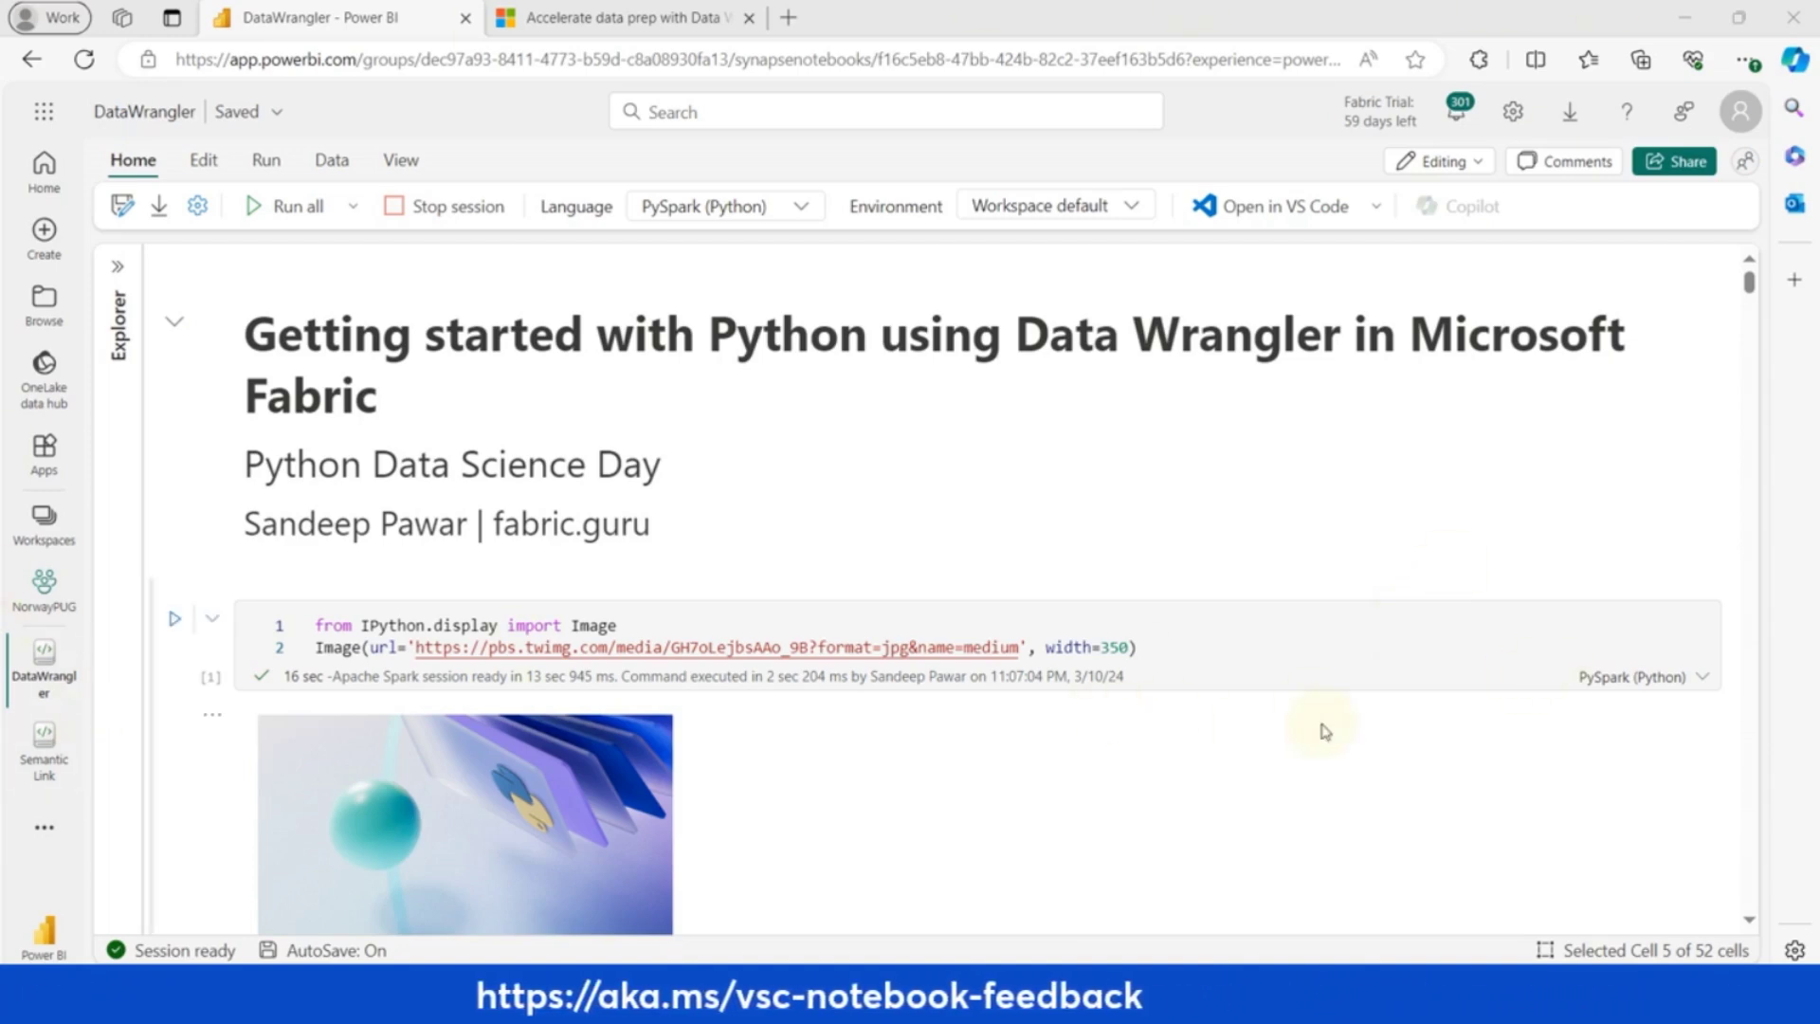
Step: Switch Fabric to the Synapse Data Engineering experience and reopen the DataWrangler notebook
scroll(844, 718, "down", 3)
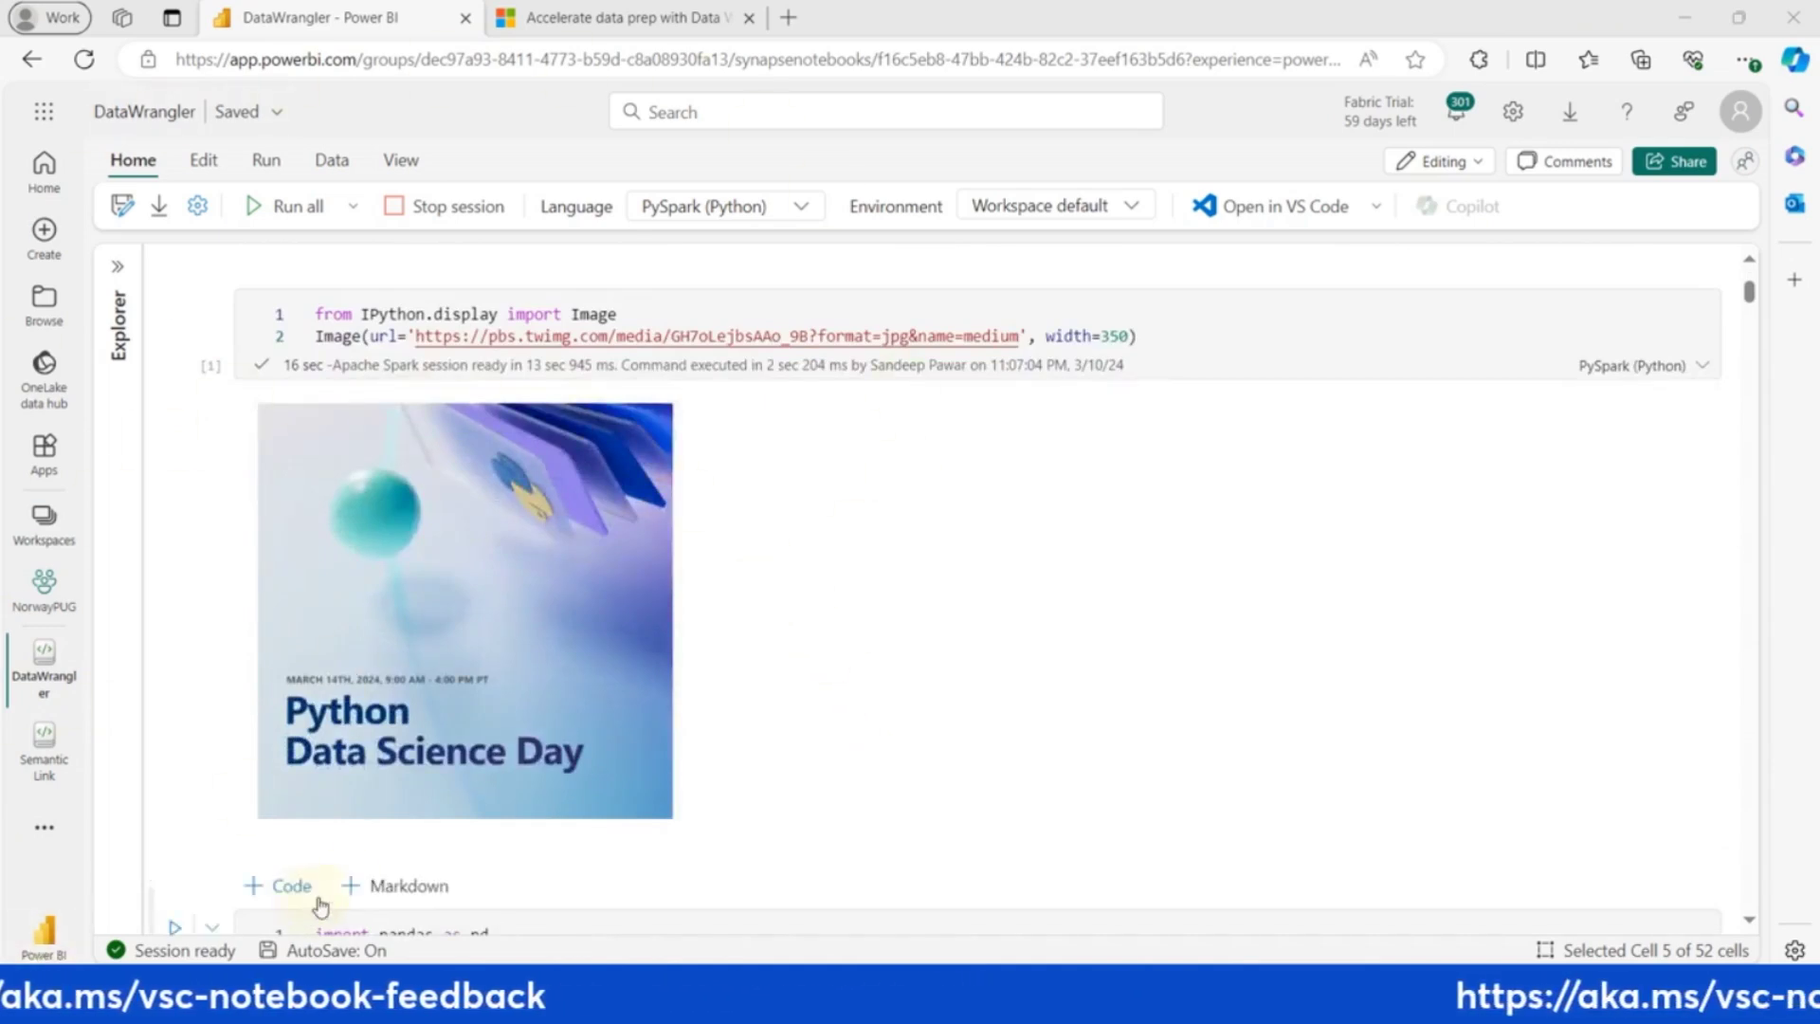
left_click(40, 937)
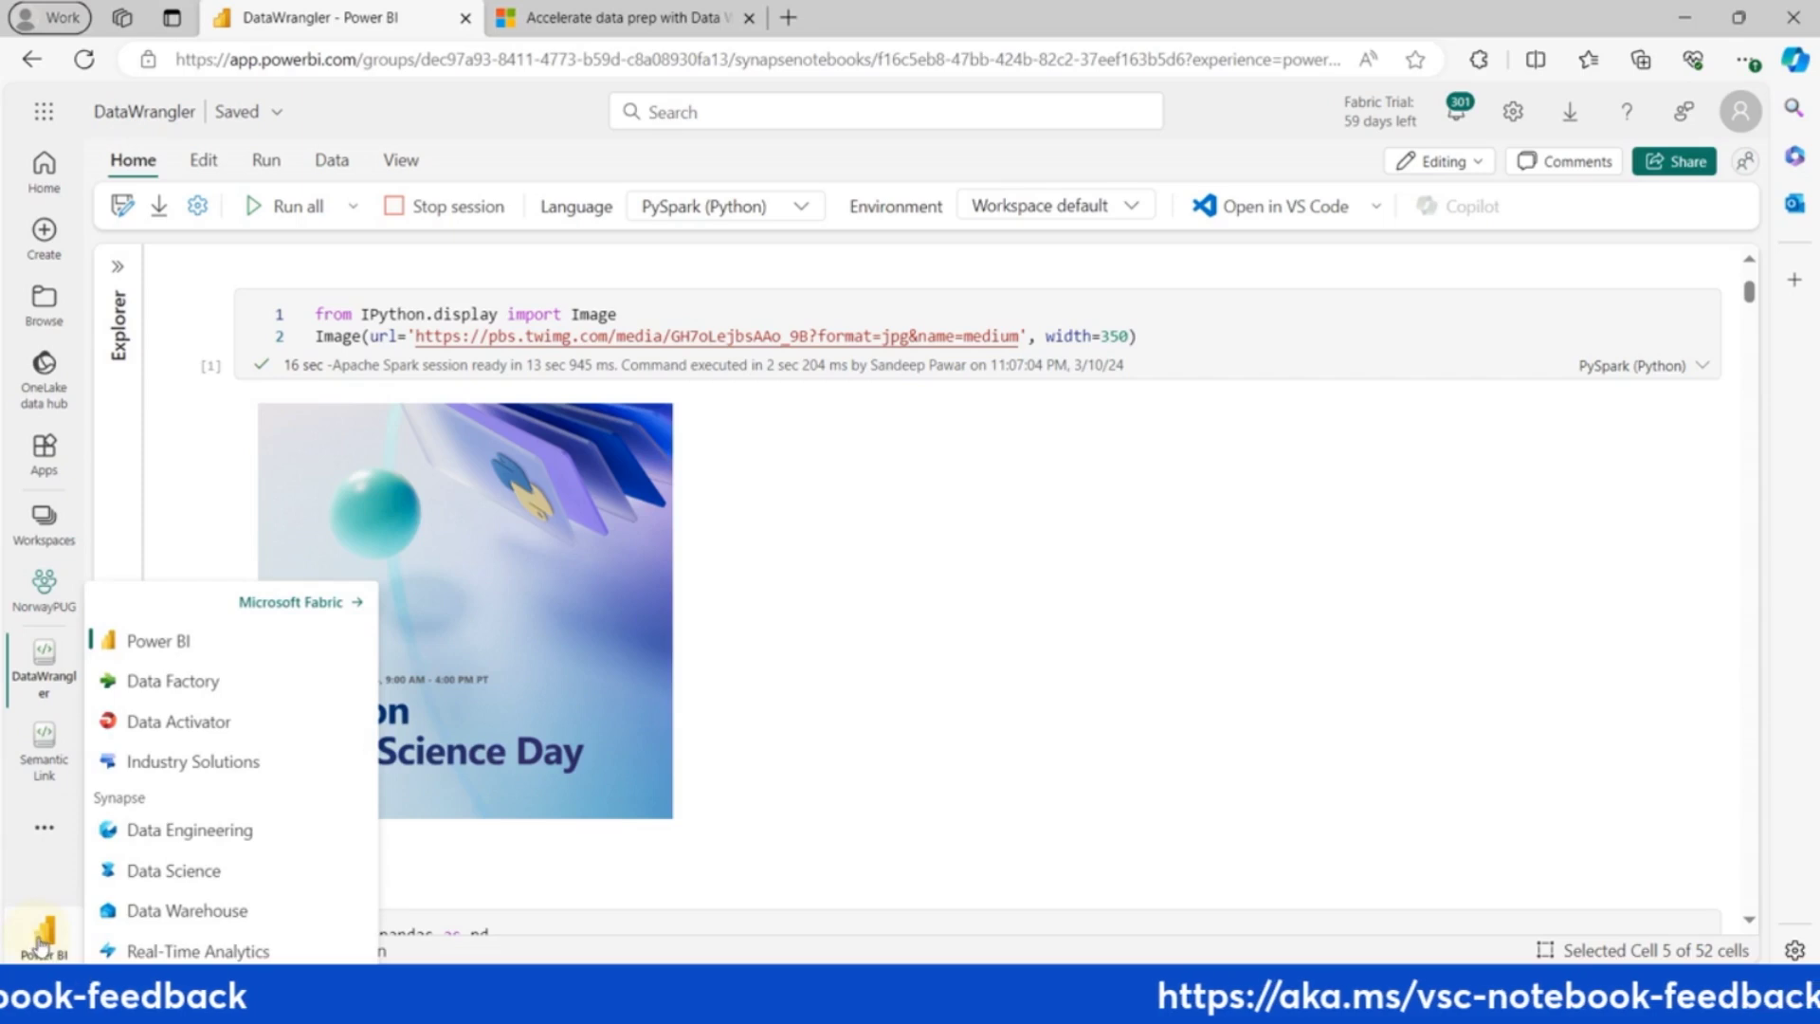
left_click(213, 840)
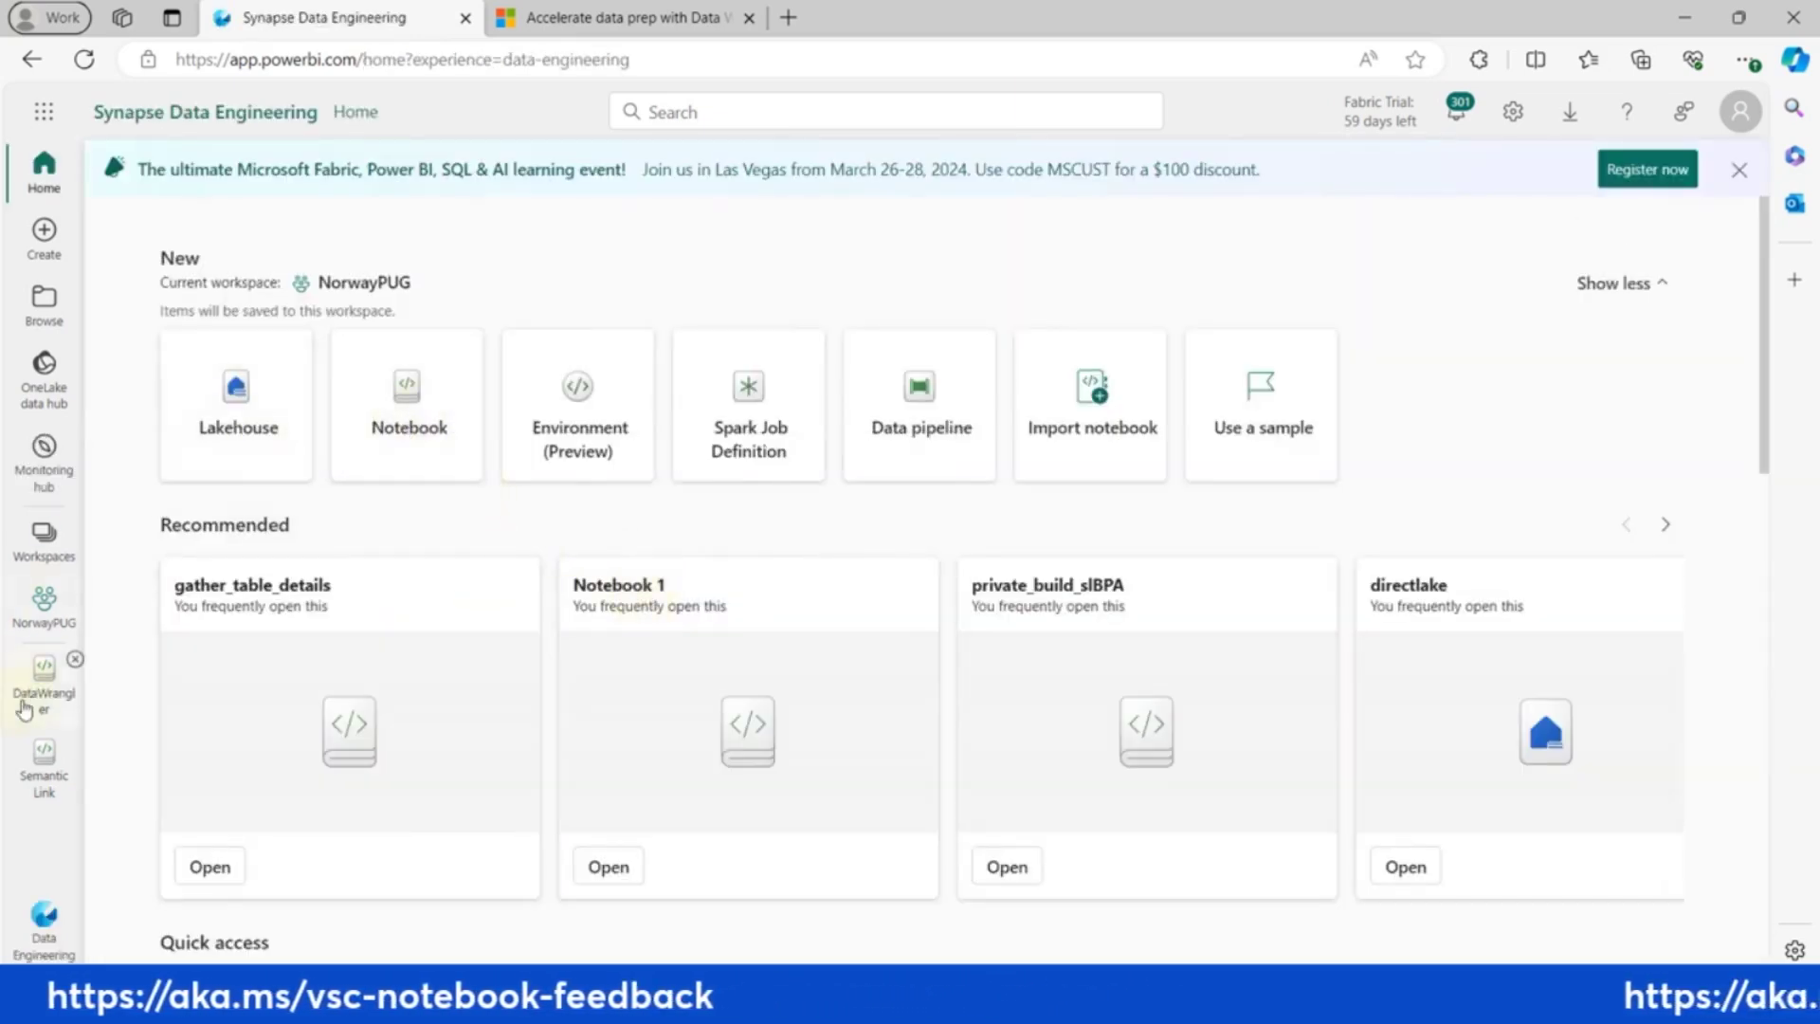
left_click(426, 740)
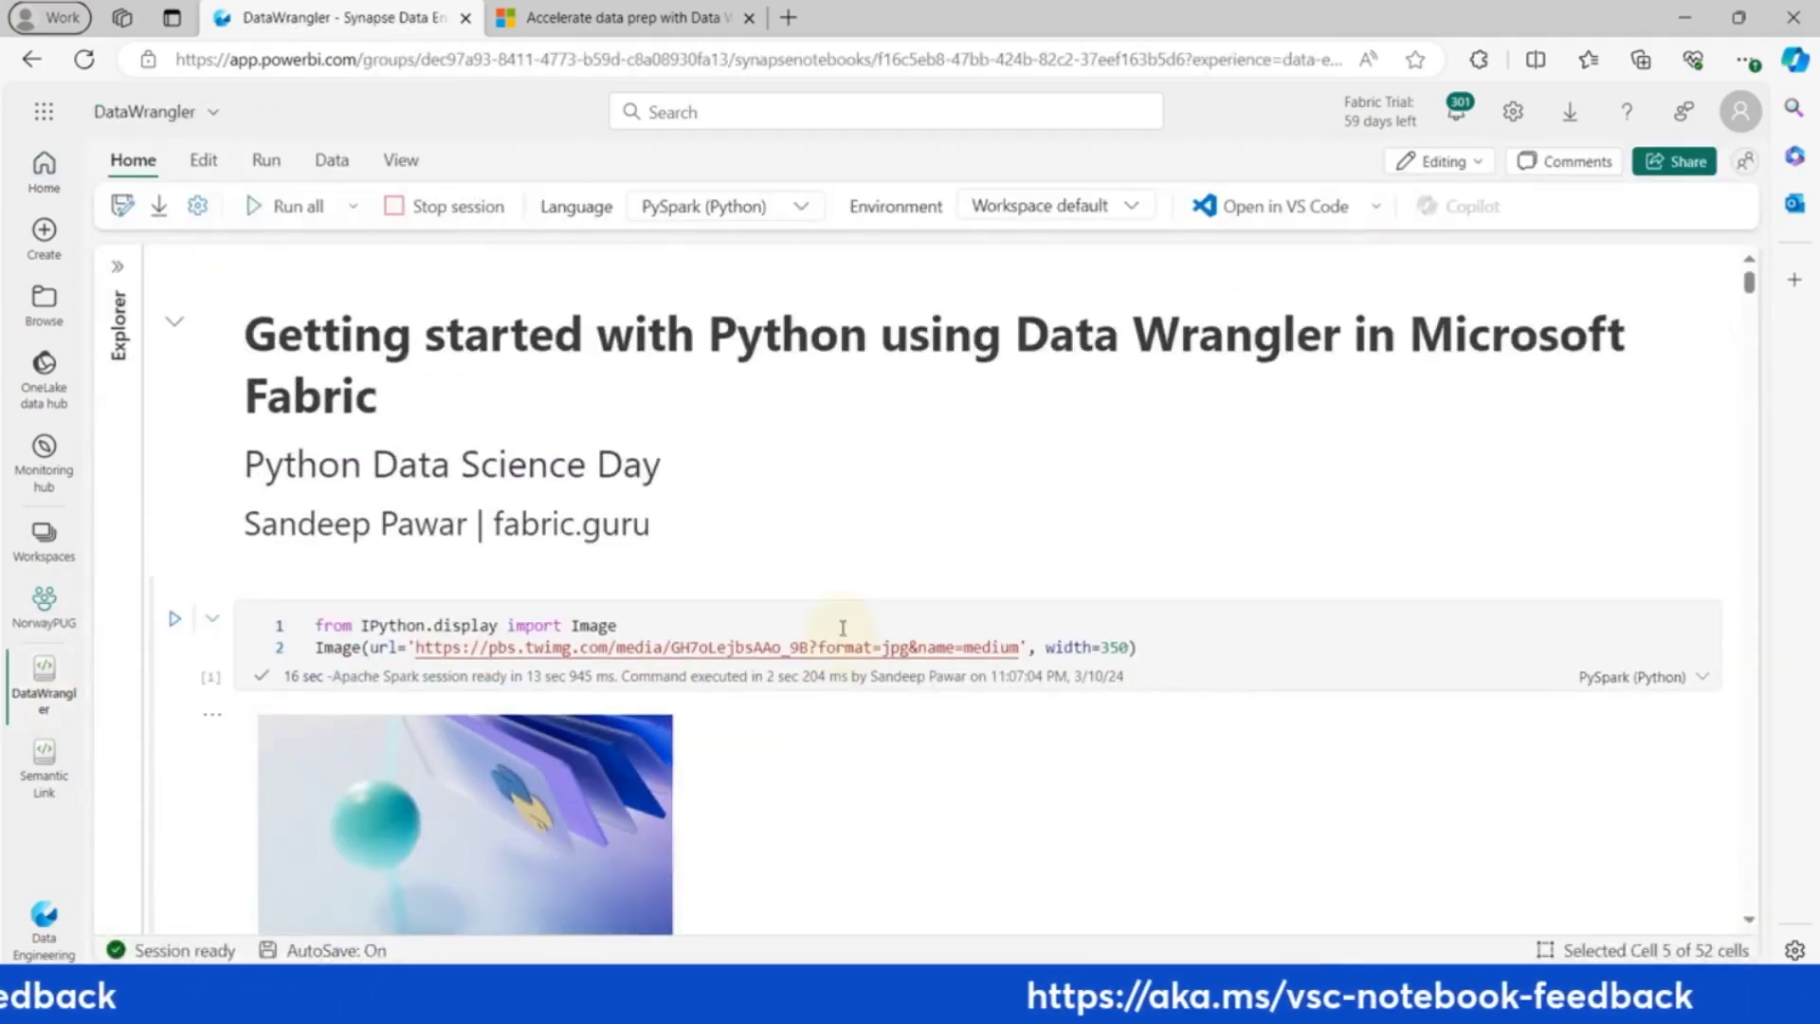
scroll(843, 628, "down", 9)
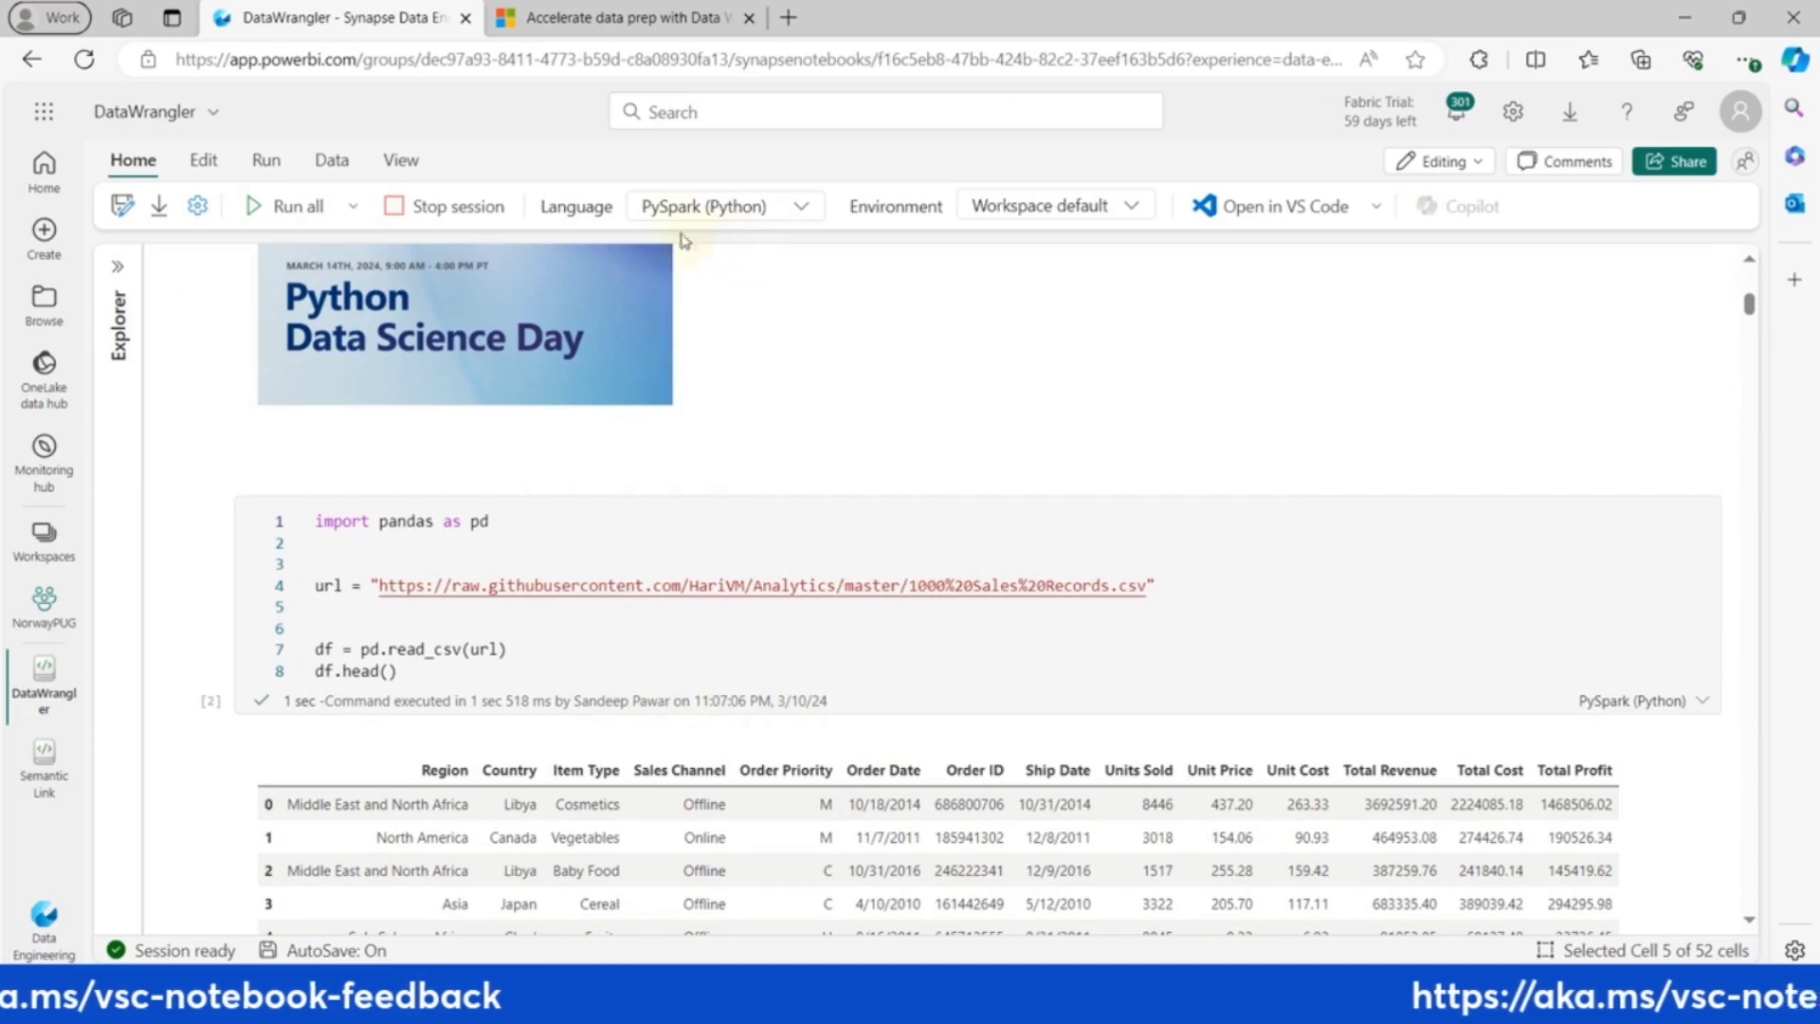
left_click(800, 209)
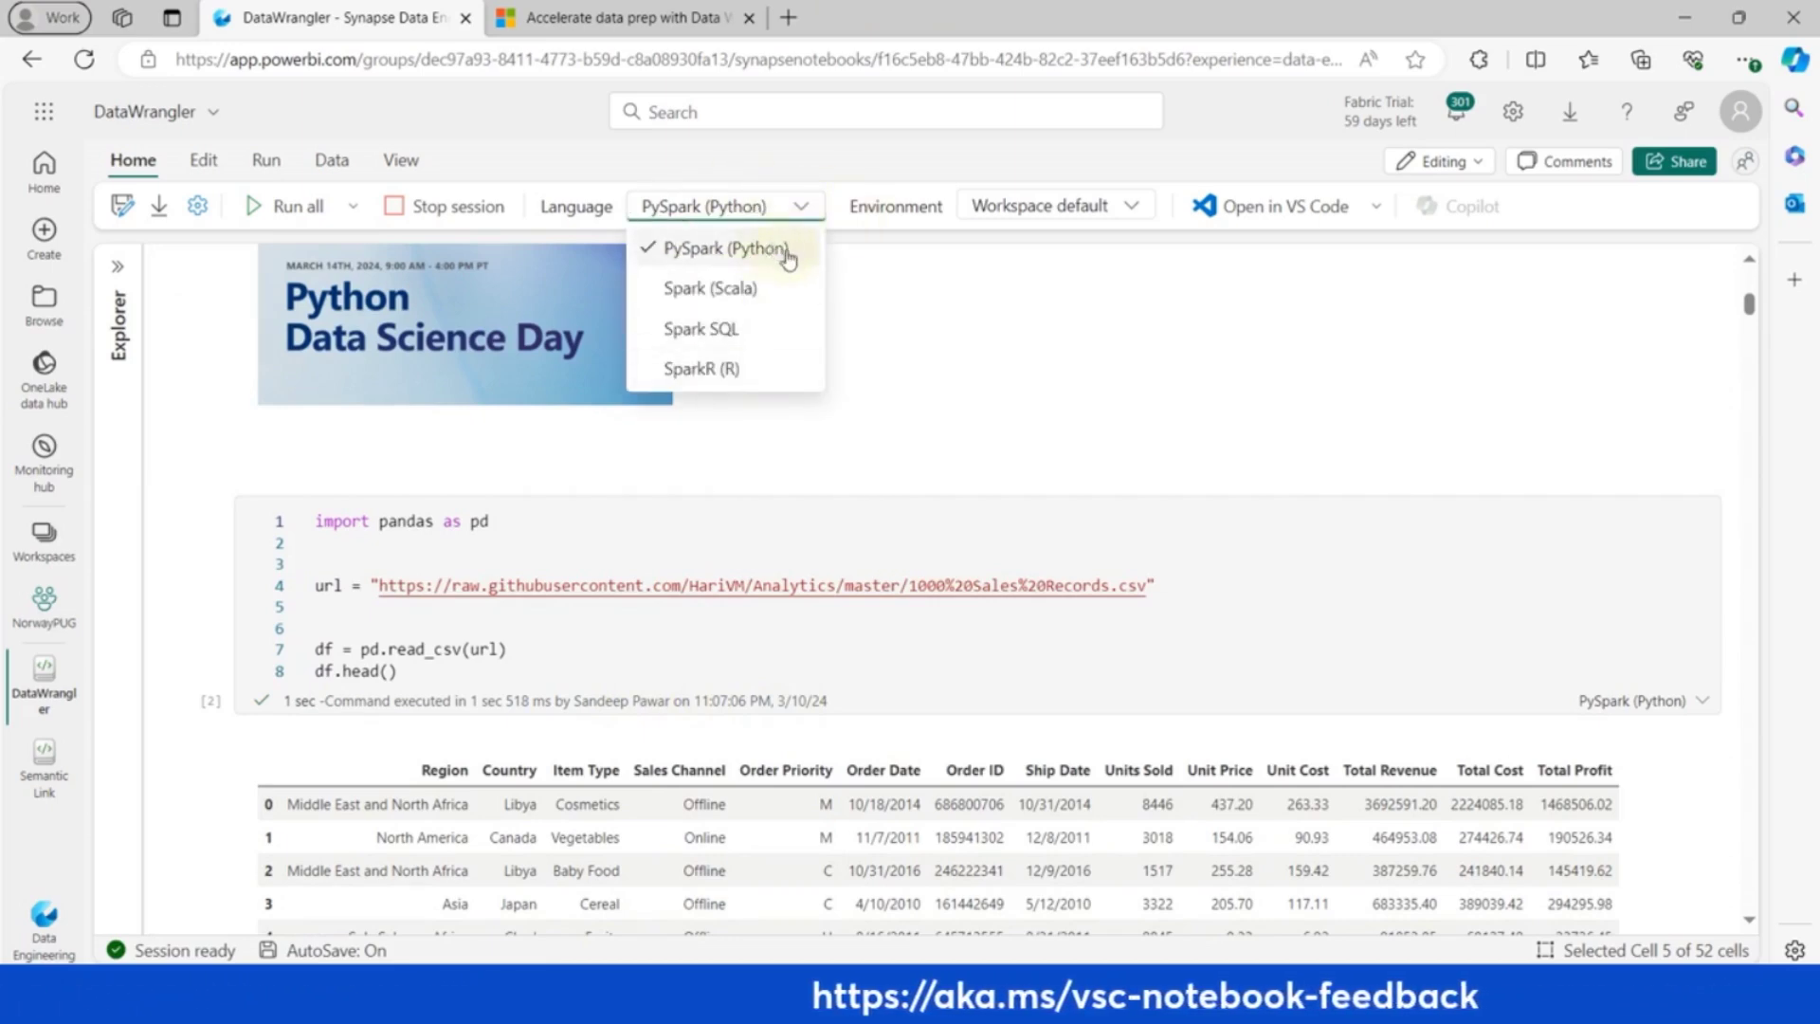
left_click(786, 254)
left_click(593, 672)
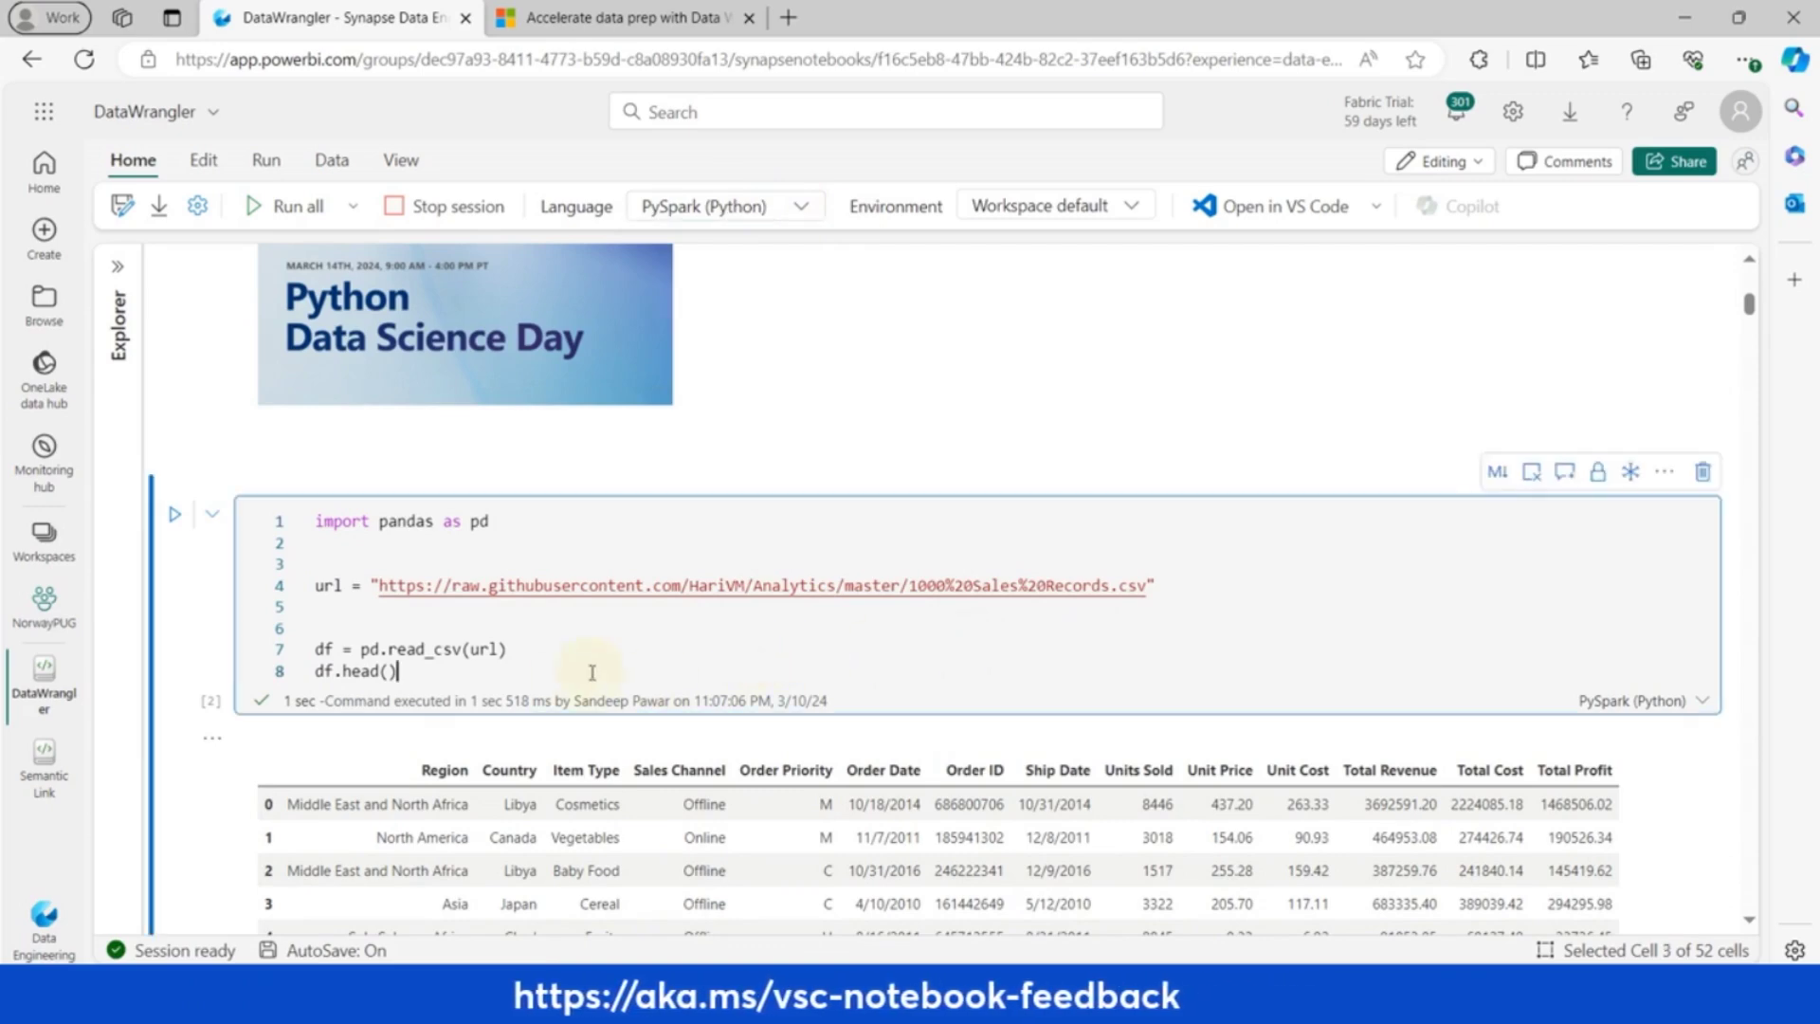
left_click_drag(427, 672, 316, 521)
left_click(569, 651)
scroll(441, 561, "down", 1)
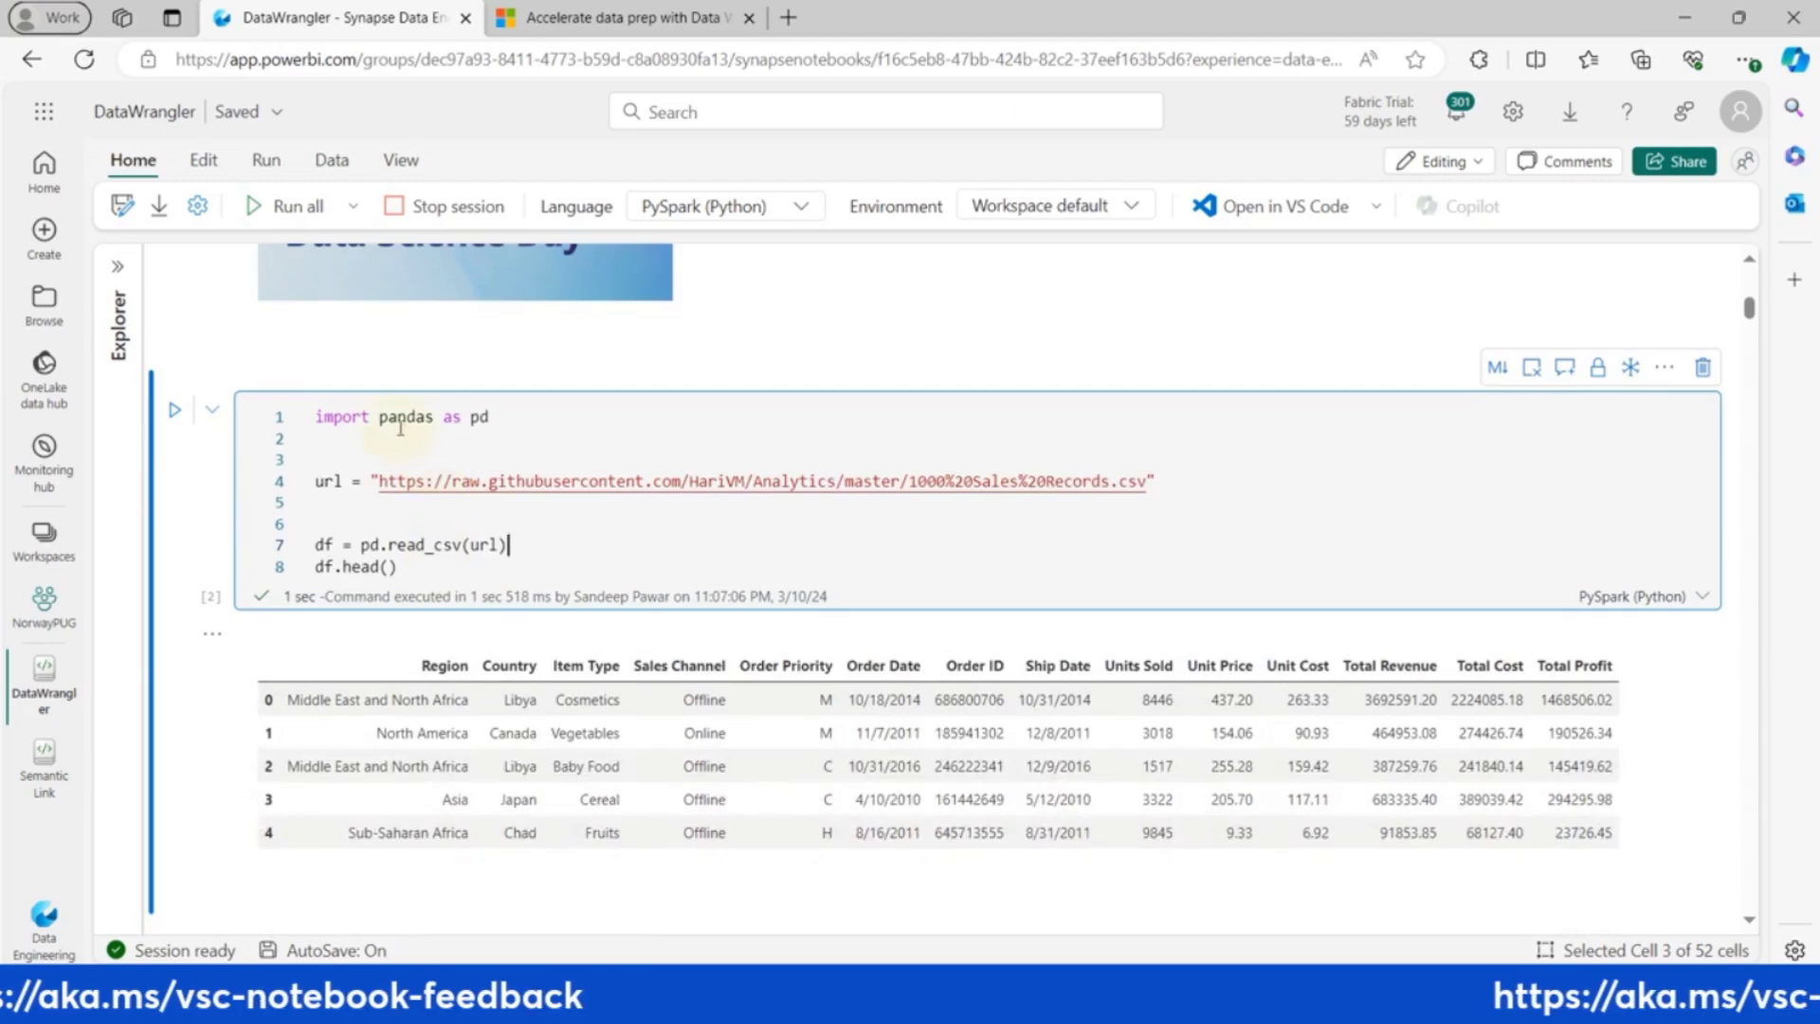
left_click_drag(491, 417, 264, 401)
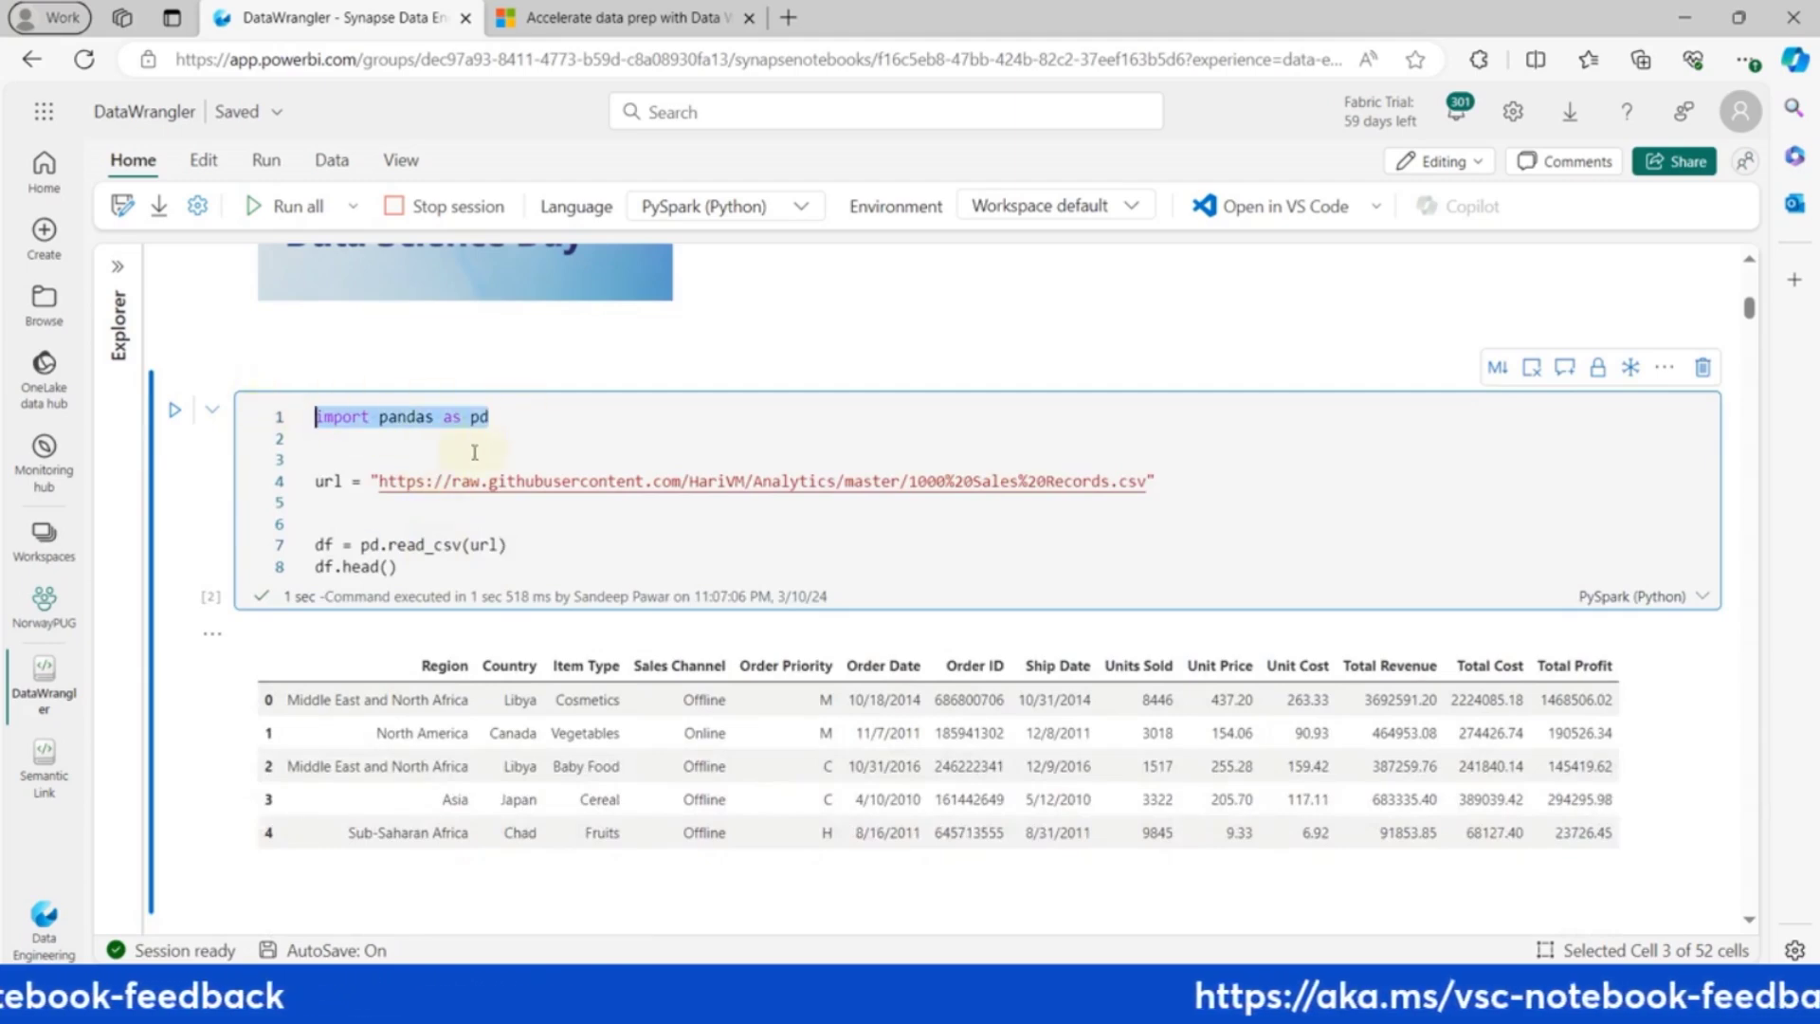
left_click(470, 417)
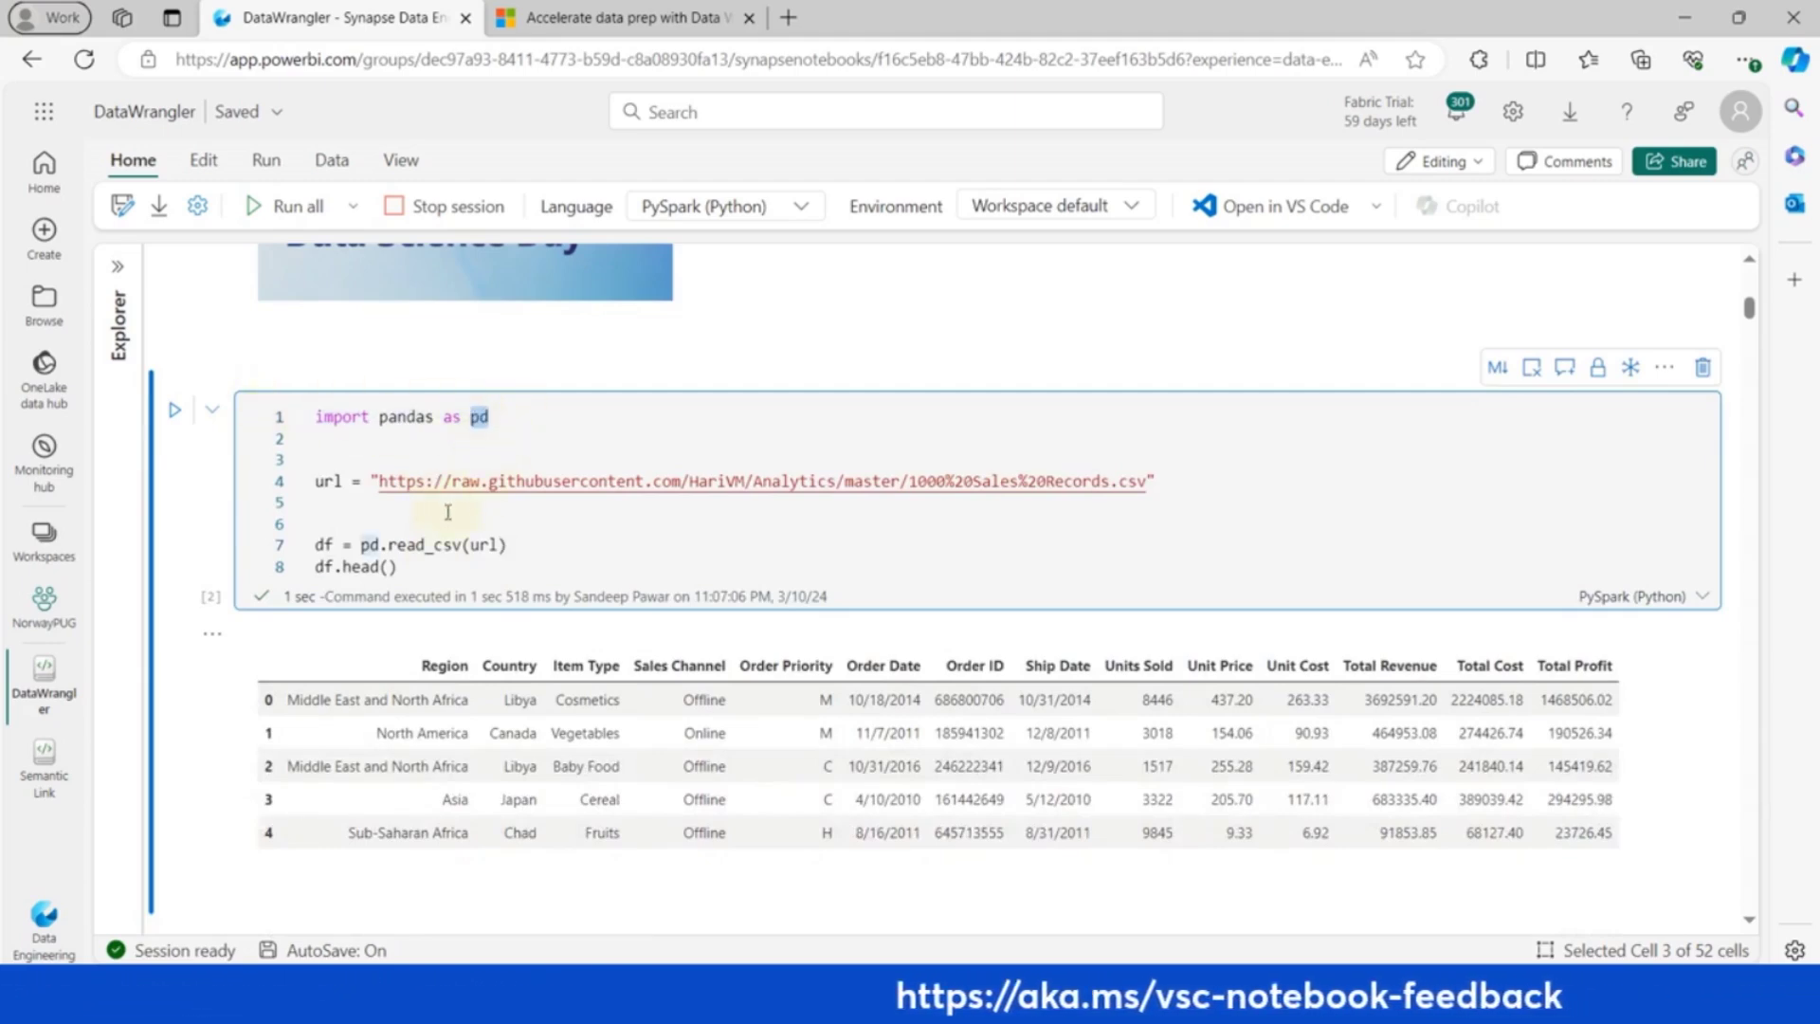
left_click(1148, 482)
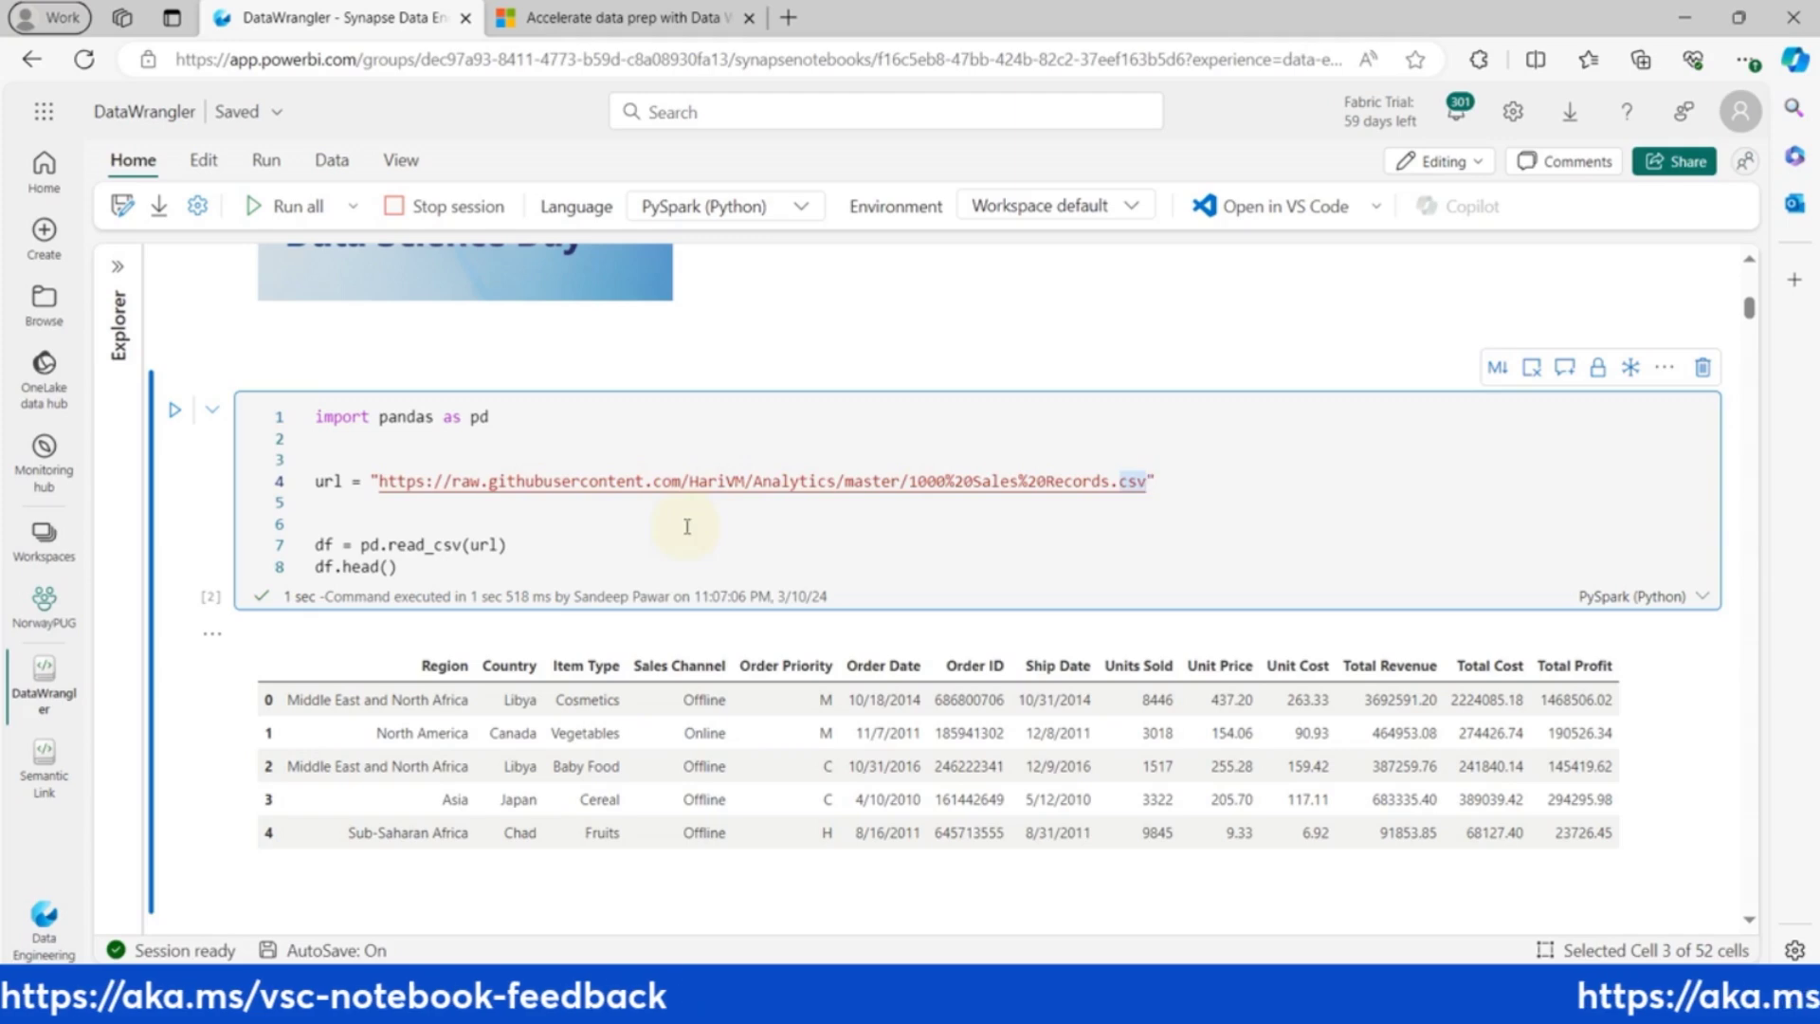
scroll(519, 796, "down", 1)
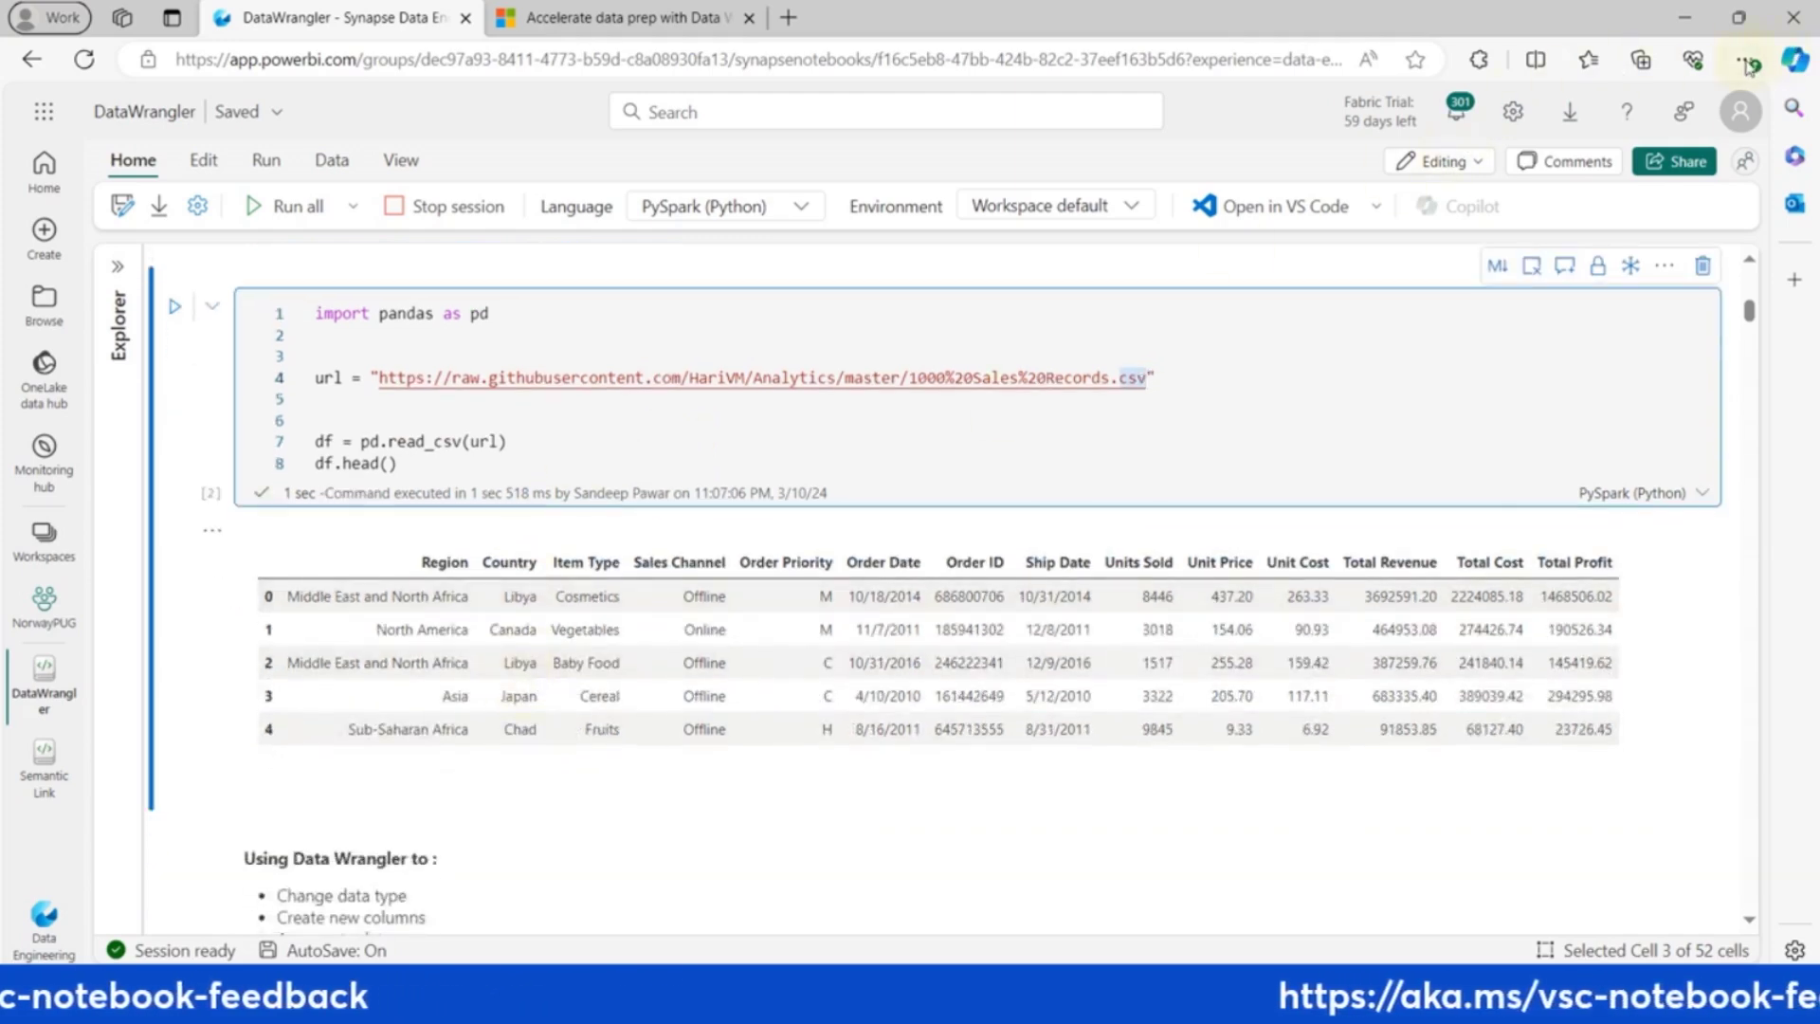
Step: Zoom the browser page to 125% and scroll down to the empty code cell below the sales preview
left_click(1746, 61)
left_click(1689, 267)
left_click(1690, 267)
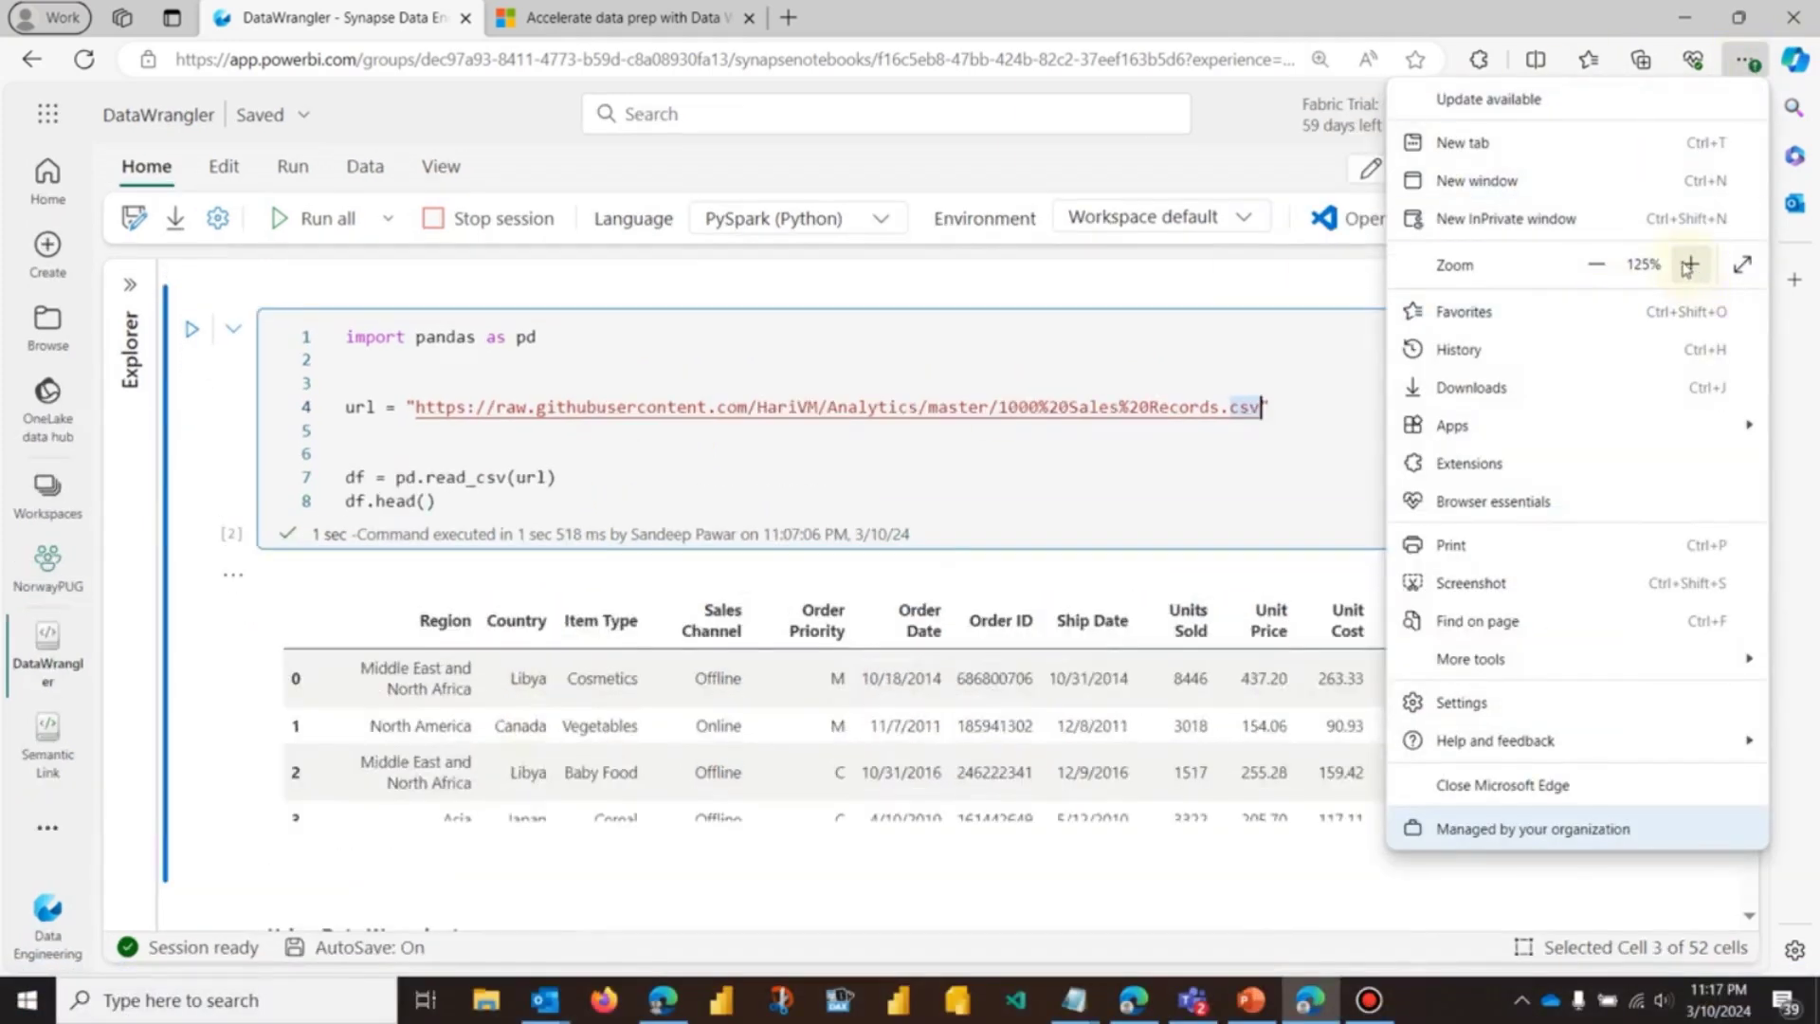
left_click(880, 628)
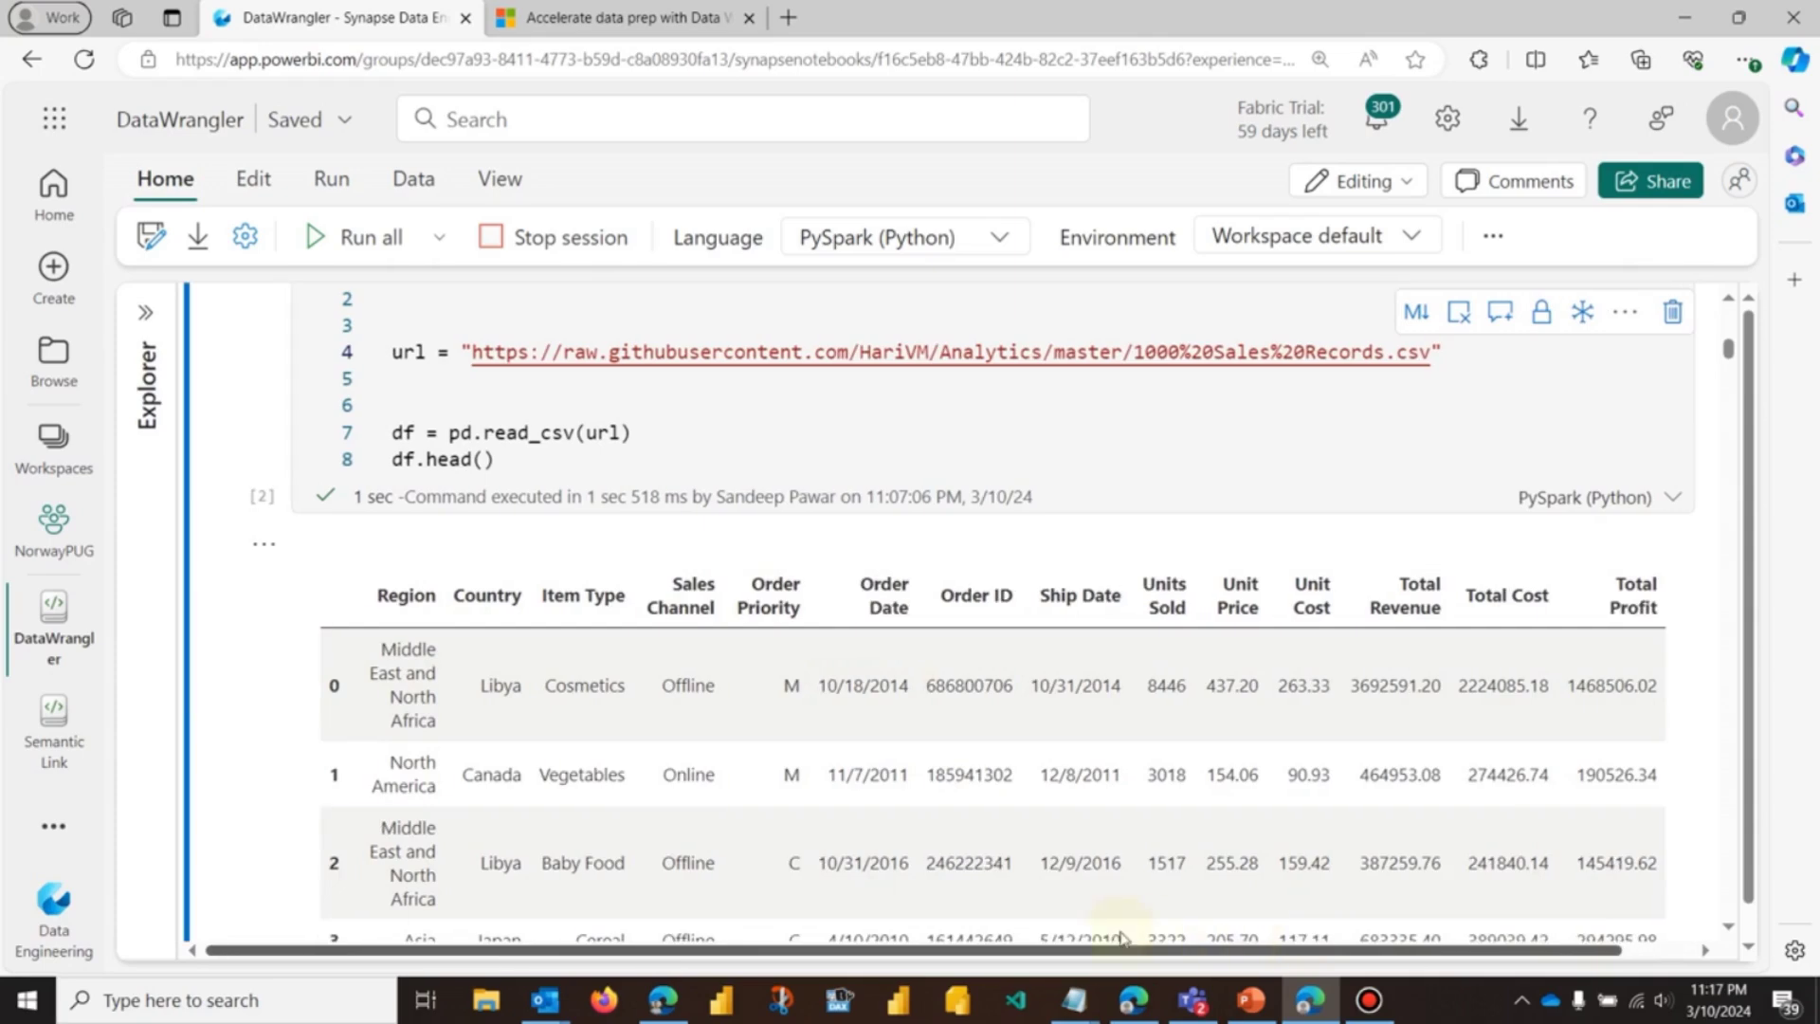
scroll(803, 639, "down", 2)
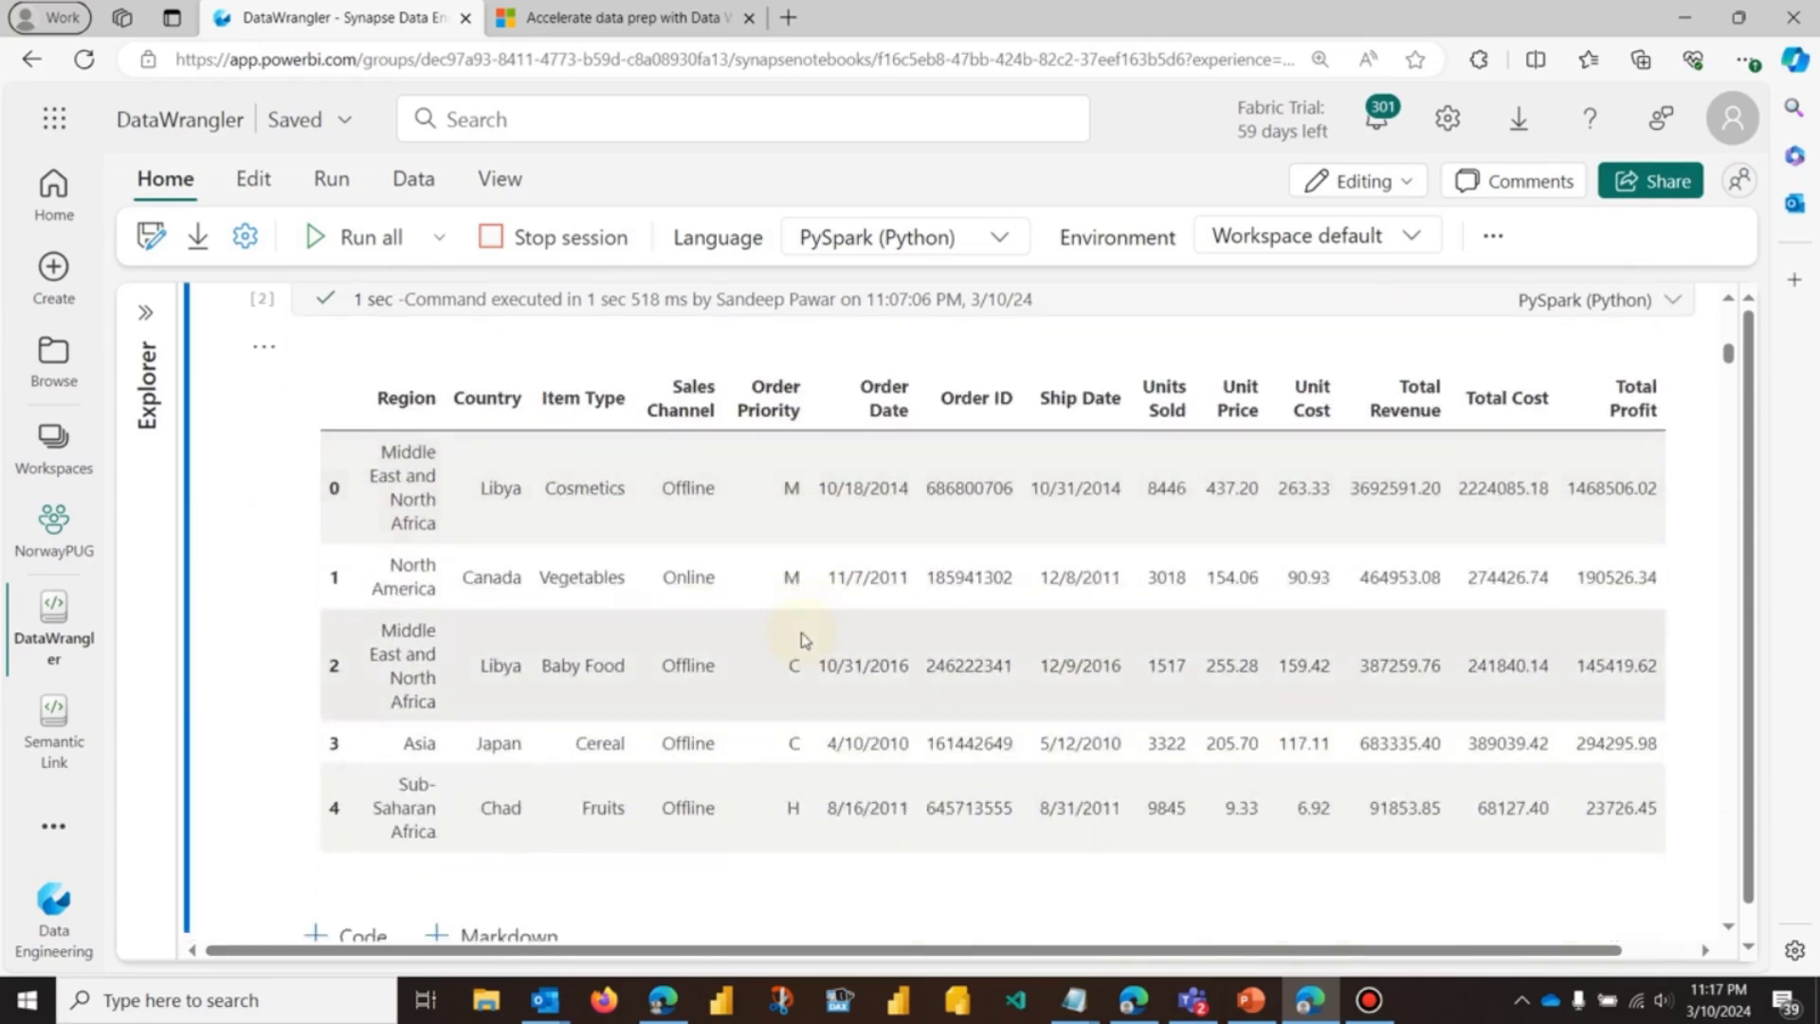
scroll(803, 639, "down", 4)
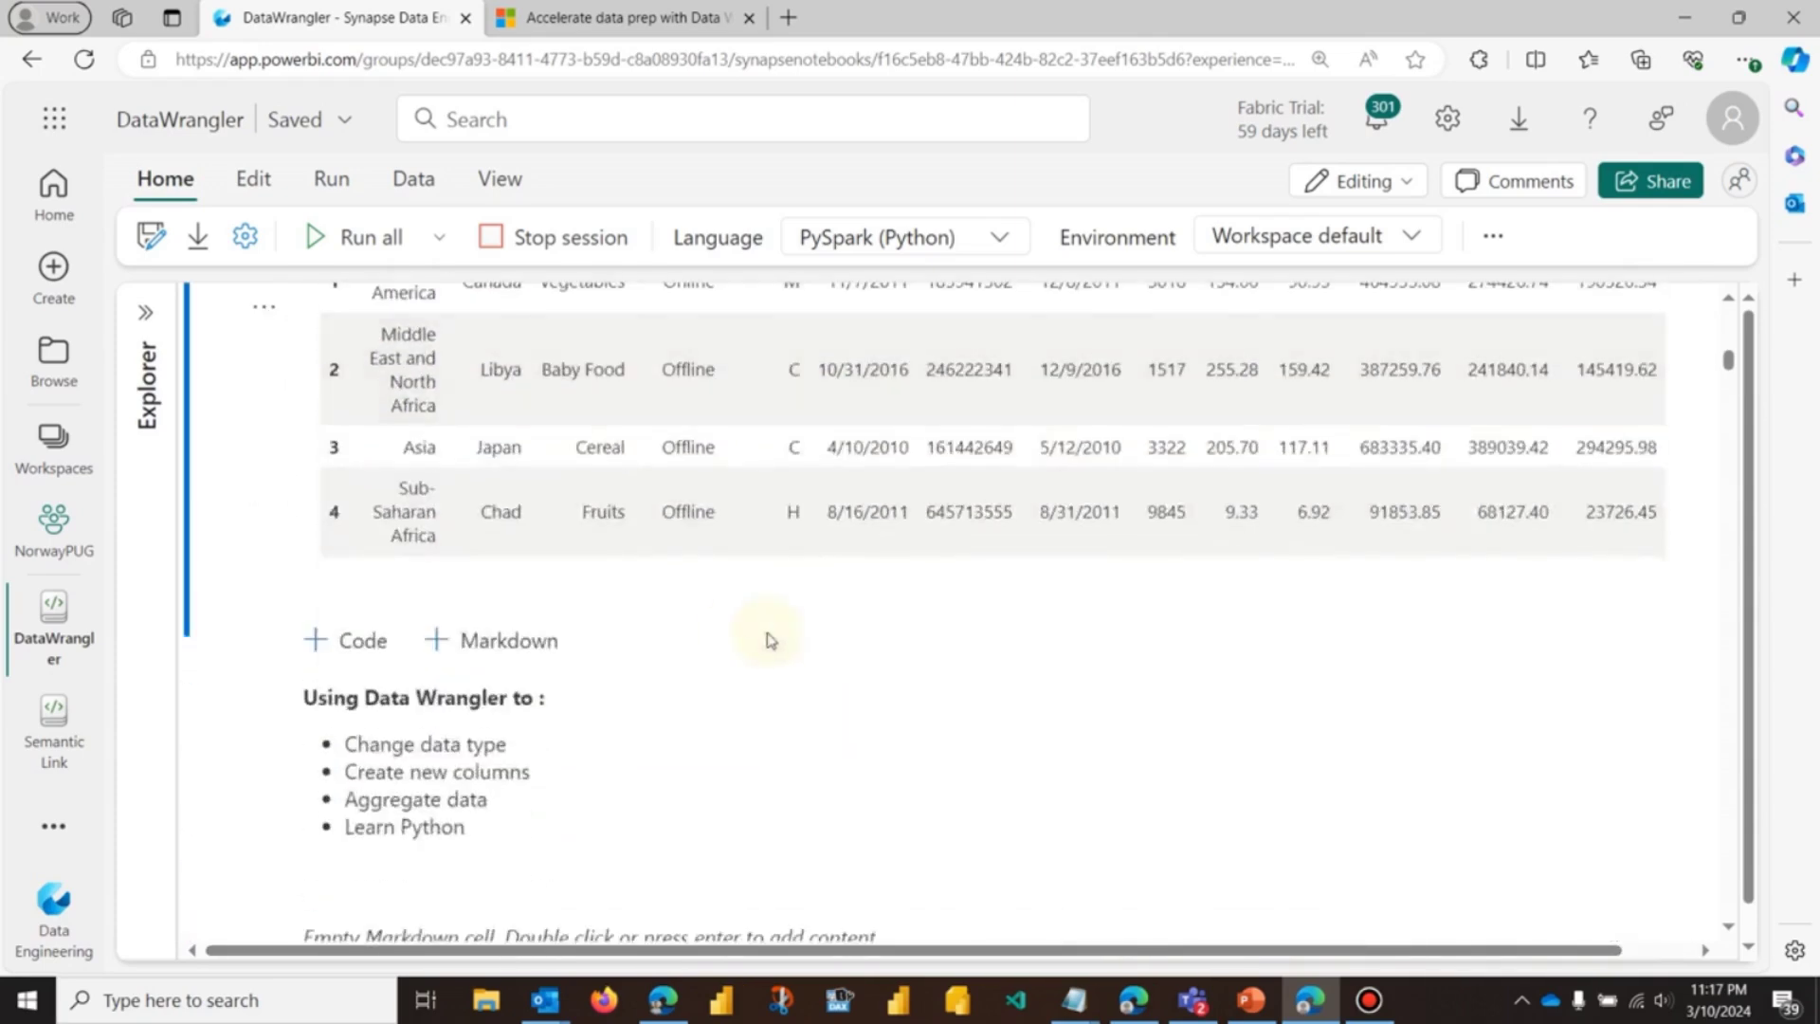
scroll(486, 672, "up", 1)
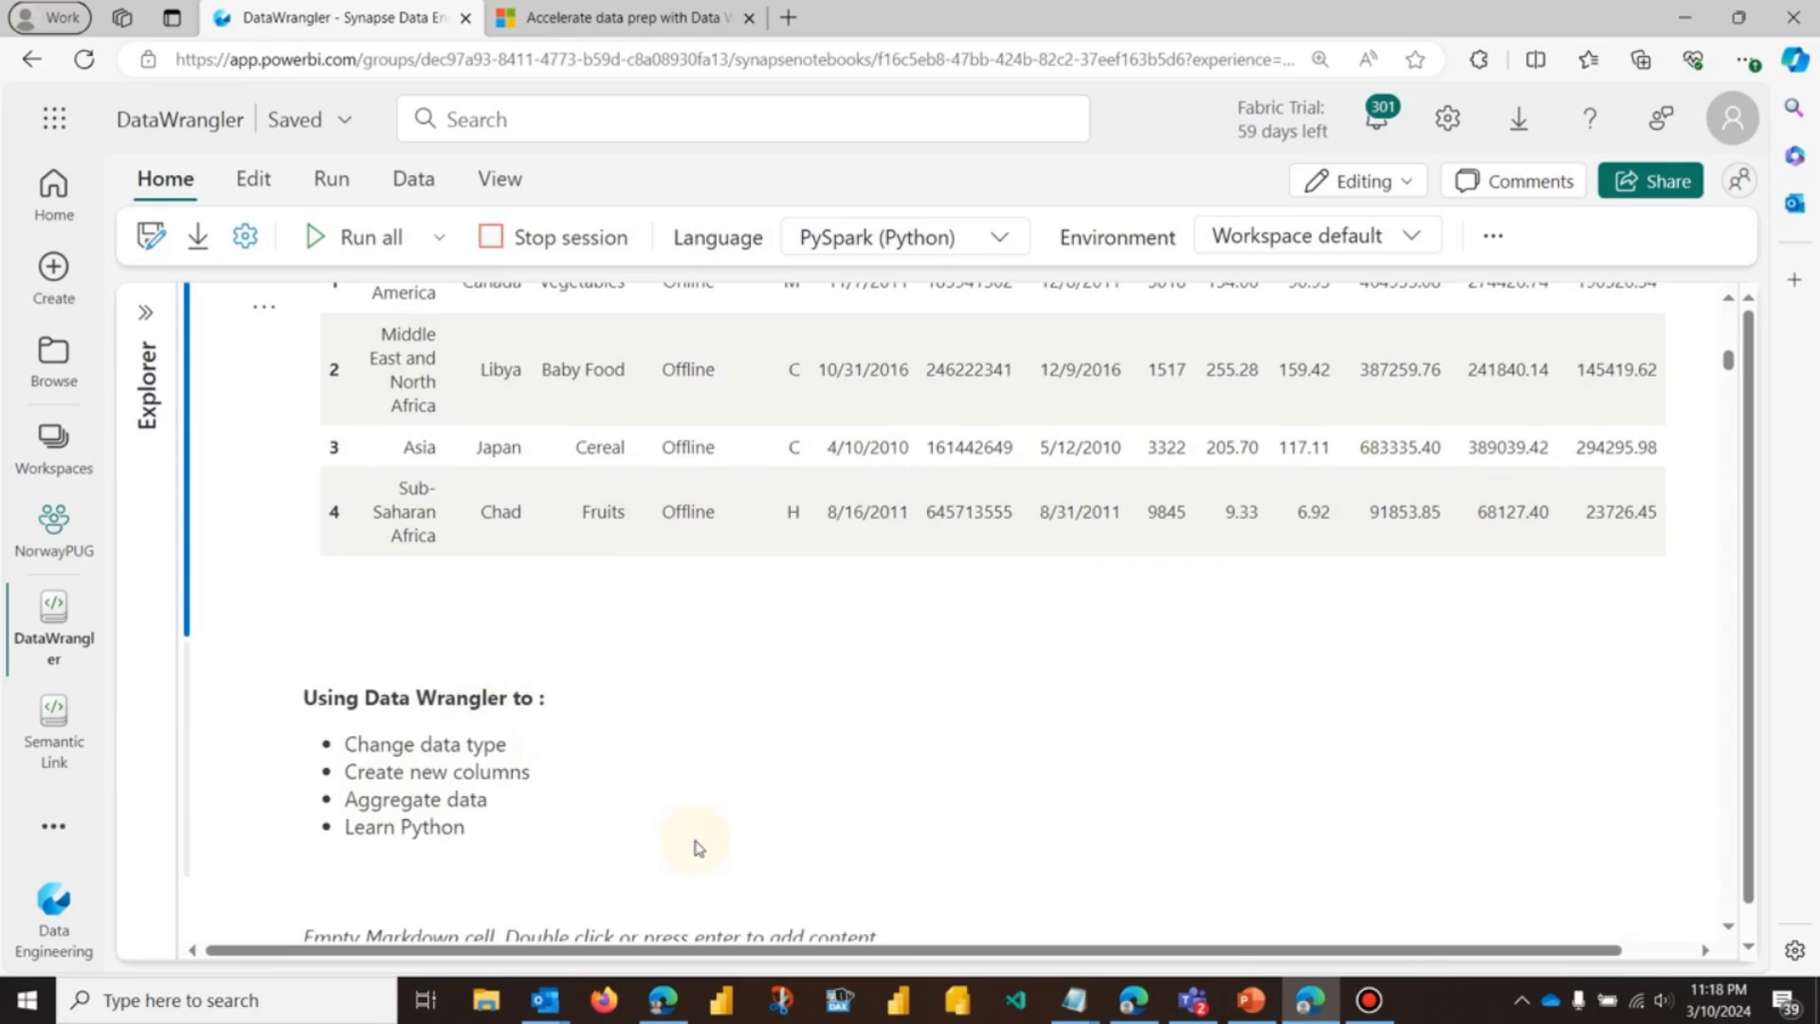
scroll(698, 846, "up", 3)
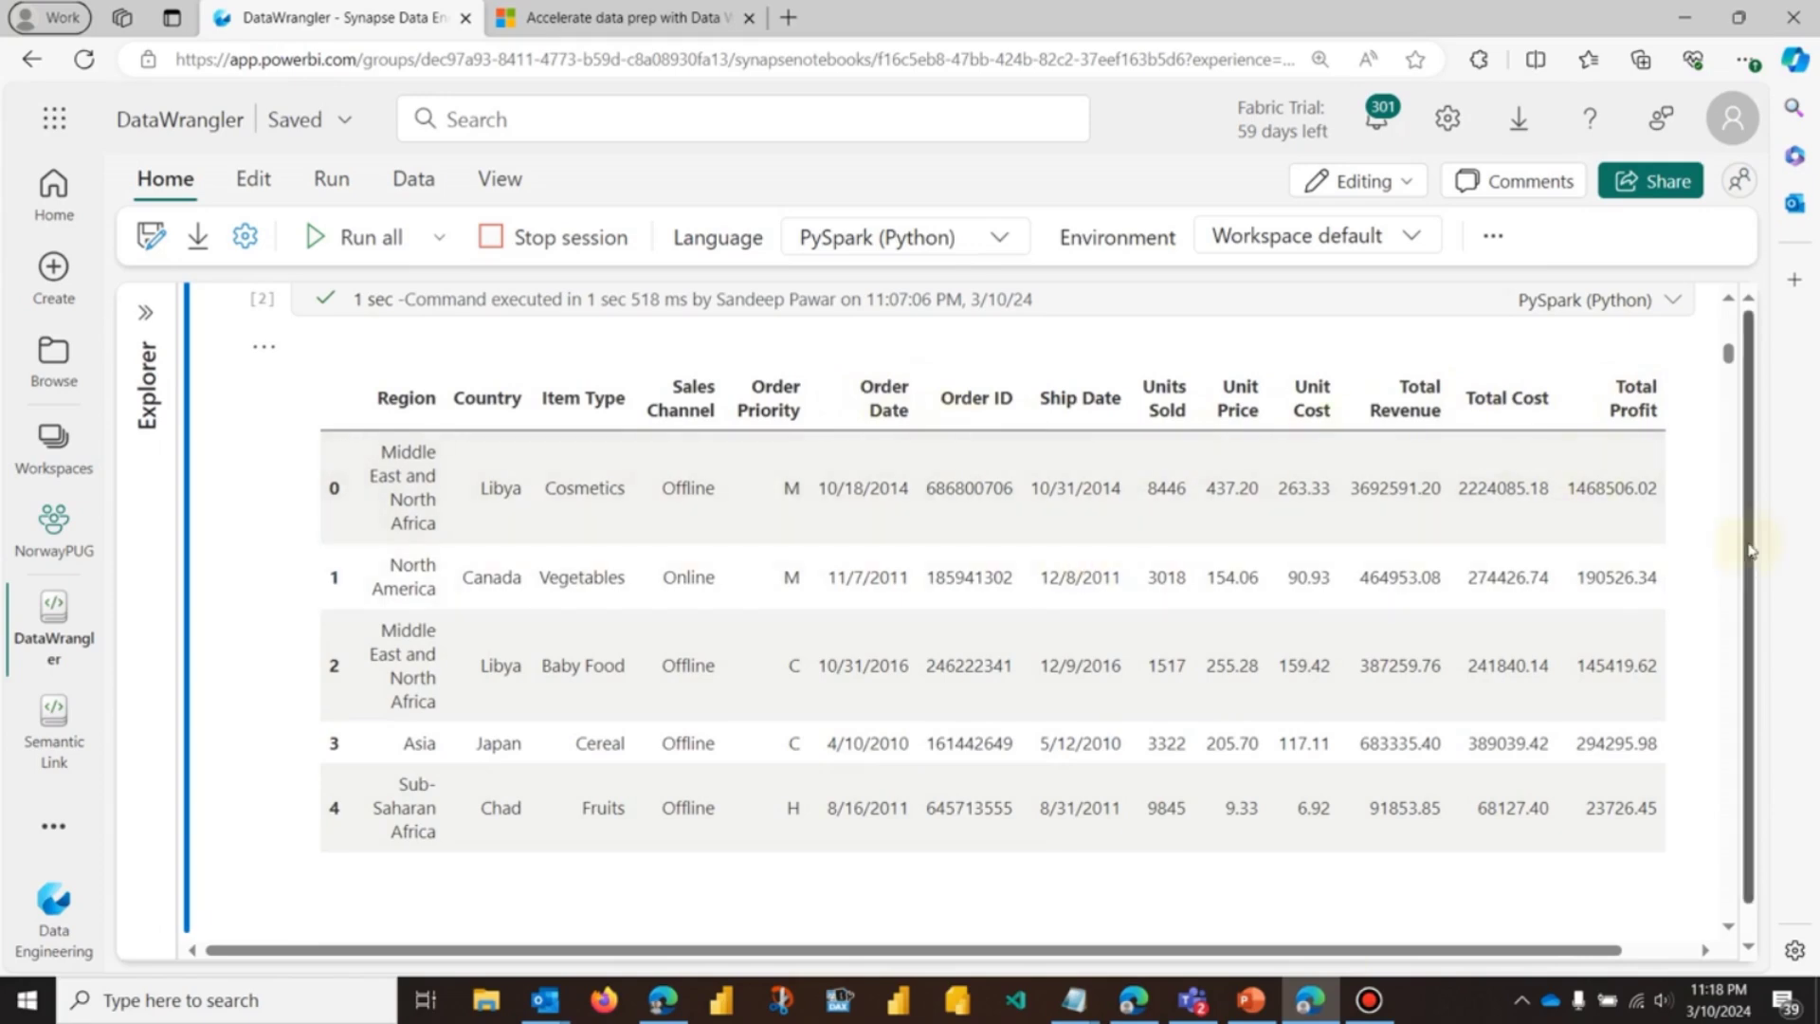
scroll(611, 743, "down", 1)
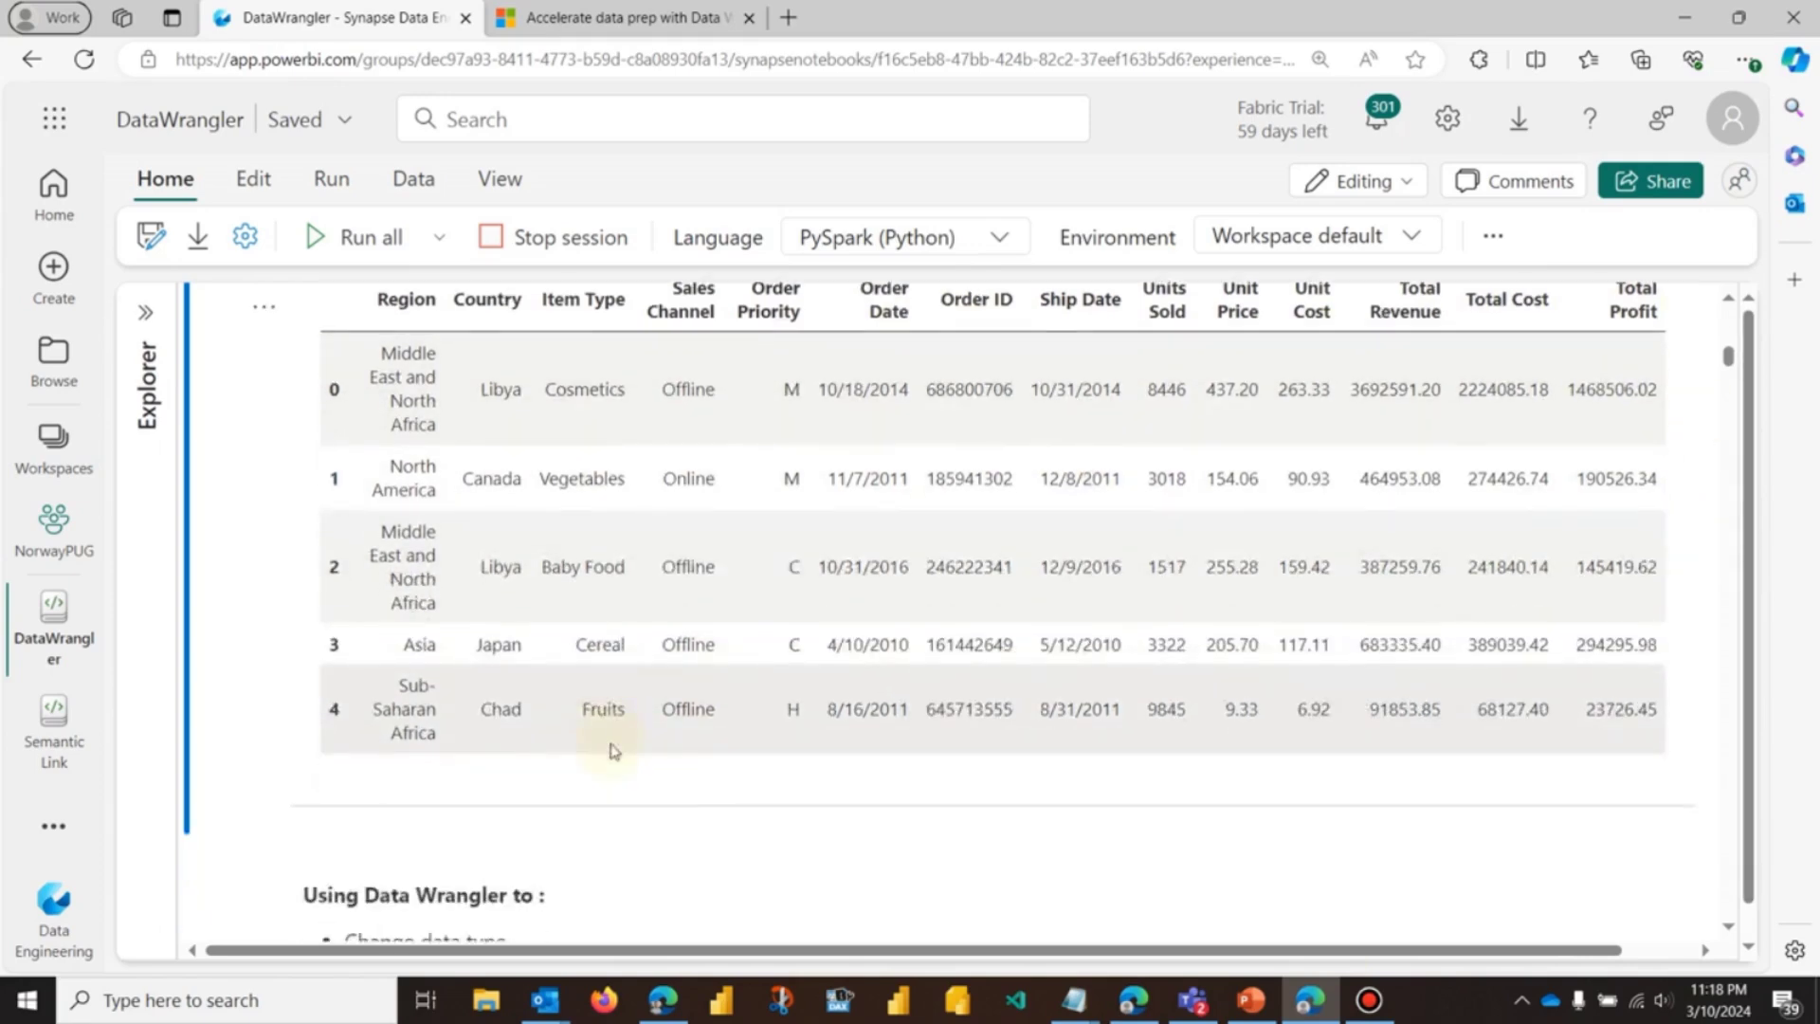
scroll(614, 759, "down", 5)
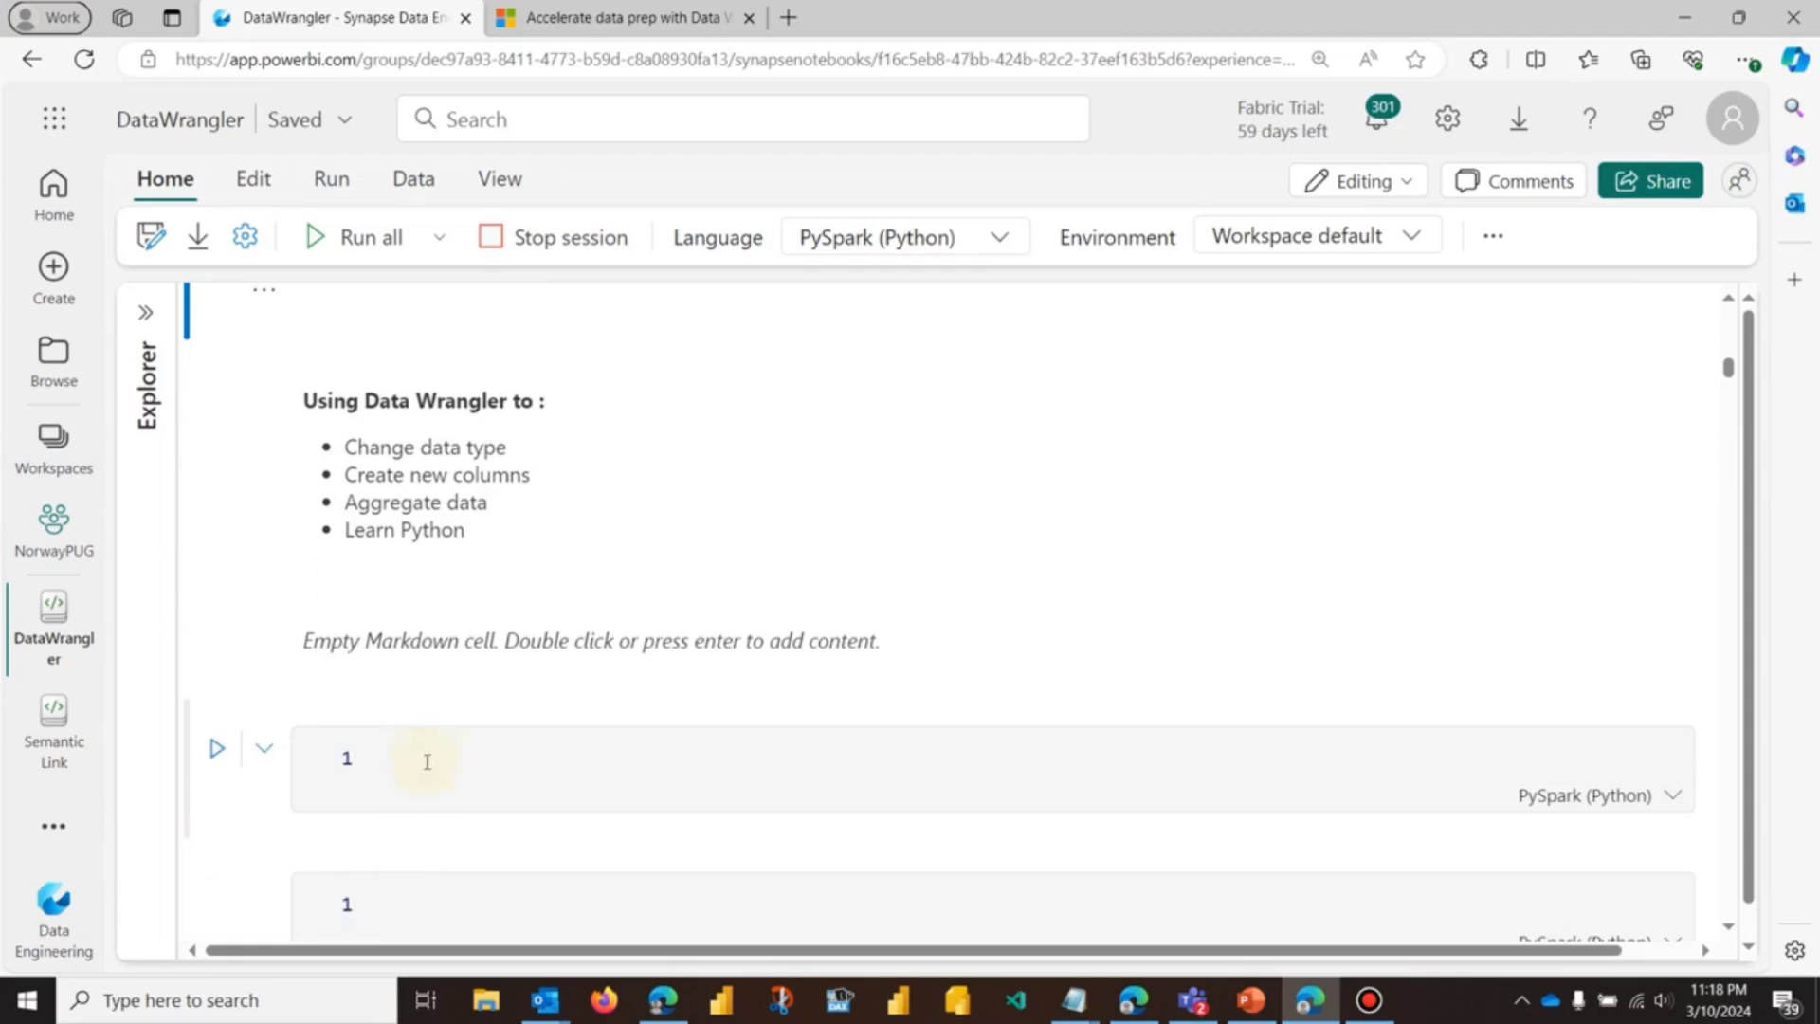
Step: Run df.dtypes in the empty cell and highlight Order Date's object type in the output
left_click(430, 737)
scroll(621, 795, "up", 5)
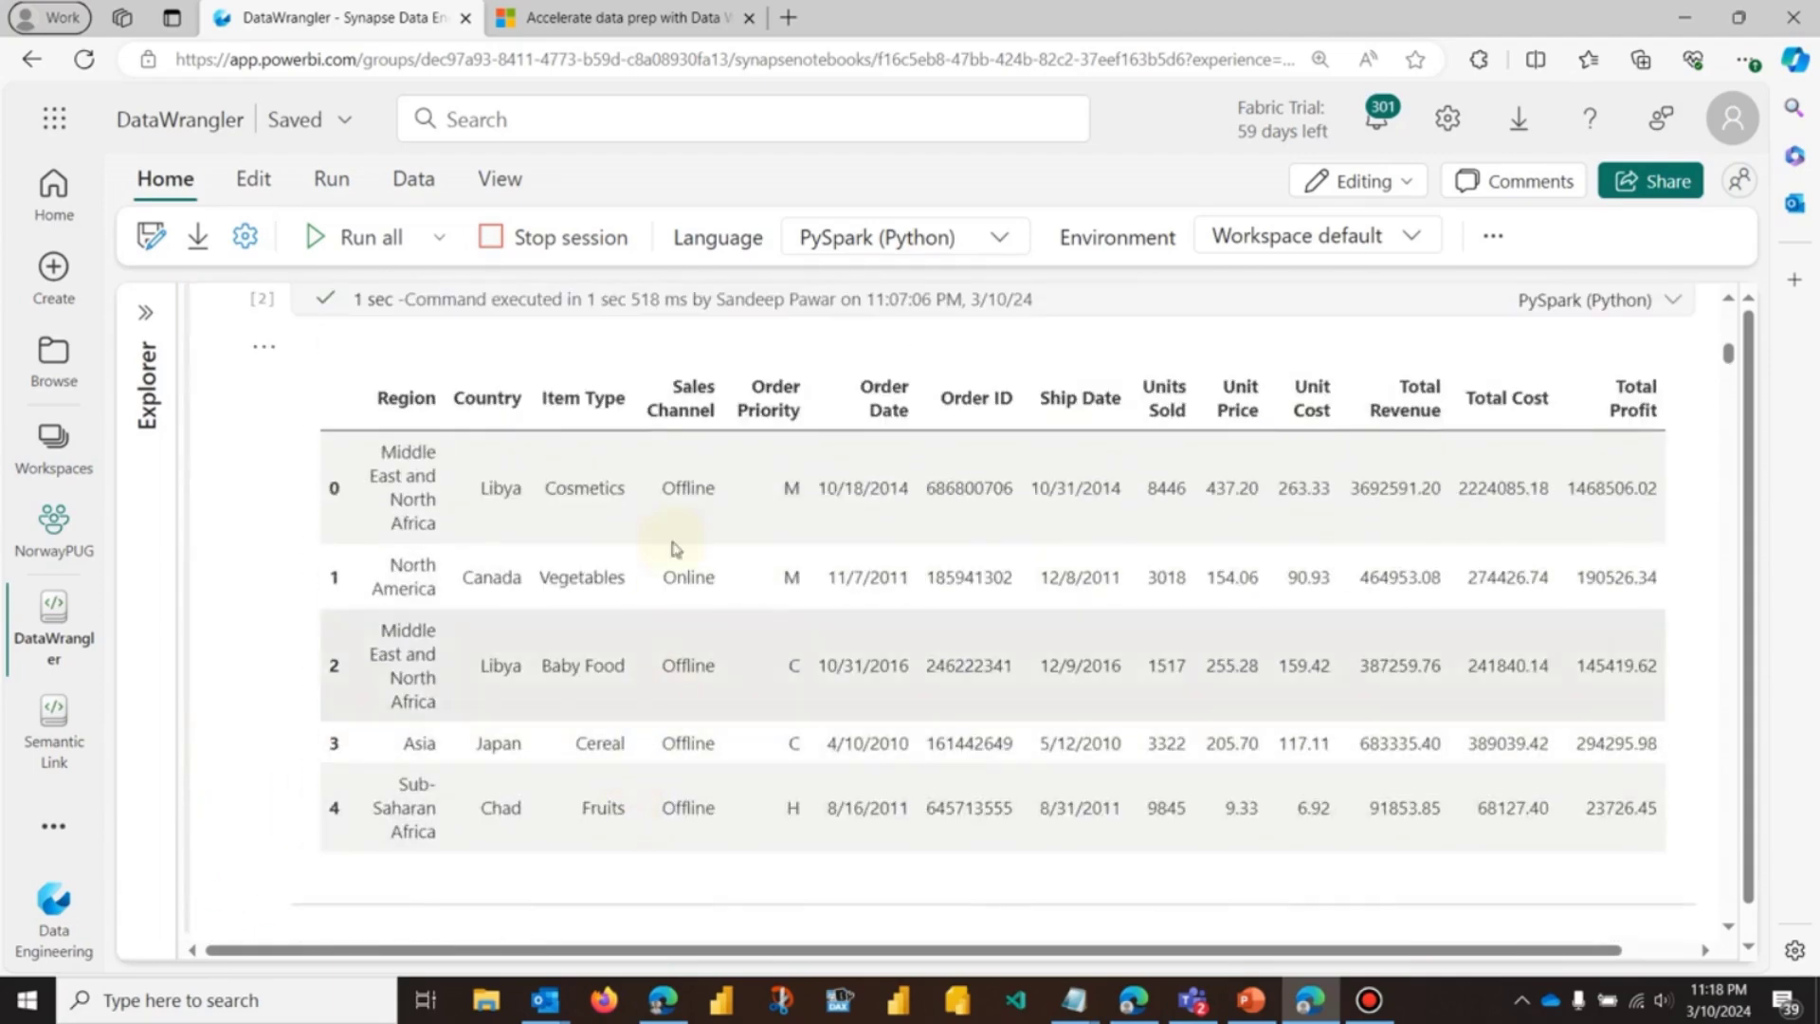
scroll(853, 751, "up", 2)
scroll(489, 815, "down", 6)
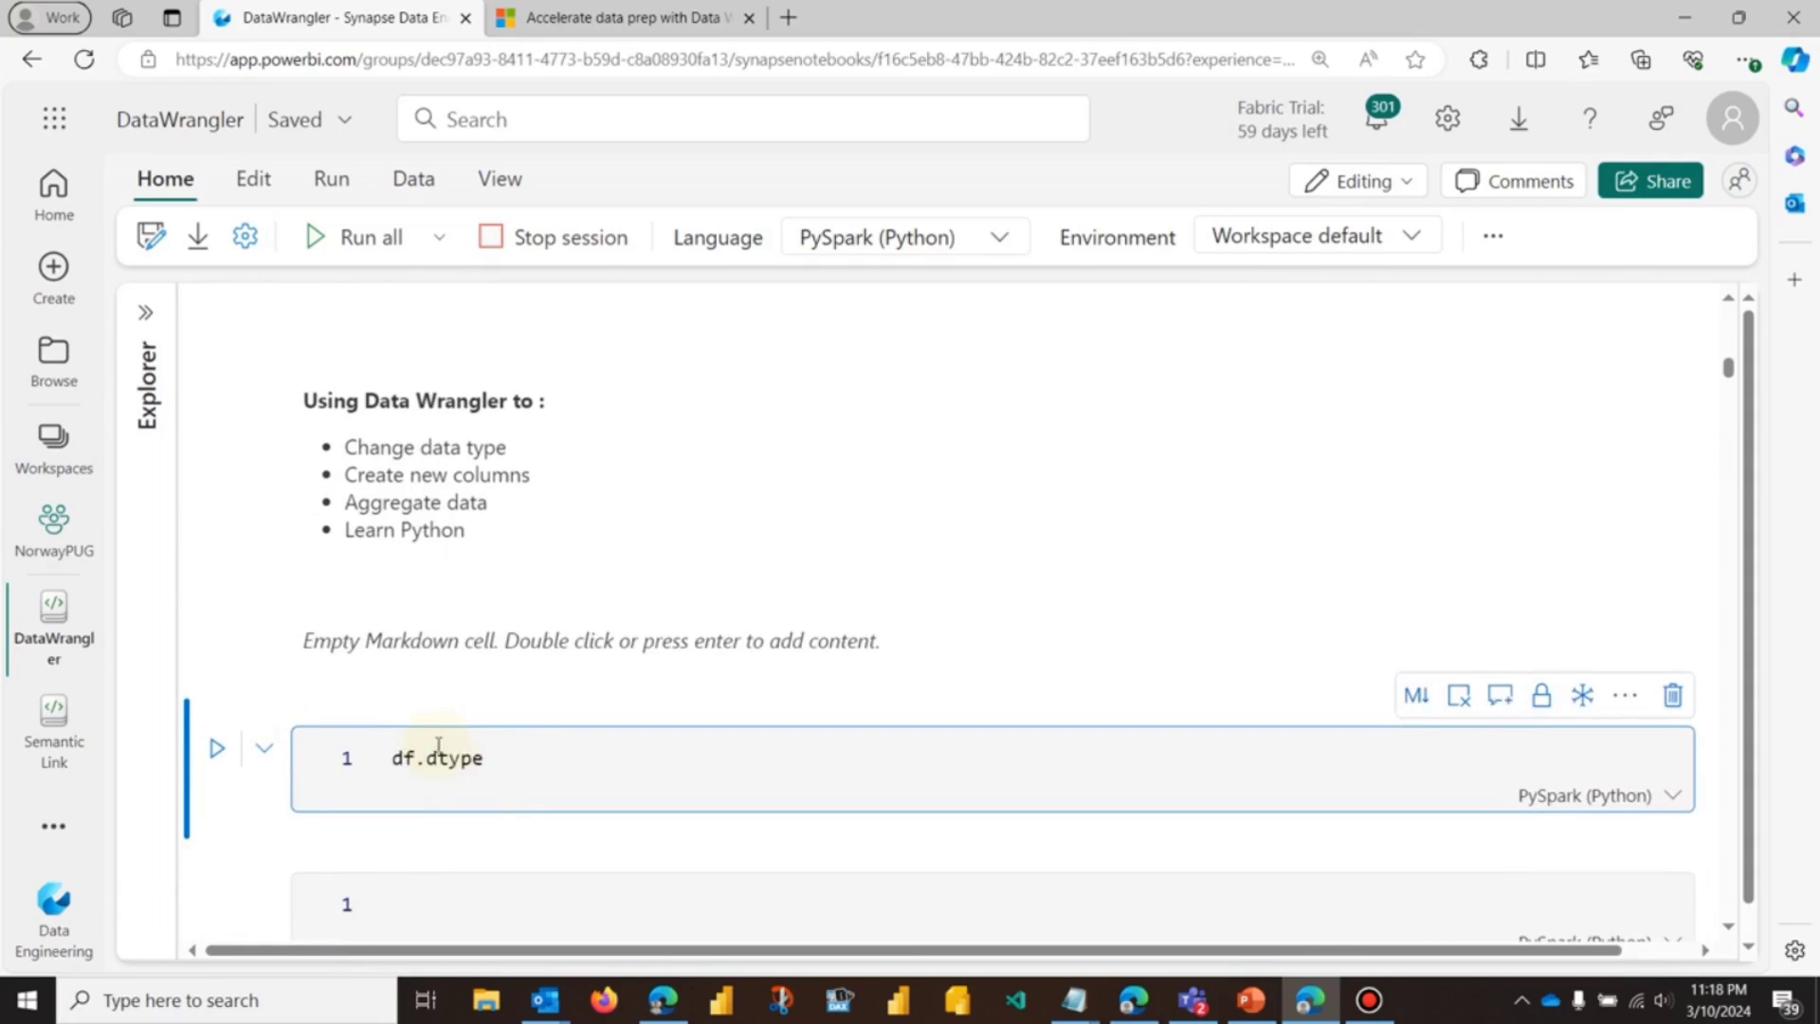
key("shift+Return")
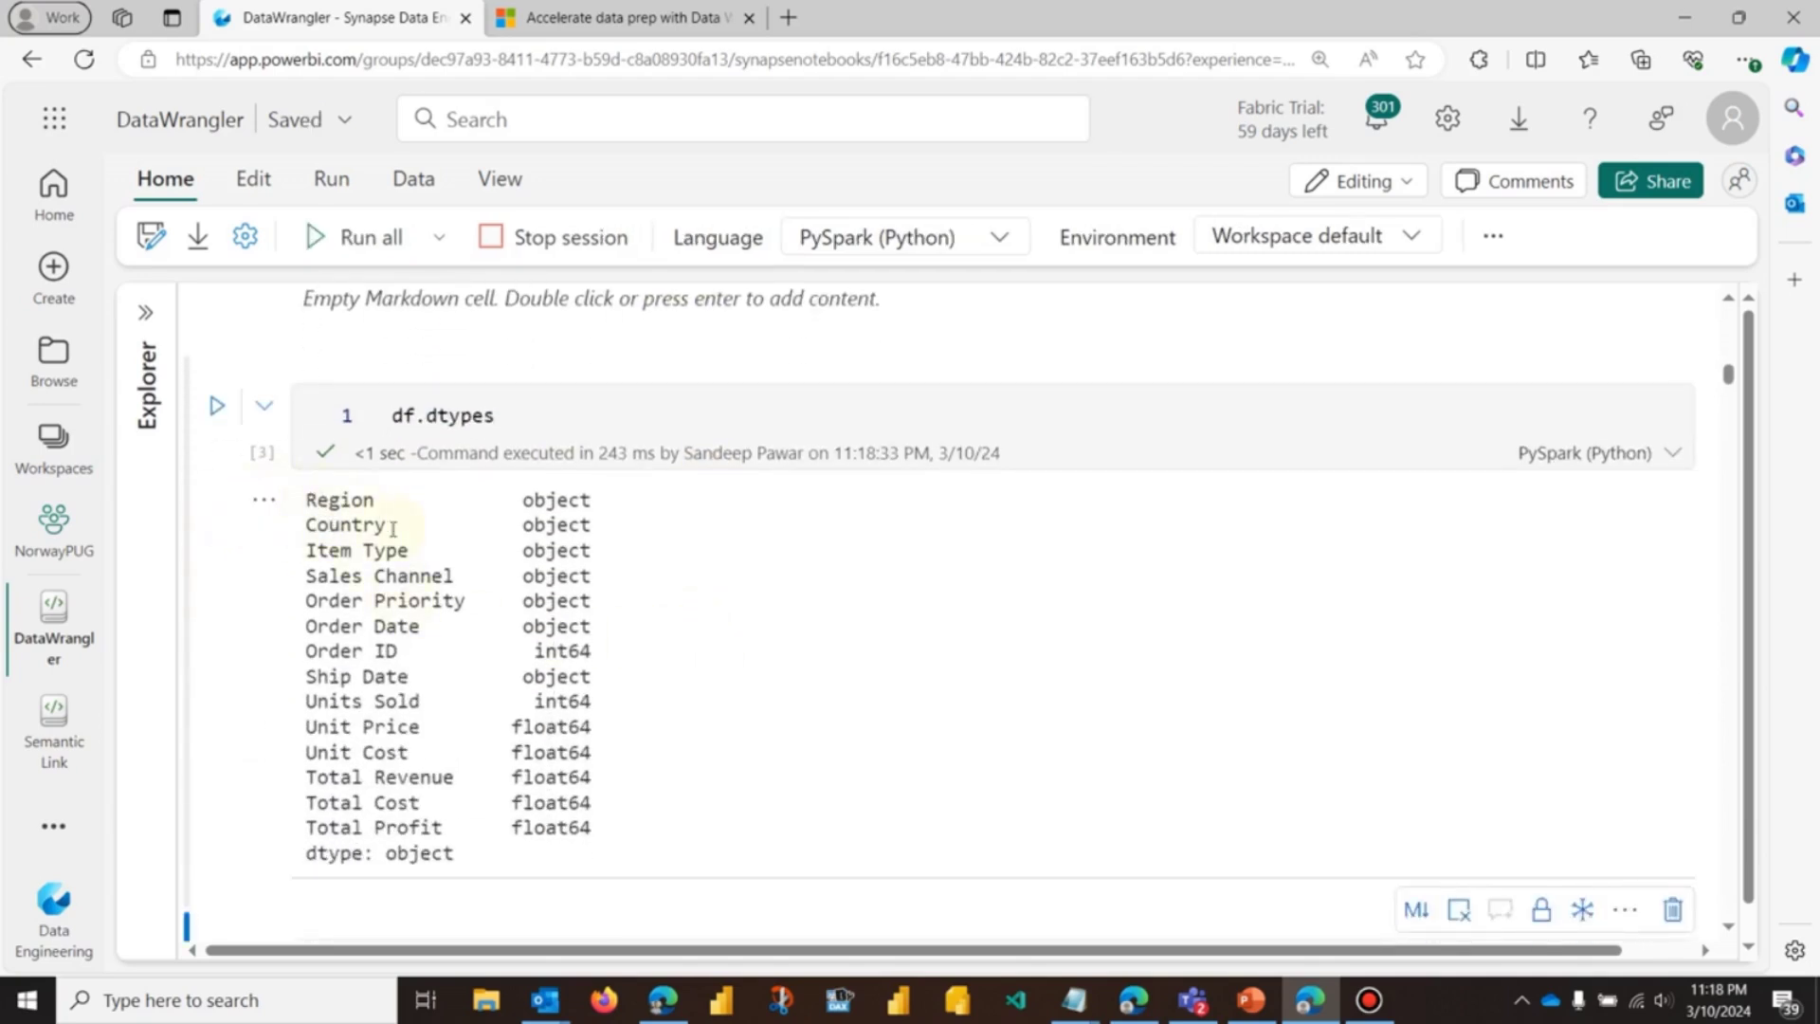
double_click(316, 628)
left_click_drag(591, 627, 522, 628)
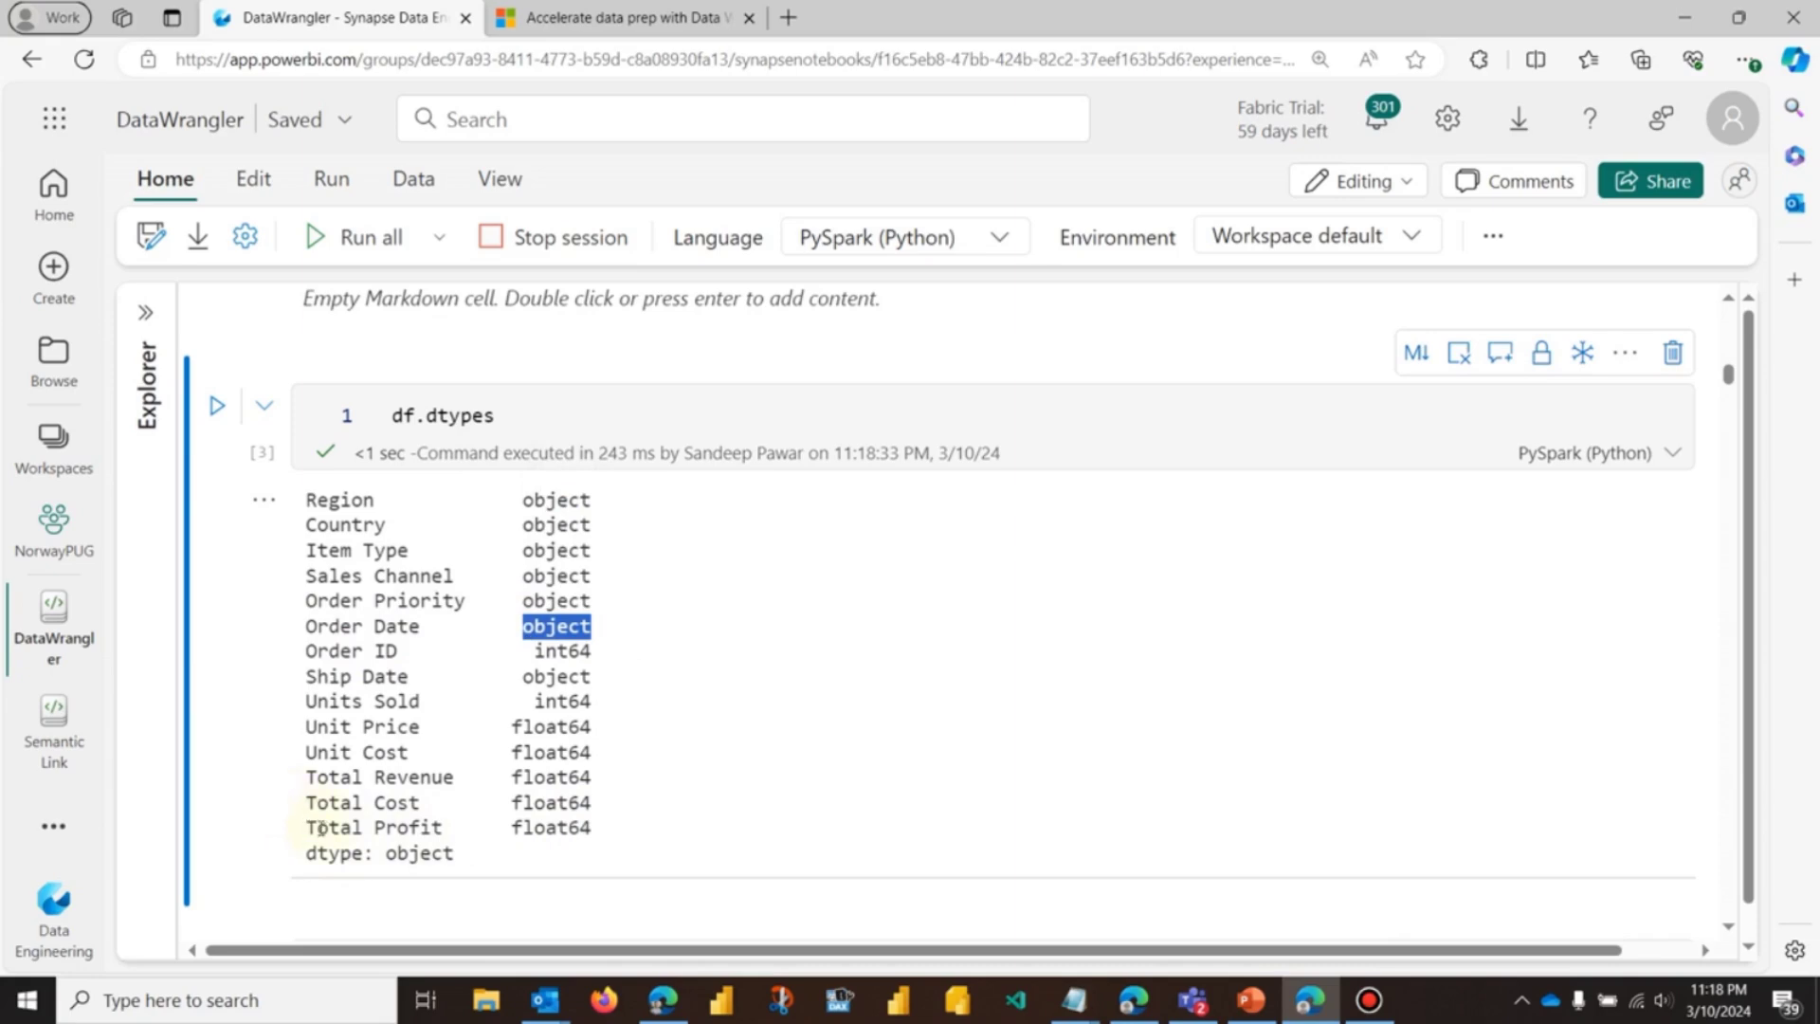
left_click_drag(603, 832, 305, 493)
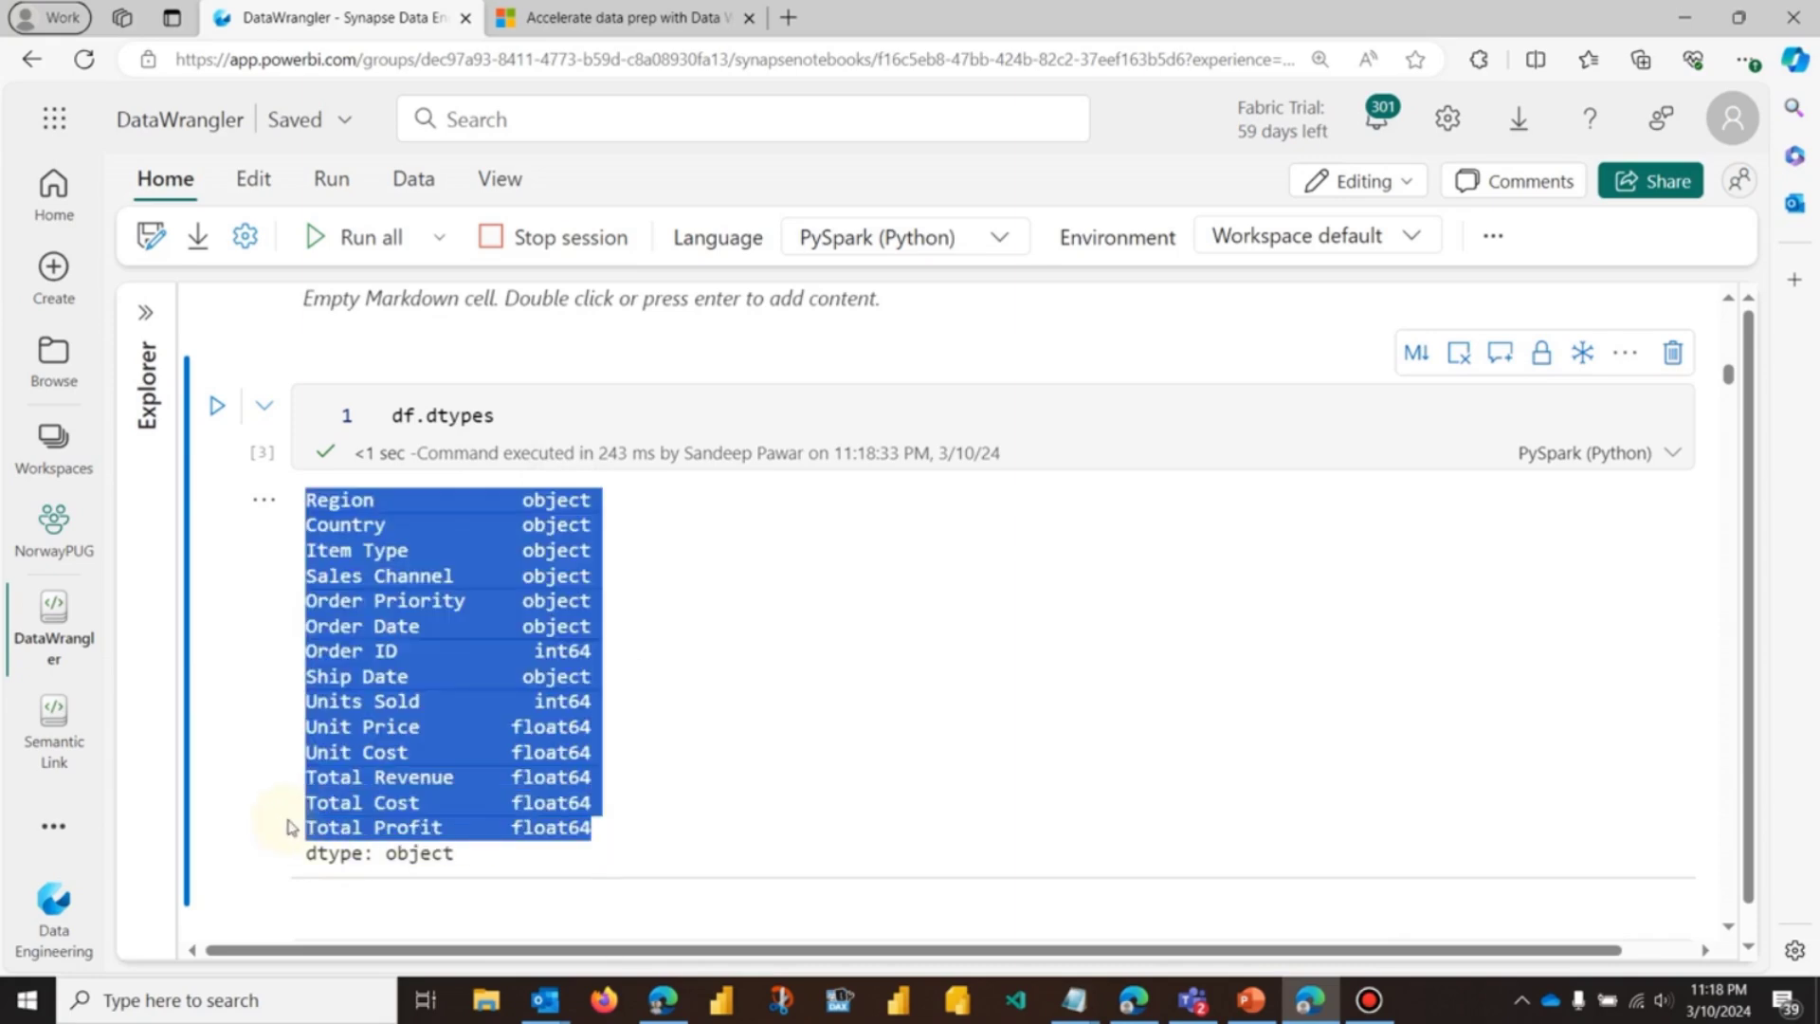
scroll(875, 779, "up", 1)
Step: From the Data tab's Transform DataFrame in Data Wrangler, choose a custom sample
scroll(874, 780, "up", 8)
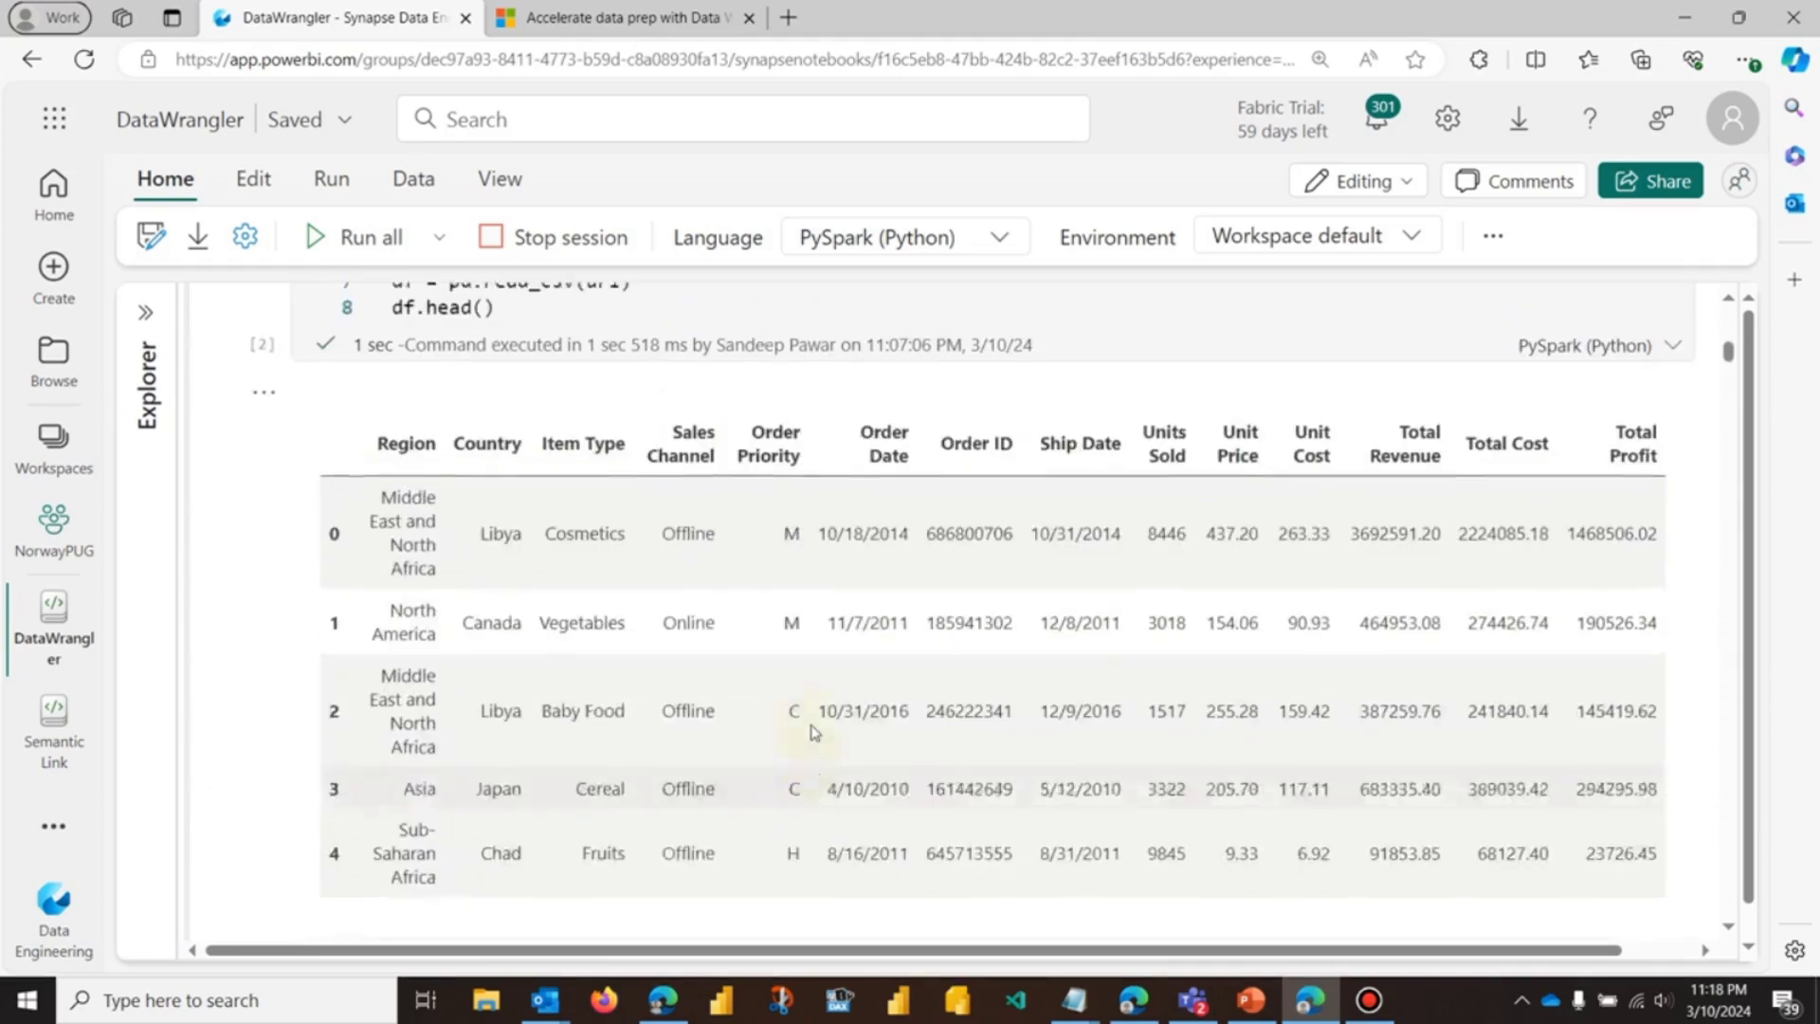
left_click(411, 181)
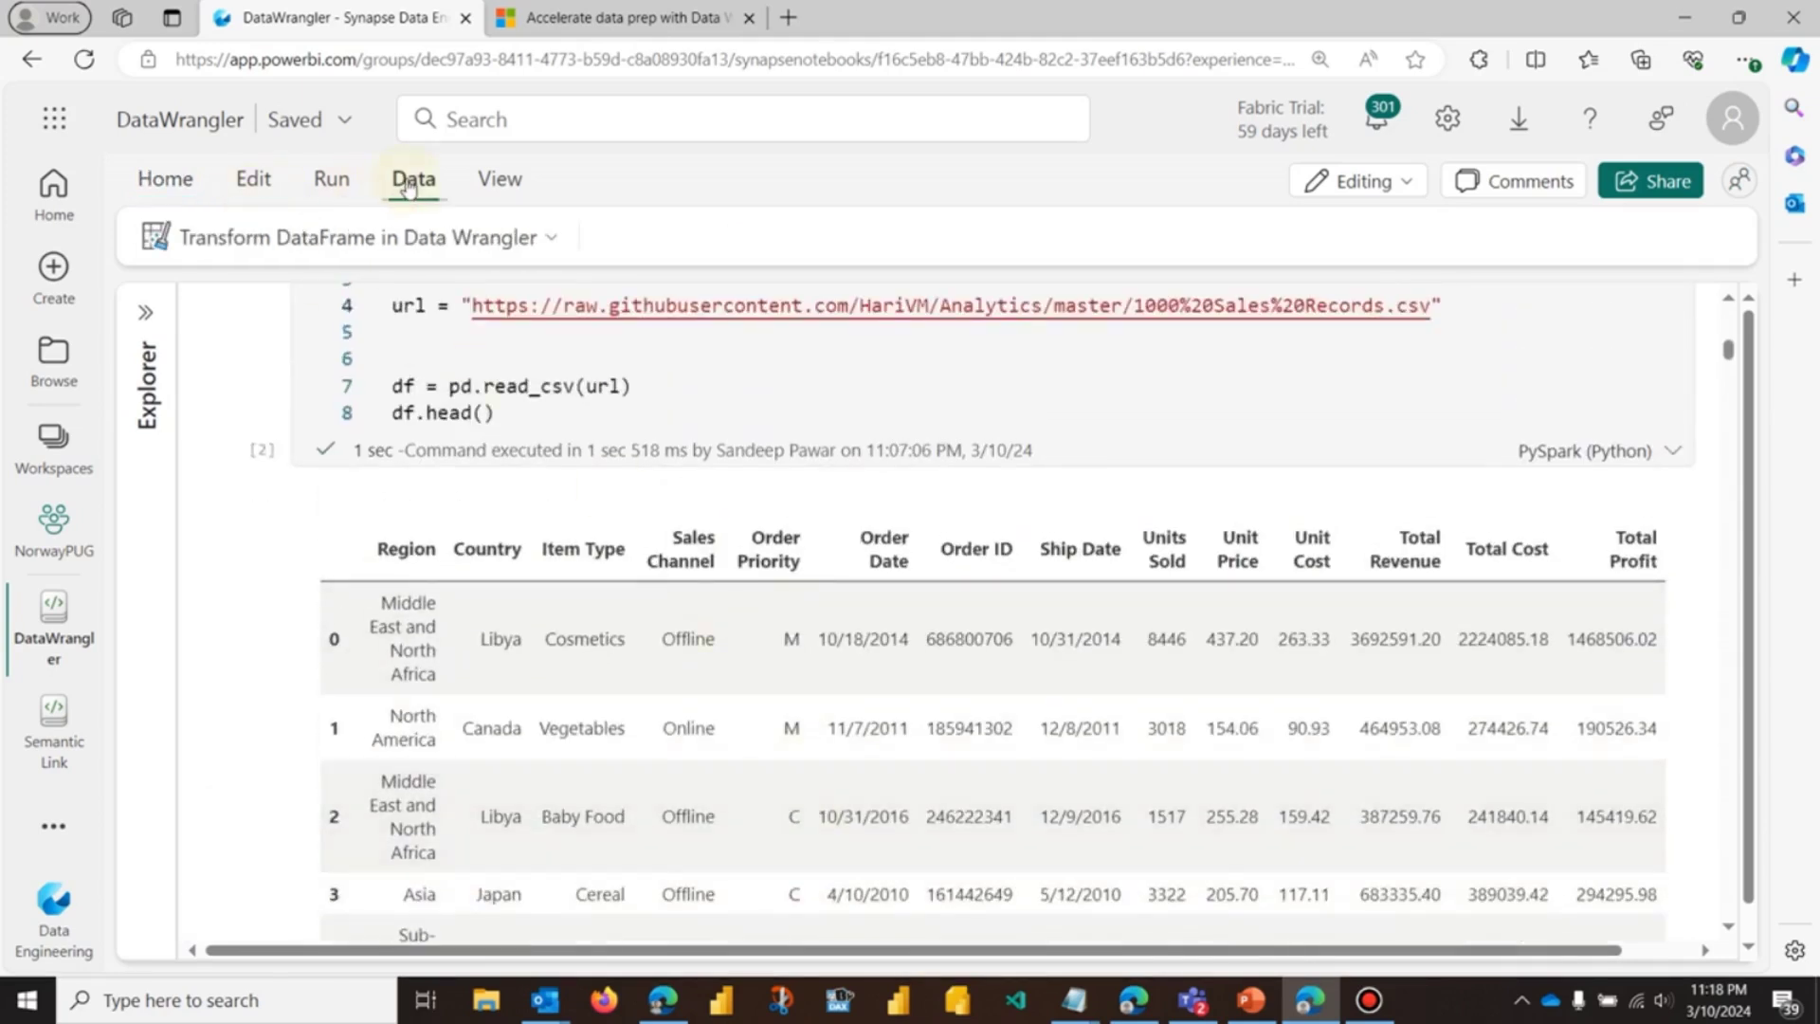
left_click(551, 241)
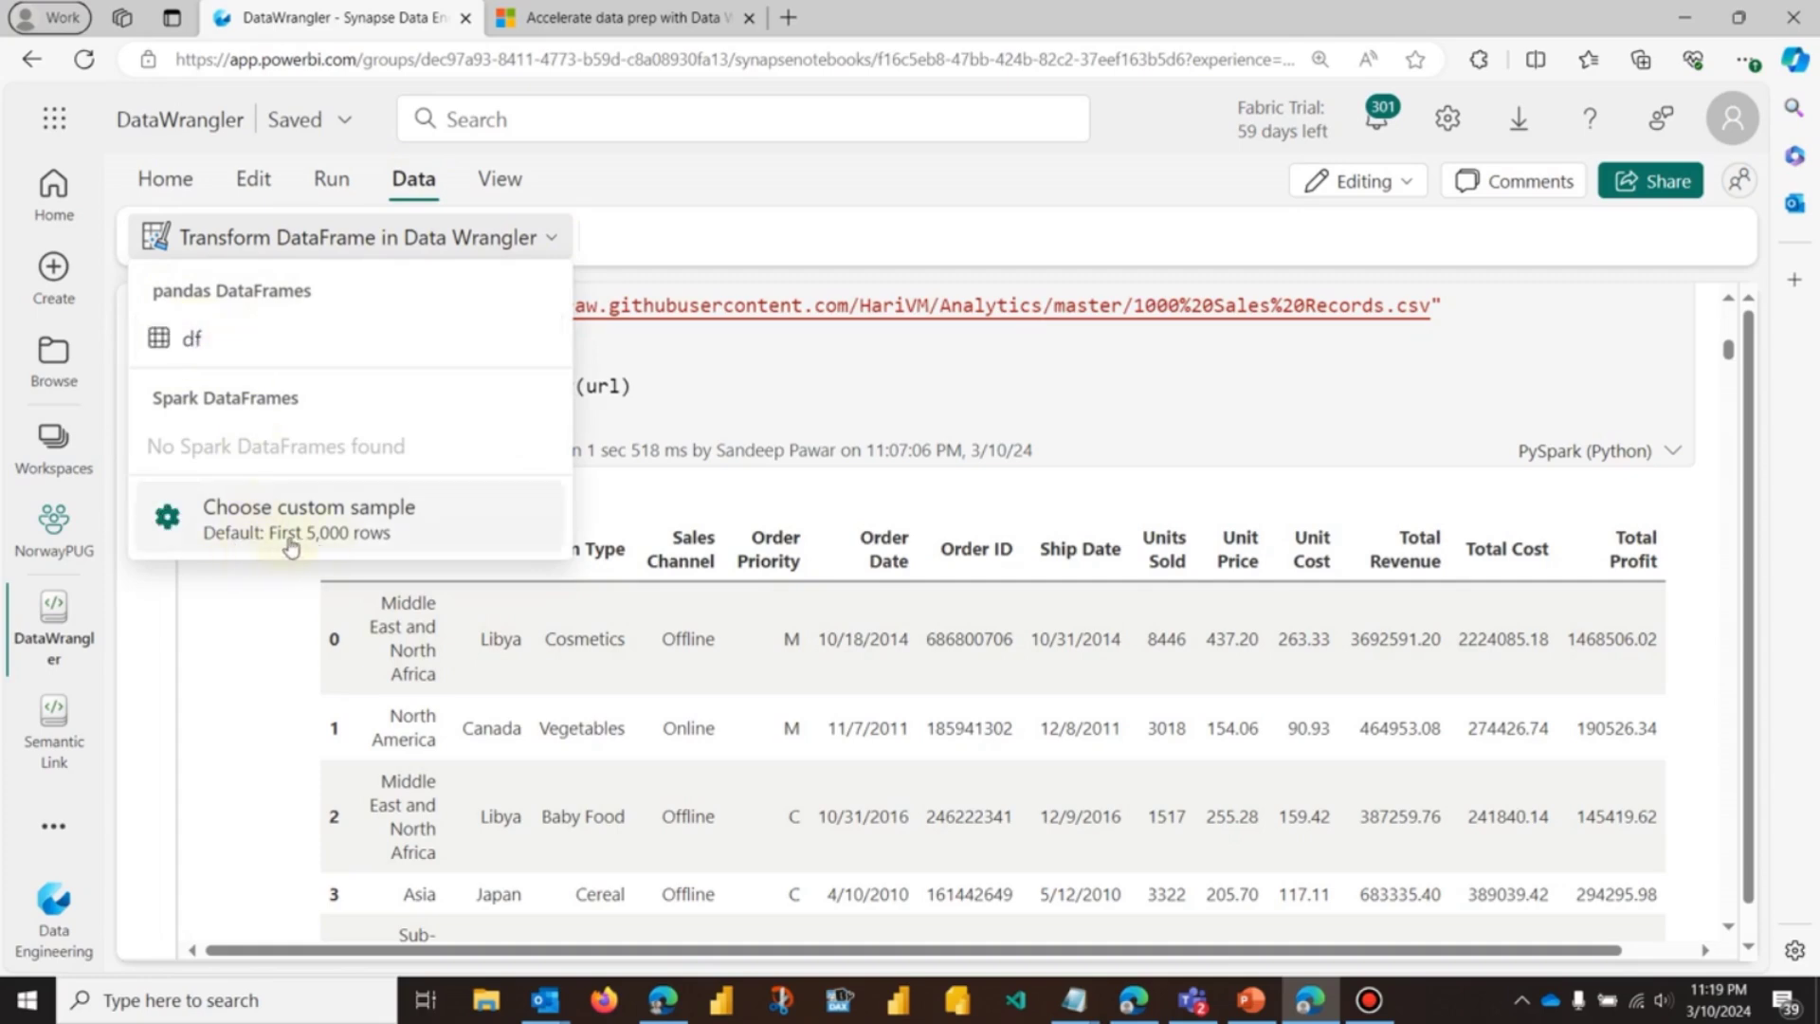
left_click(361, 537)
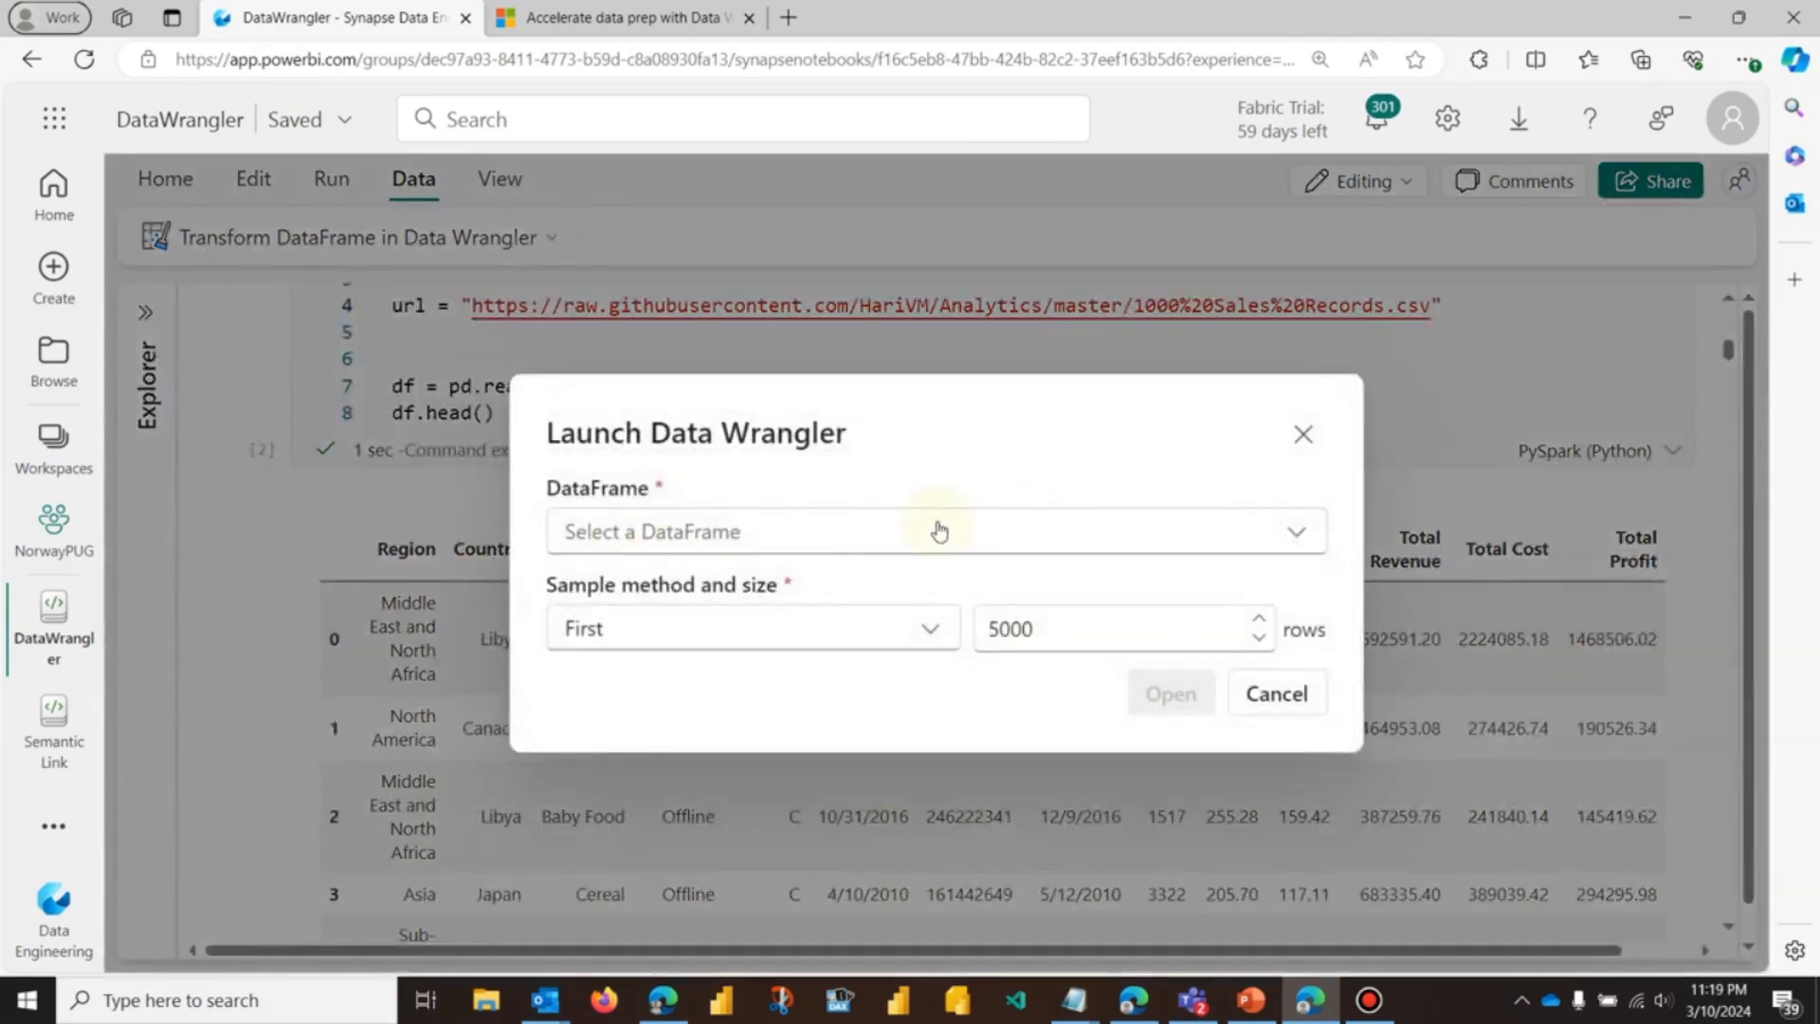
Step: Sample the df DataFrame at random with 1000 rows and launch Data Wrangler
left_click(839, 534)
left_click(657, 638)
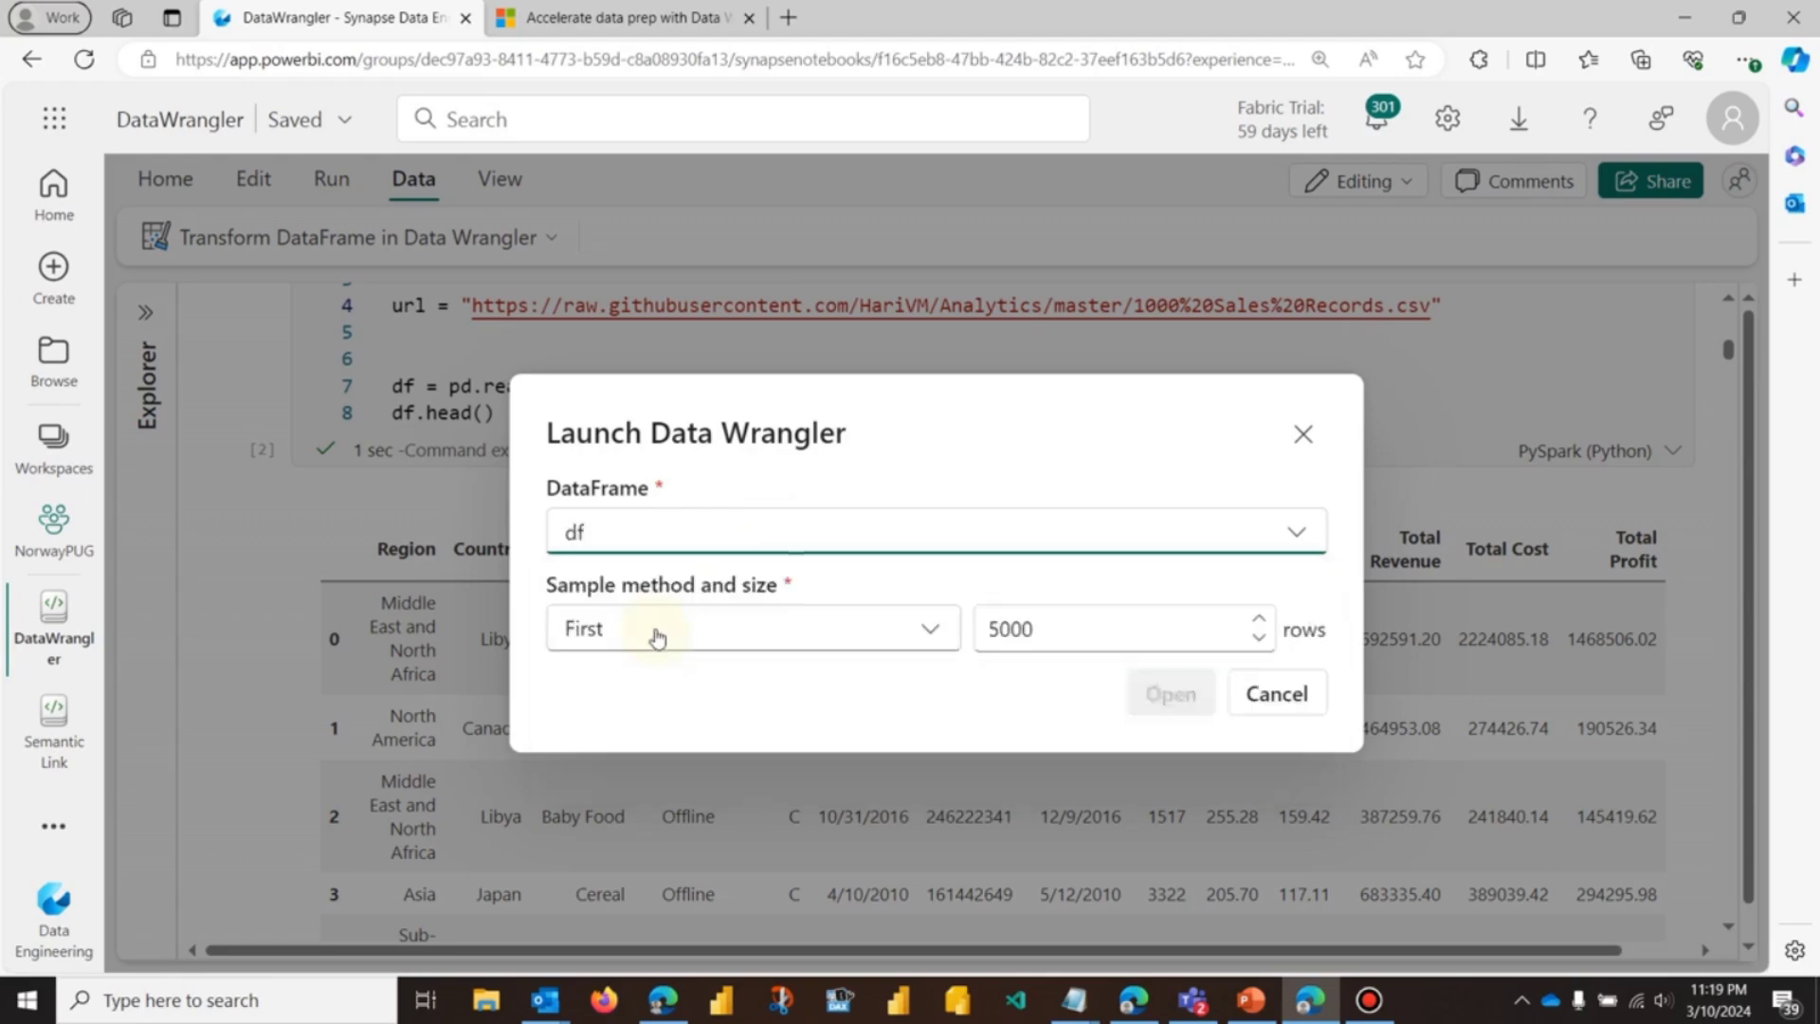
left_click(927, 630)
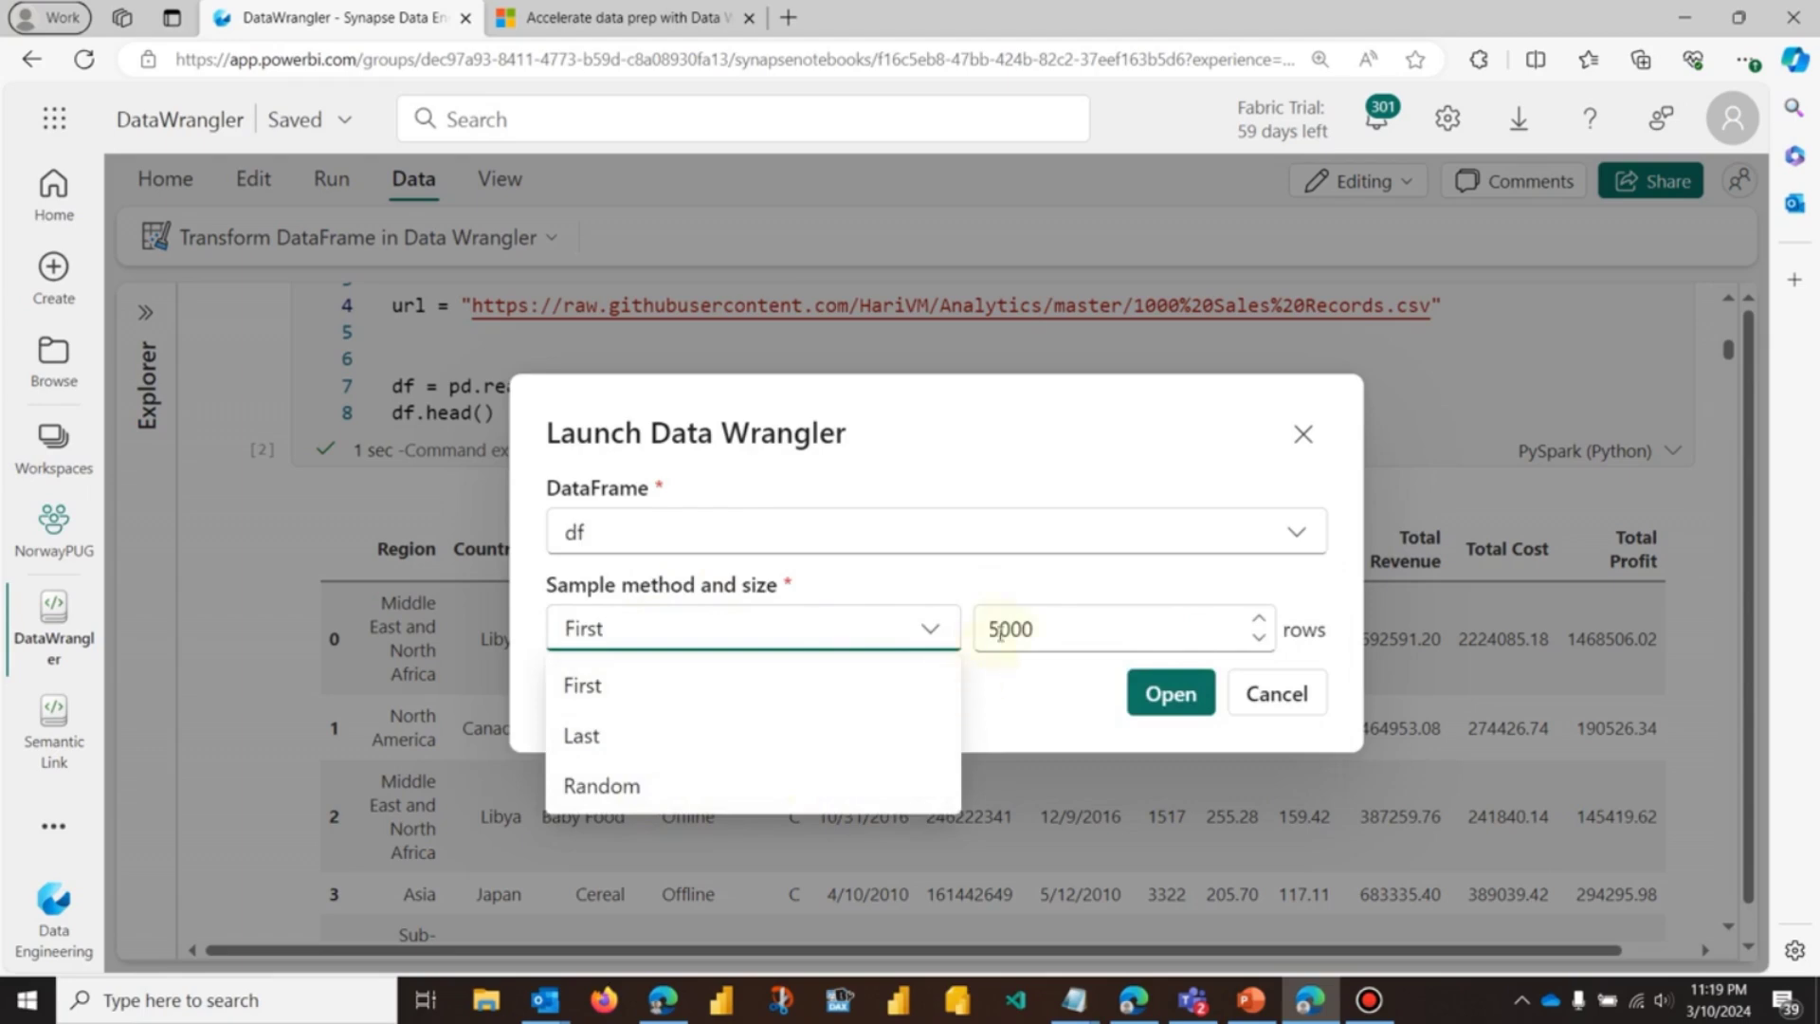
left_click(1048, 627)
double_click(1053, 629)
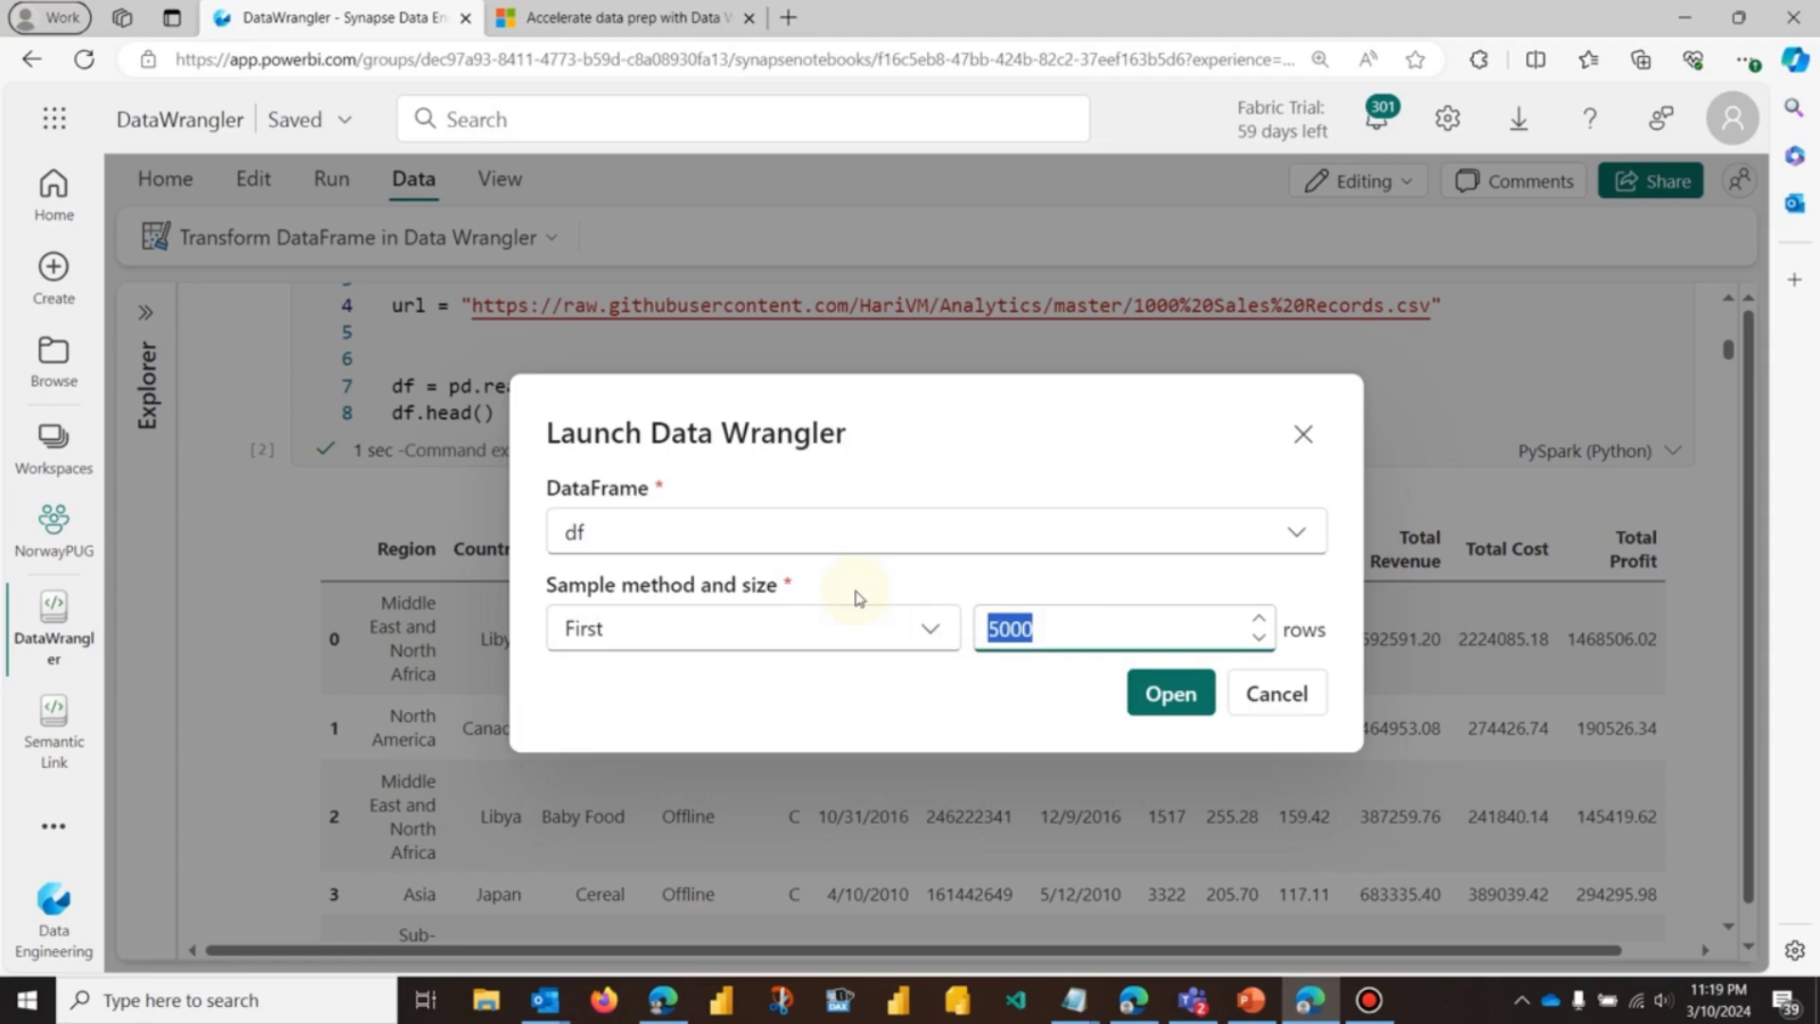
type("50")
key("ctrl+a")
type("1000")
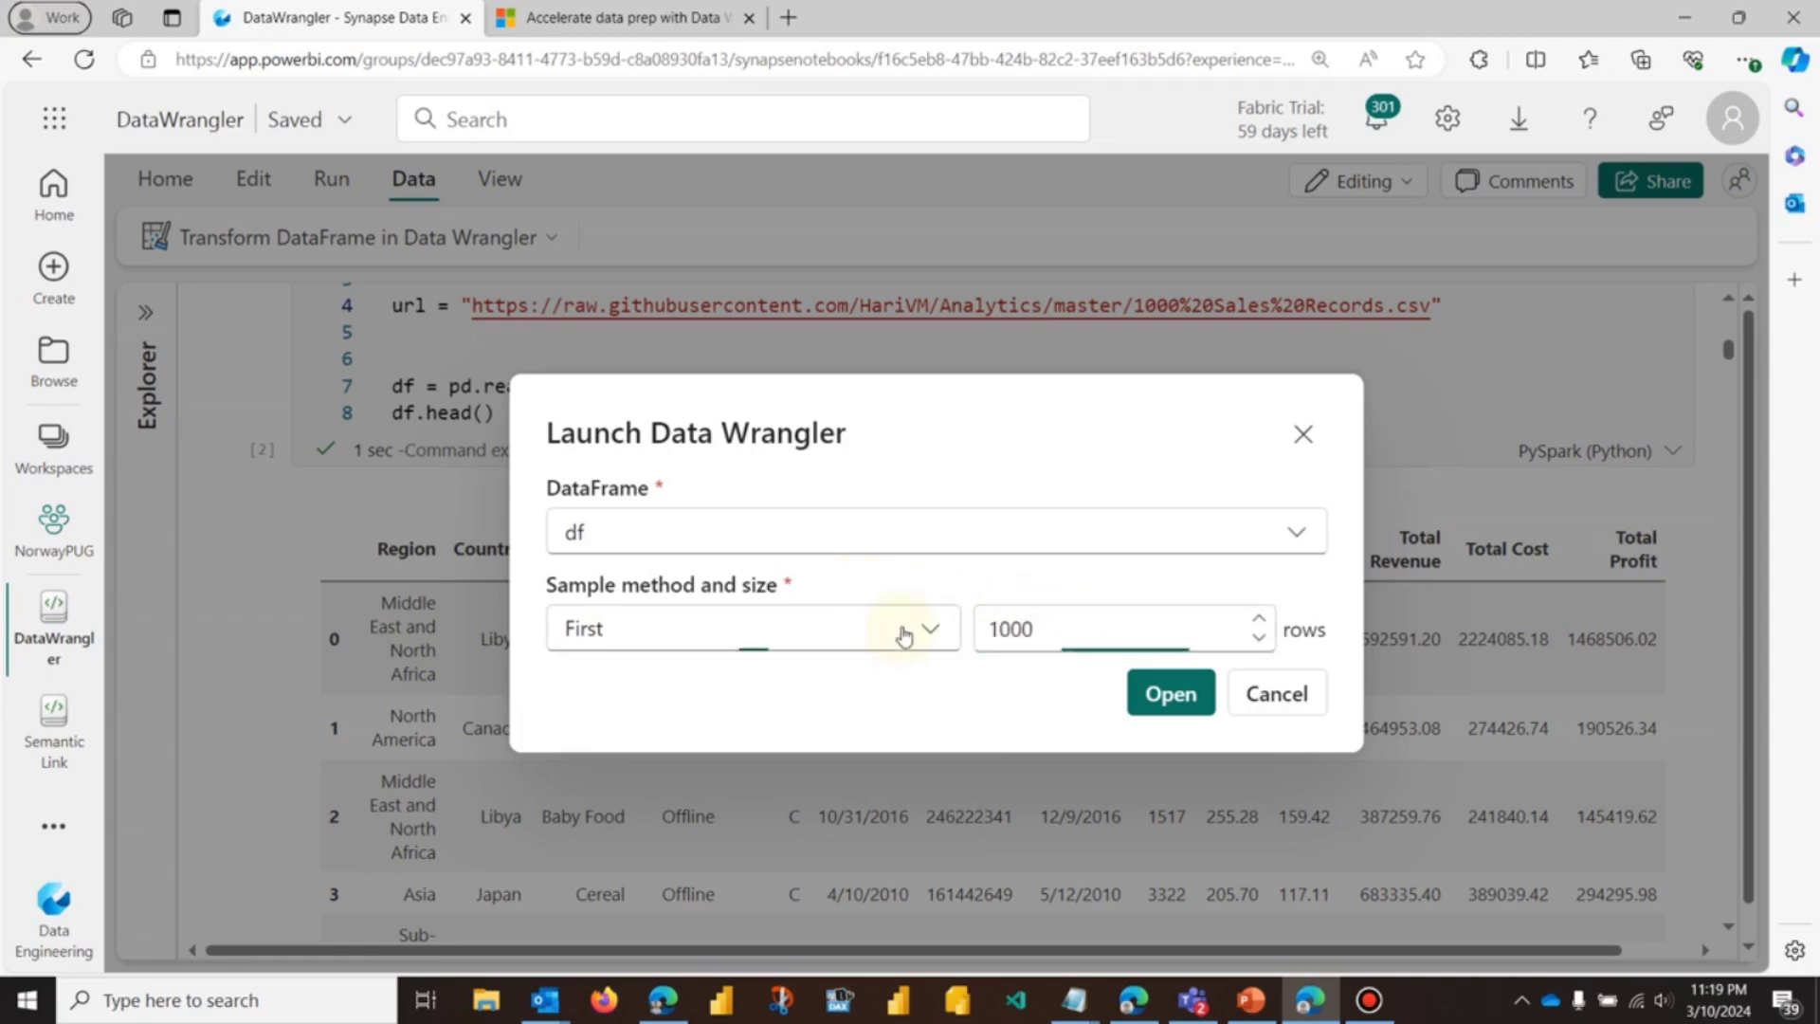
left_click(902, 630)
left_click(684, 692)
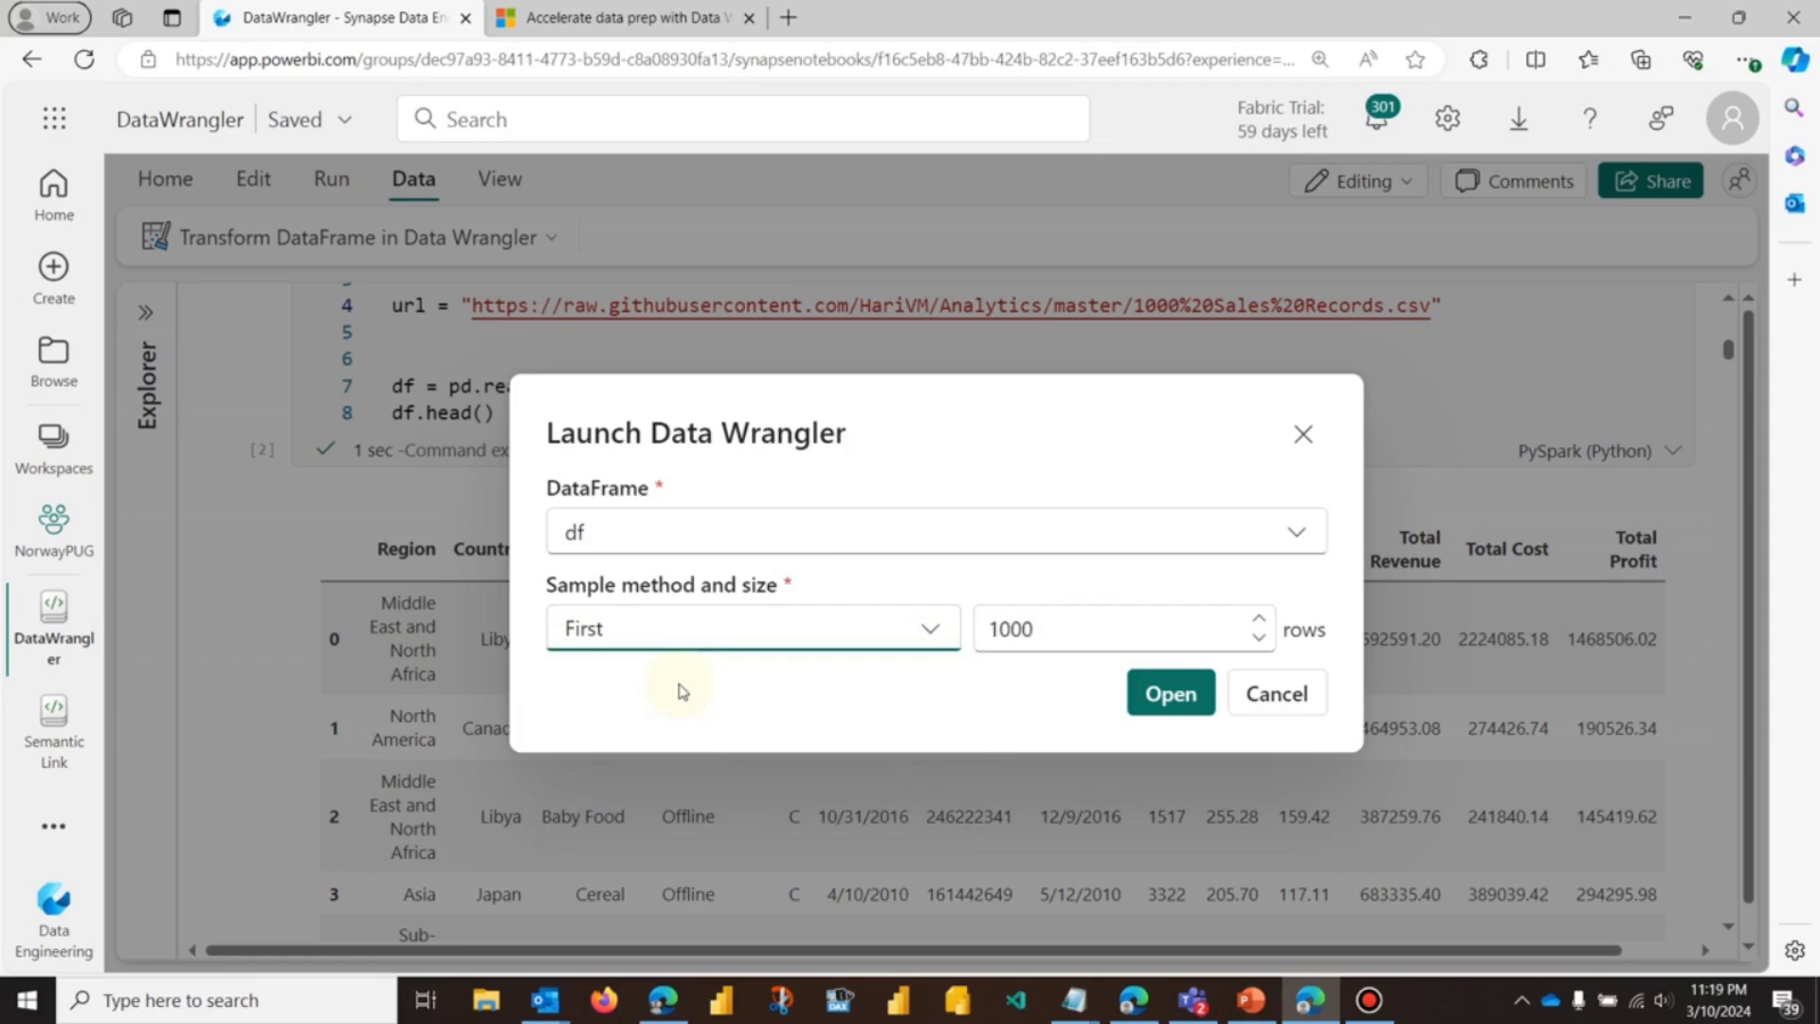
left_click(934, 634)
left_click(625, 784)
left_click(1171, 695)
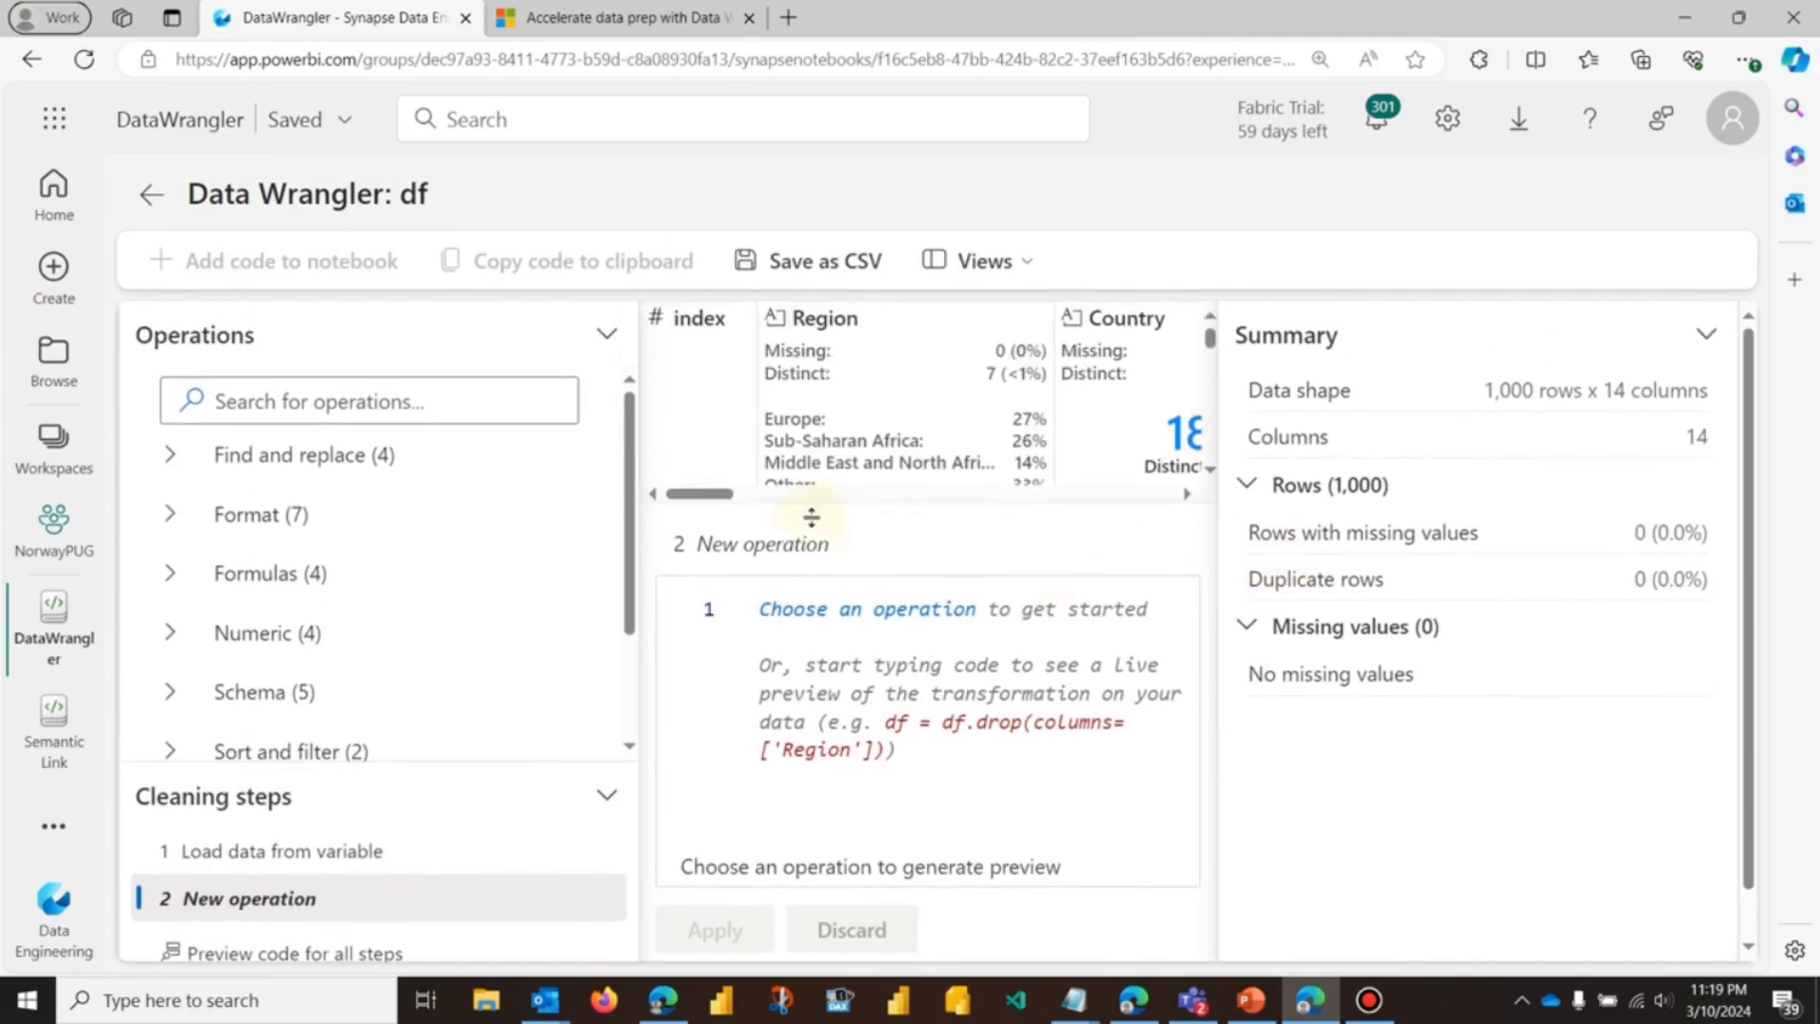
Step: Enlarge the data grid and reduce the browser zoom back to 100%
left_click_drag(802, 515, 796, 759)
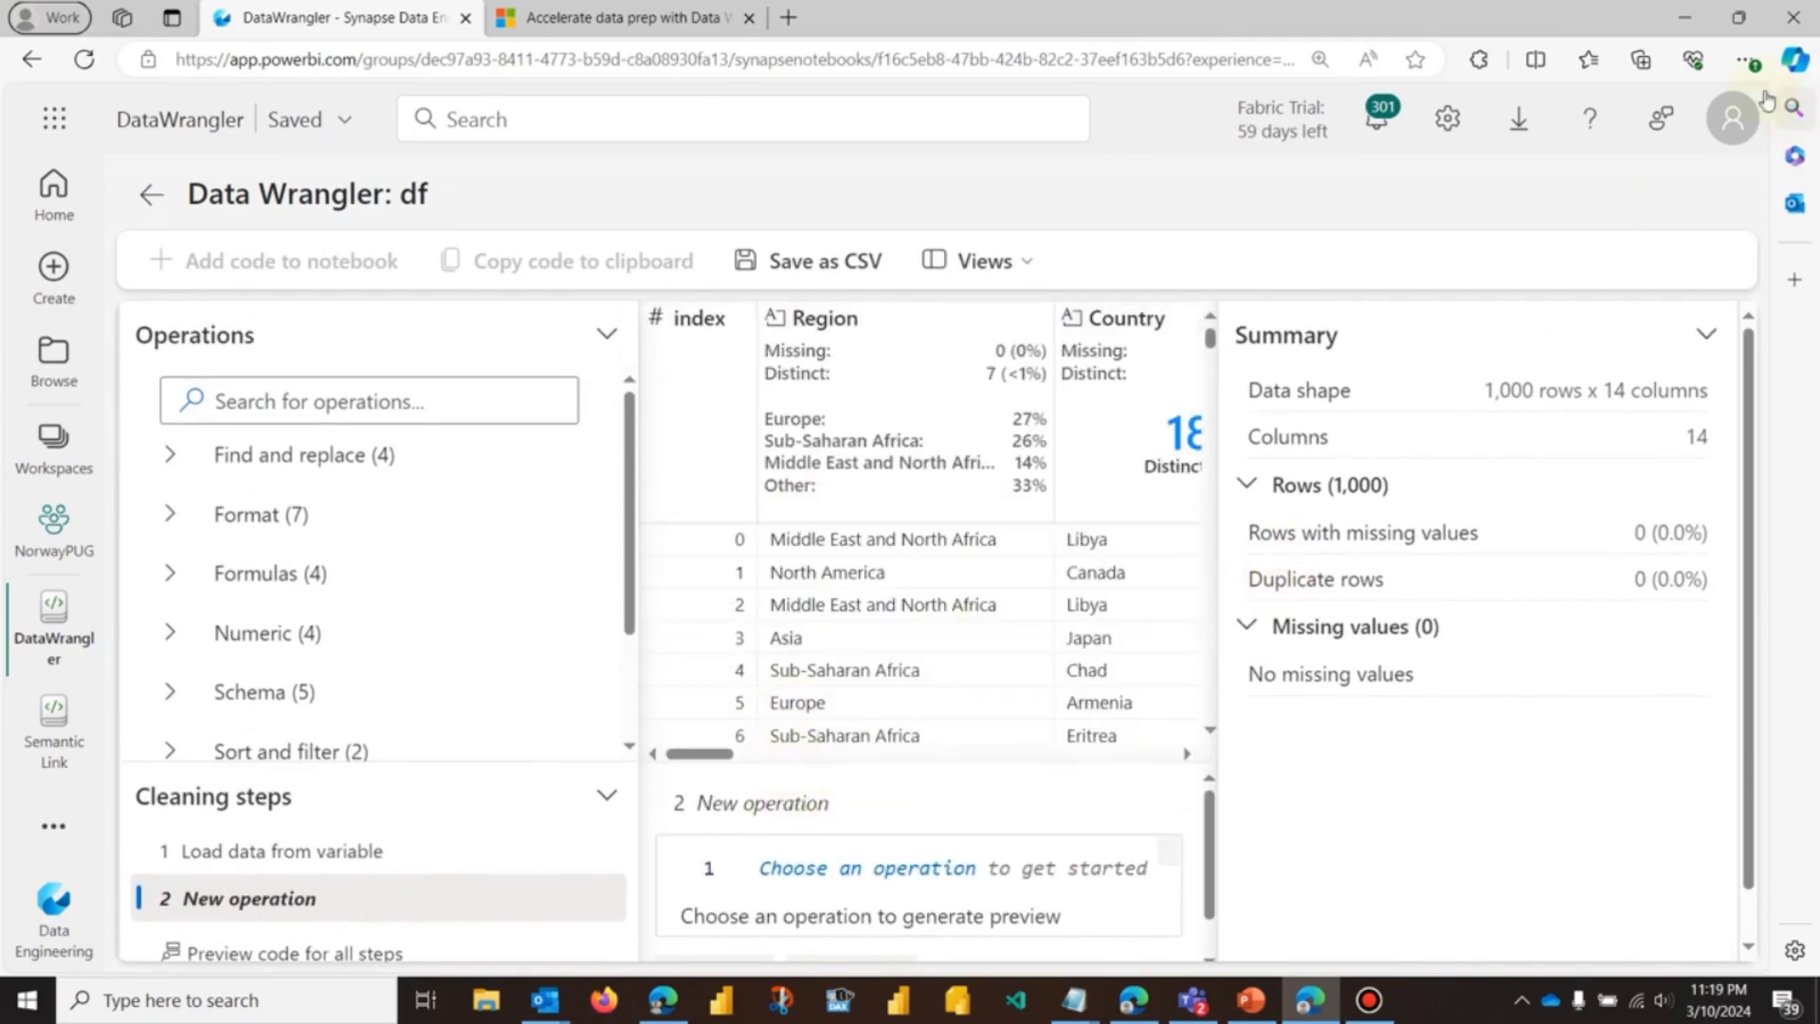
left_click(1750, 60)
left_click(1596, 264)
left_click(1597, 264)
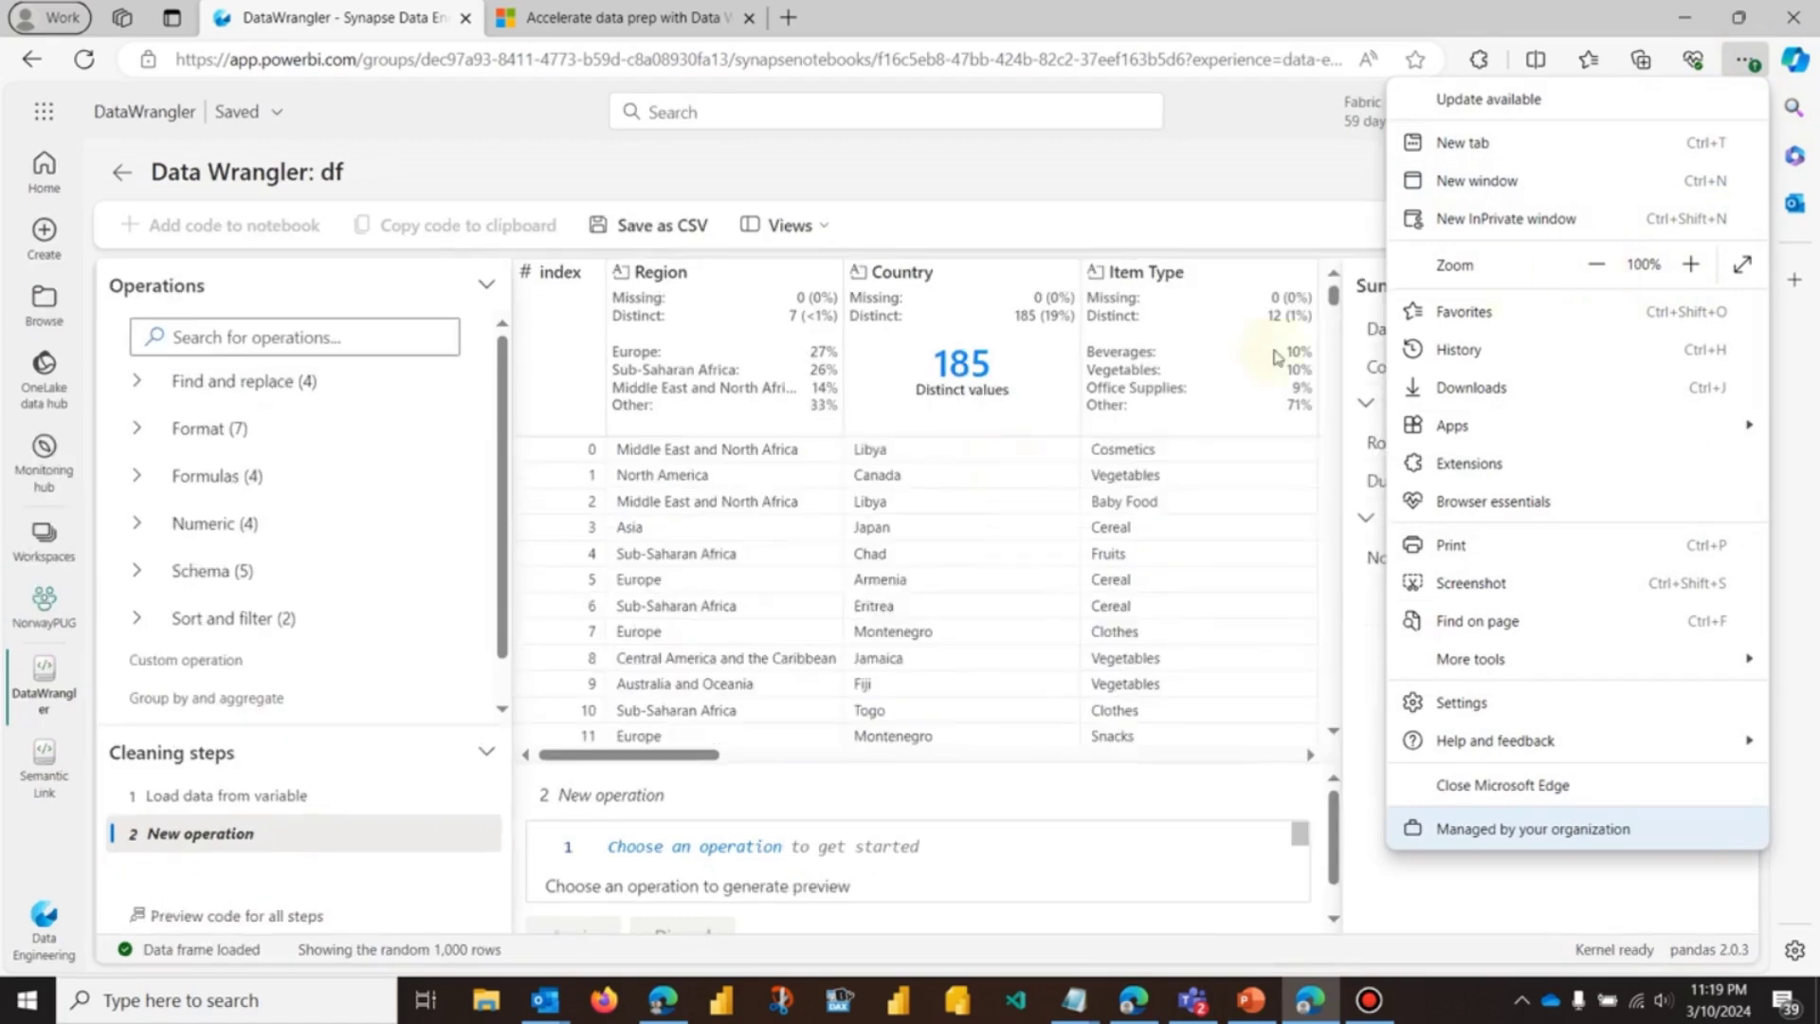
left_click(683, 762)
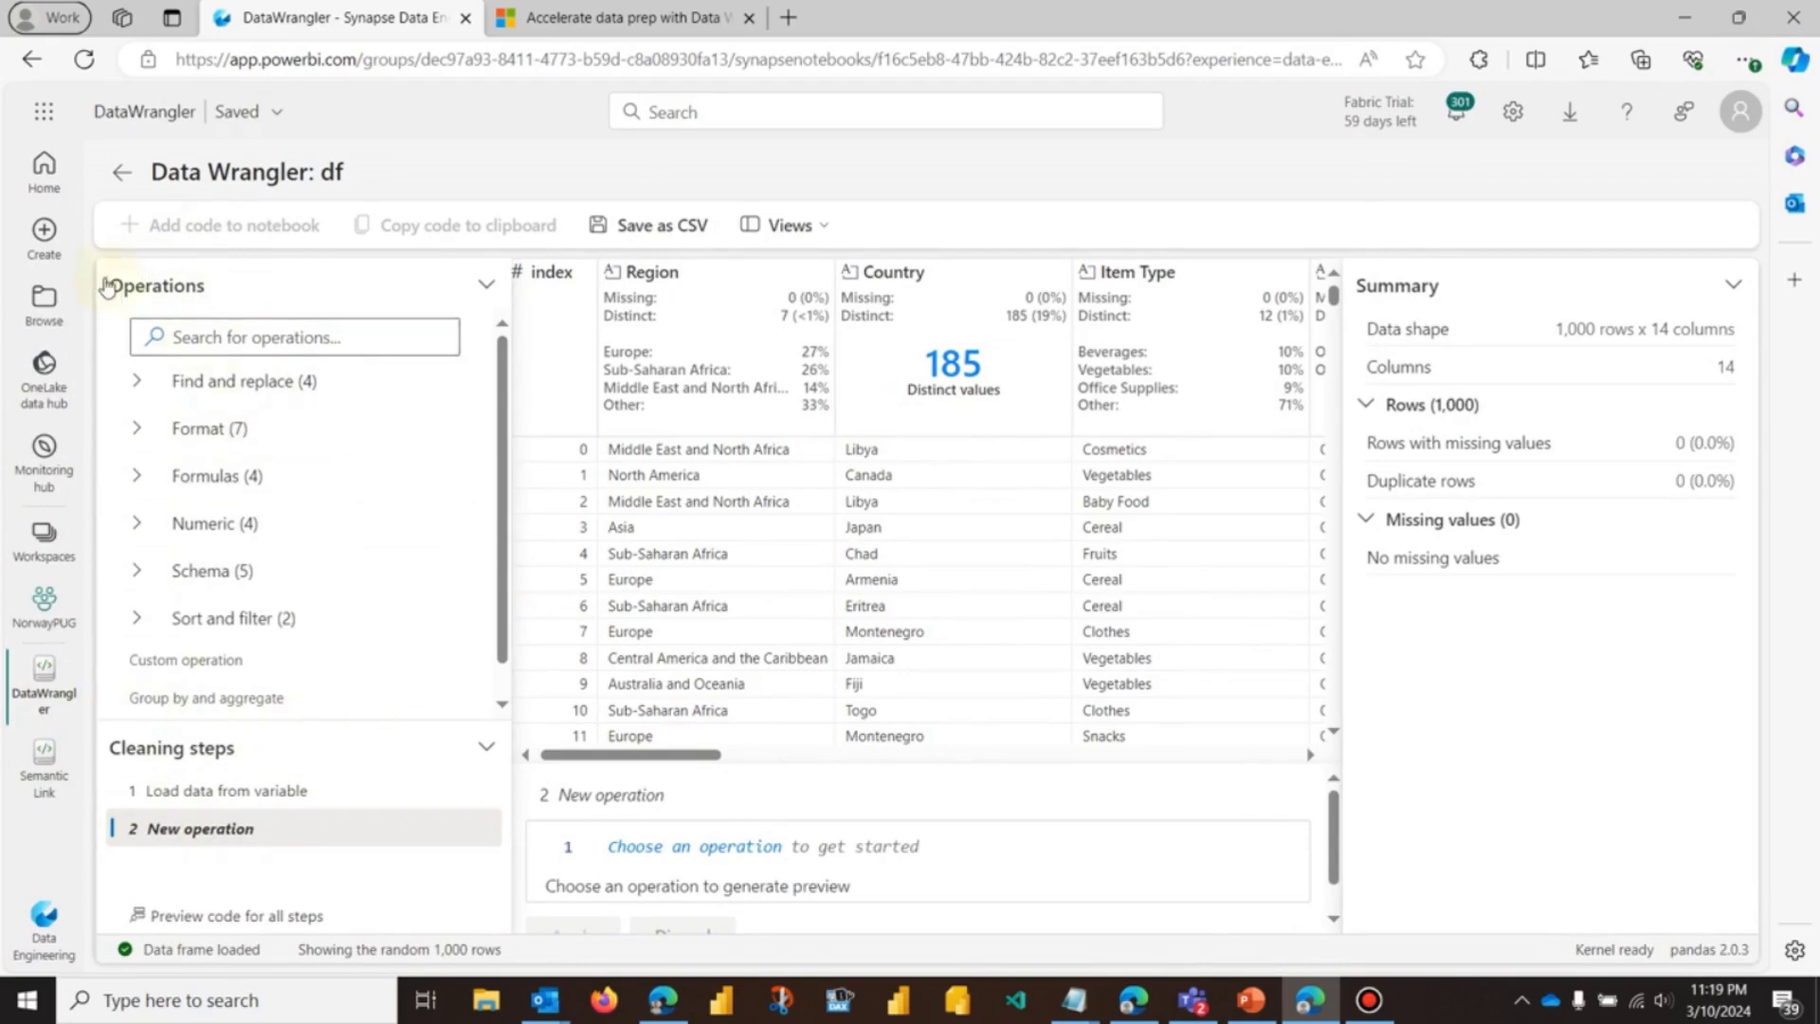
Step: Expand and collapse the Find and replace and Format operation groups
left_click(136, 381)
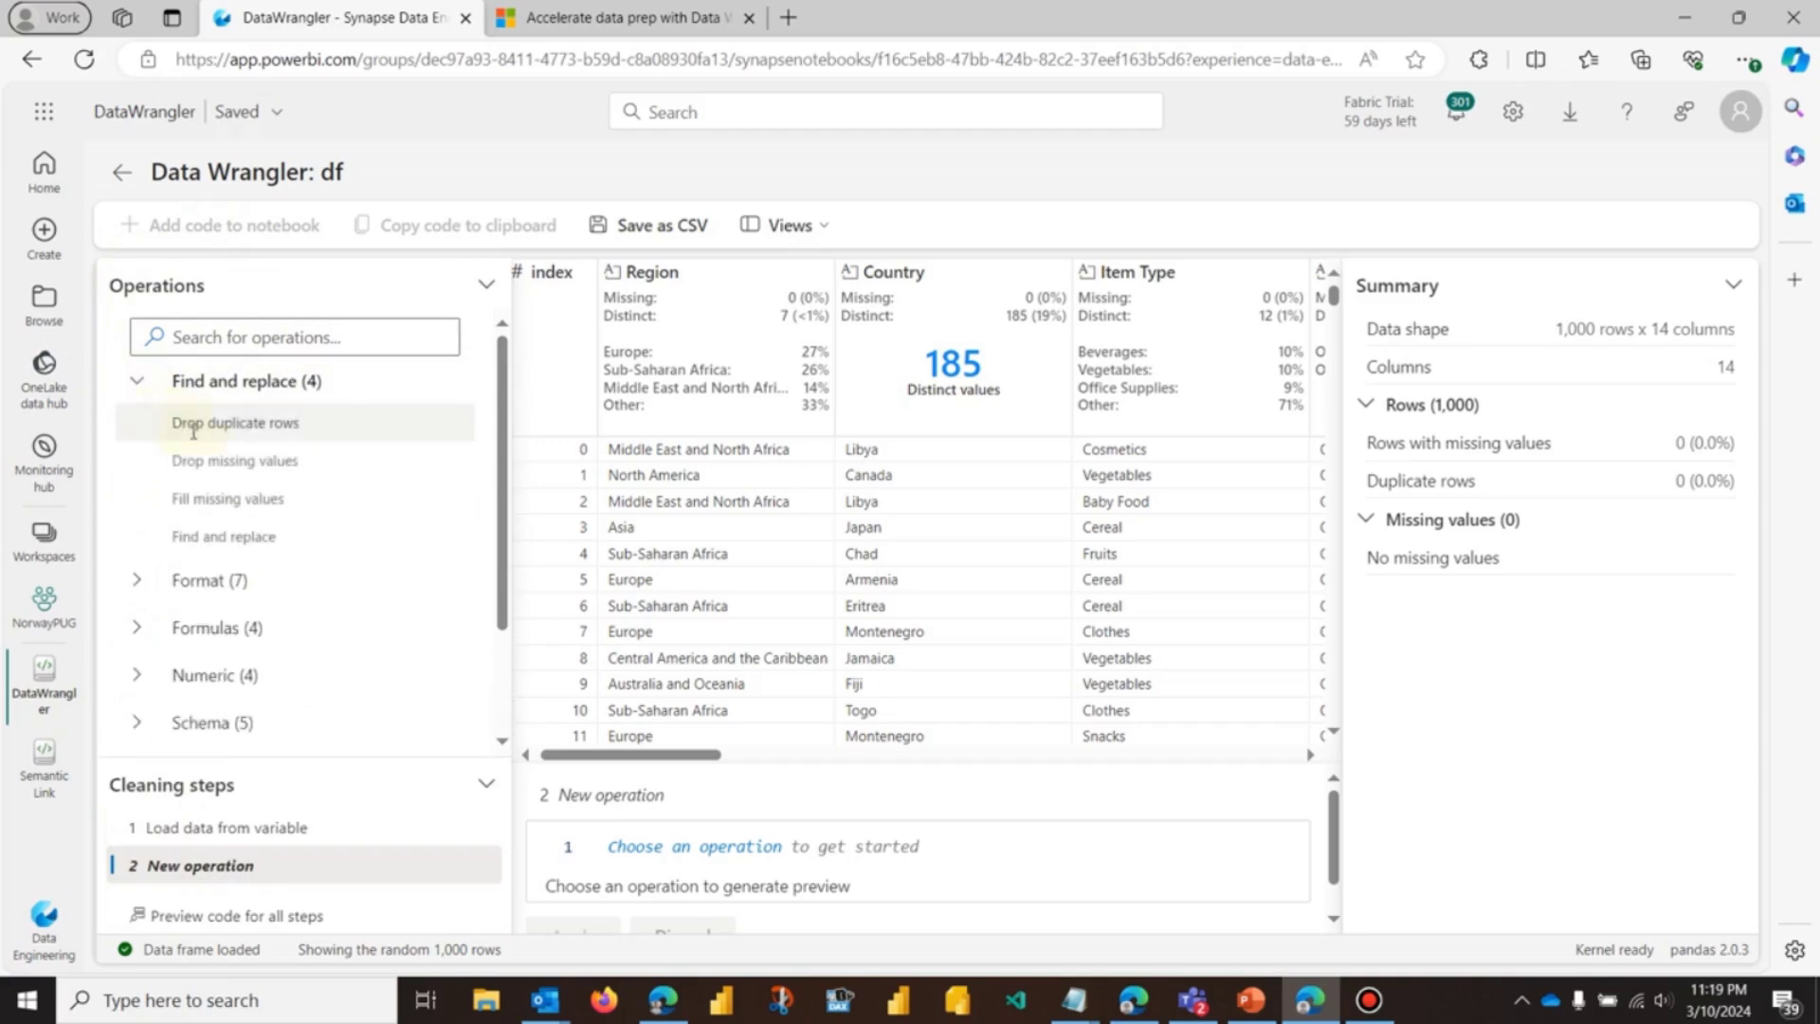
left_click(149, 595)
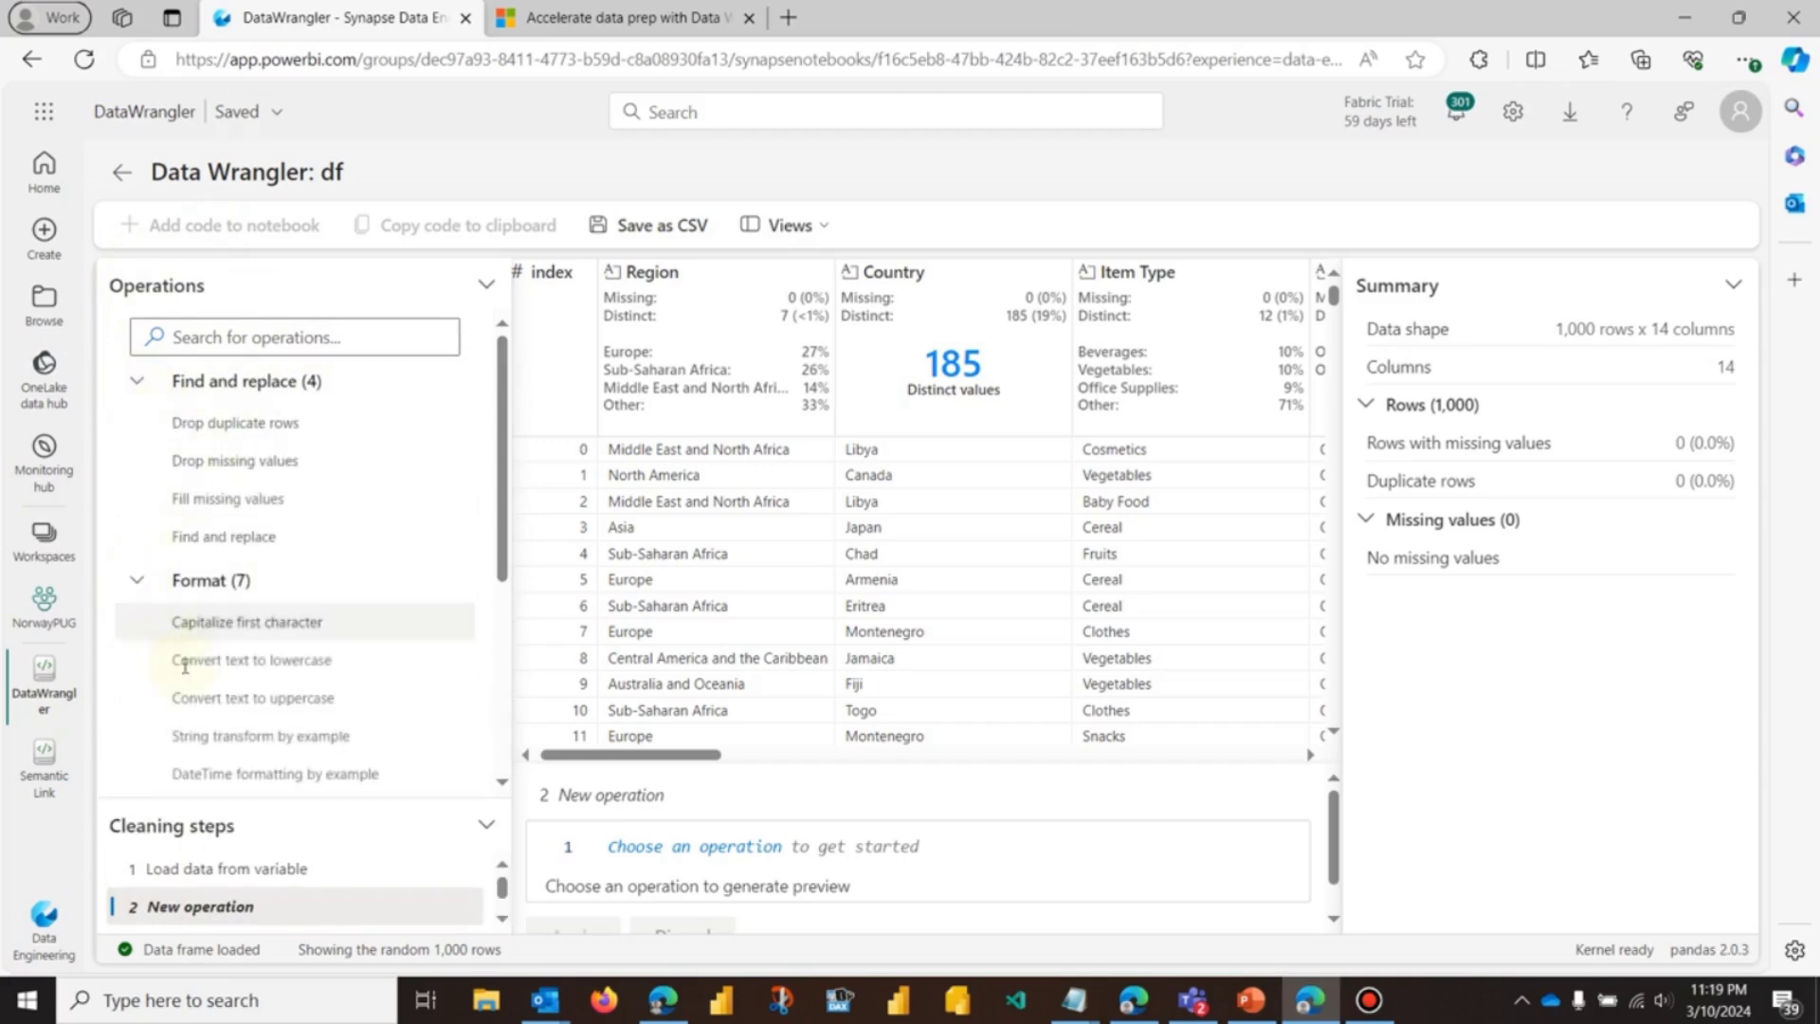
left_click(138, 581)
left_click(136, 381)
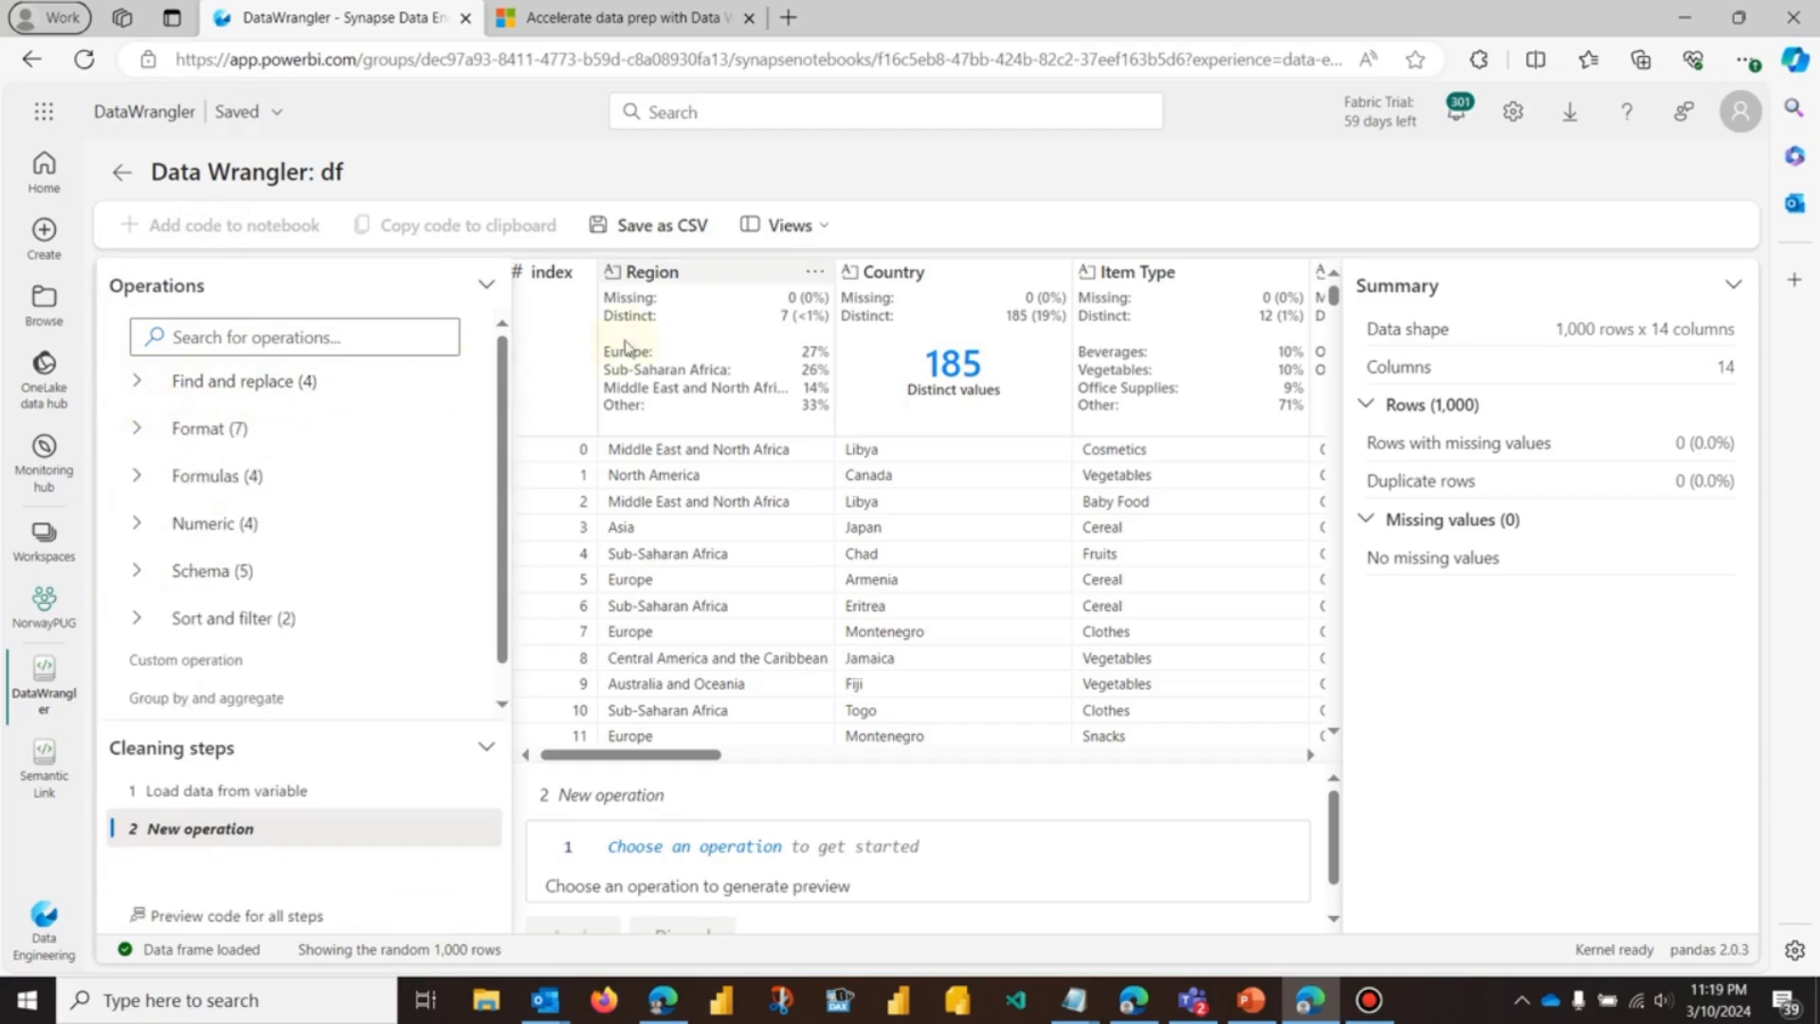
left_click_drag(667, 759, 616, 746)
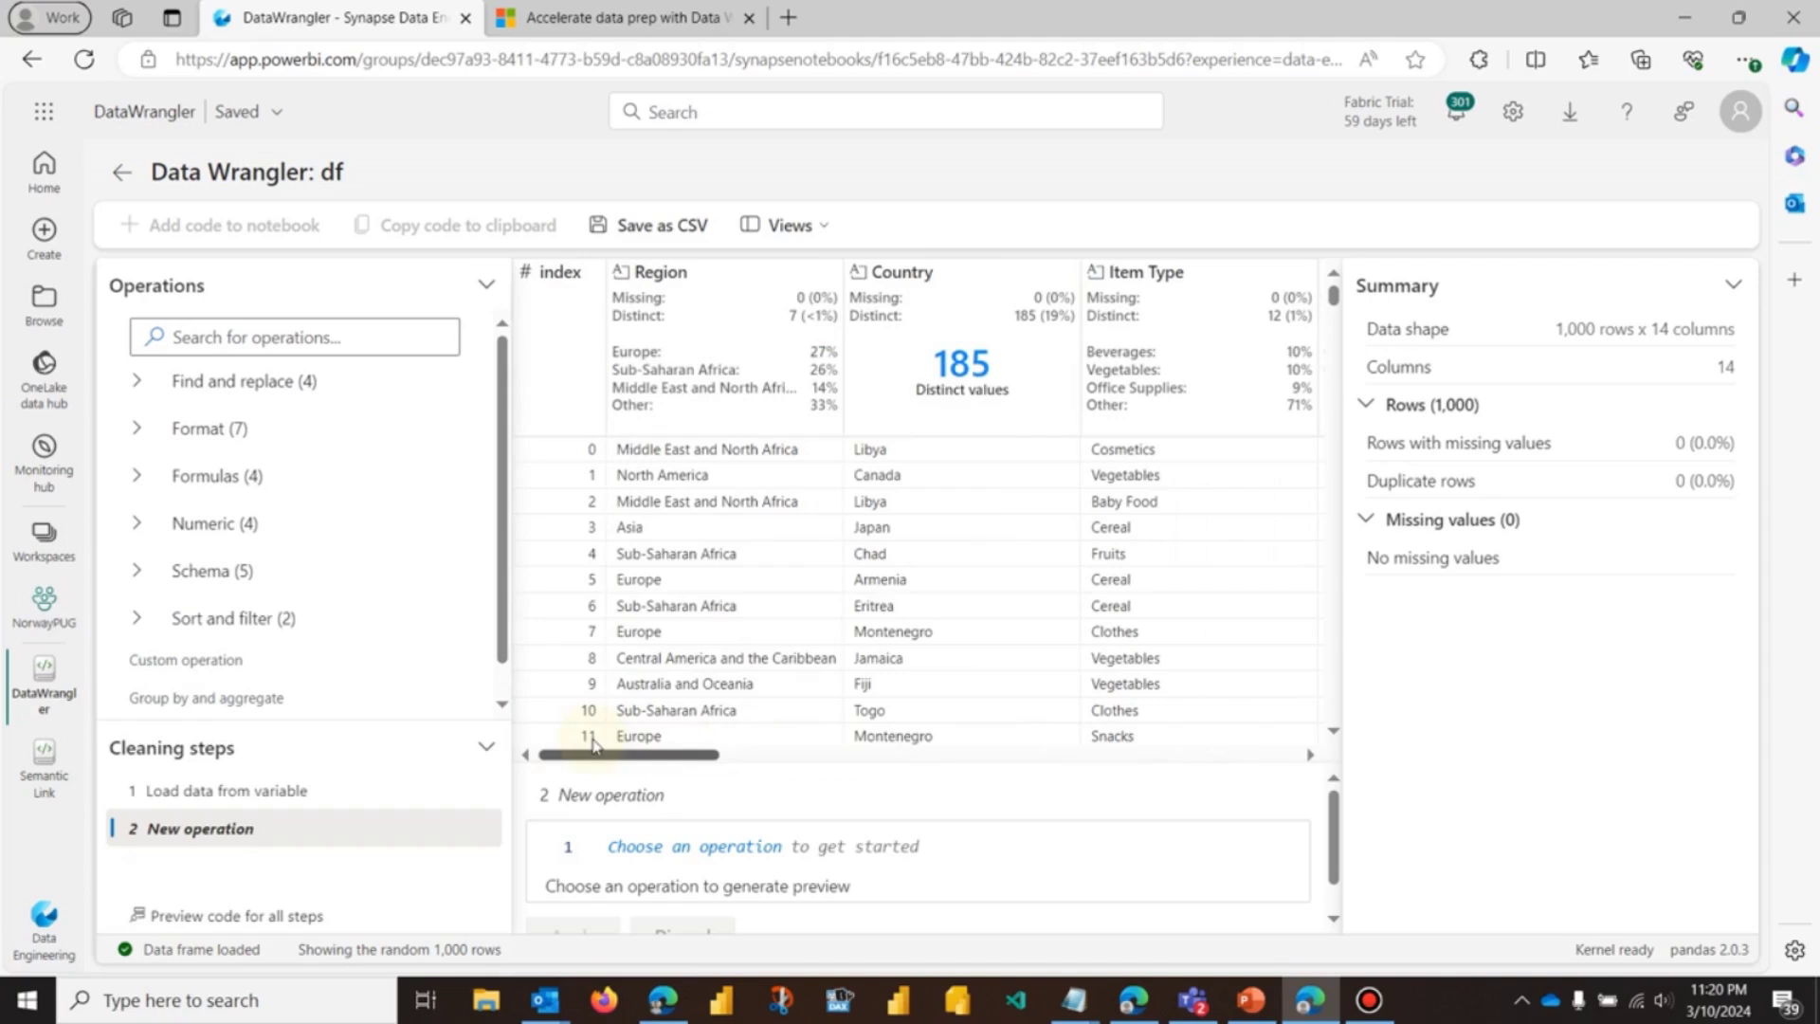
Step: Review statistics for the Item Type, Country and Region columns, then open Region's actions
left_click(1193, 301)
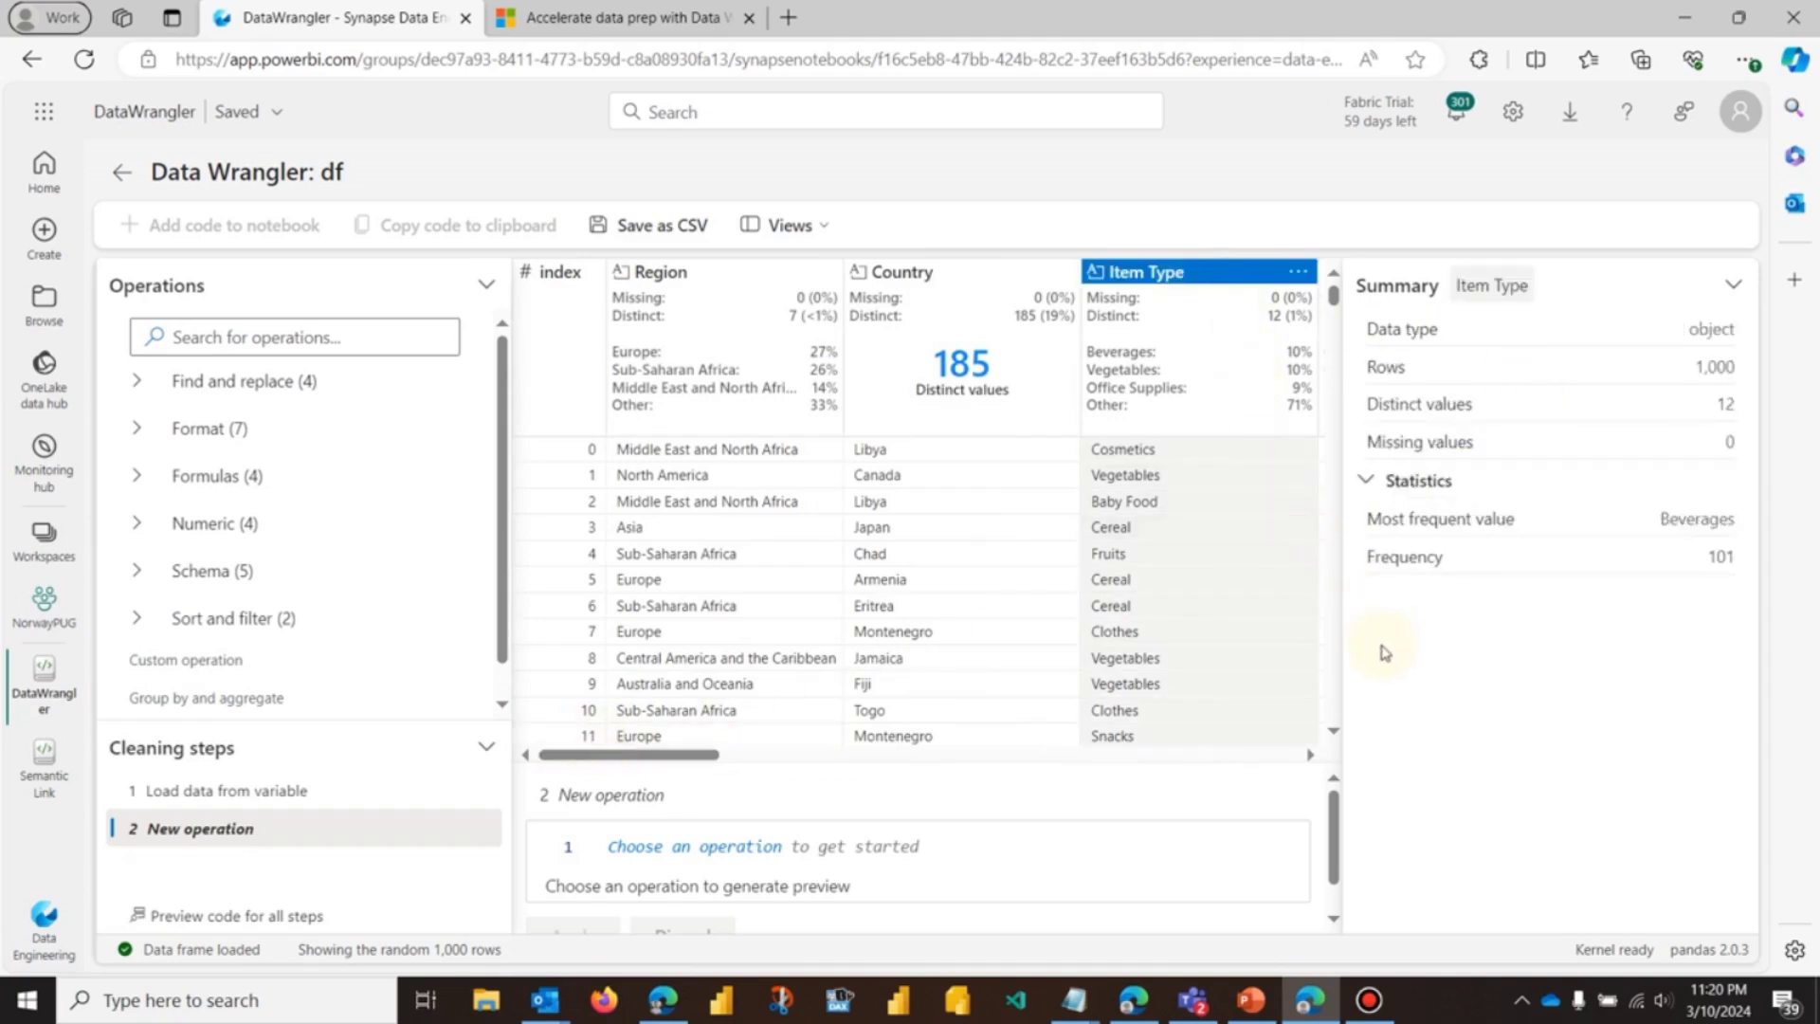
left_click(1007, 287)
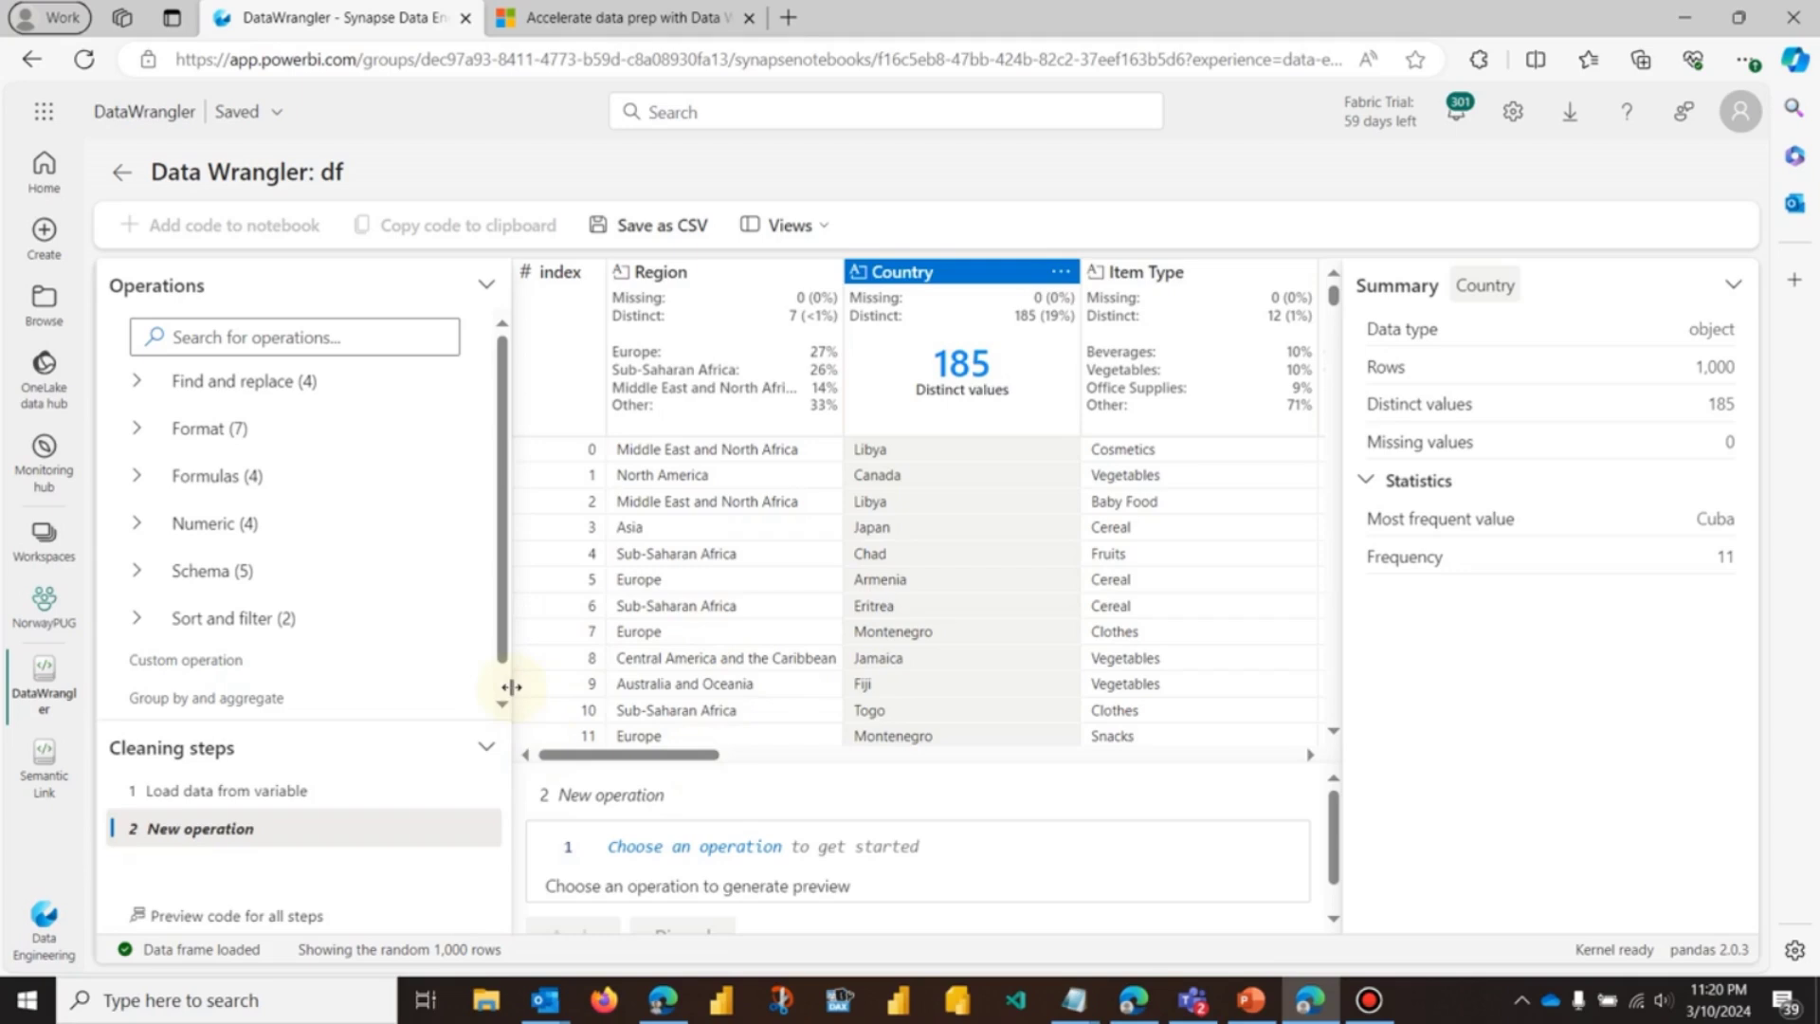
left_click_drag(511, 686, 426, 685)
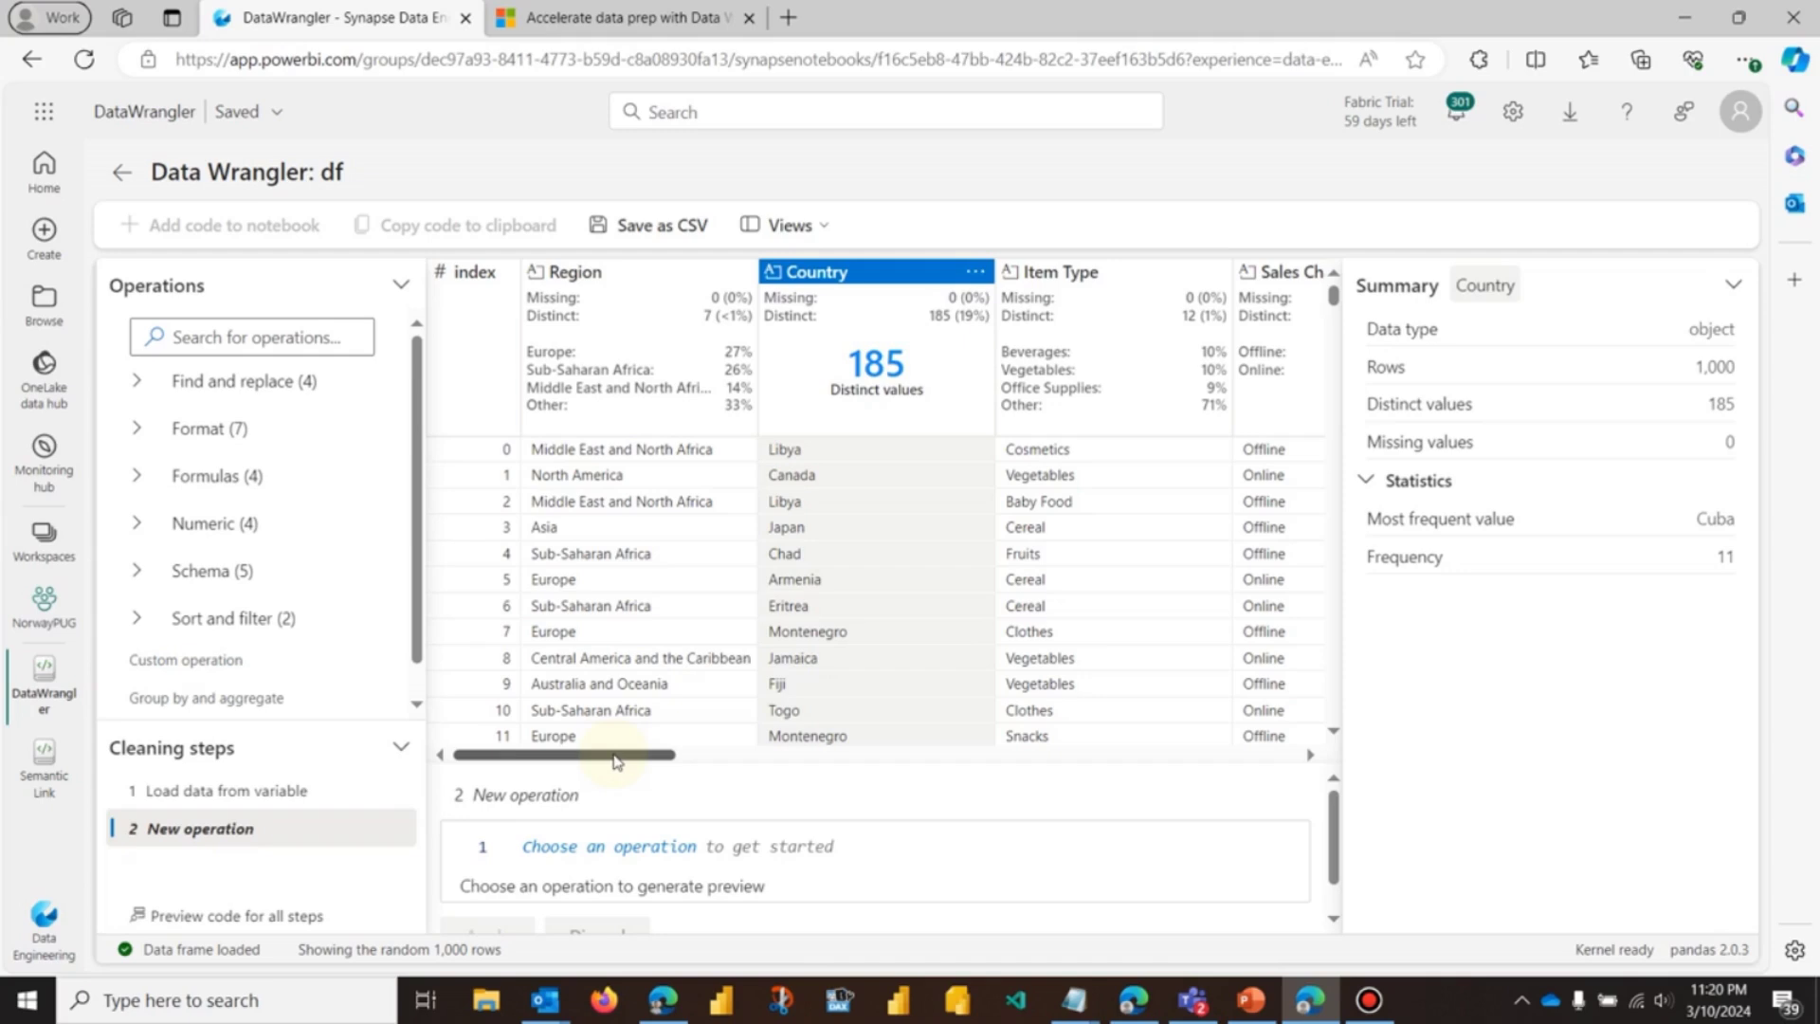
left_click(626, 284)
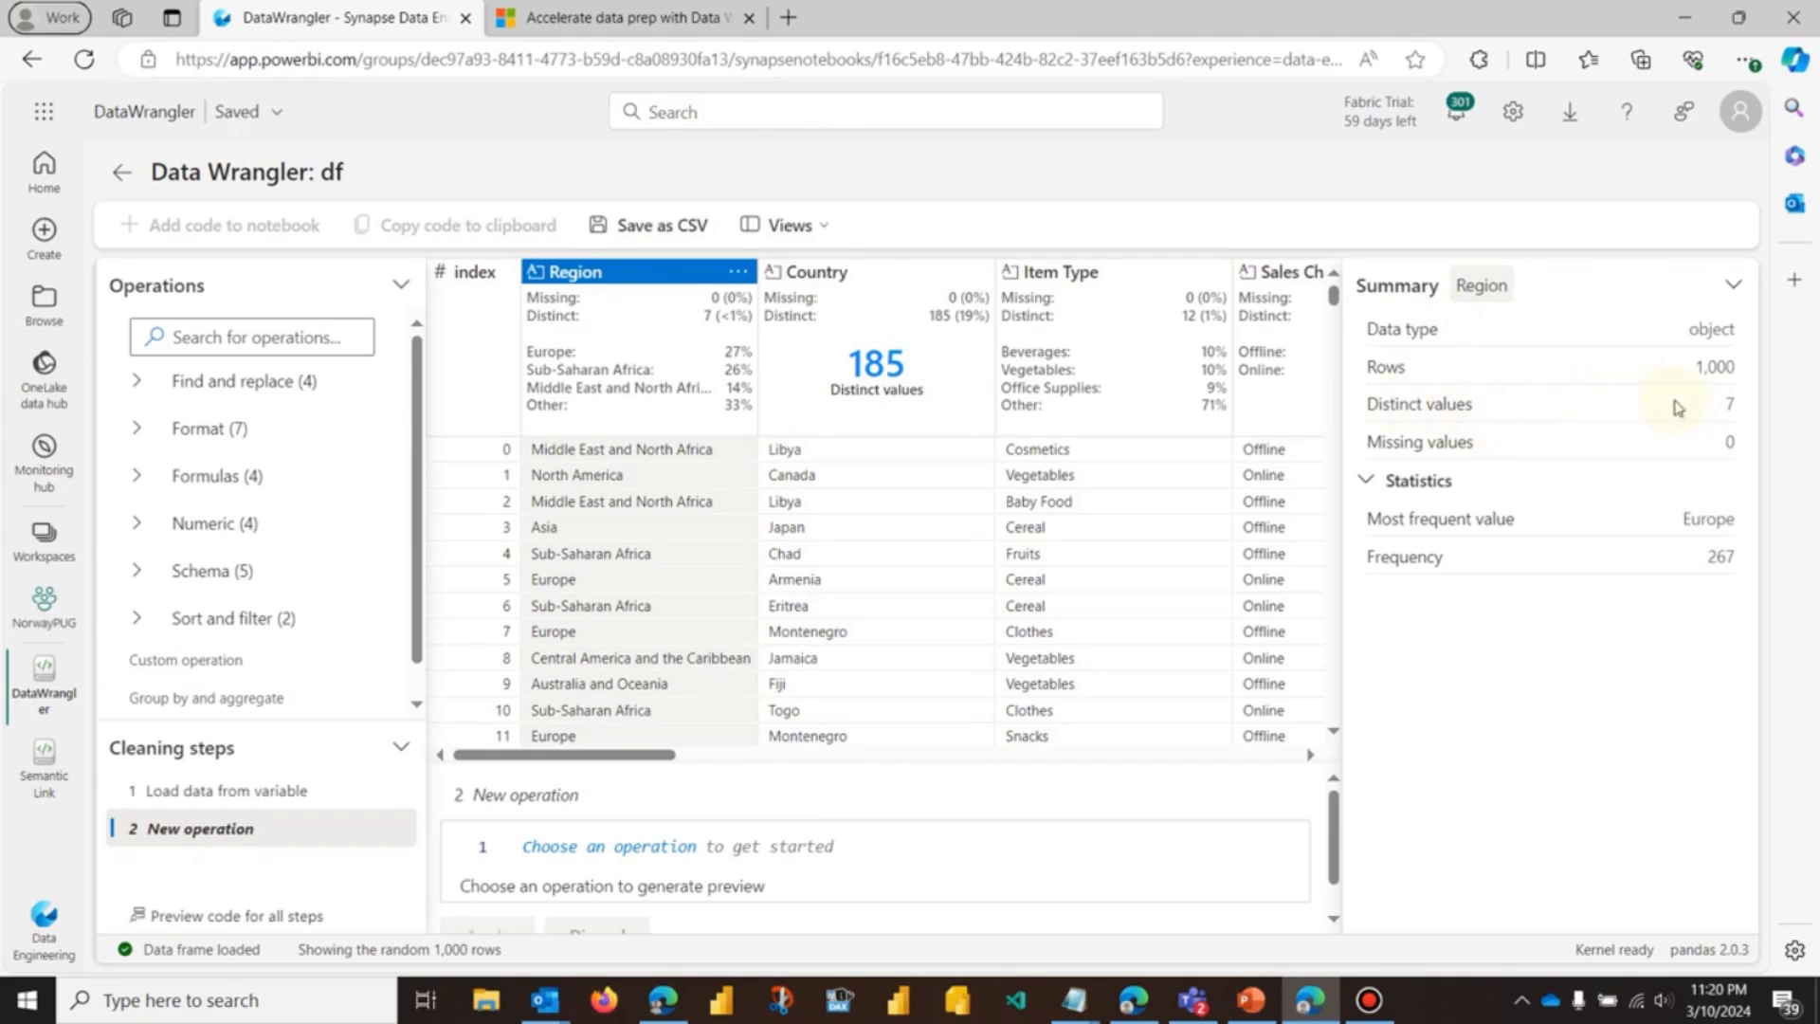
left_click(868, 273)
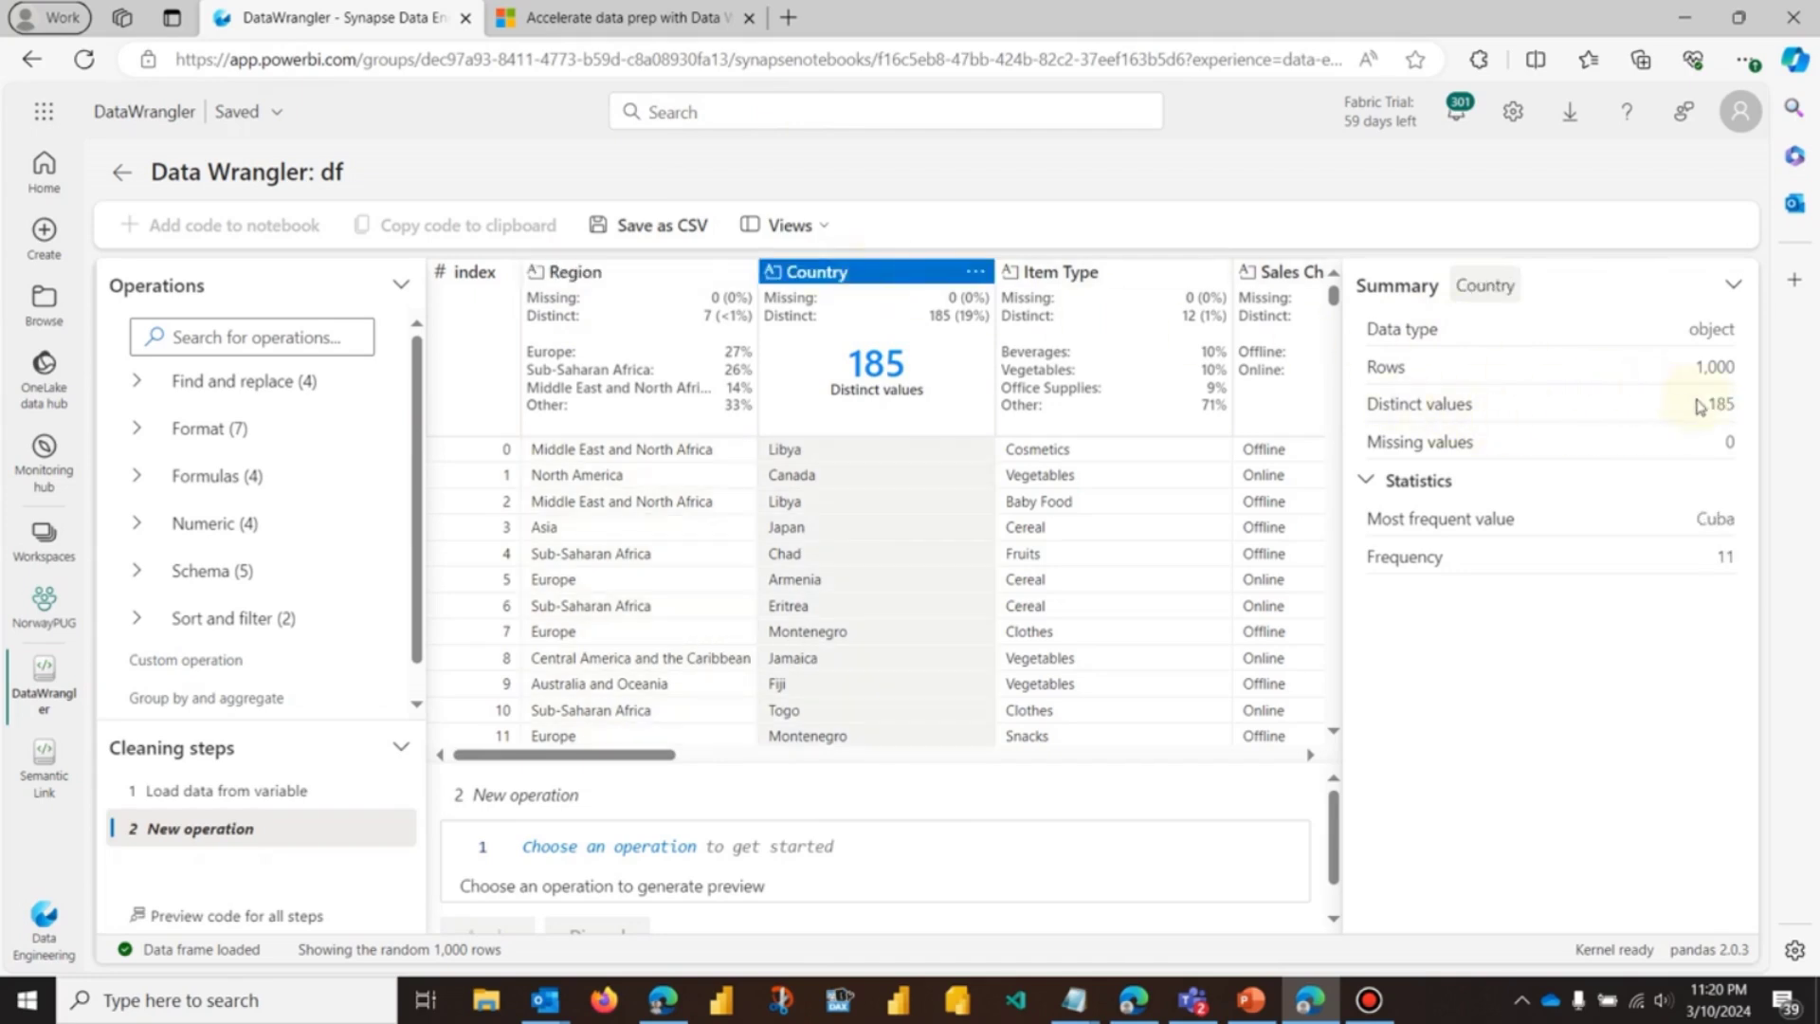
left_click(1152, 284)
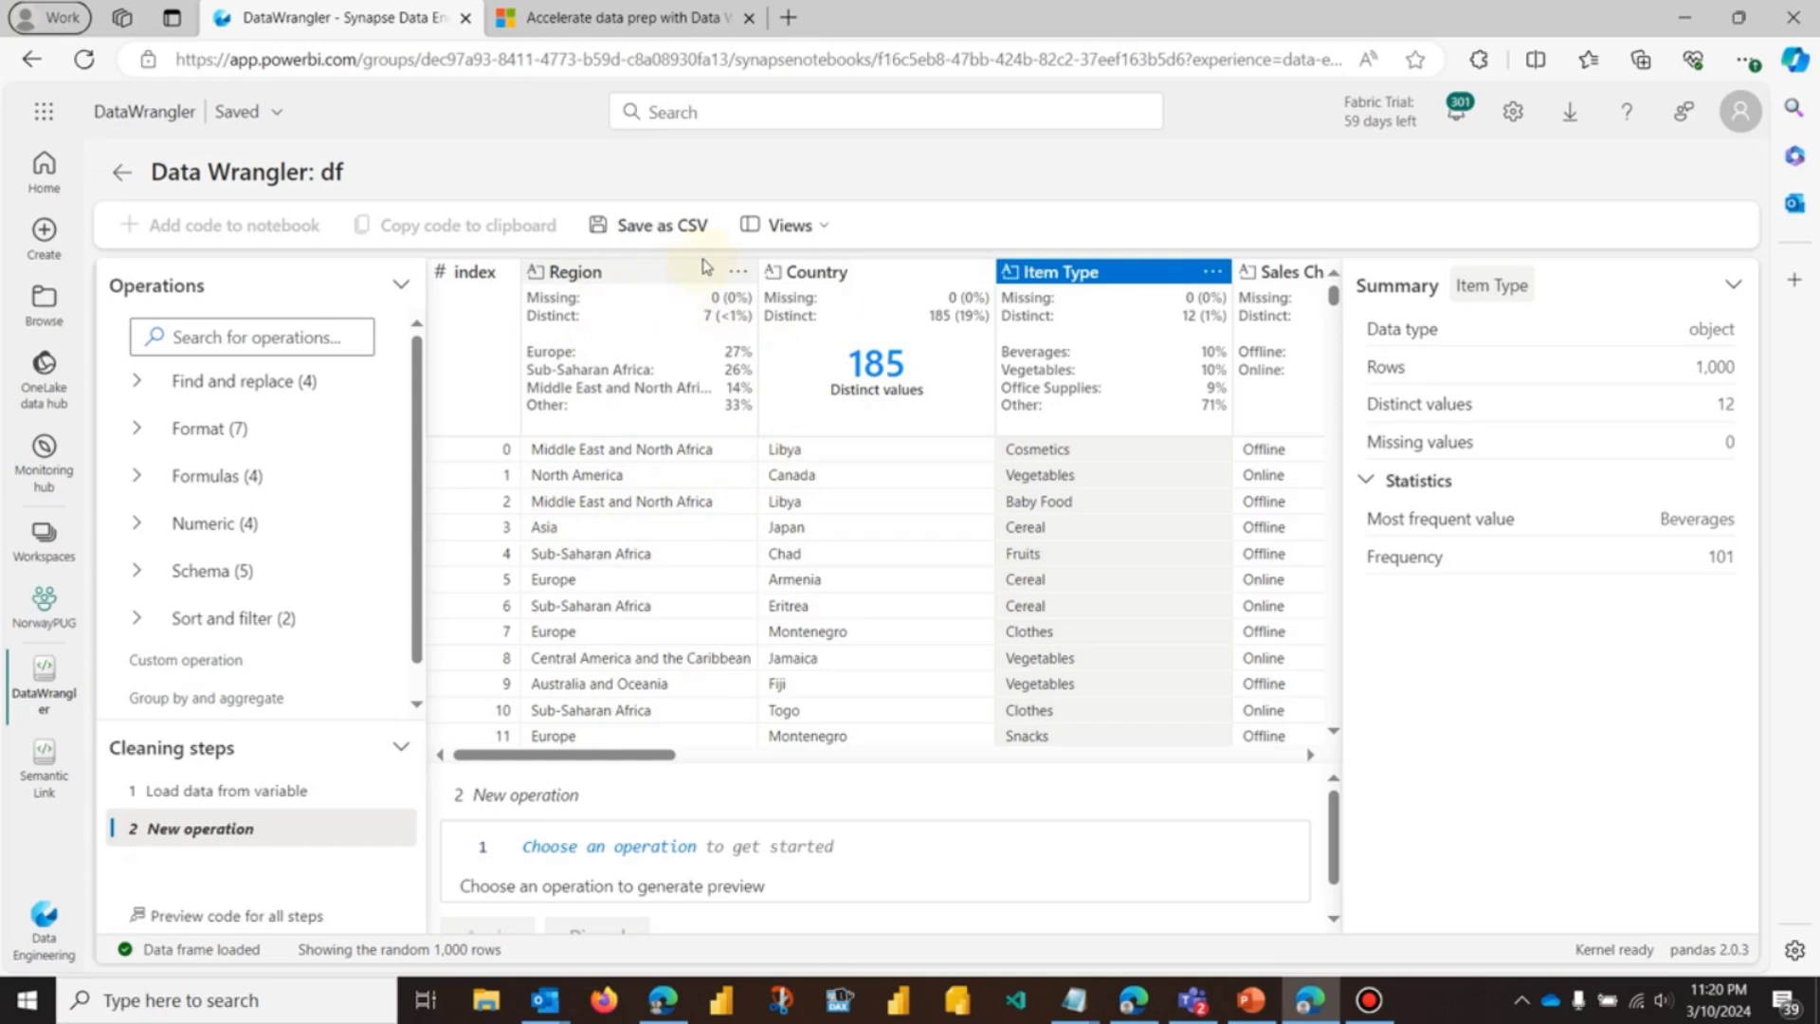
left_click(642, 280)
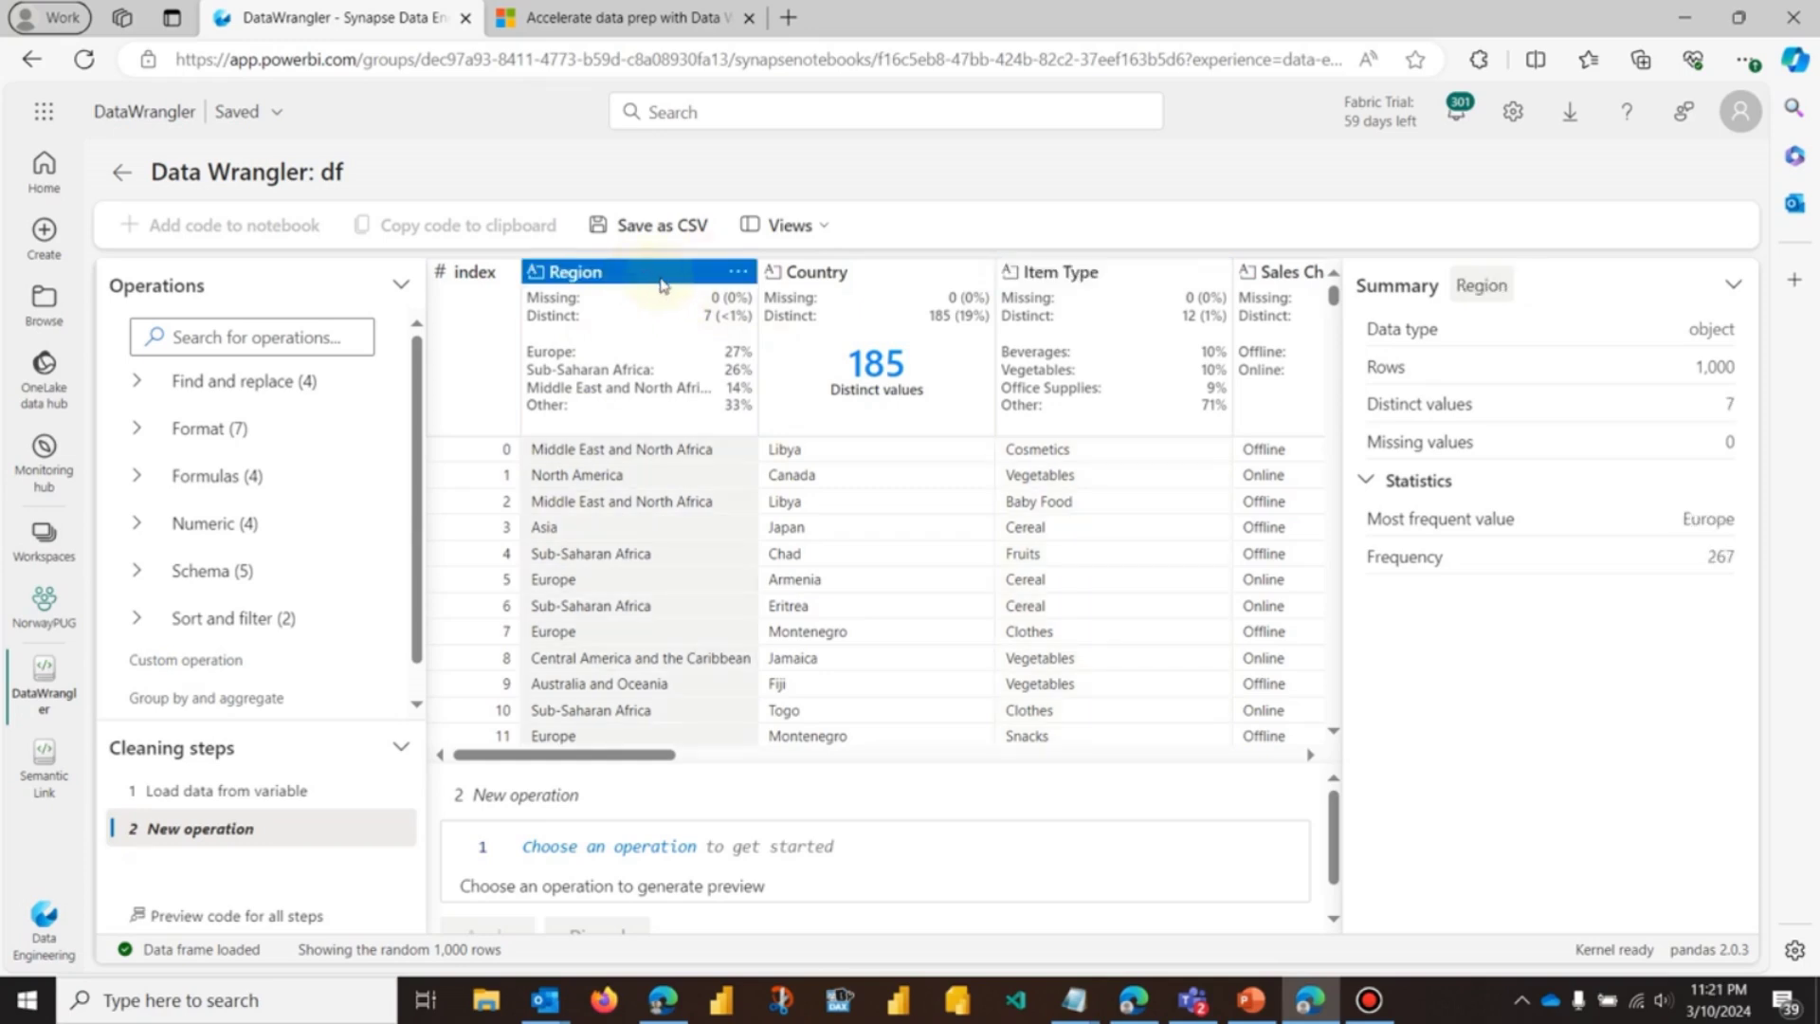
left_click(738, 273)
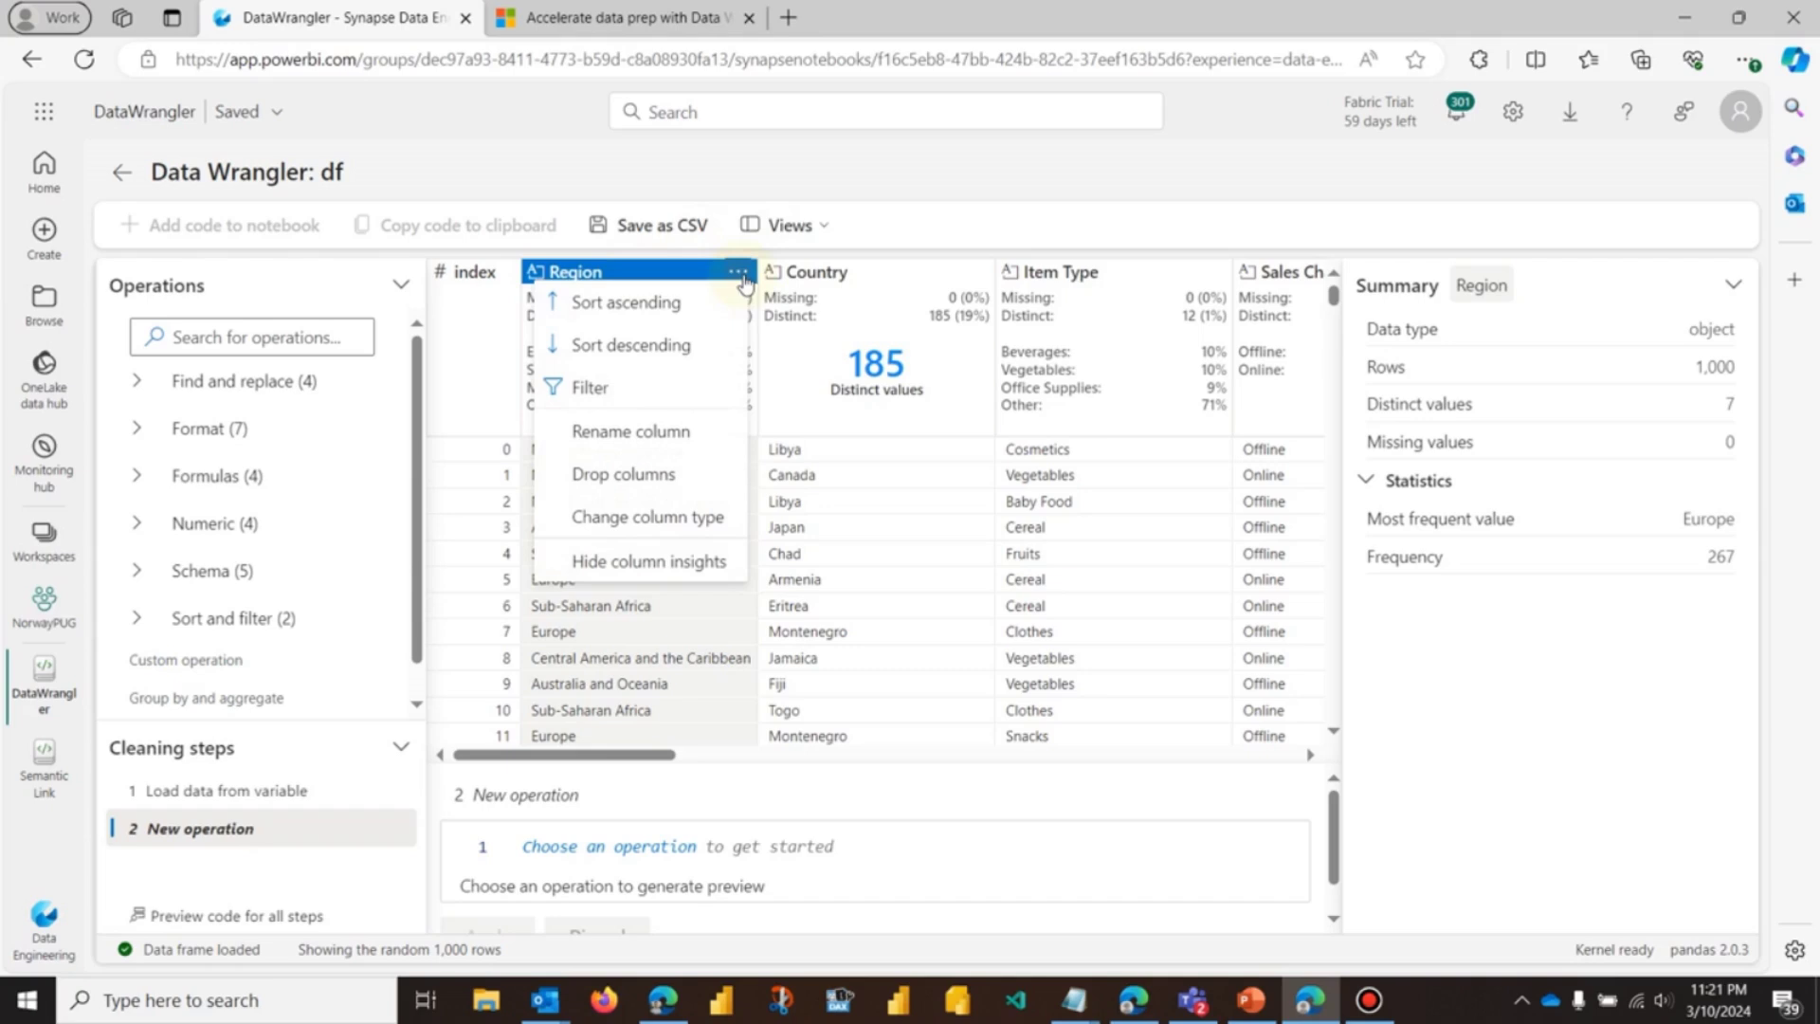
Step: Select the Region, Country, Item Type, Sales Channel and Order Priority columns
left_click(658, 517)
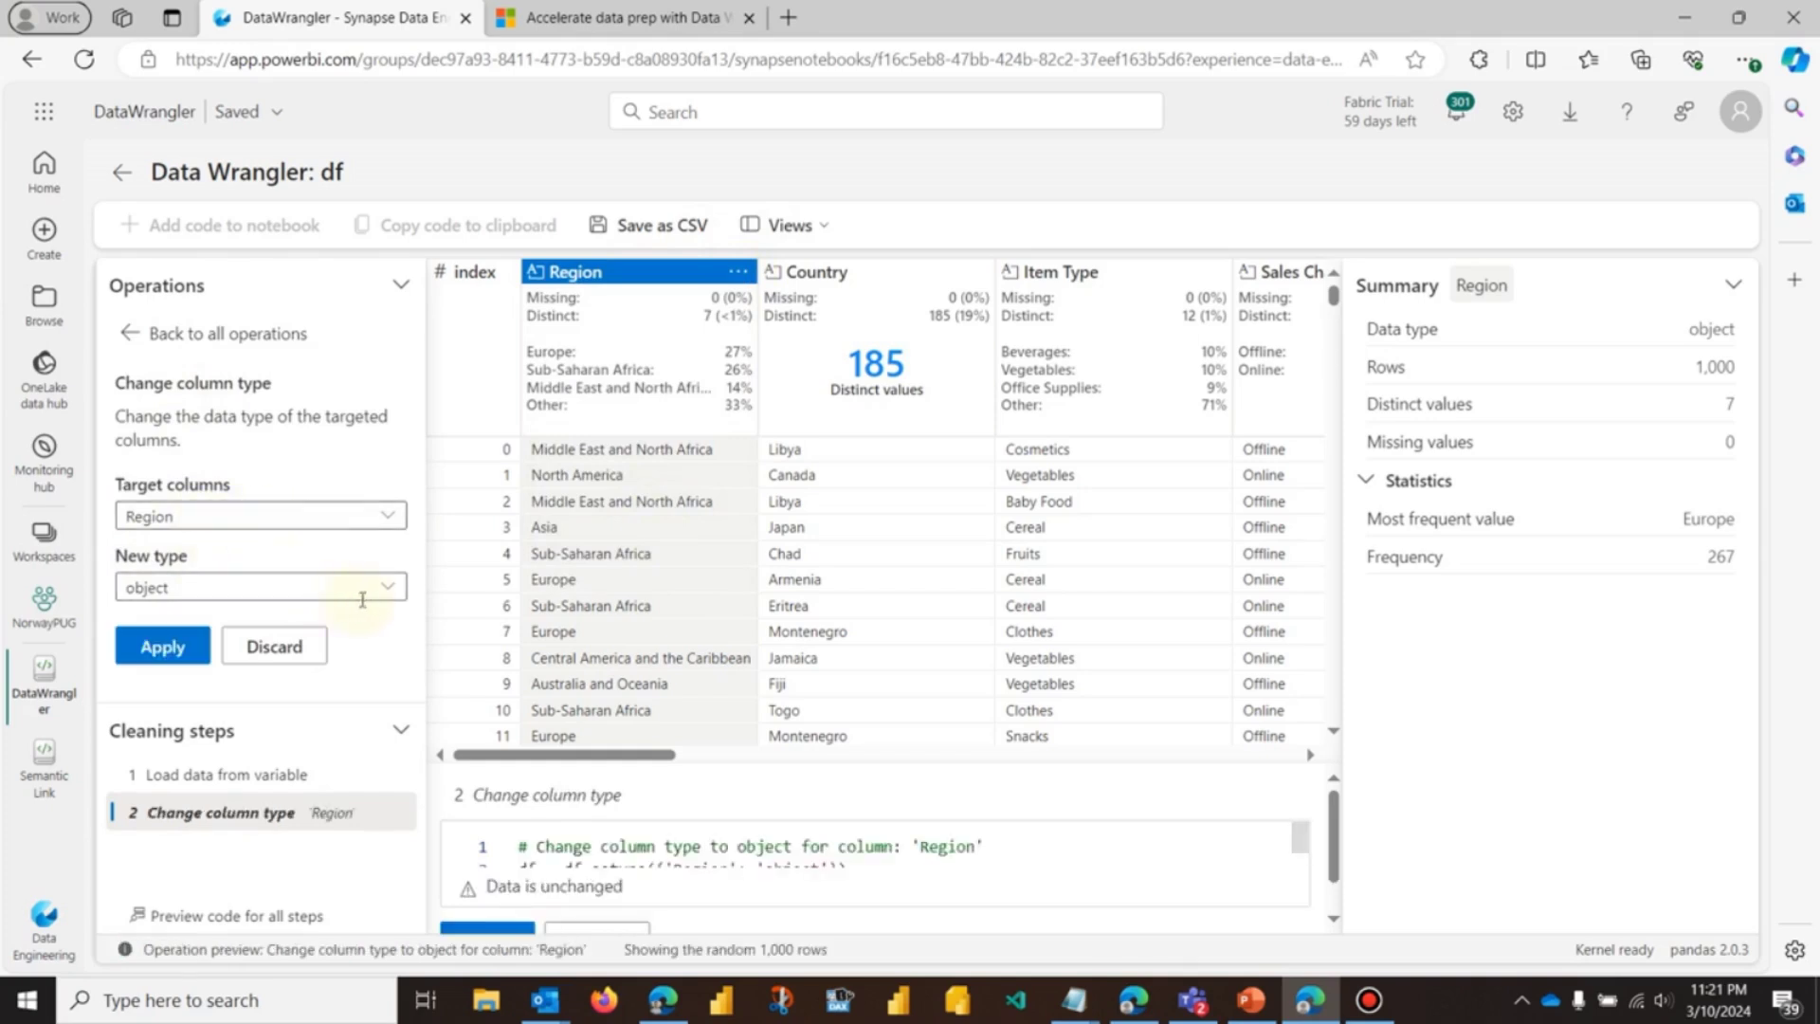
left_click(391, 590)
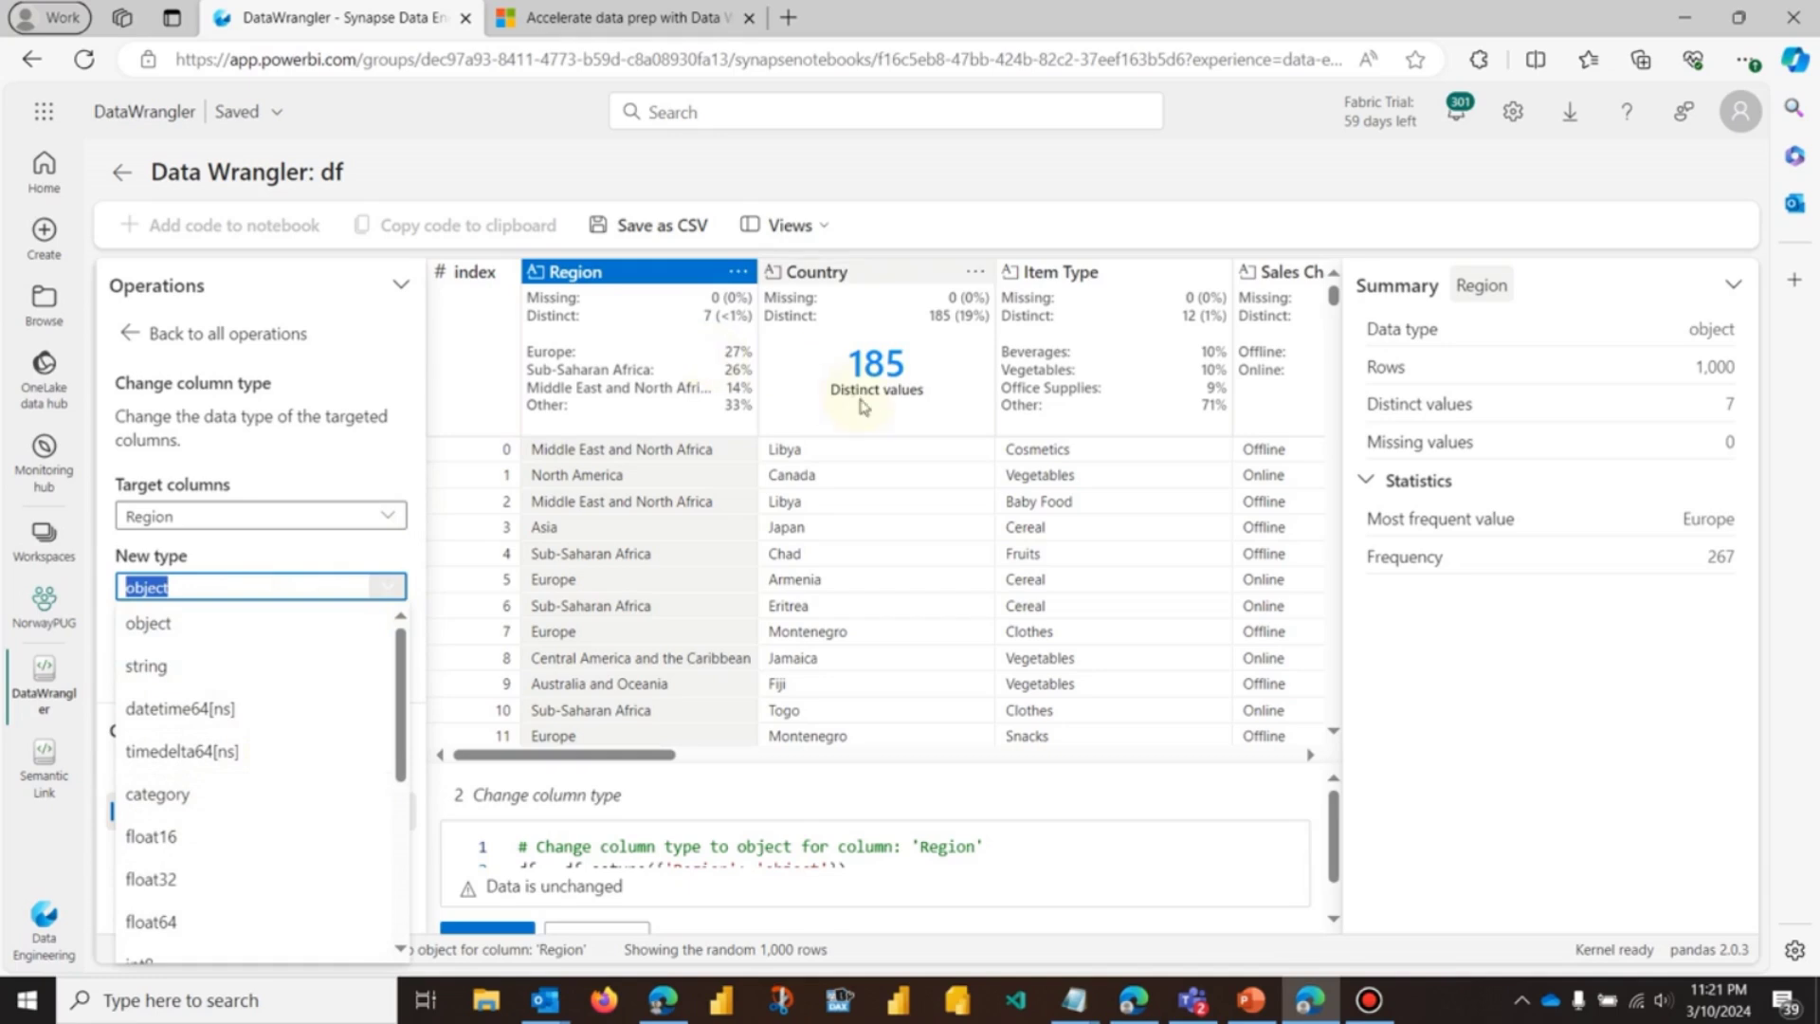
left_click(626, 759)
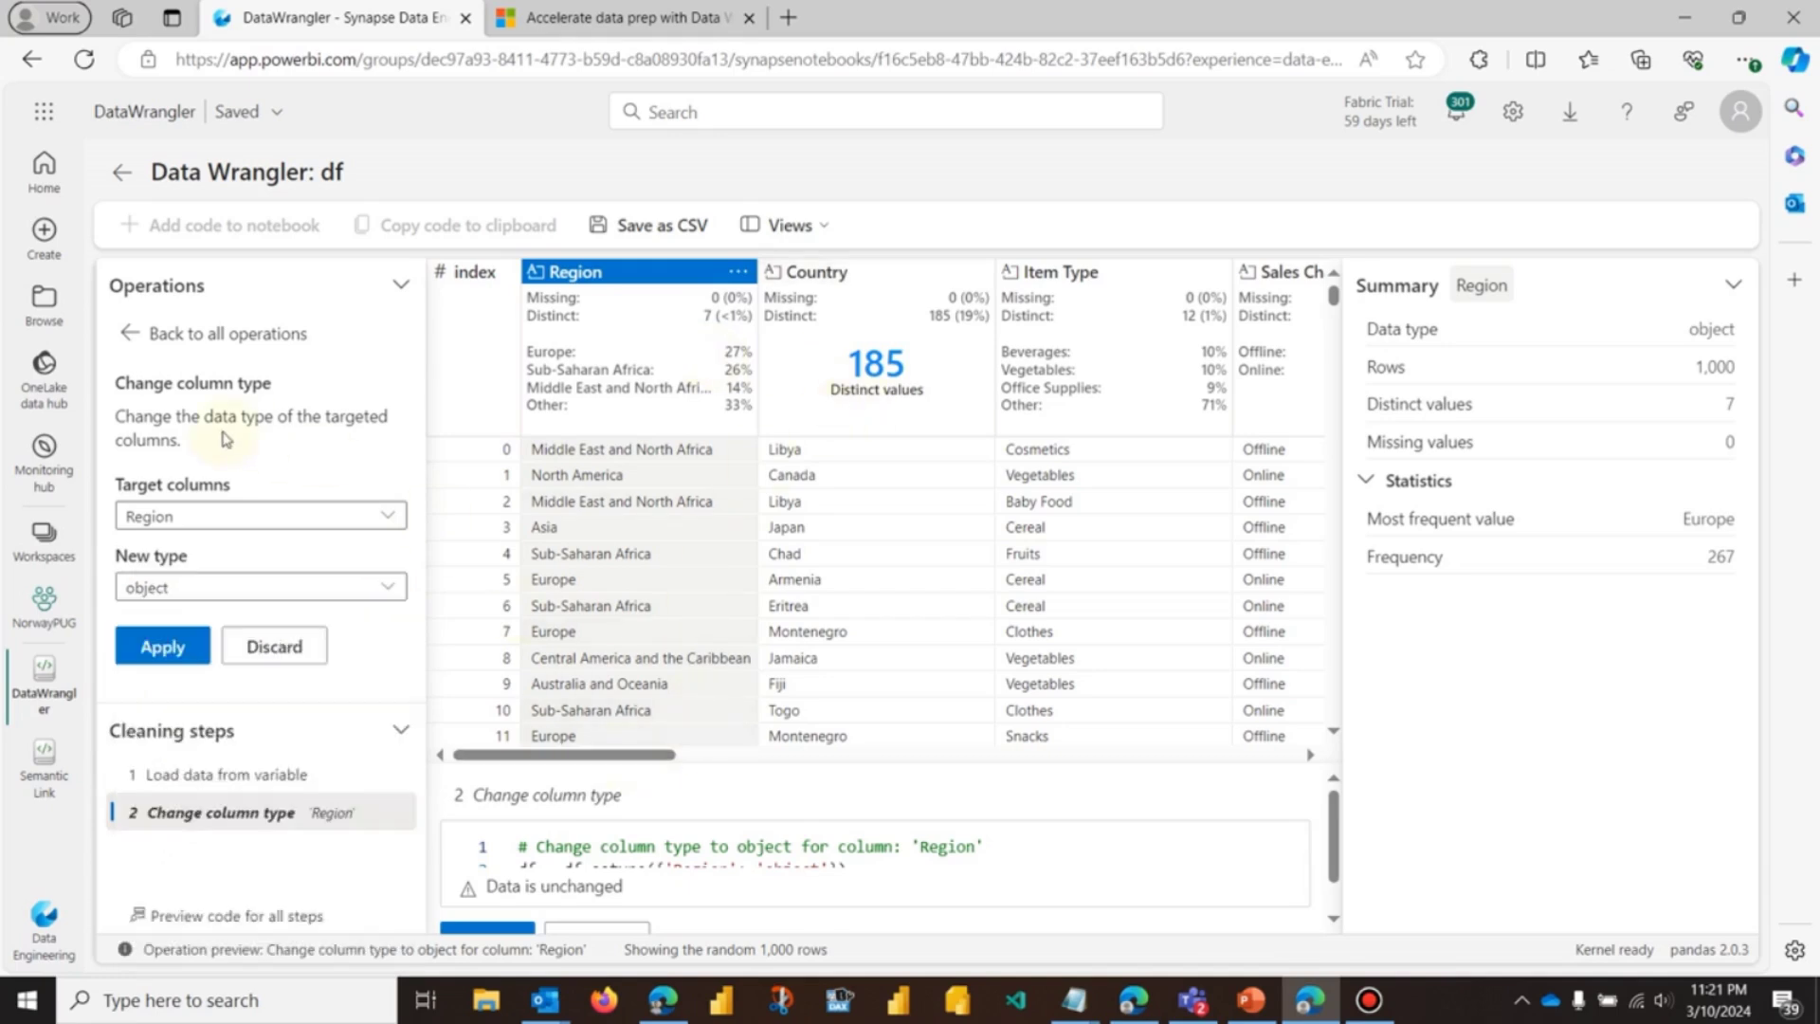
left_click(142, 333)
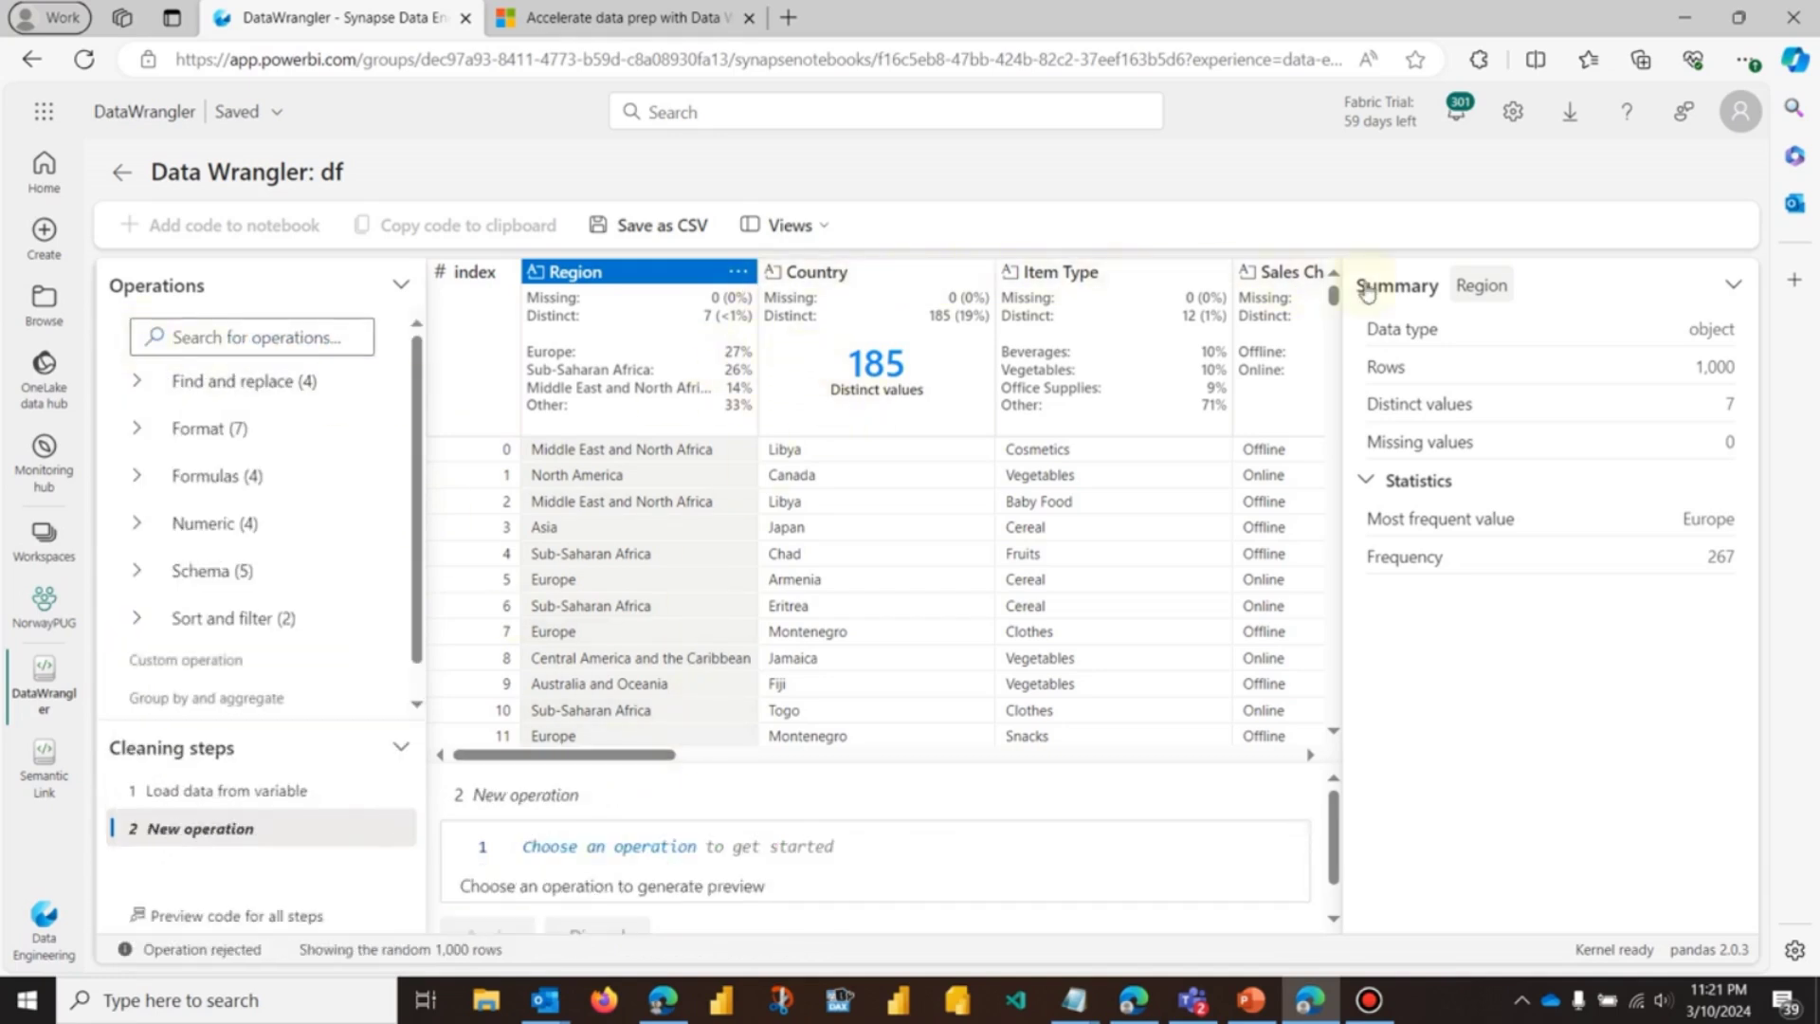
left_click(877, 276, "ctrl")
left_click(1130, 285, "ctrl")
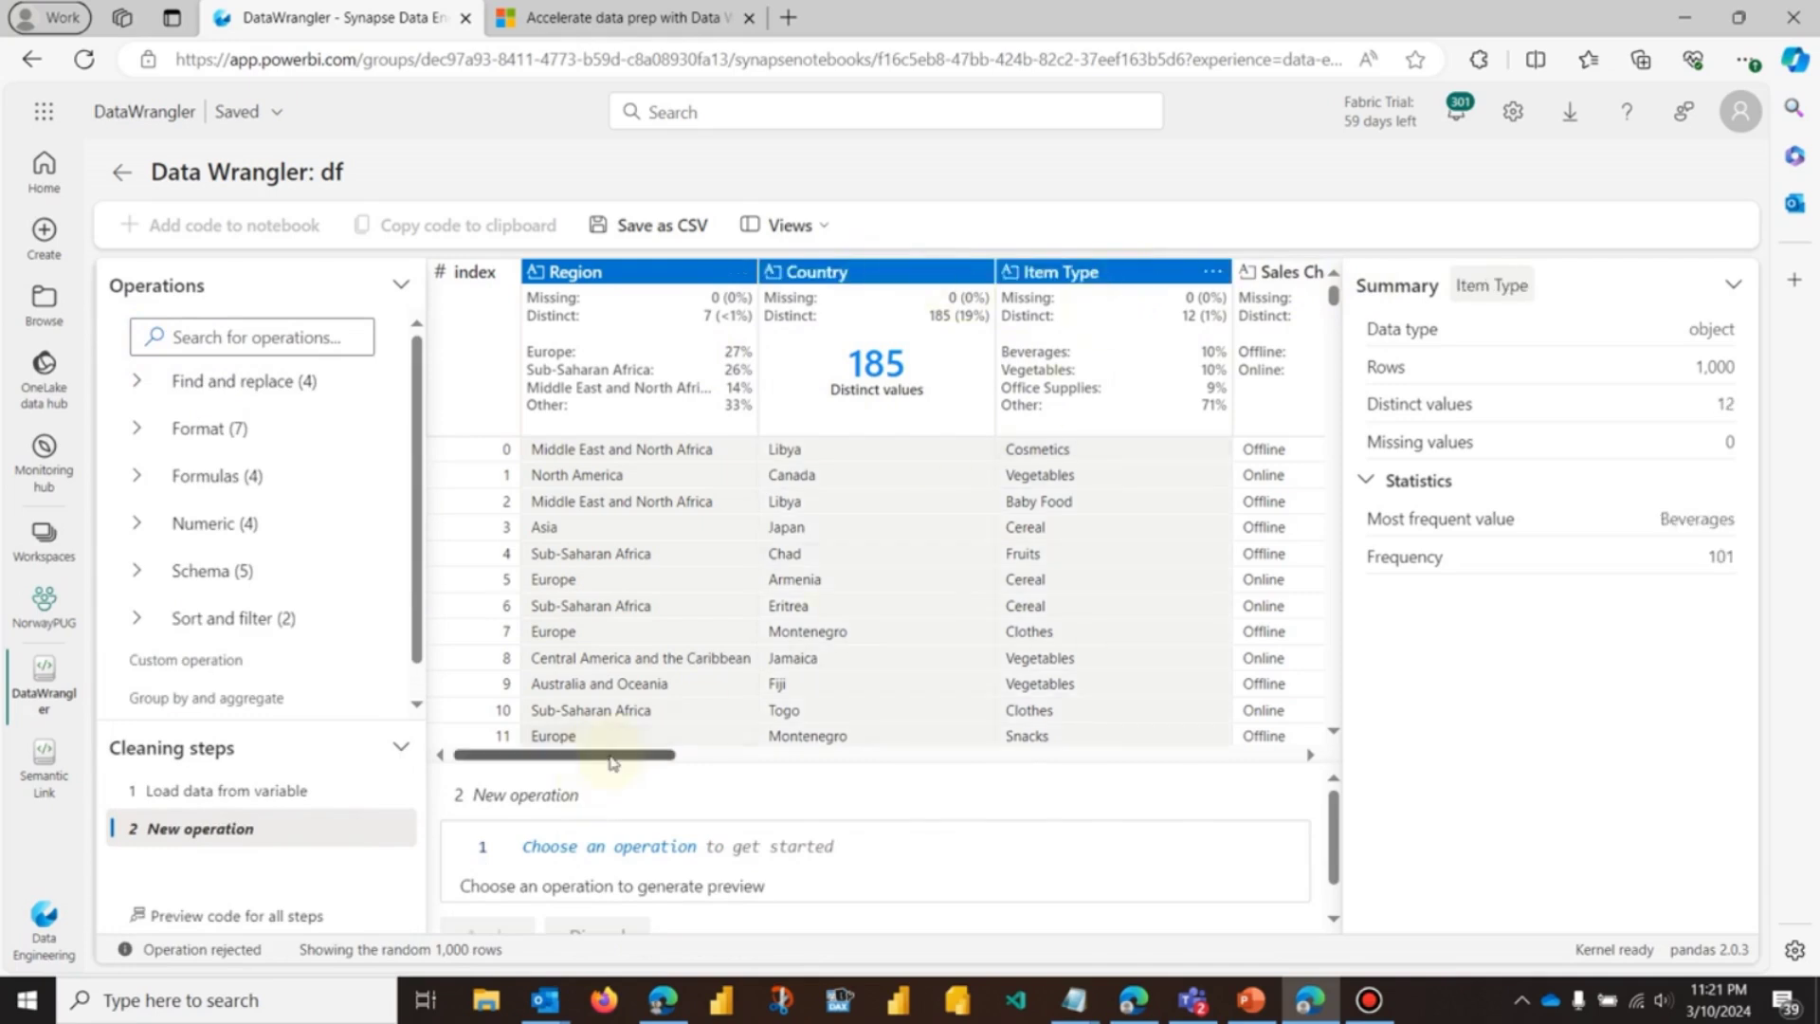
left_click_drag(611, 755, 1259, 775)
left_click(911, 564, "ctrl")
left_click(1034, 545, "ctrl")
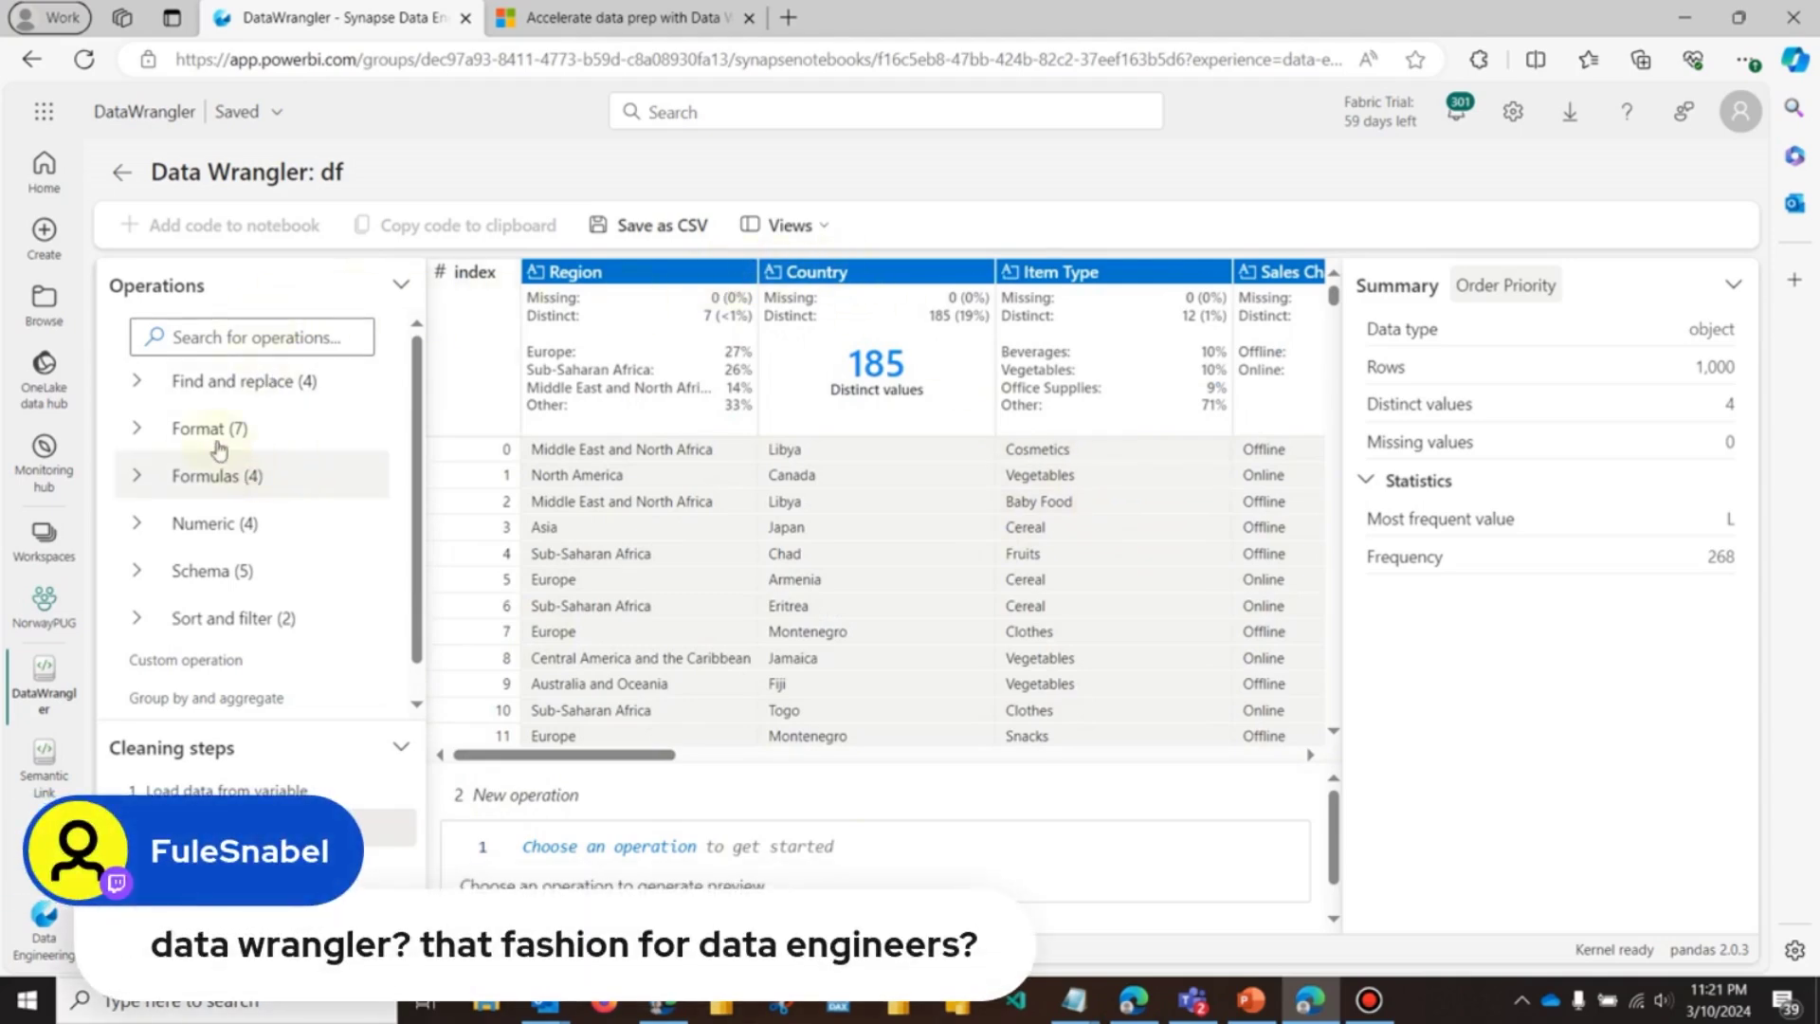
Step: Change the five selected columns' type to category and apply the step
left_click(137, 570)
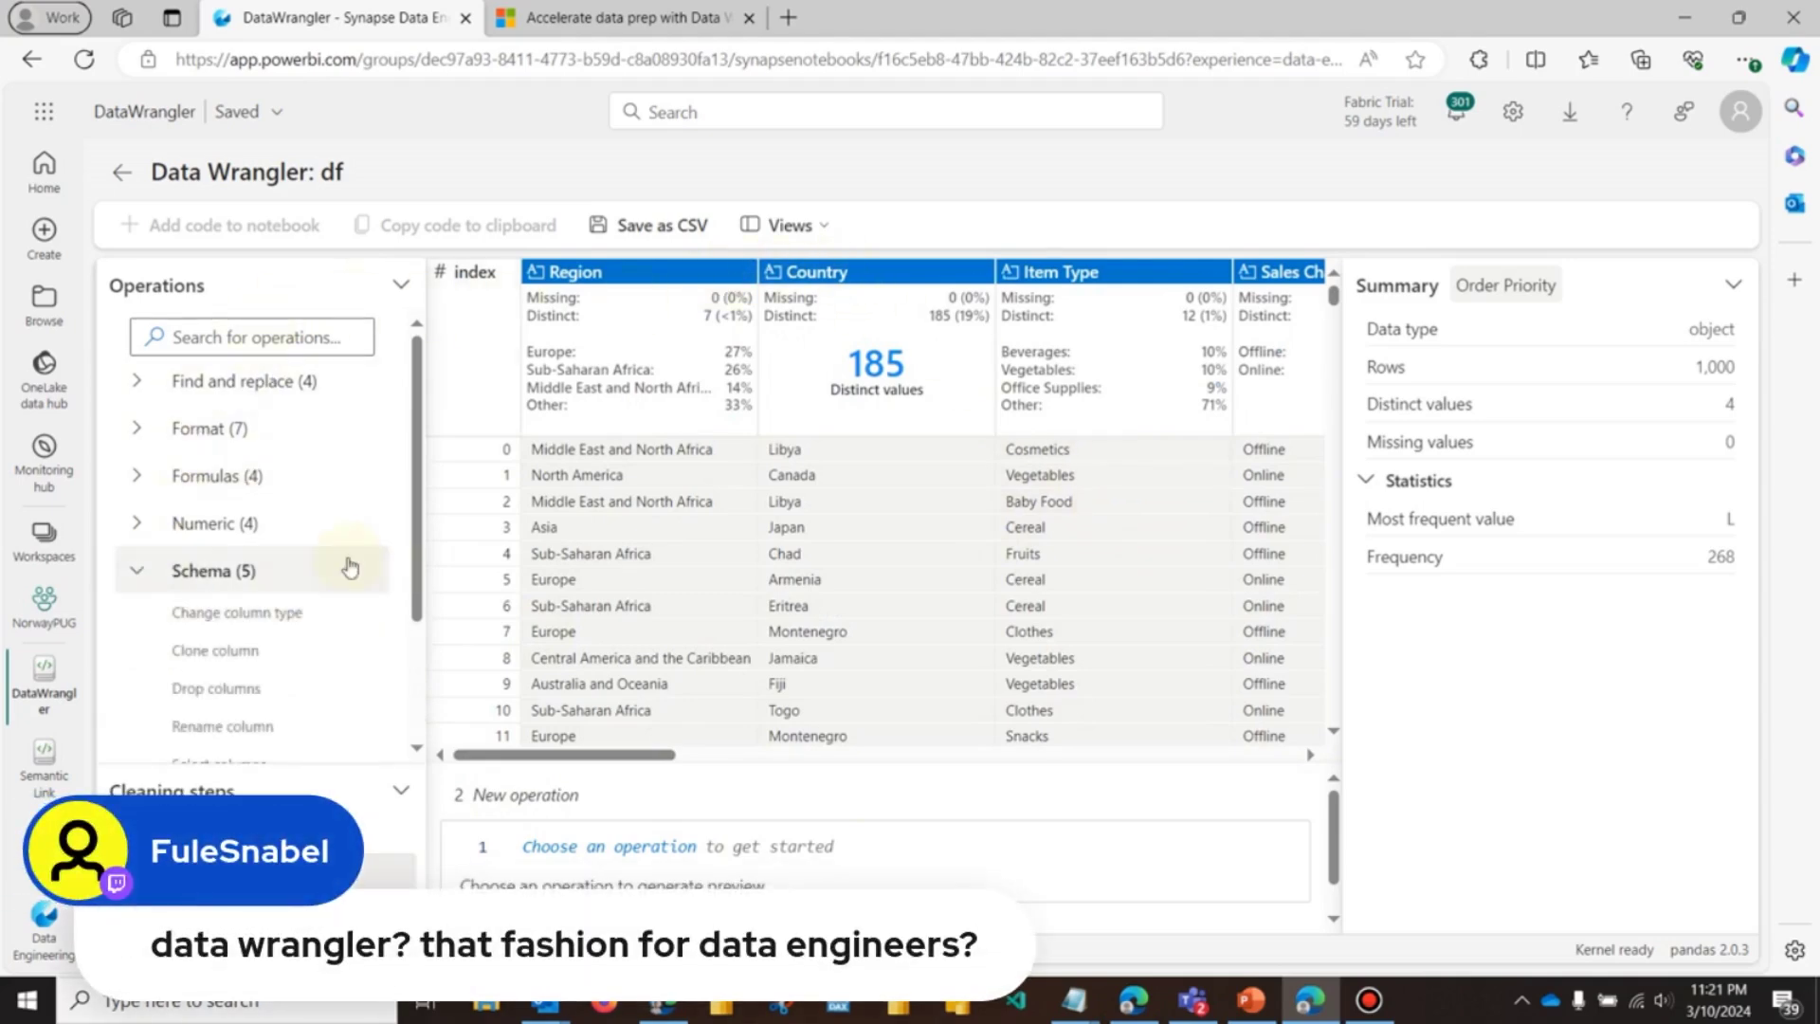
left_click(265, 611)
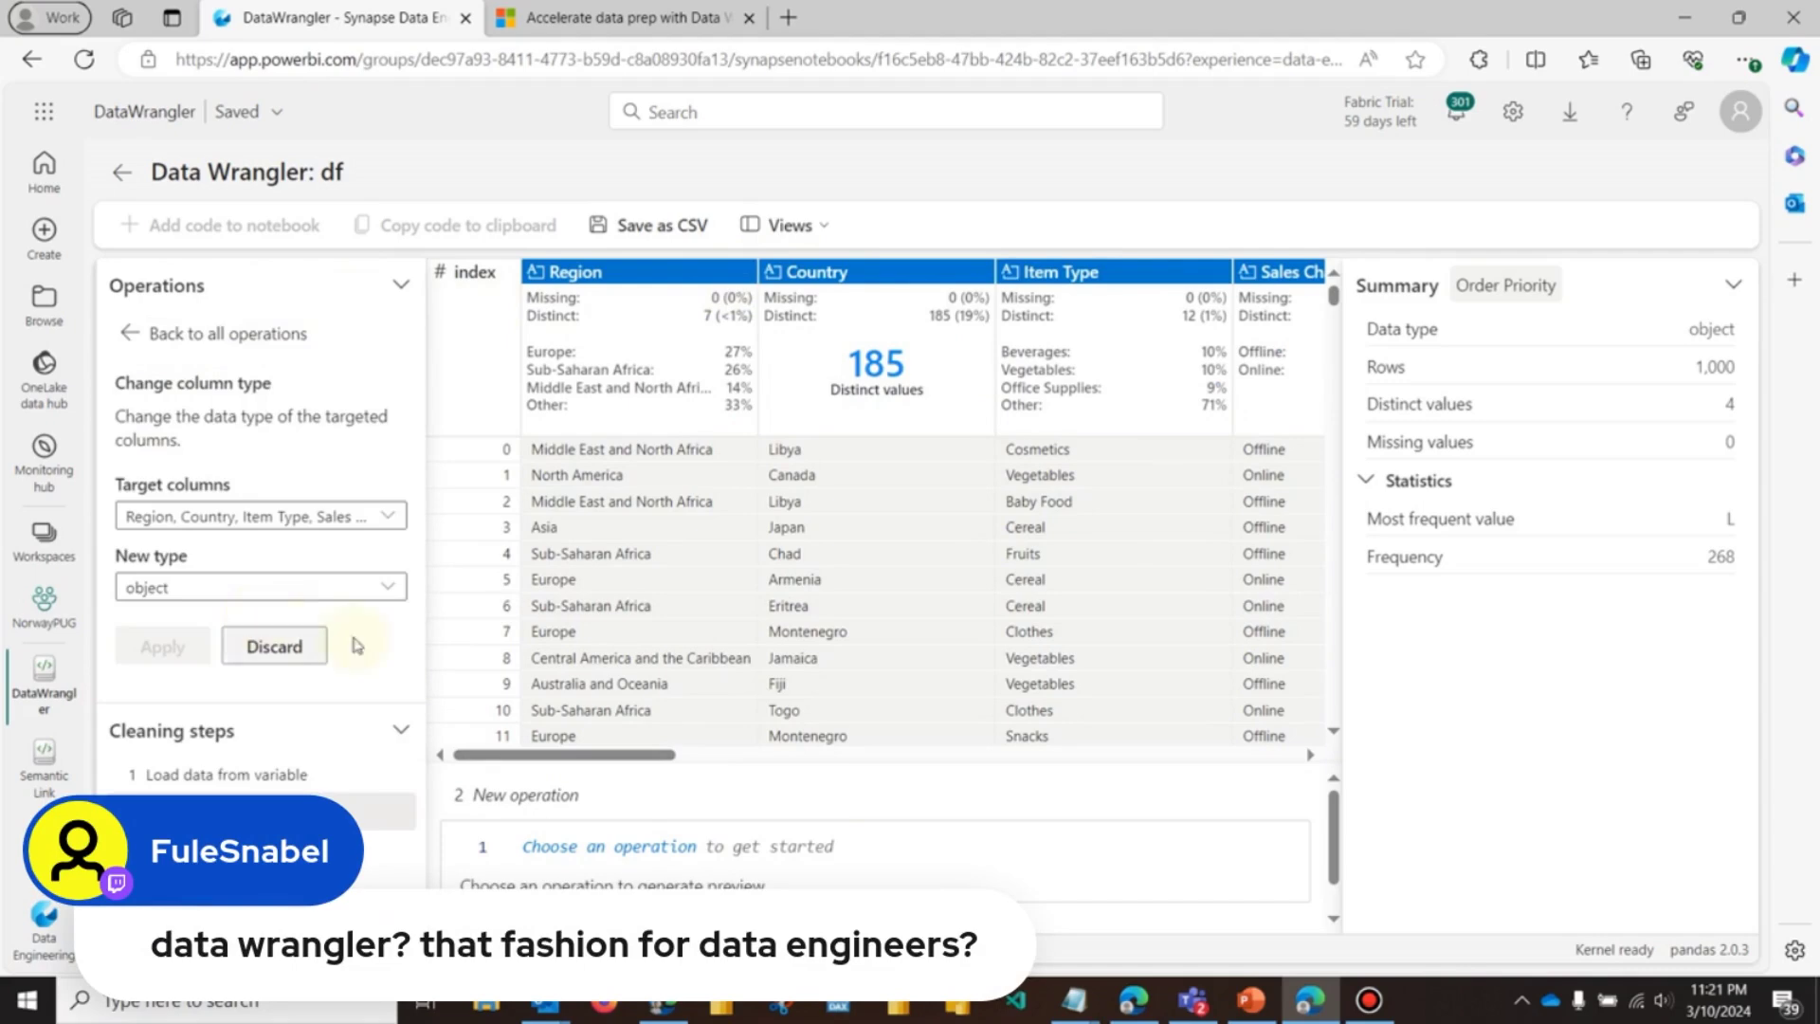
left_click(387, 587)
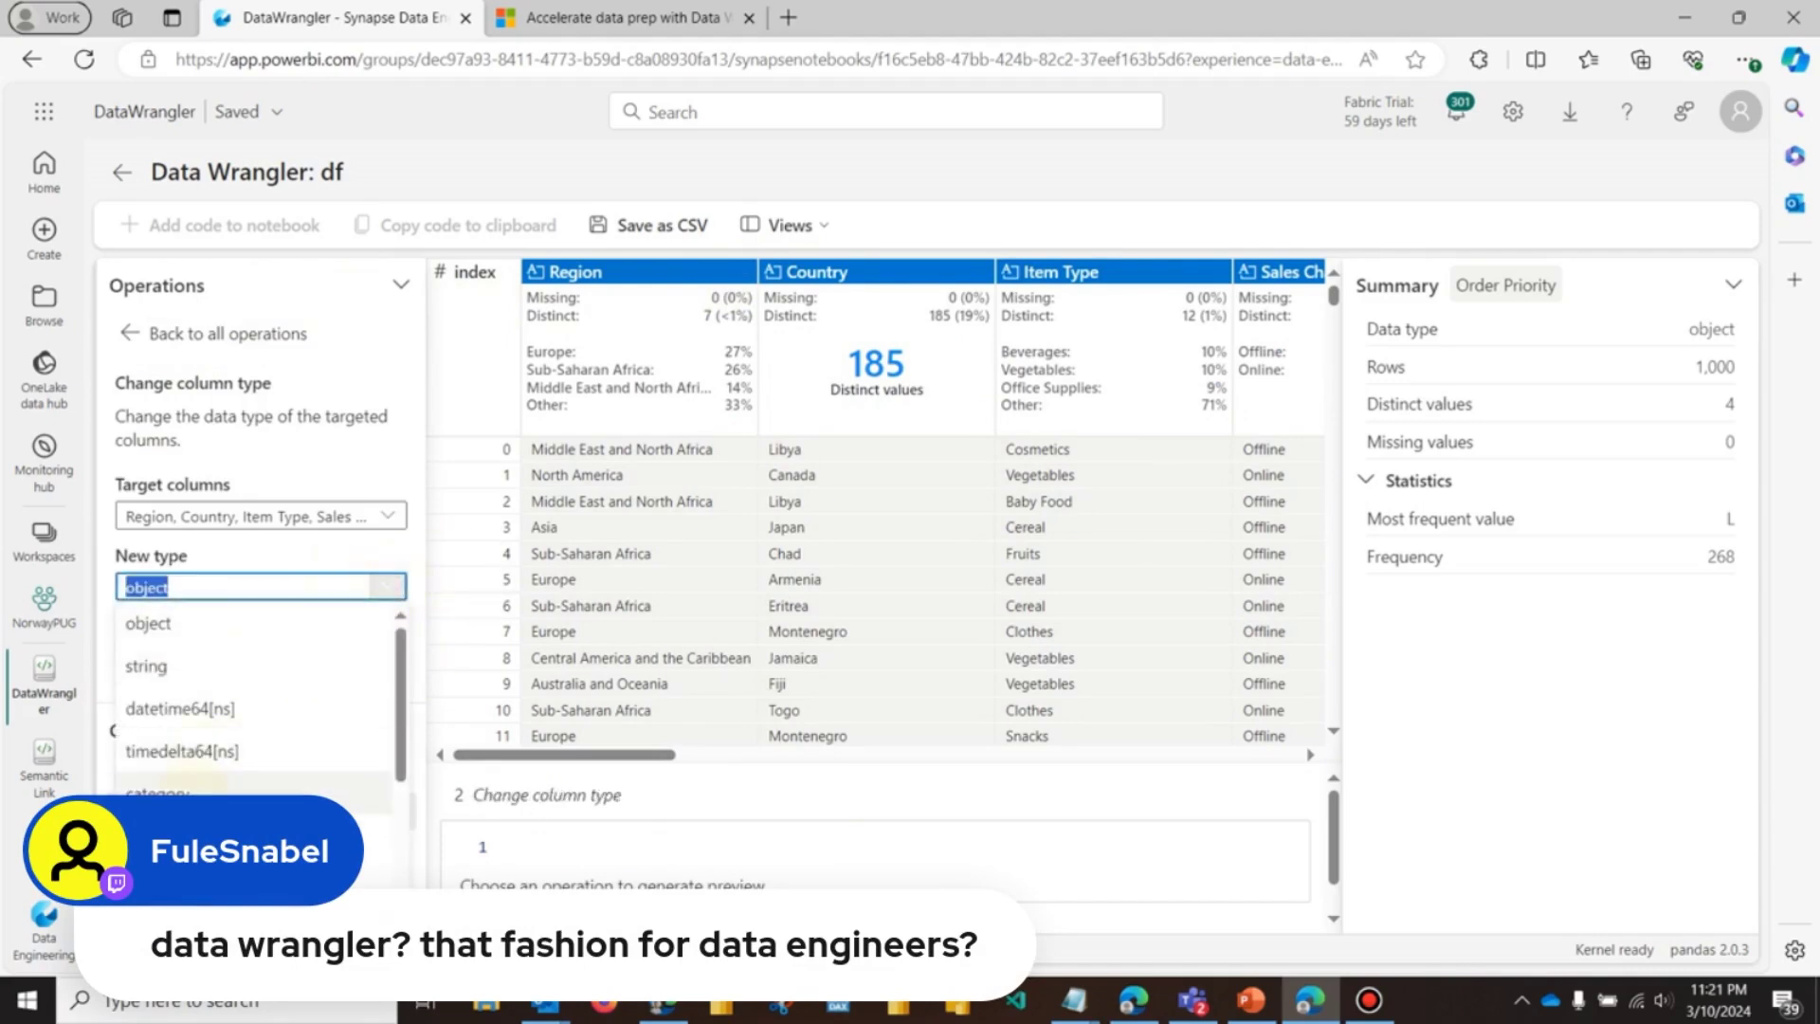
left_click(205, 788)
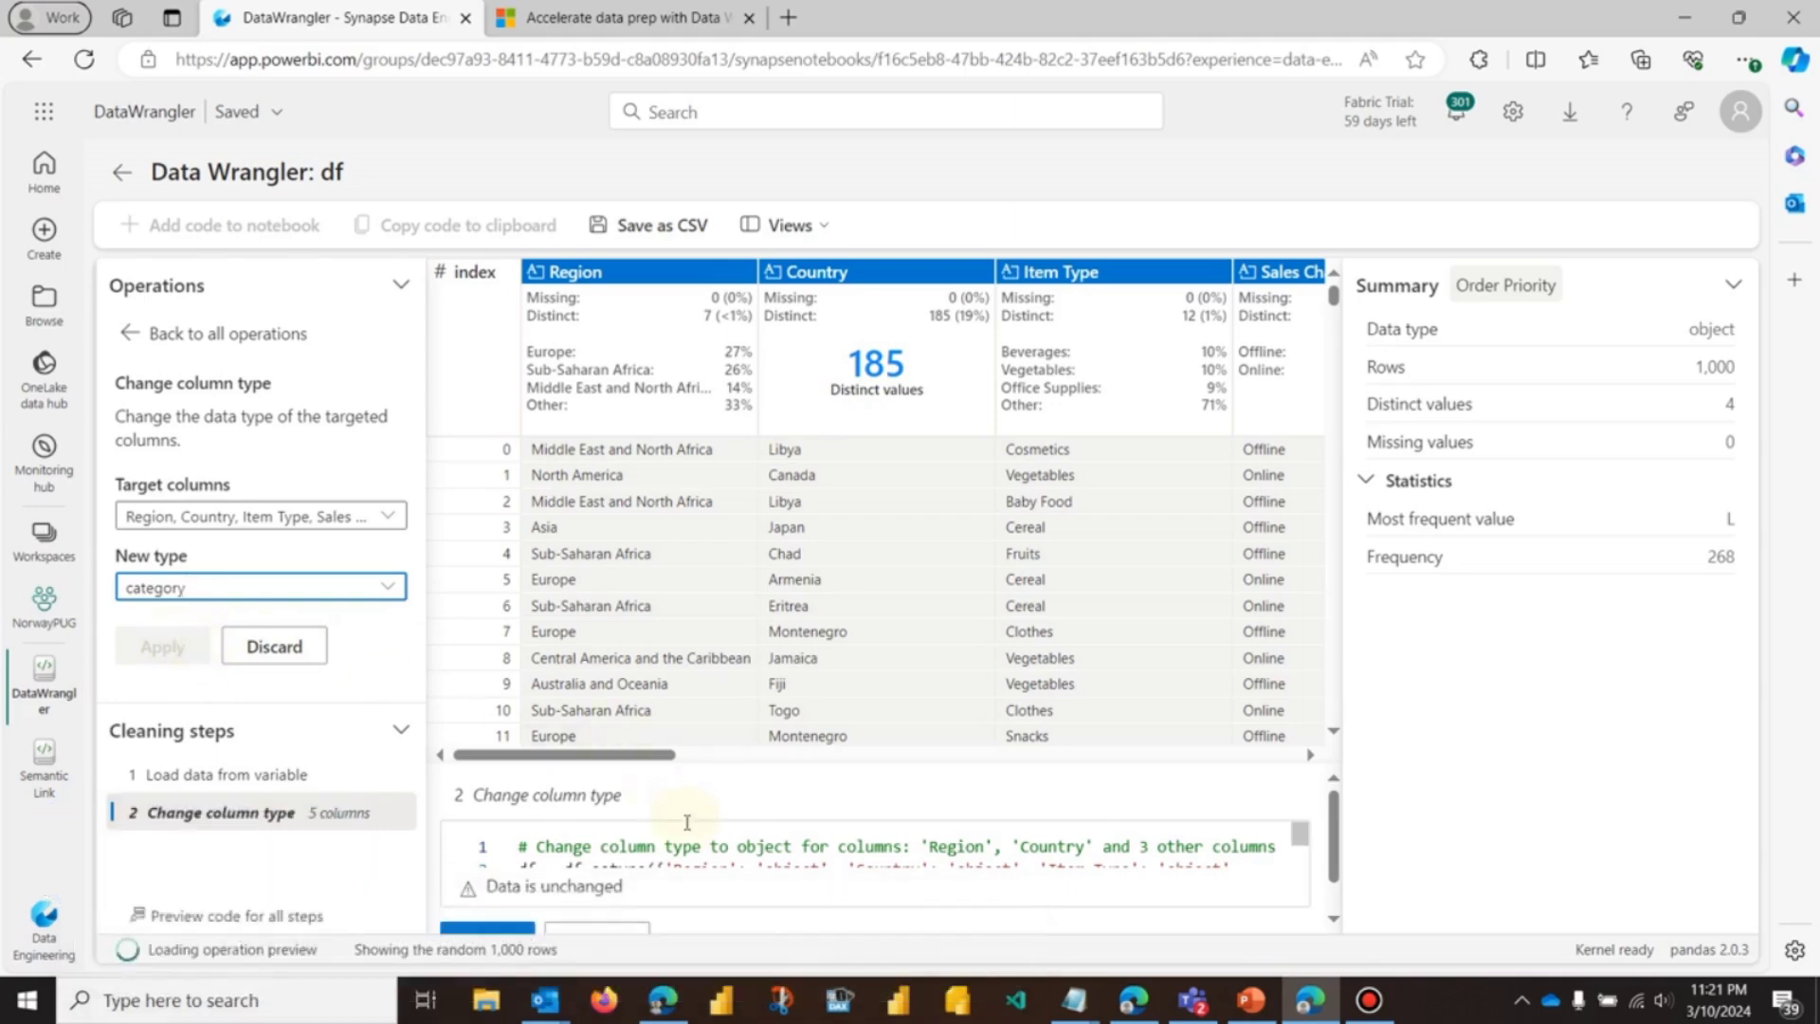
left_click_drag(694, 763, 731, 516)
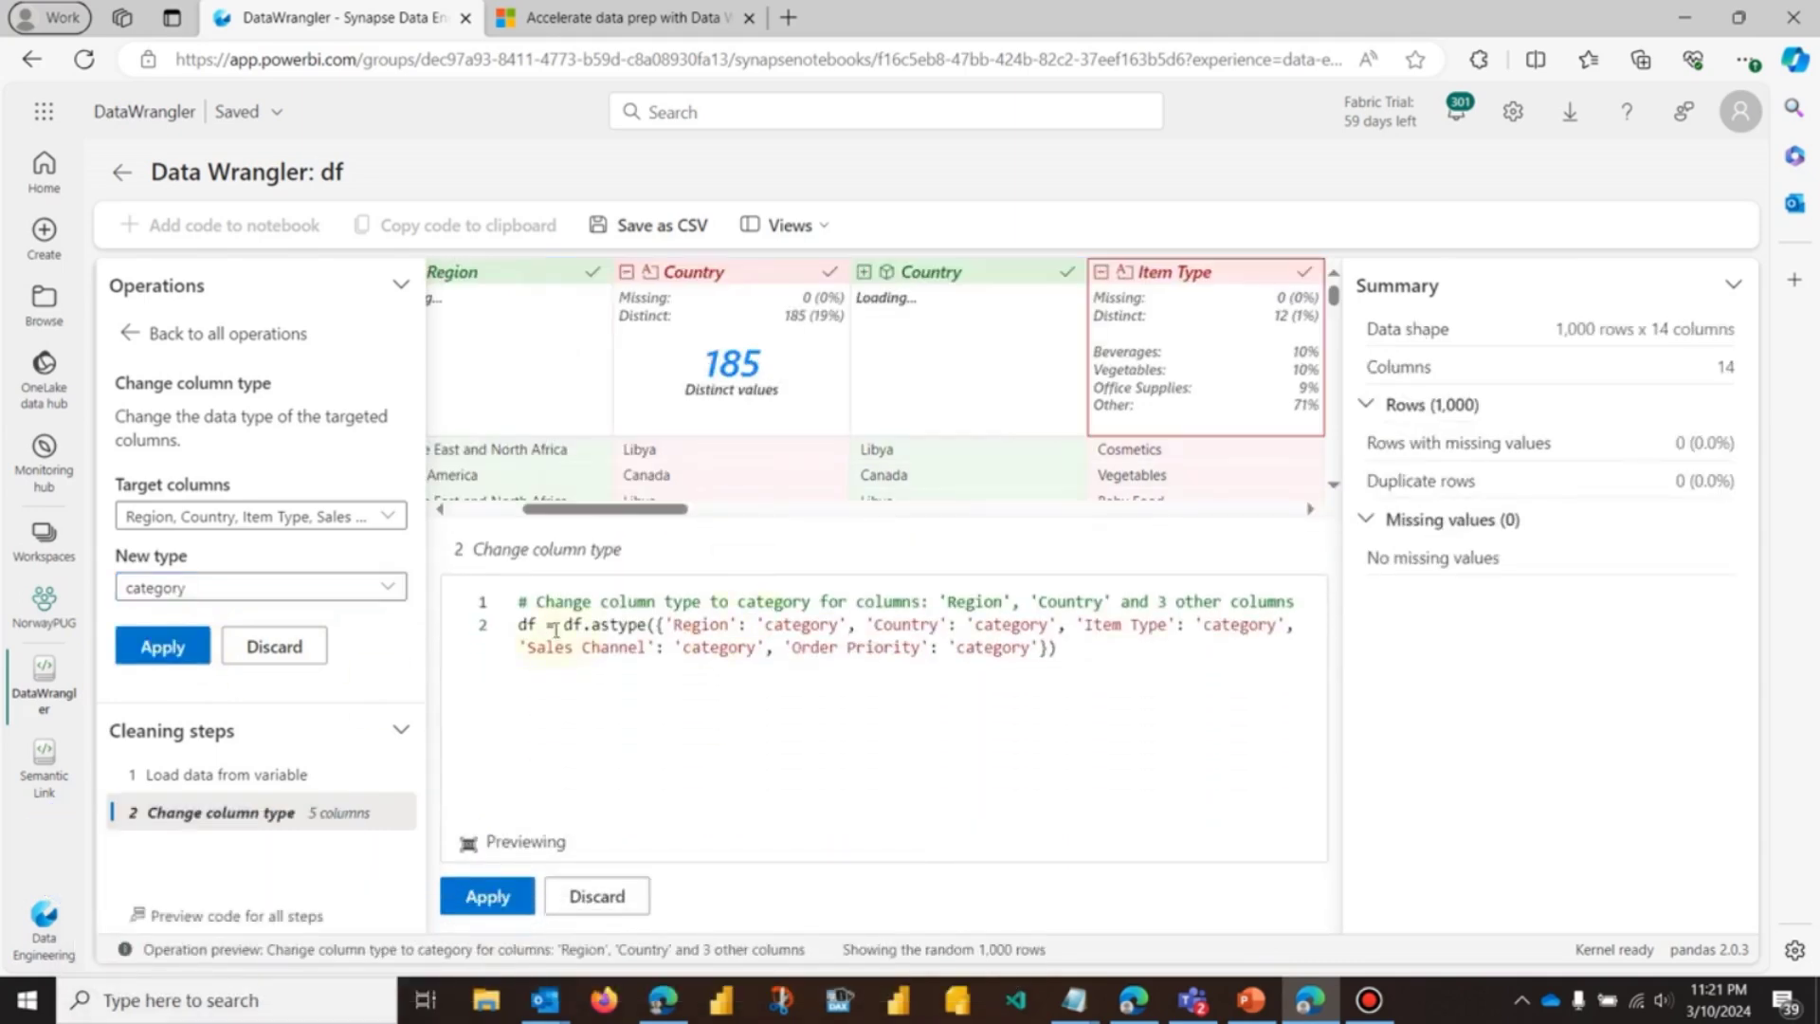
left_click(157, 654)
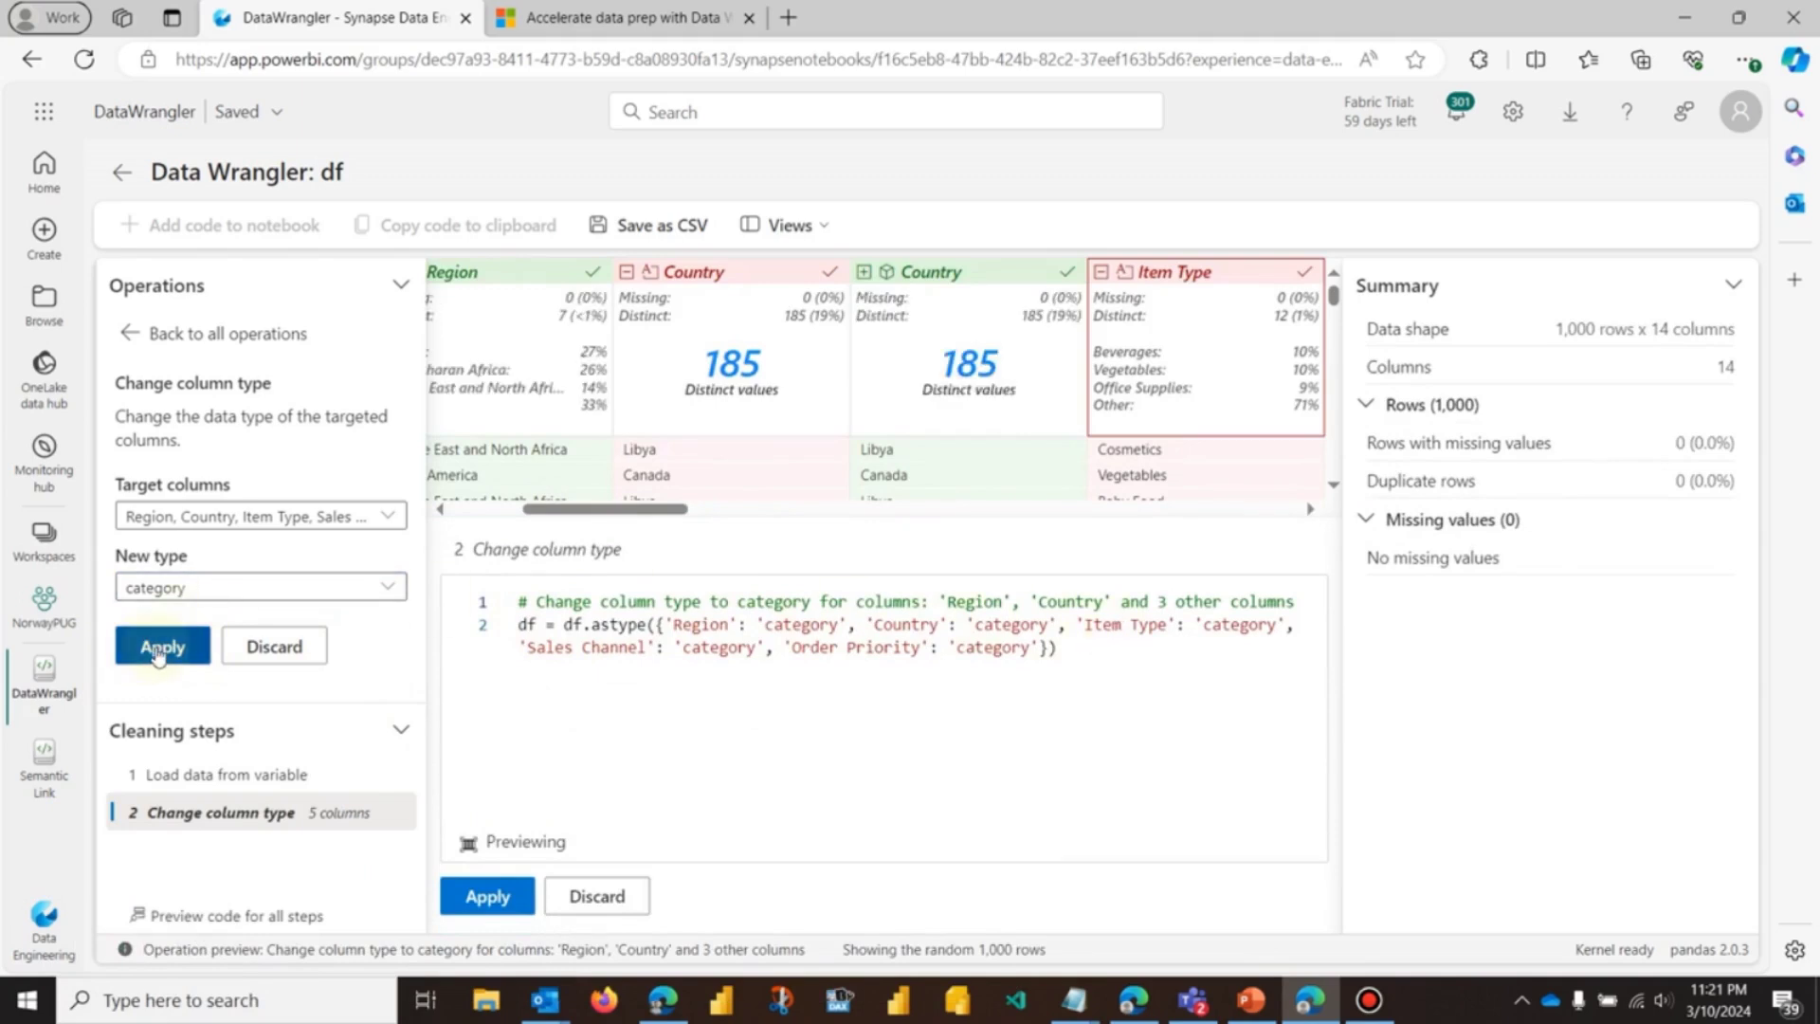
left_click(159, 649)
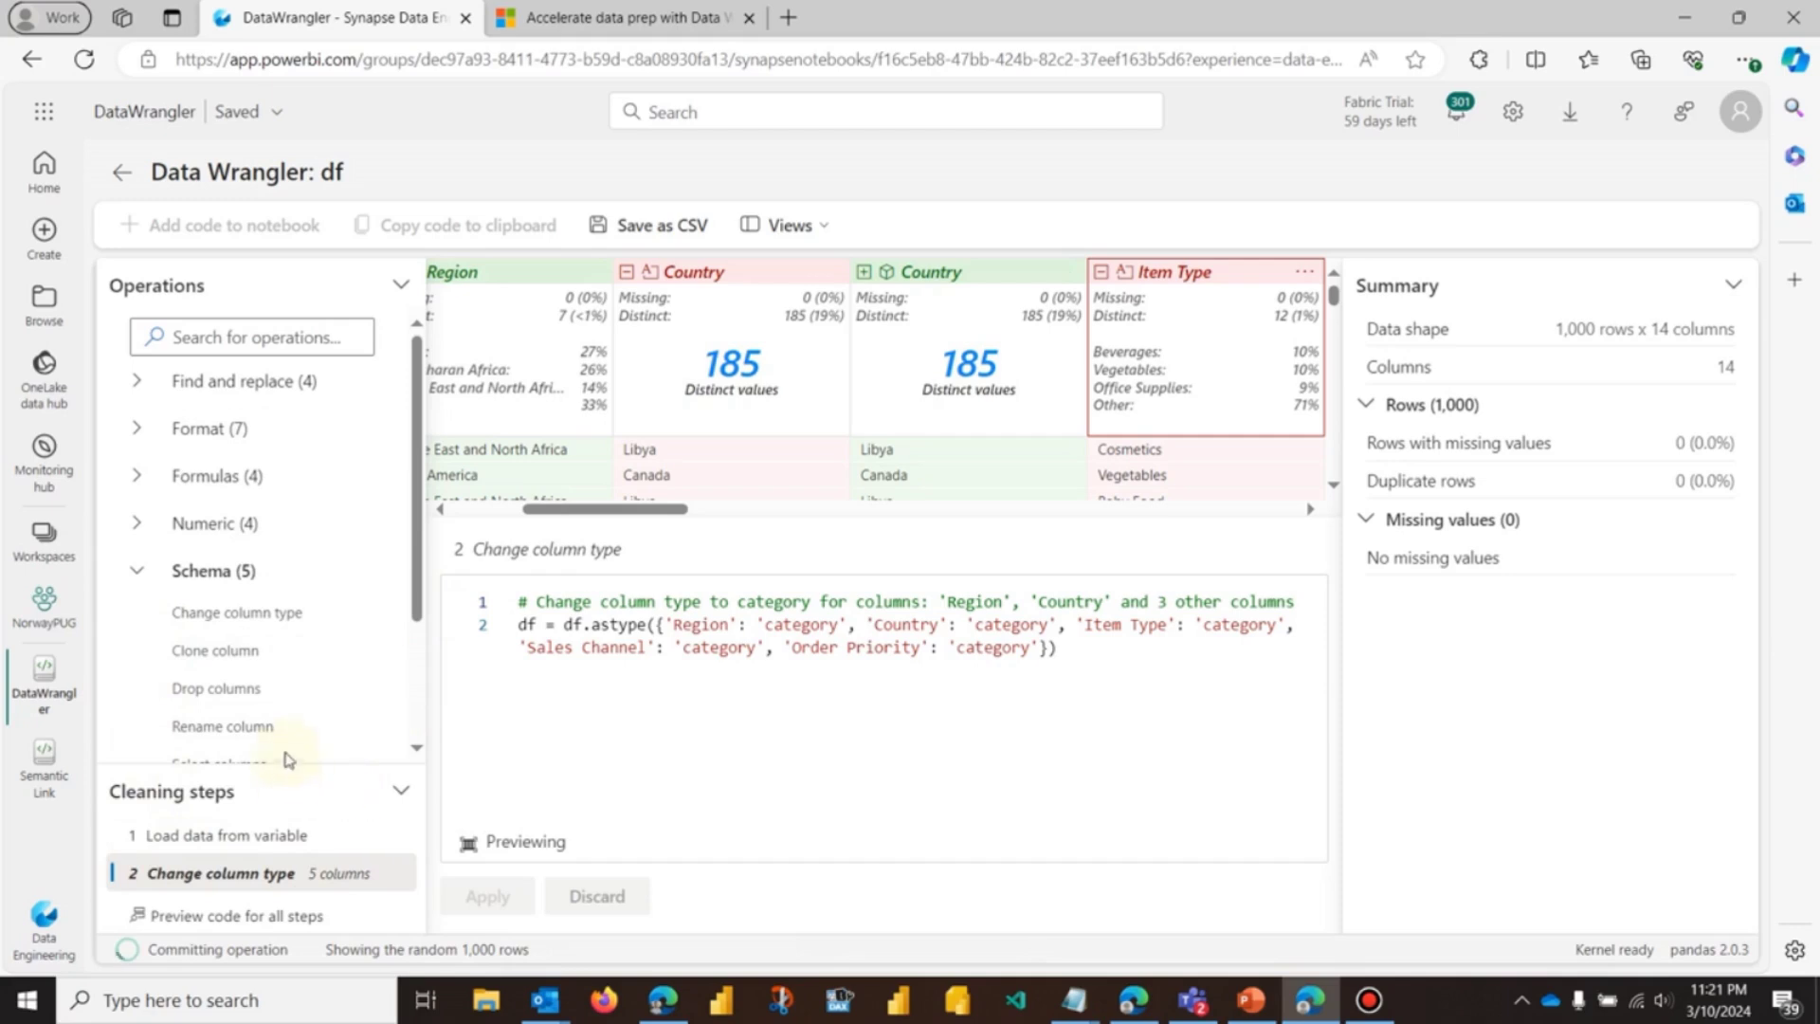
left_click_drag(271, 766, 265, 679)
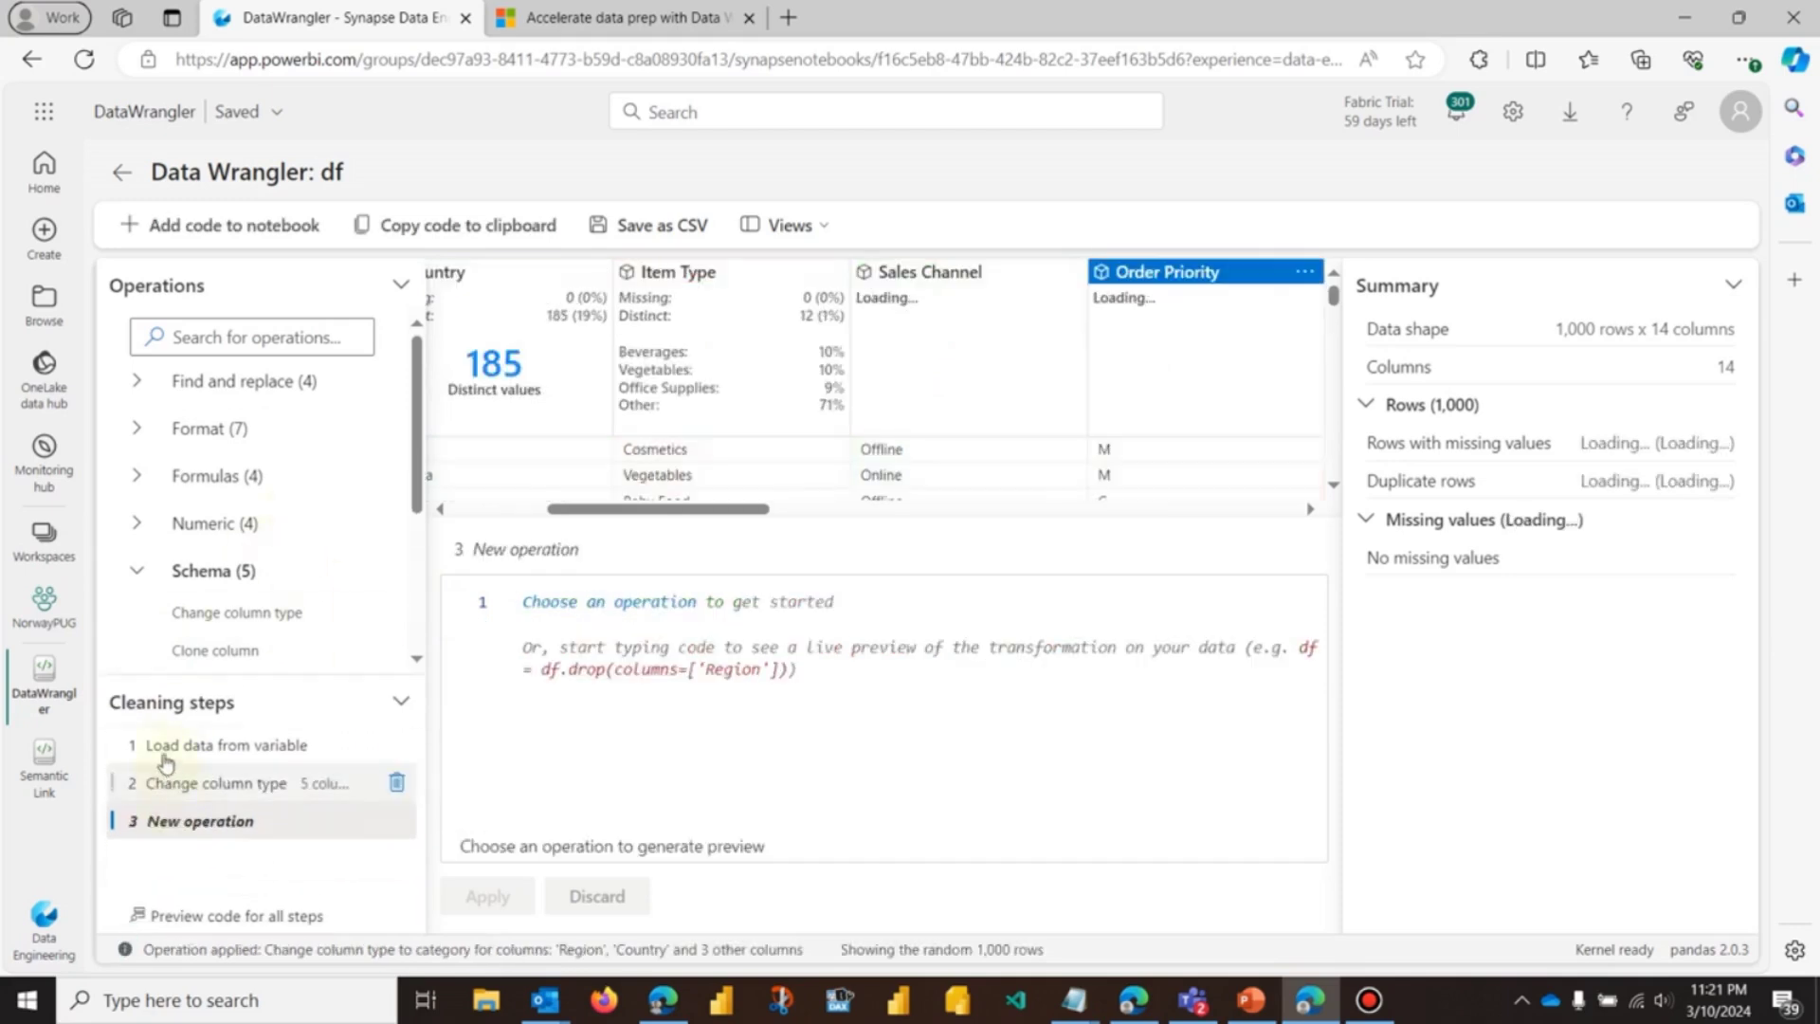
Step: Compare the originally loaded data with the Change column type step's preview and dismiss the Preview paused notice
left_click(208, 746)
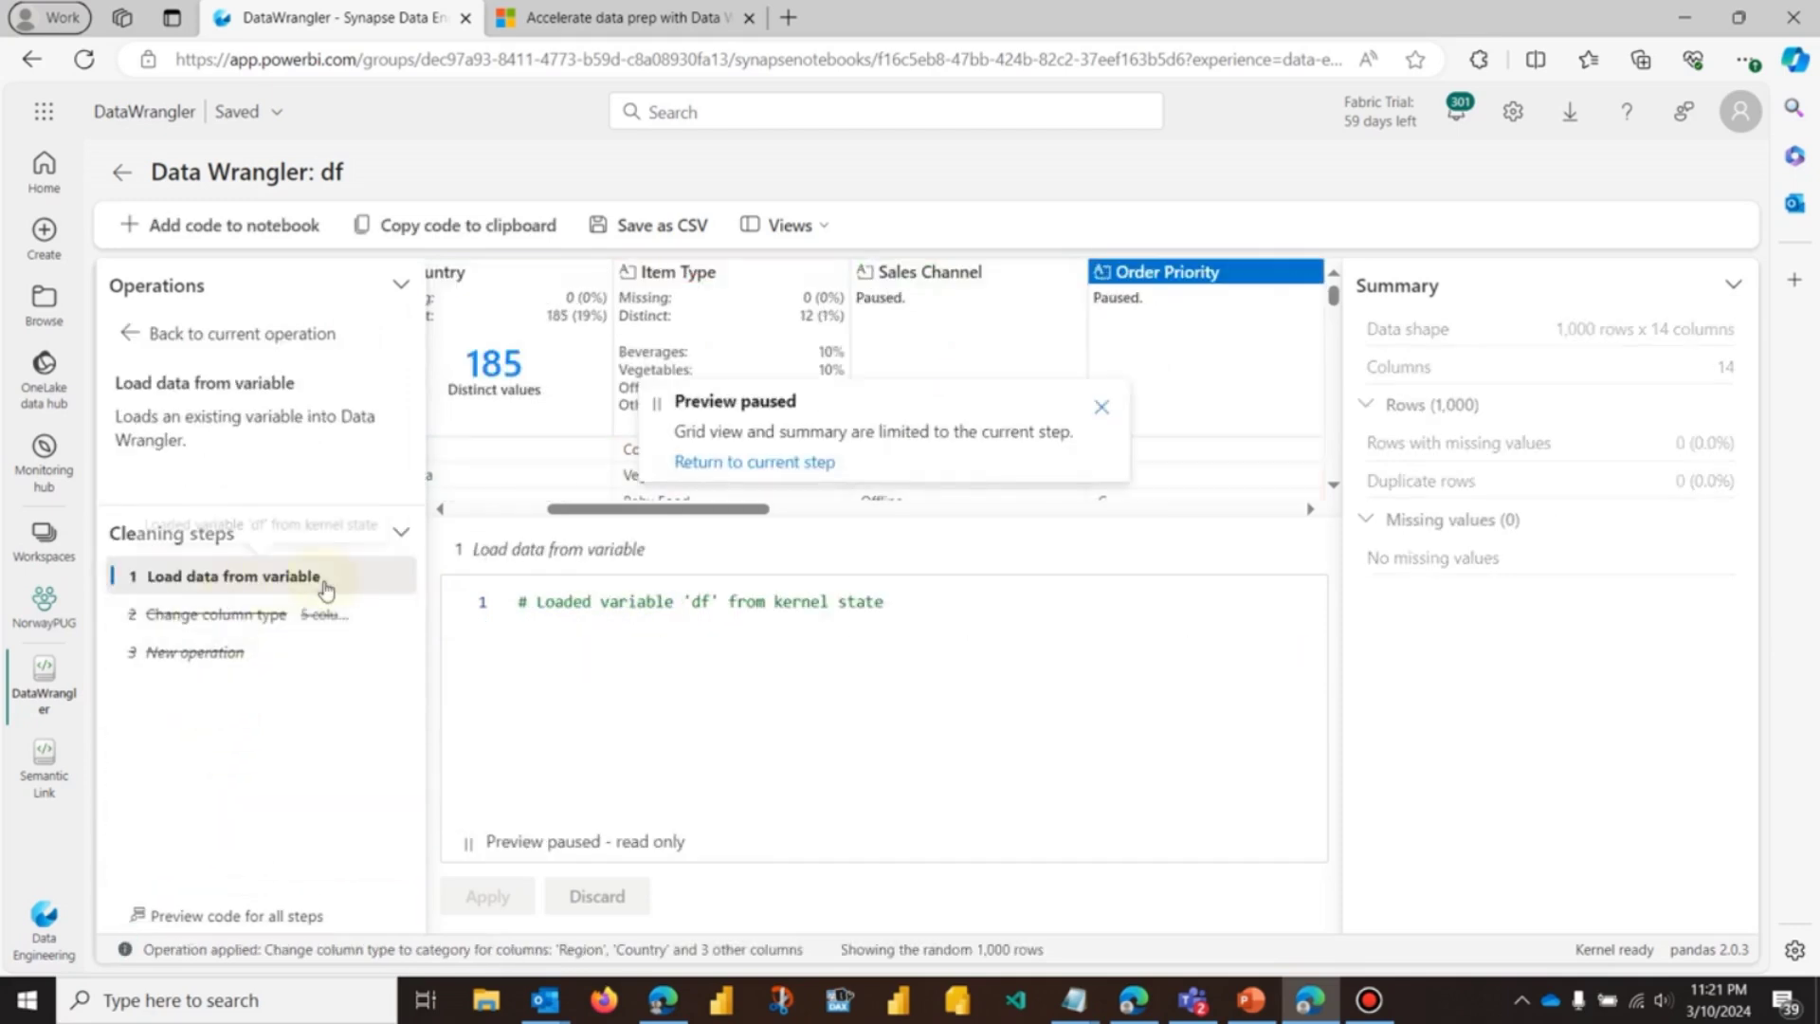
left_click(226, 622)
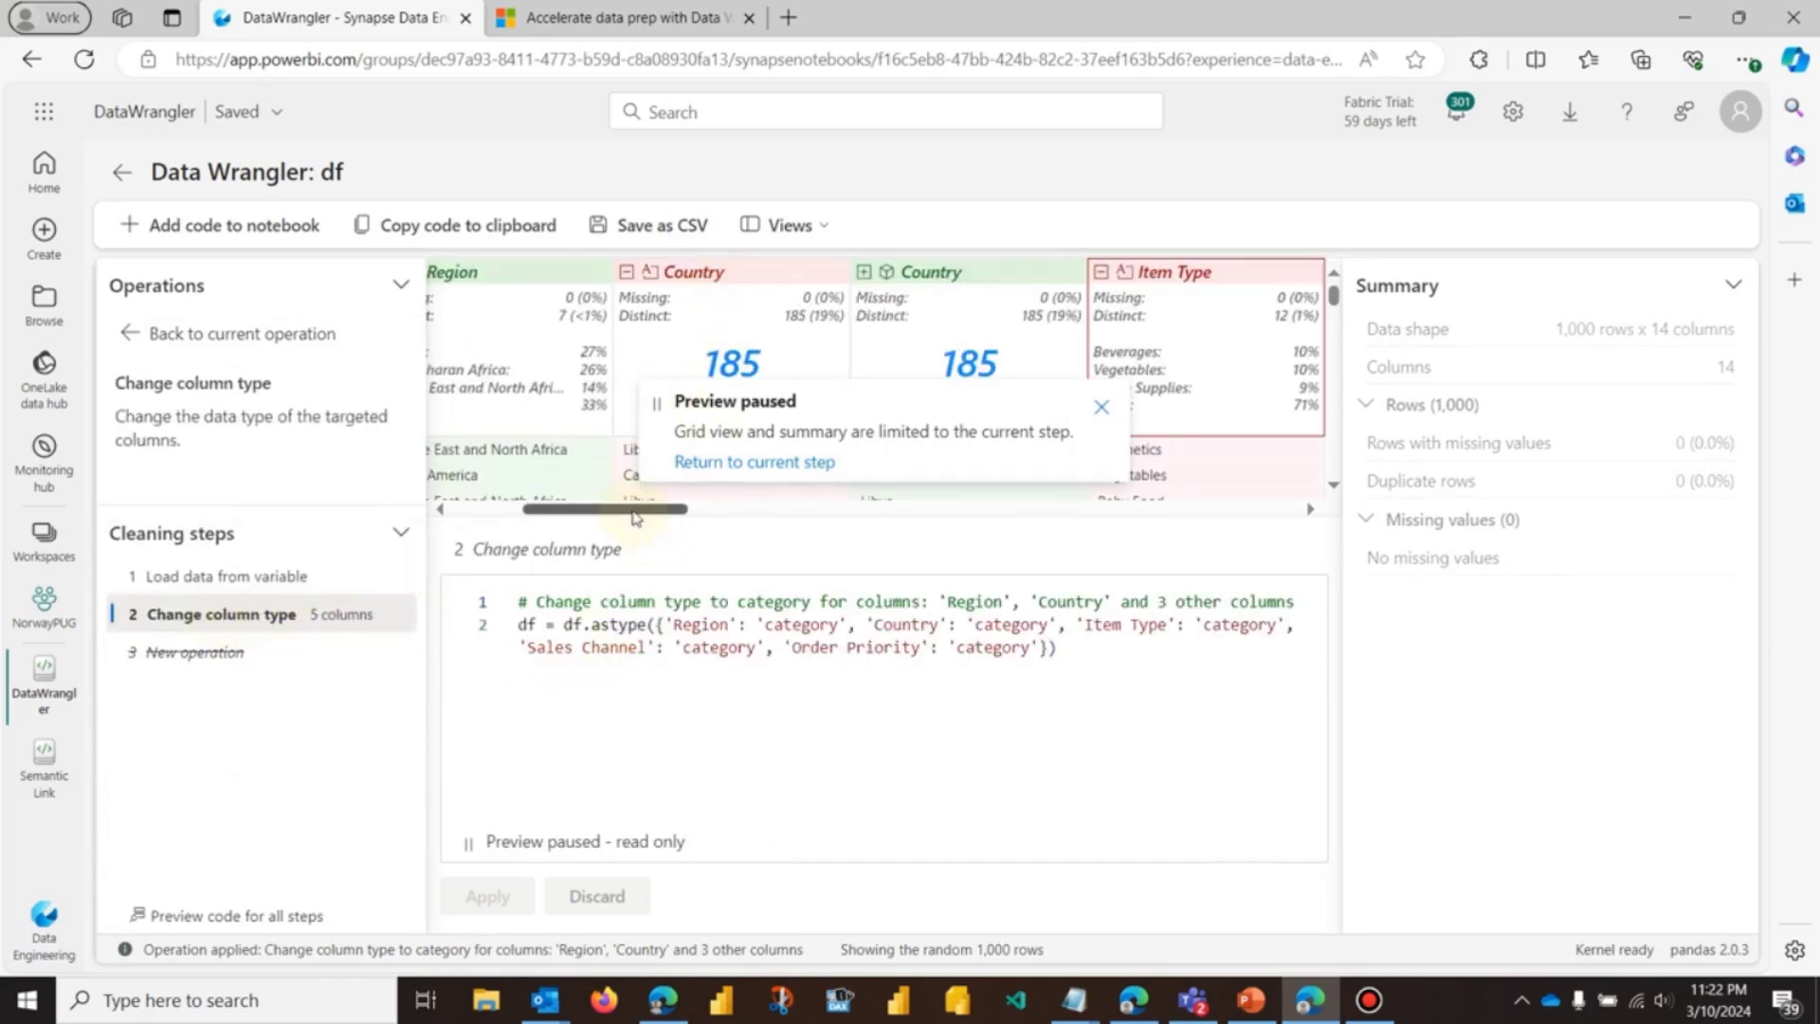
left_click_drag(644, 521, 526, 709)
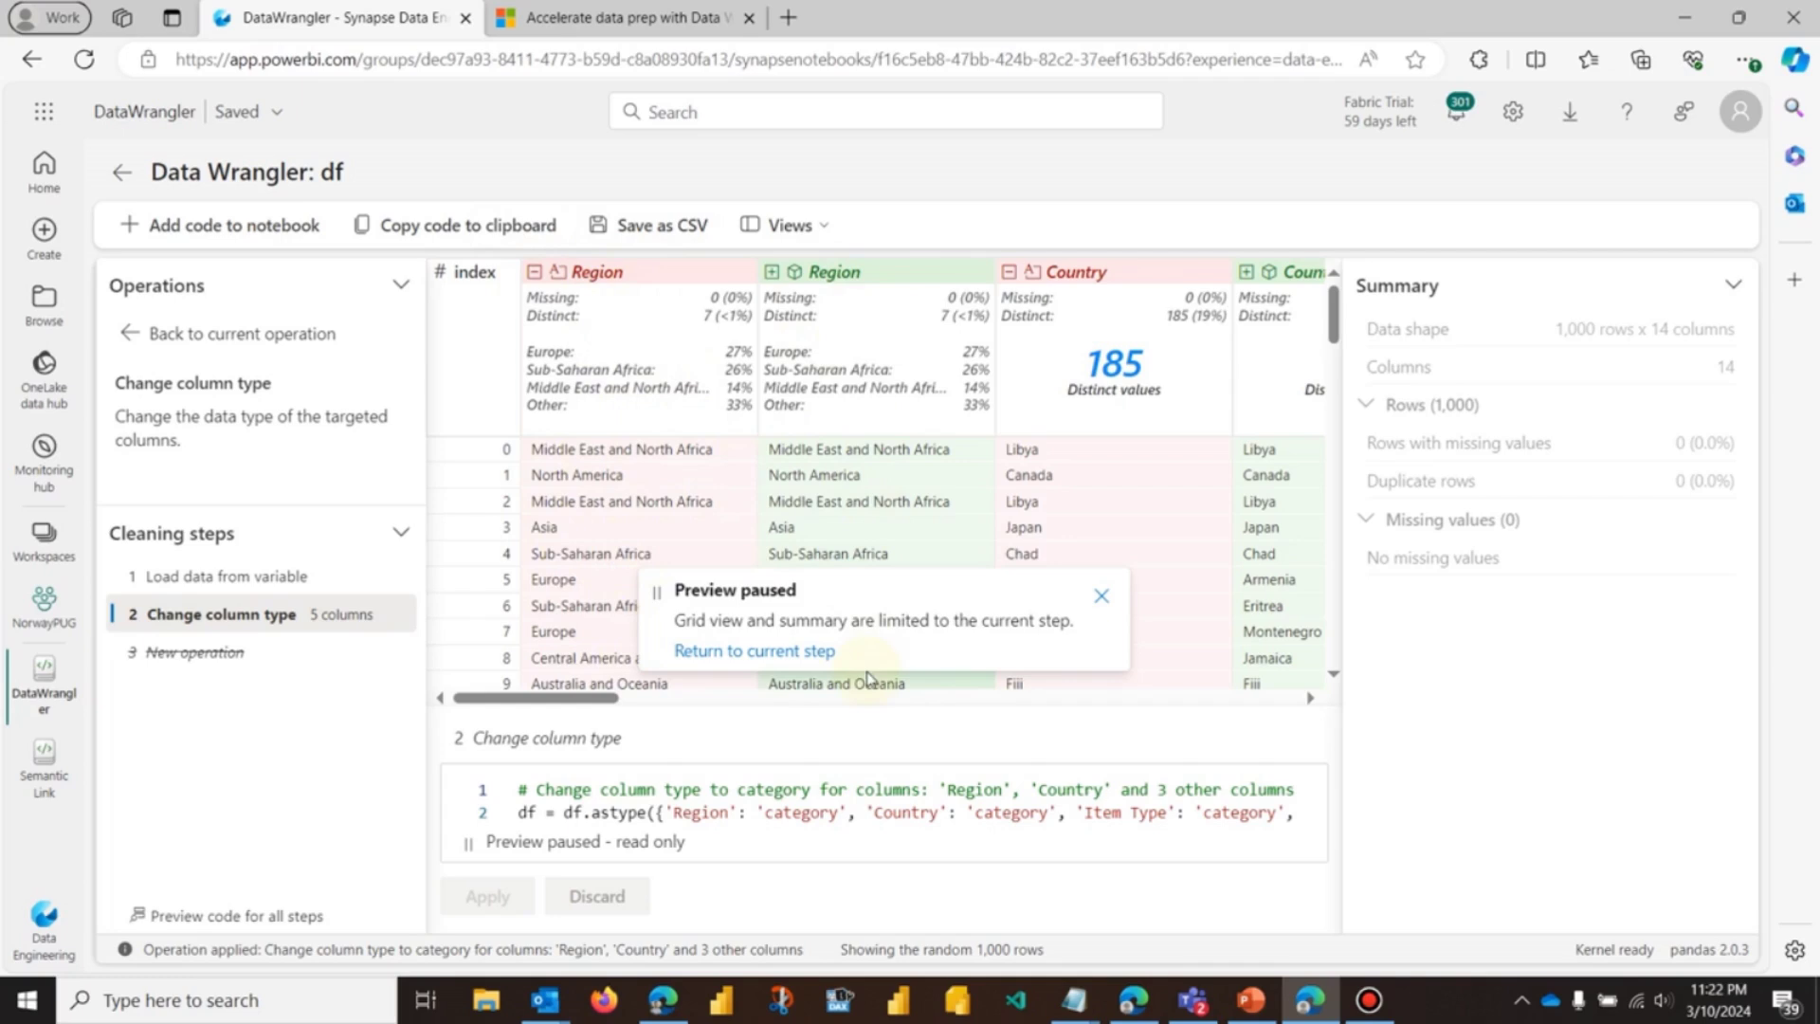
left_click(1101, 596)
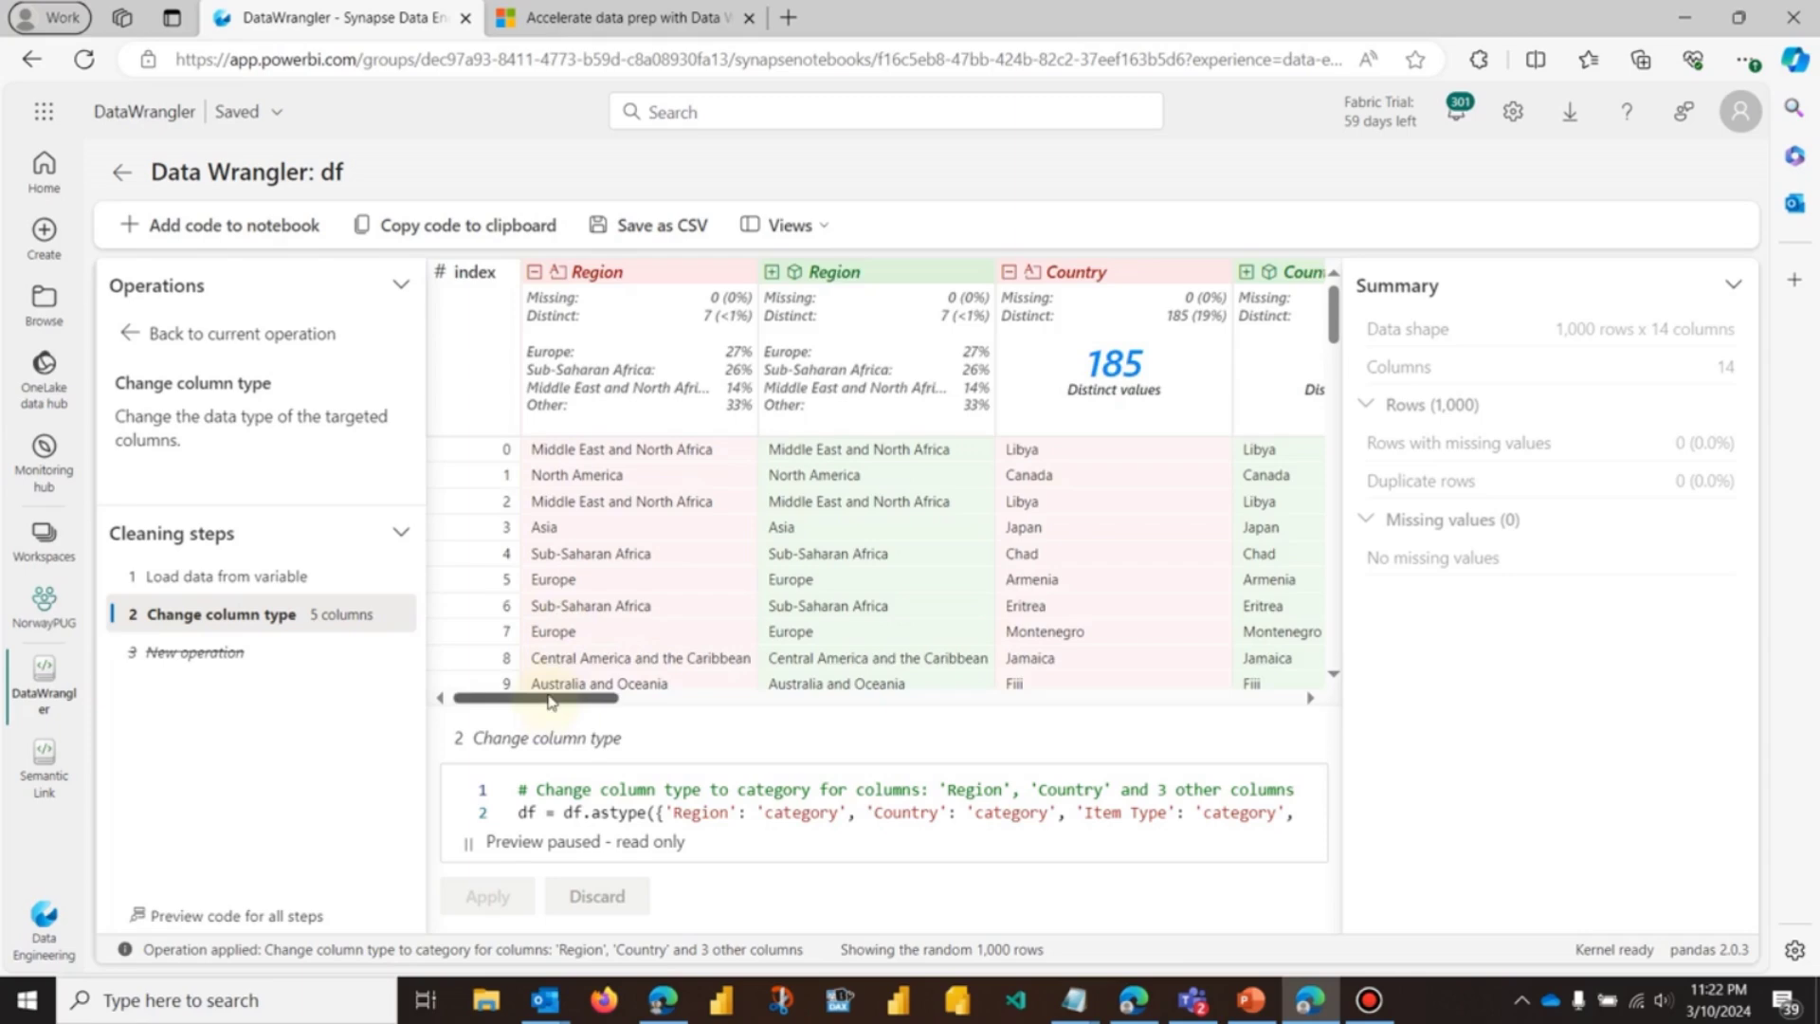
Step: Start a new Change column type operation with datetime64[ns] as the new type
left_click_drag(546, 706, 931, 701)
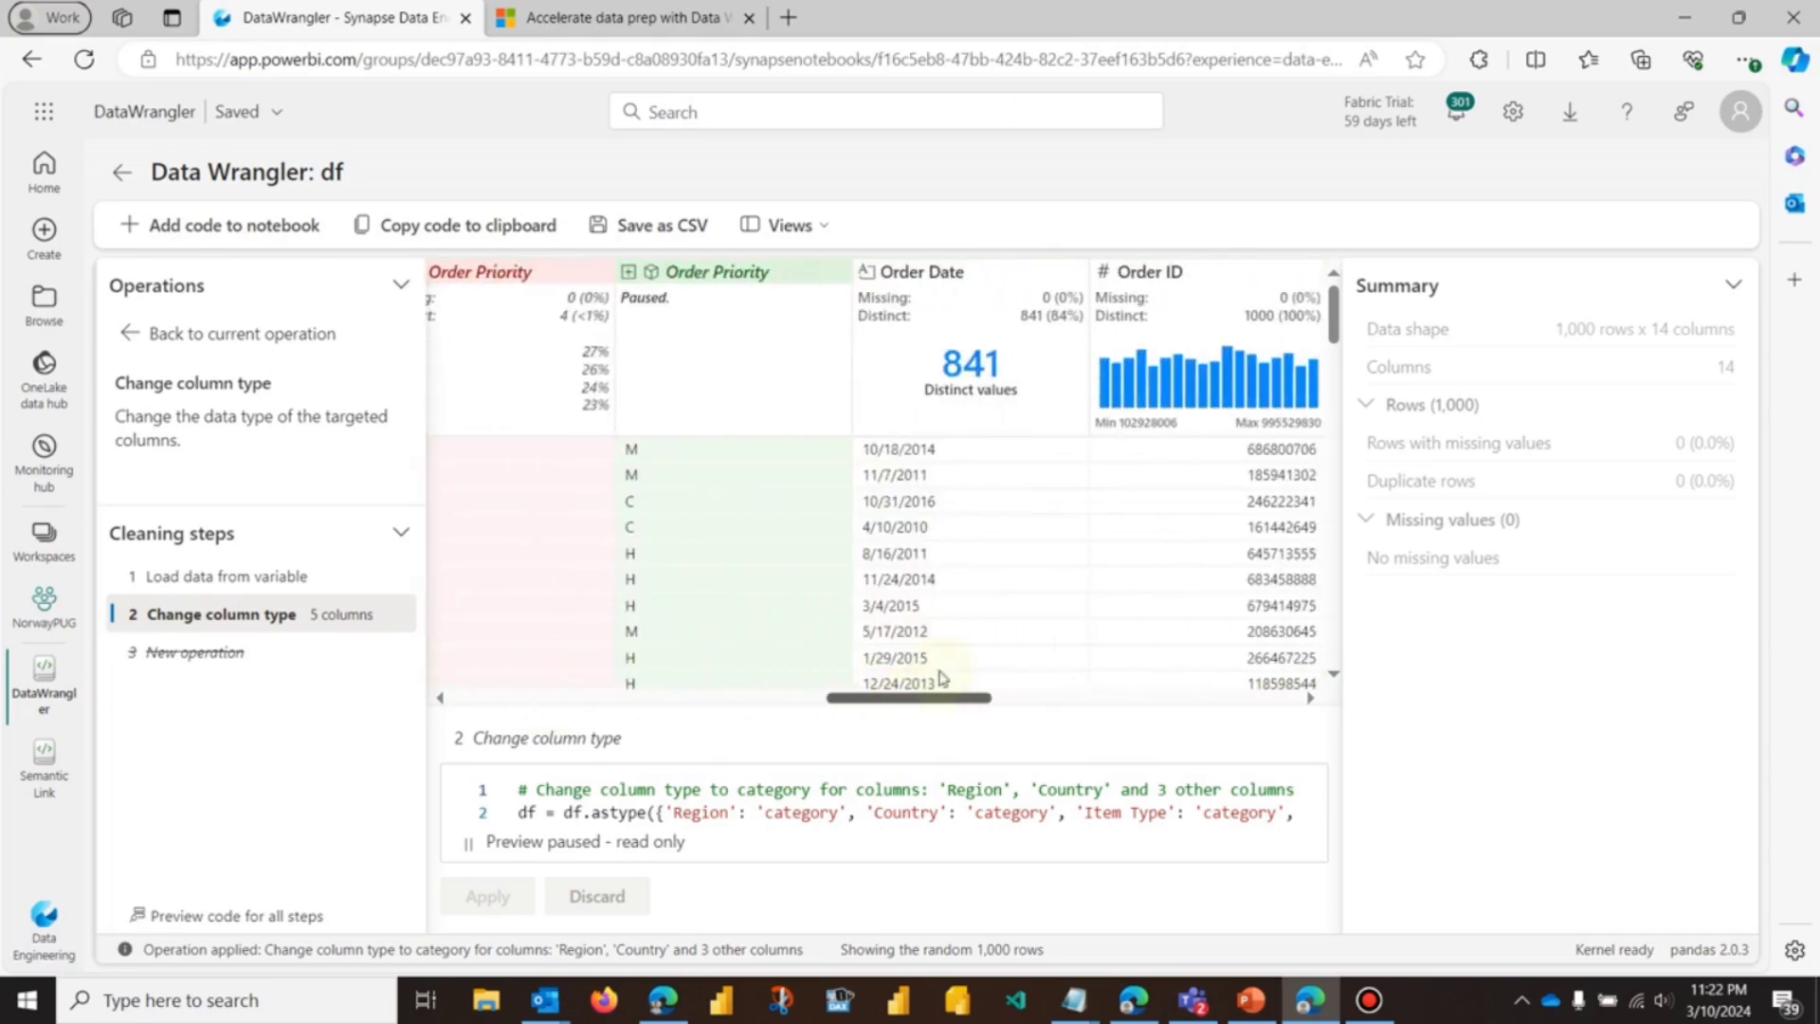
left_click(984, 275)
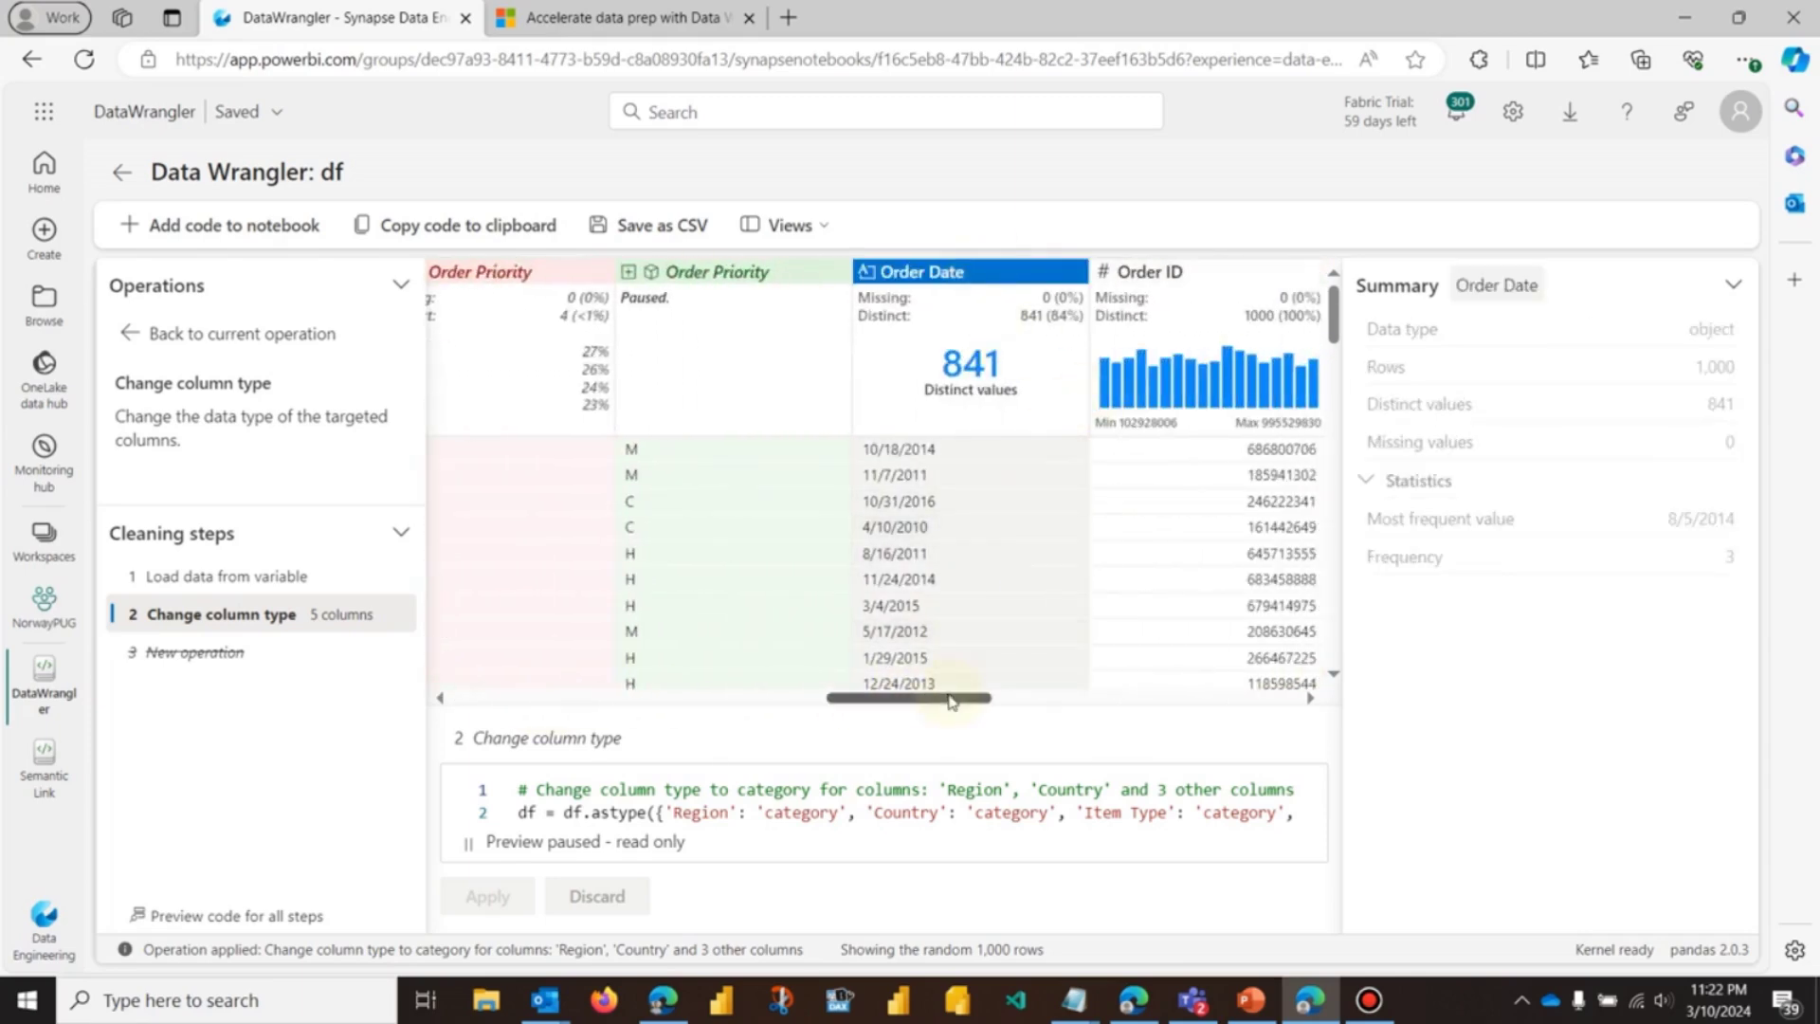
left_click_drag(955, 706, 984, 705)
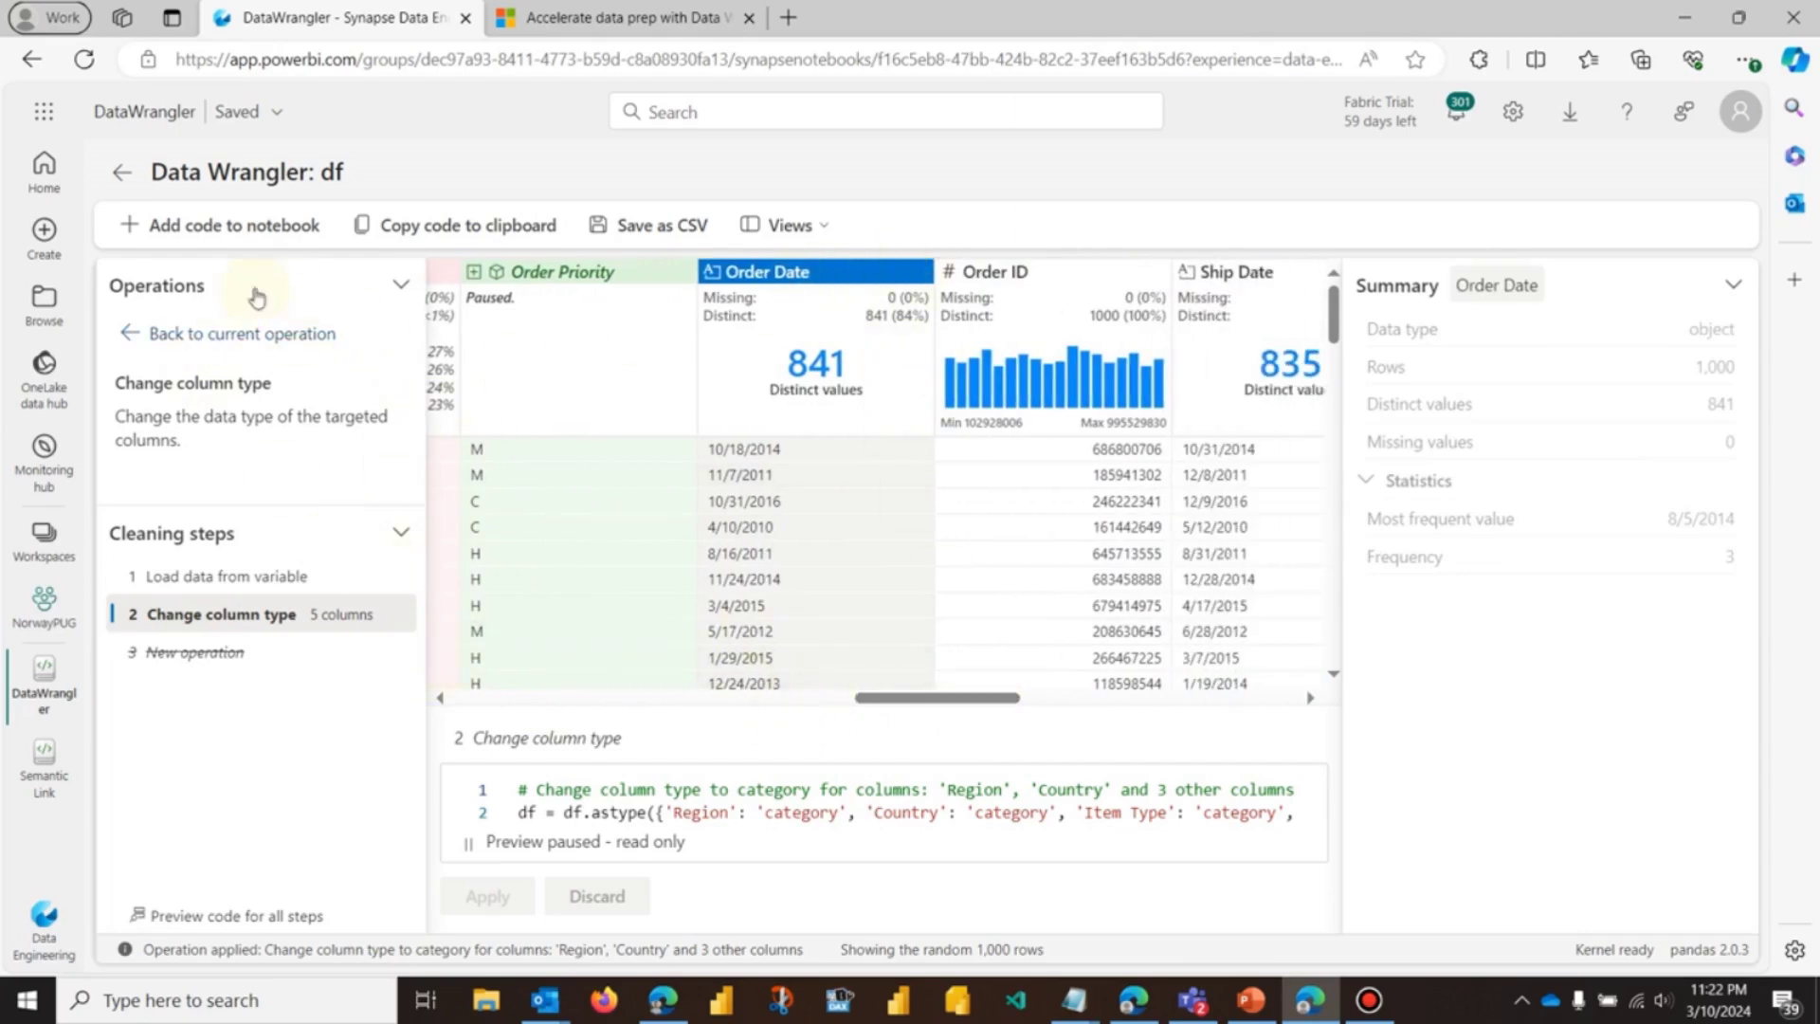
left_click(131, 338)
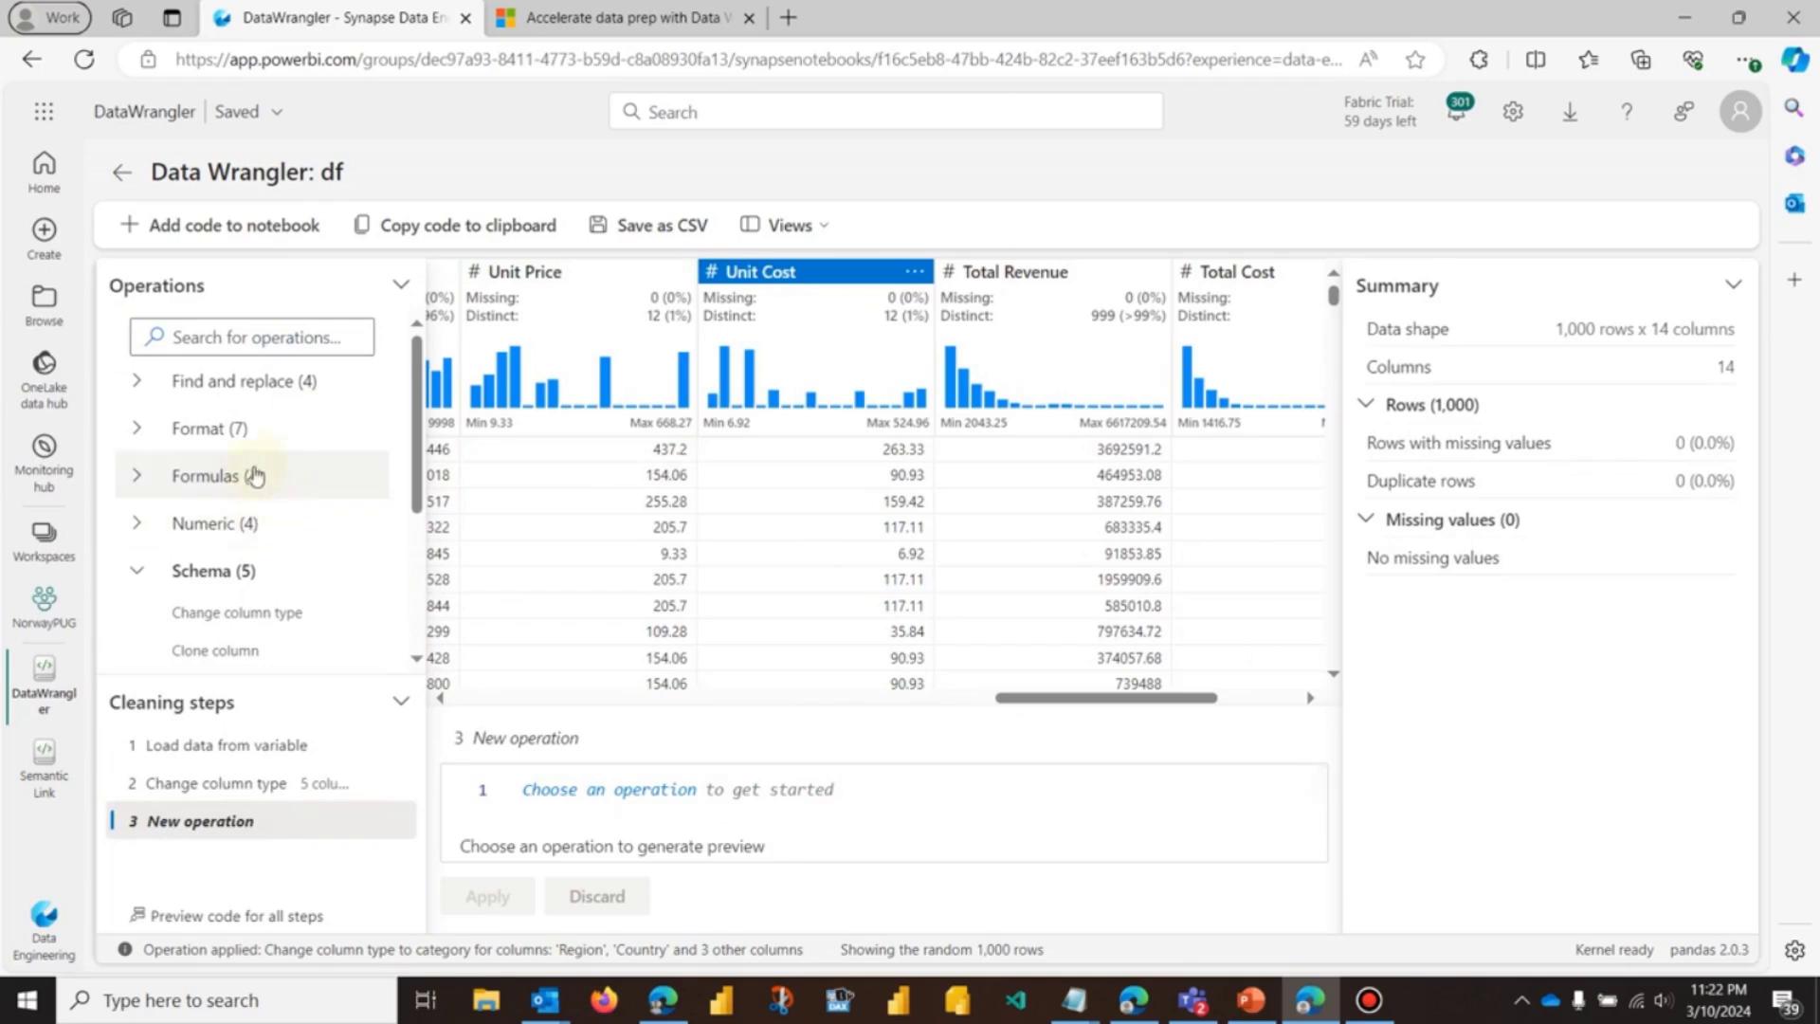
left_click(251, 614)
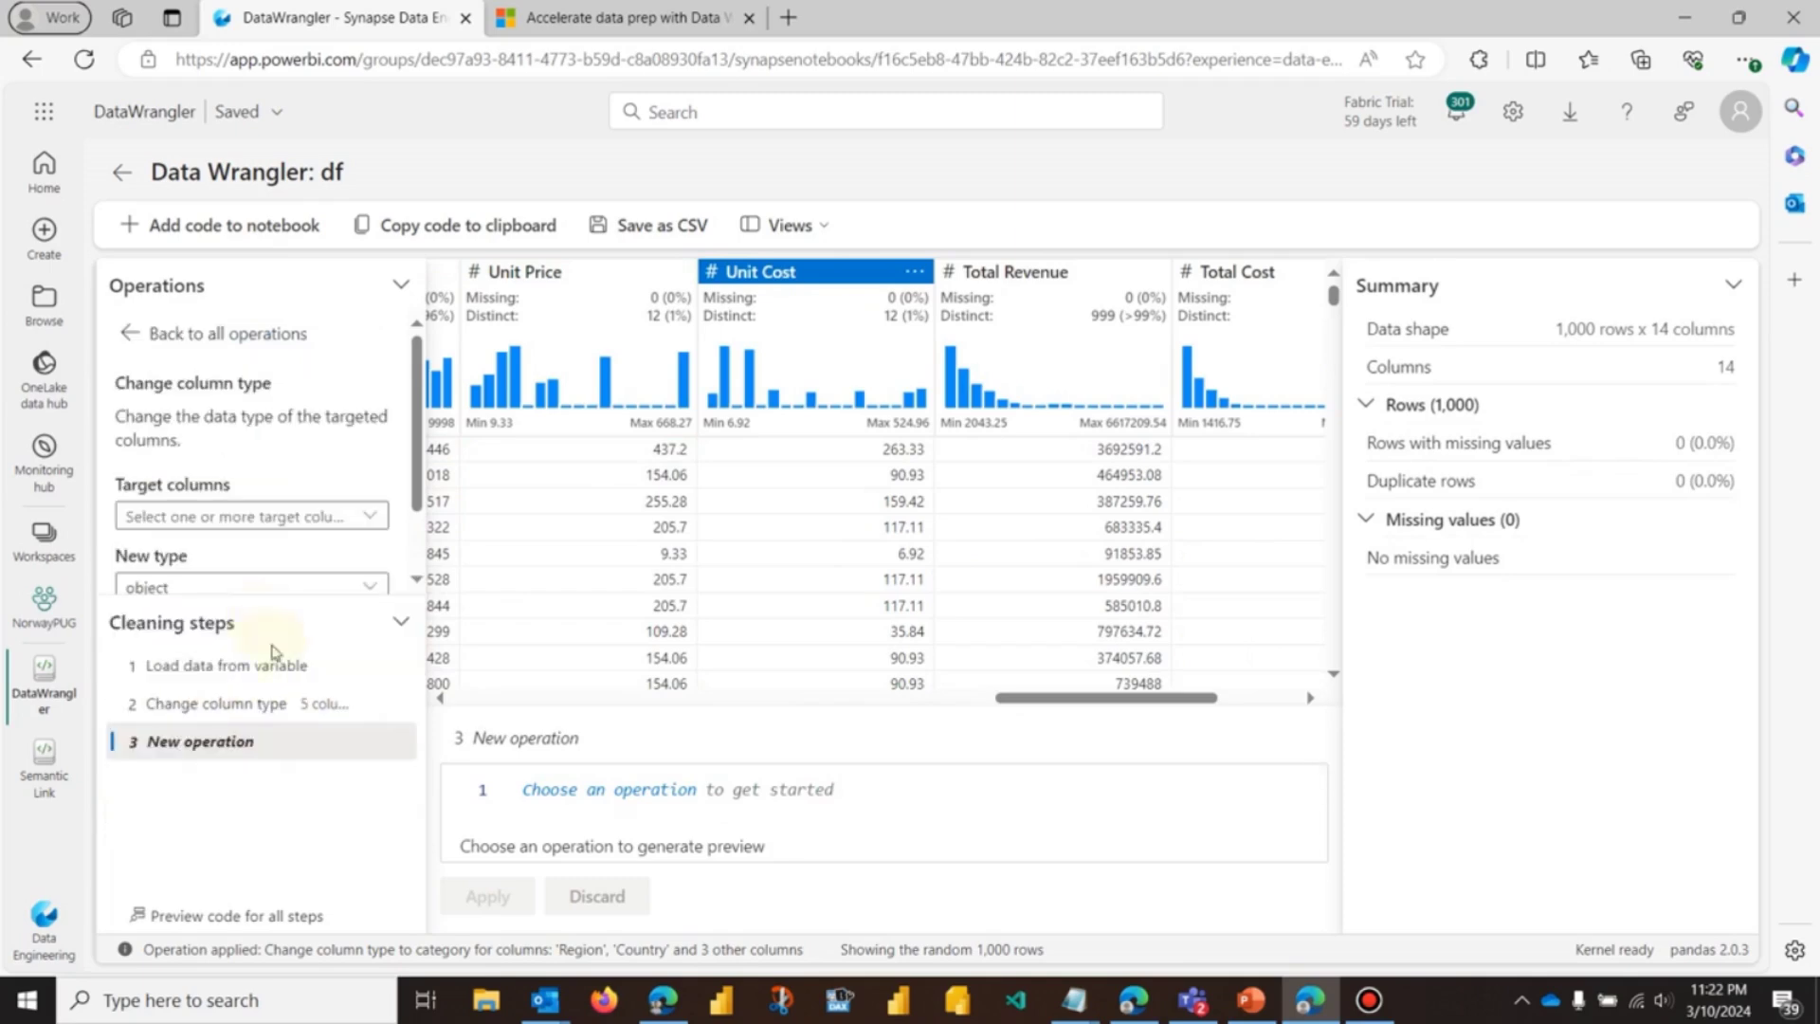
scroll(417, 465, "down", 1)
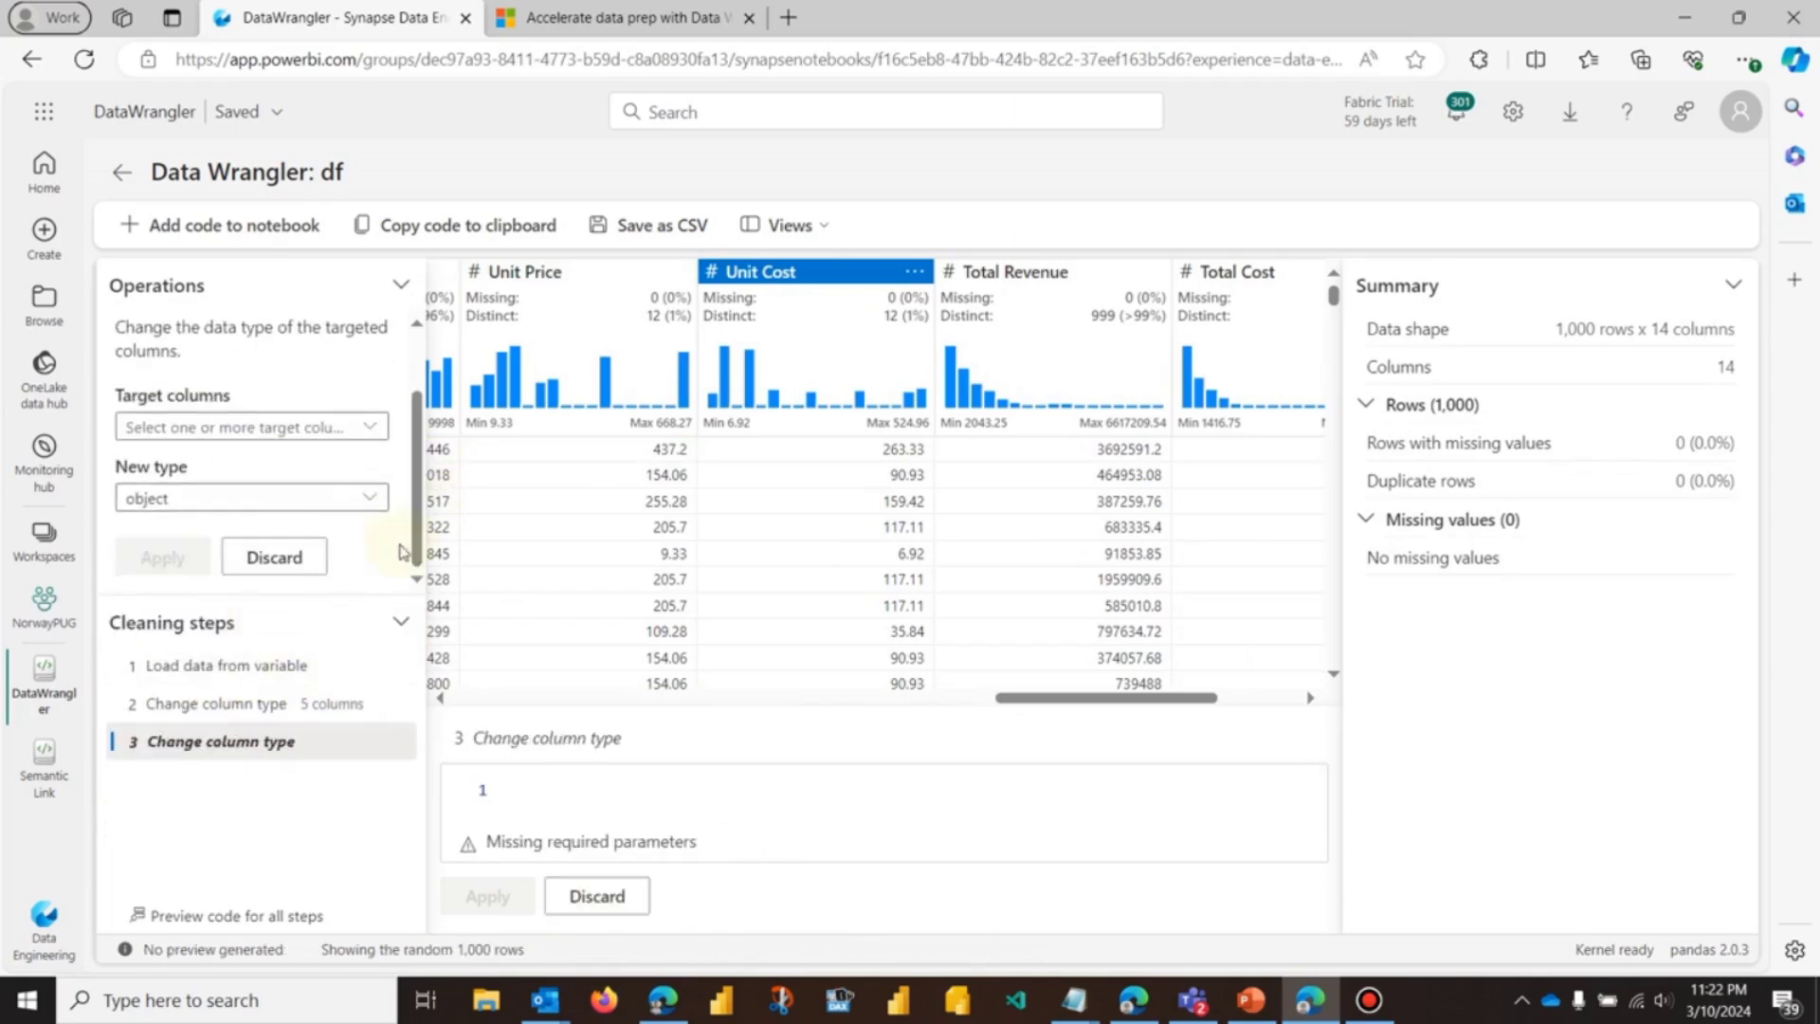
left_click(321, 500)
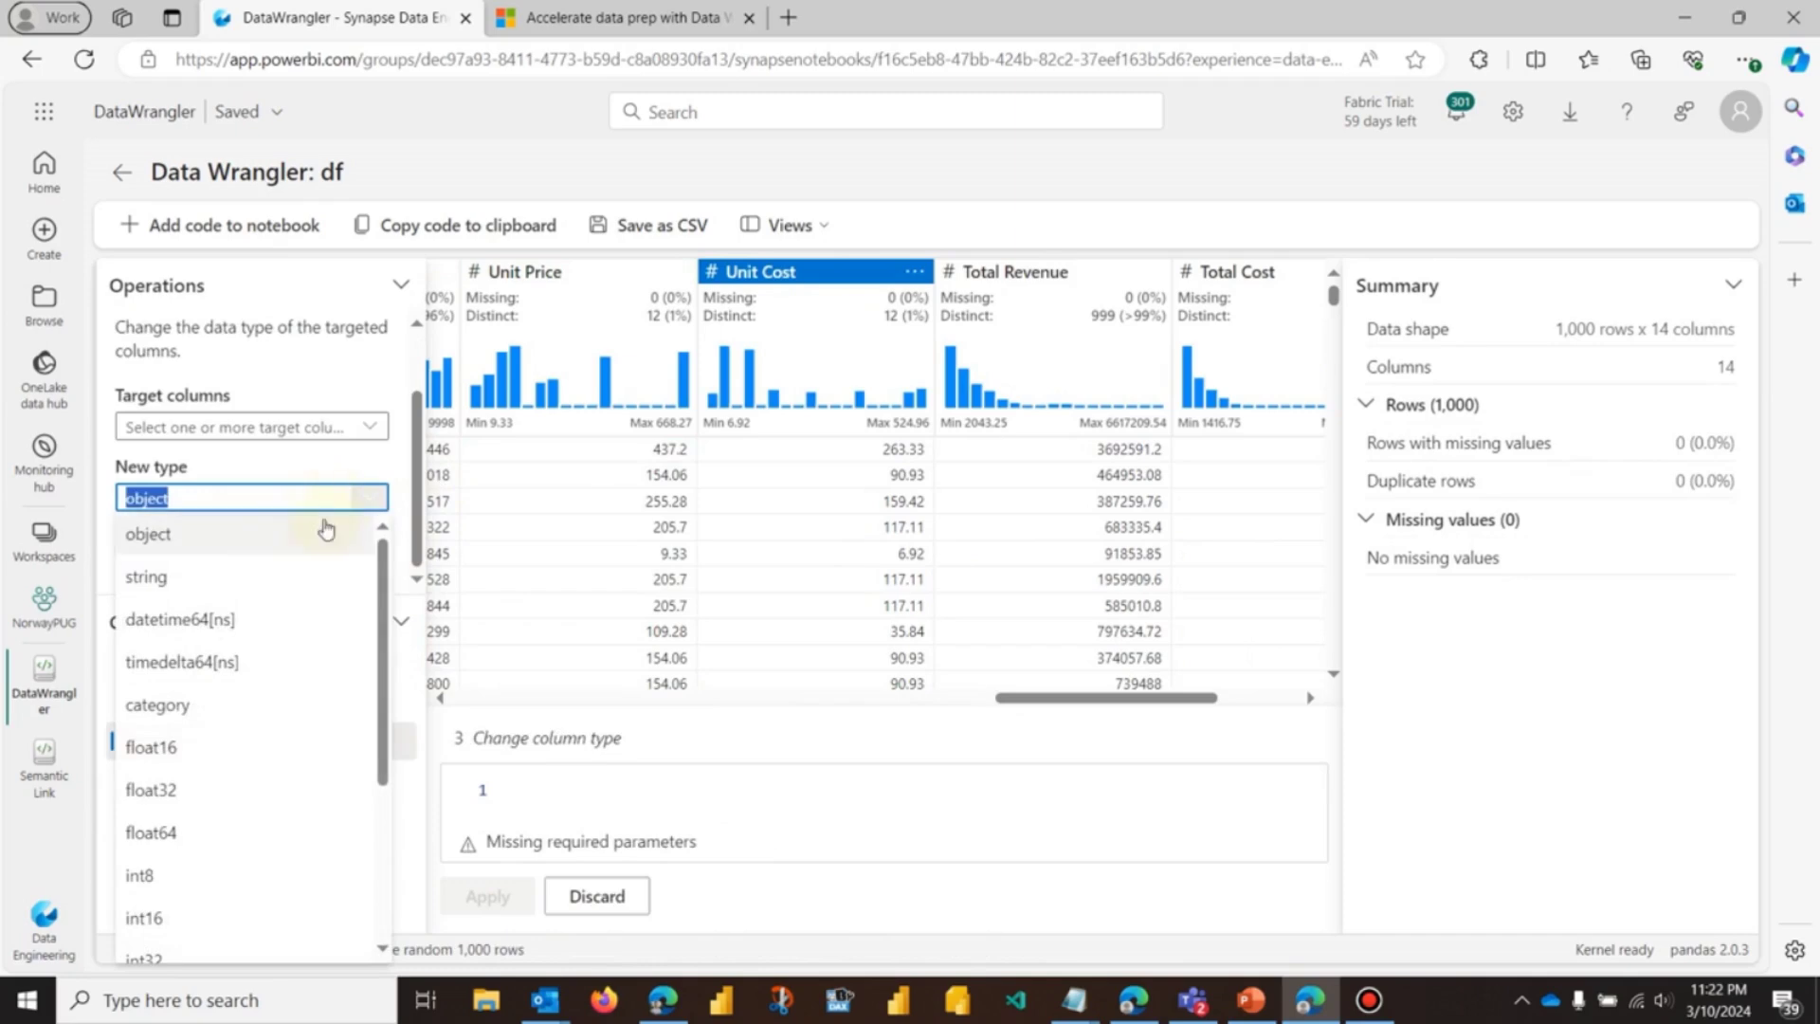
left_click(227, 620)
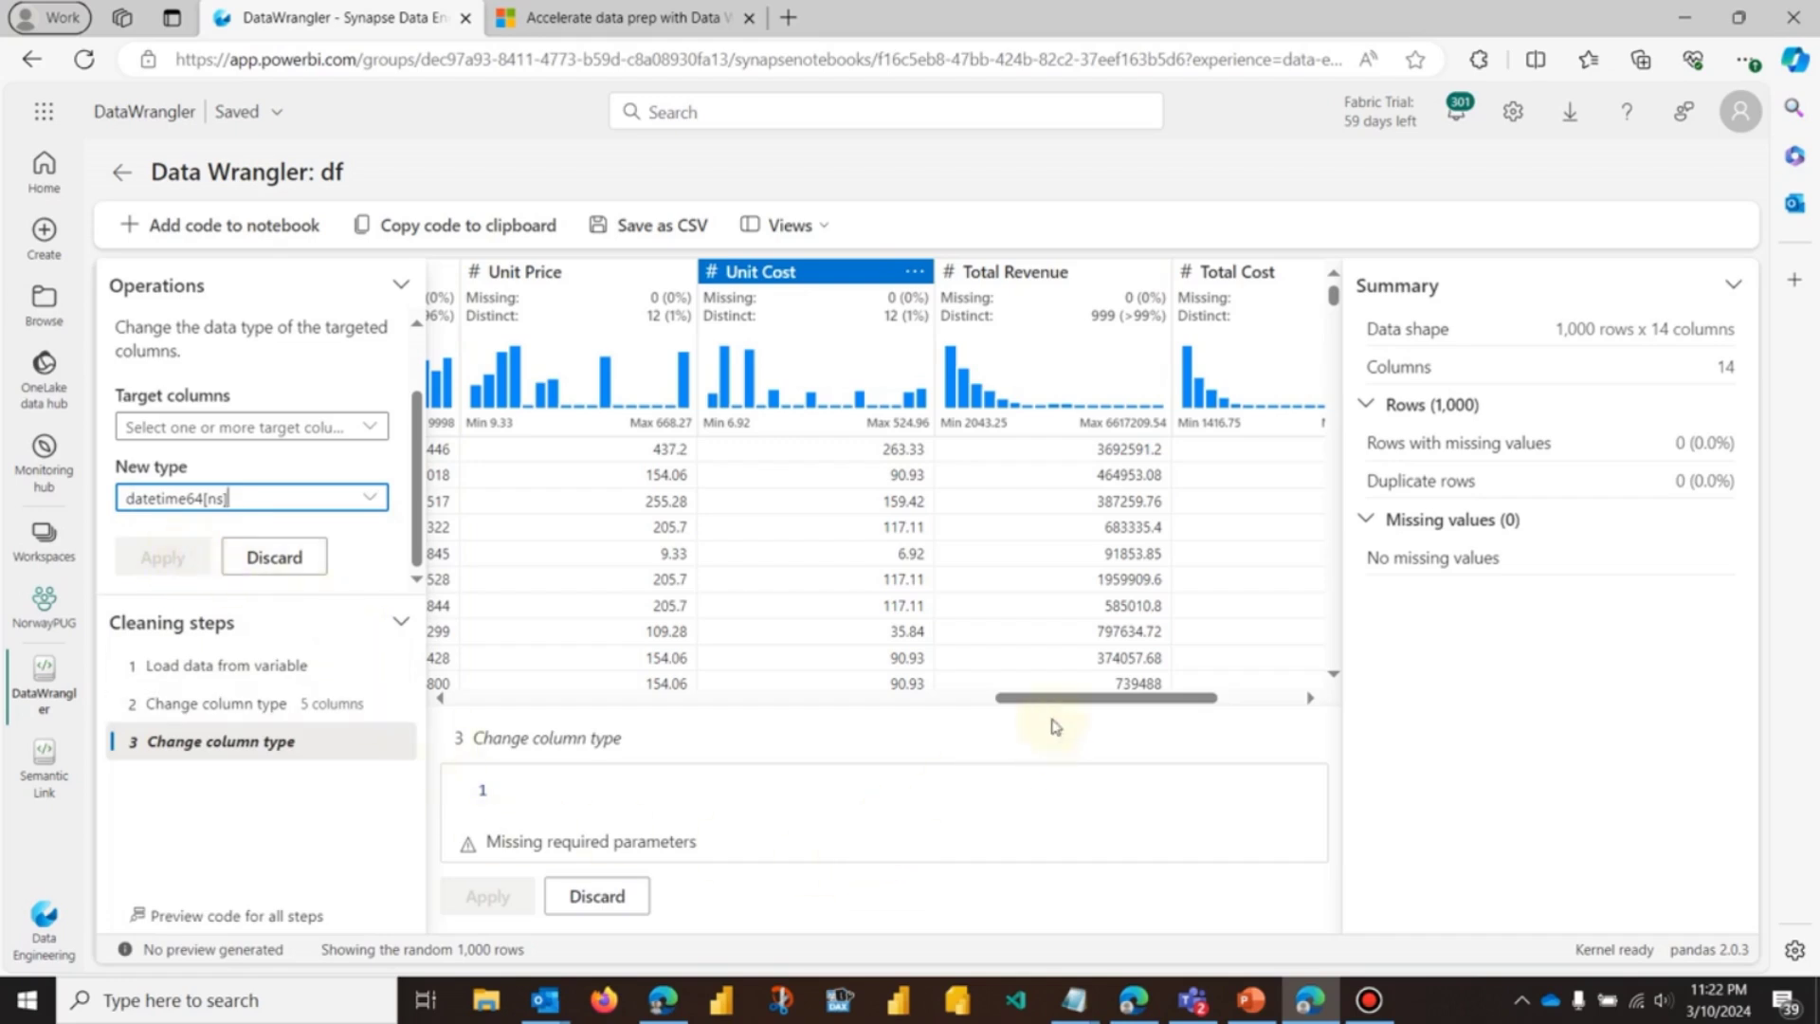
Step: Set Order Date as the target column, keep datetime64[ns], and apply the conversion
left_click_drag(1052, 700, 758, 680)
left_click(781, 275)
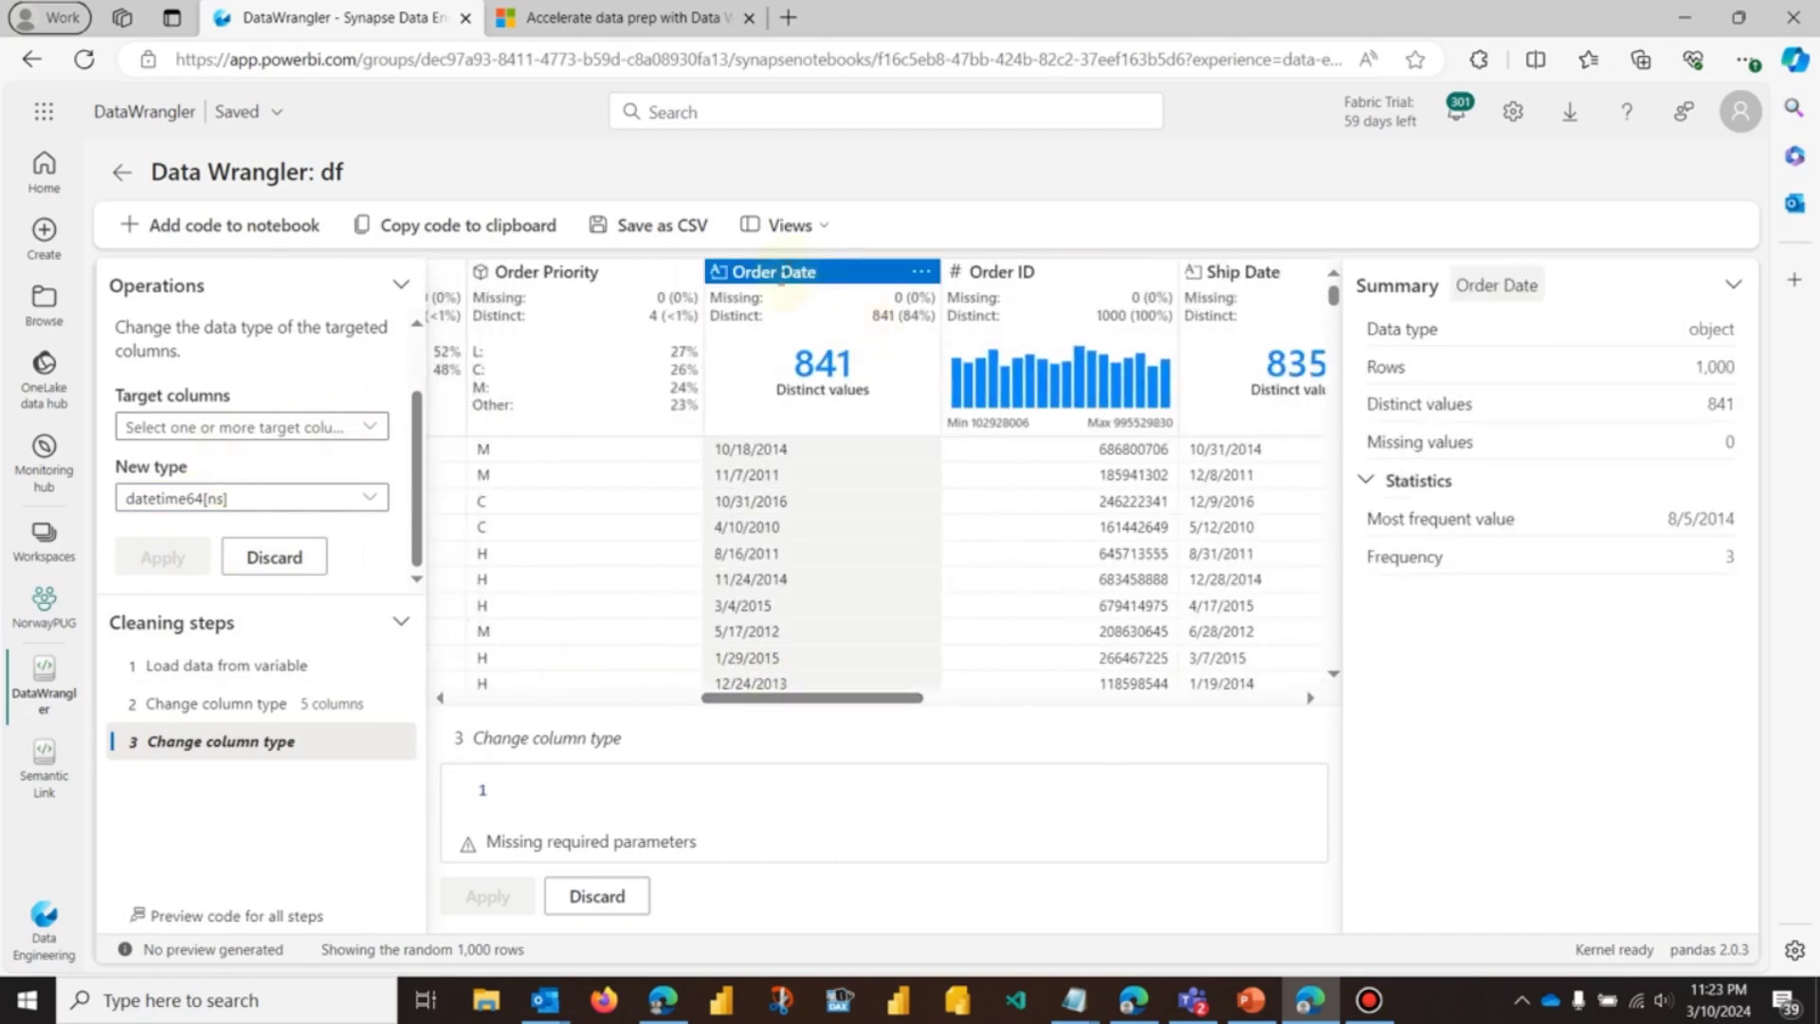
left_click(368, 426)
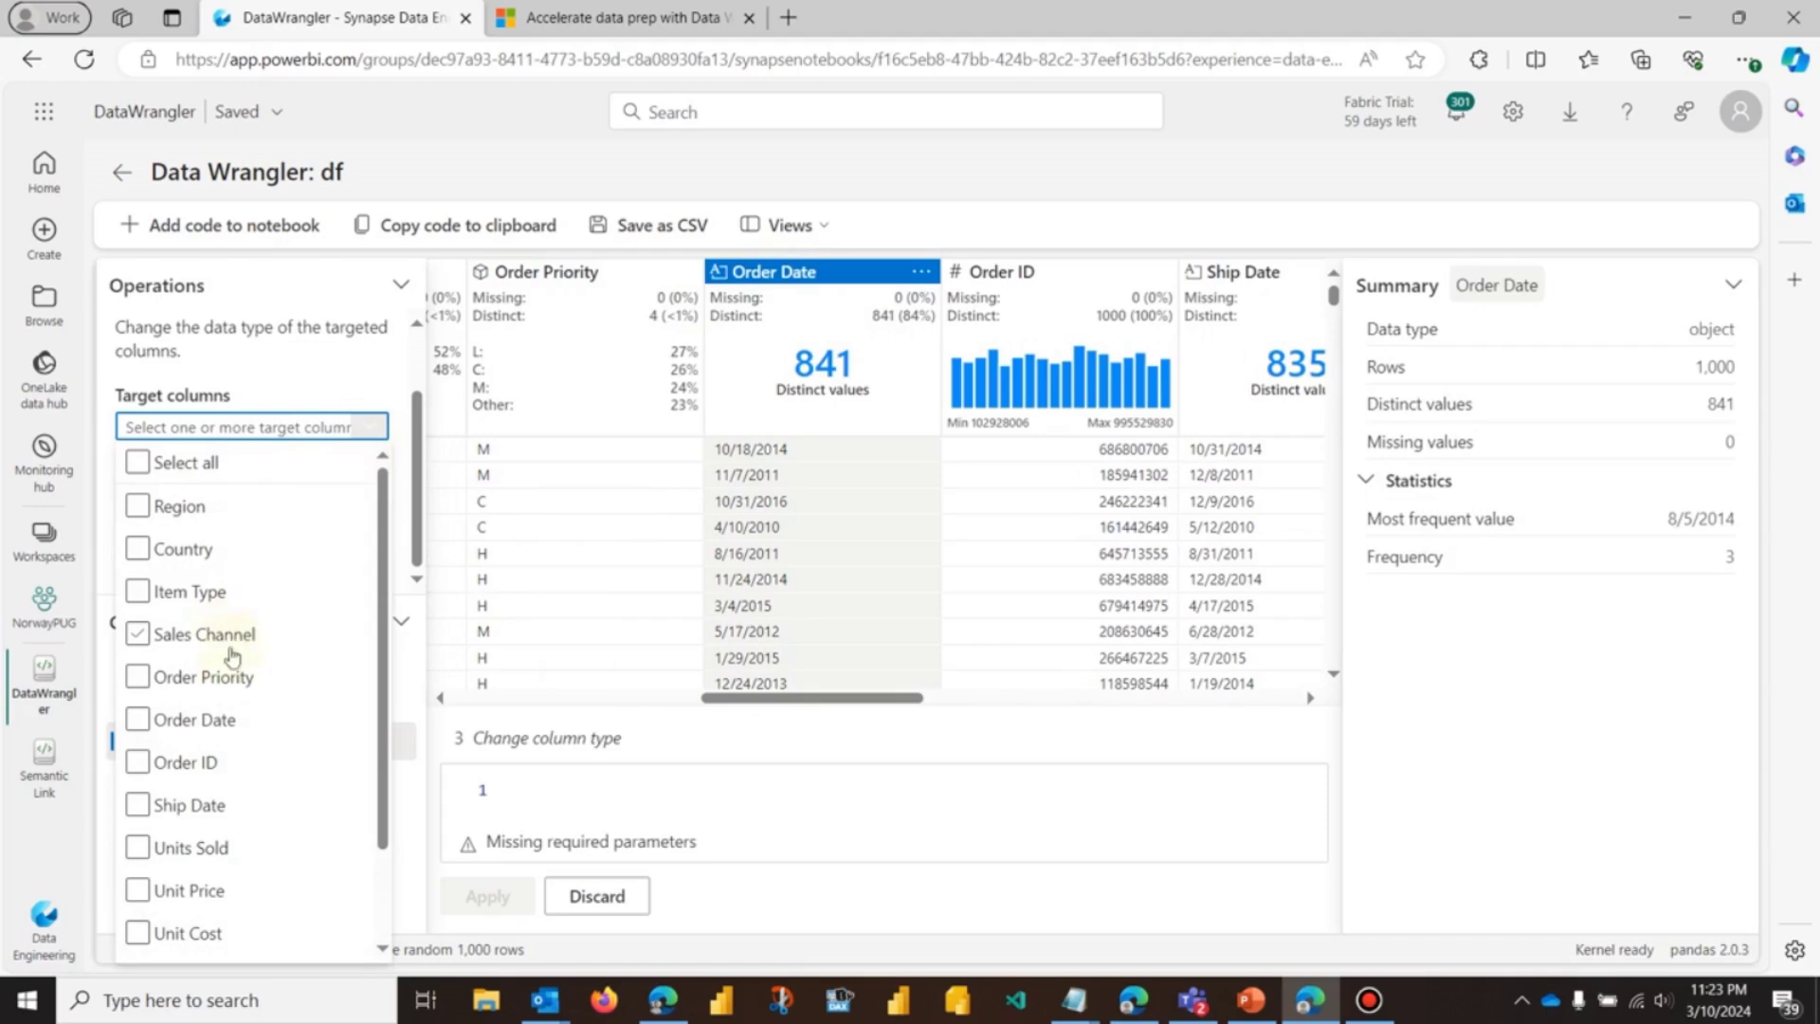
left_click(419, 533)
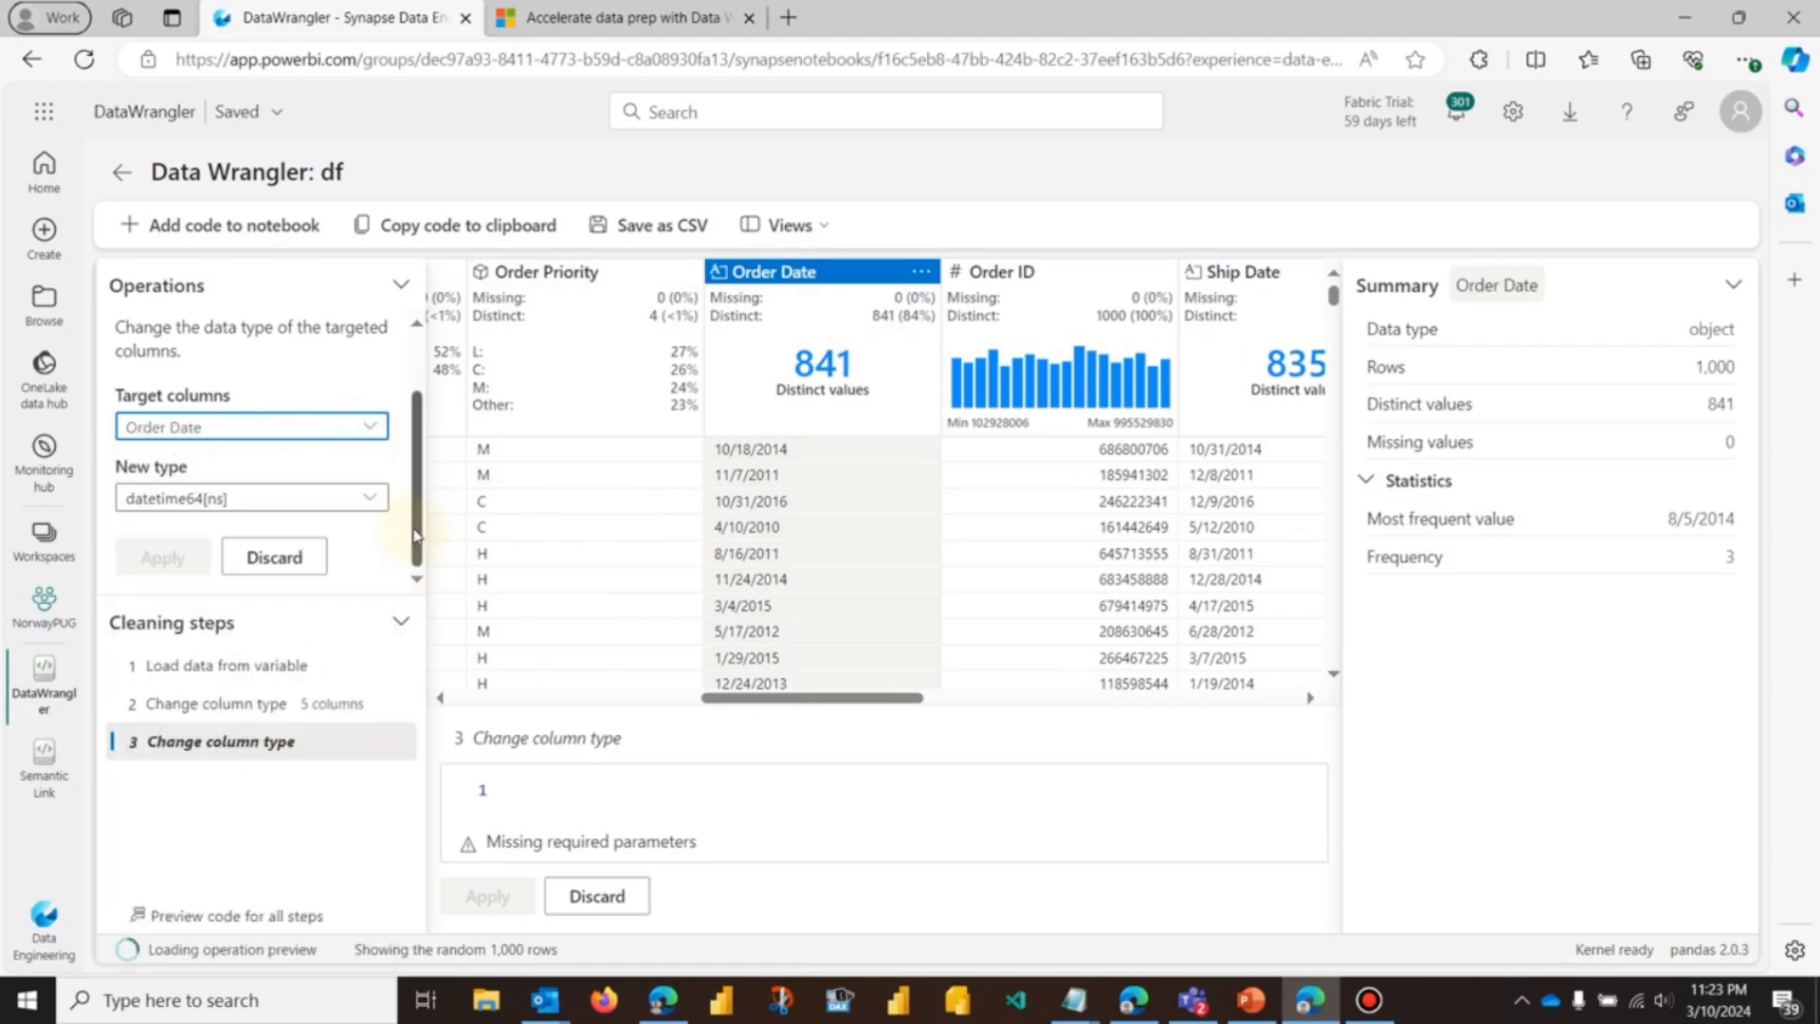
left_click(331, 498)
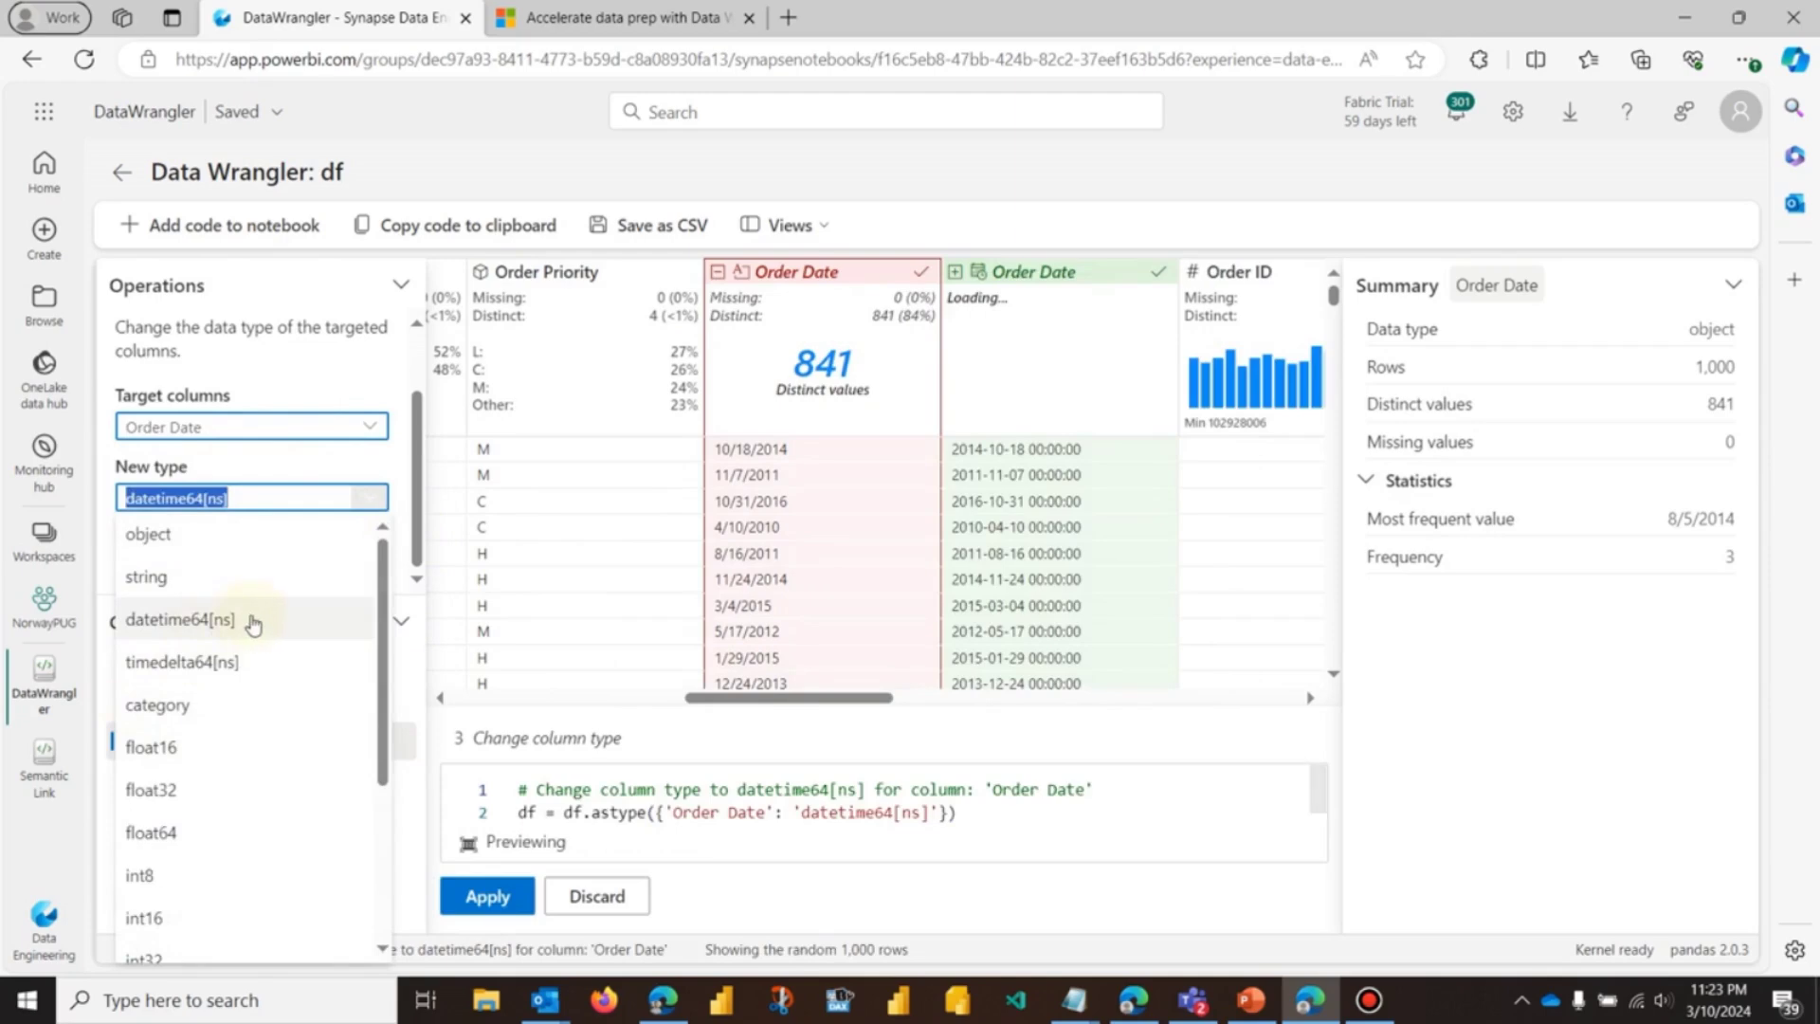
left_click(252, 622)
left_click(157, 564)
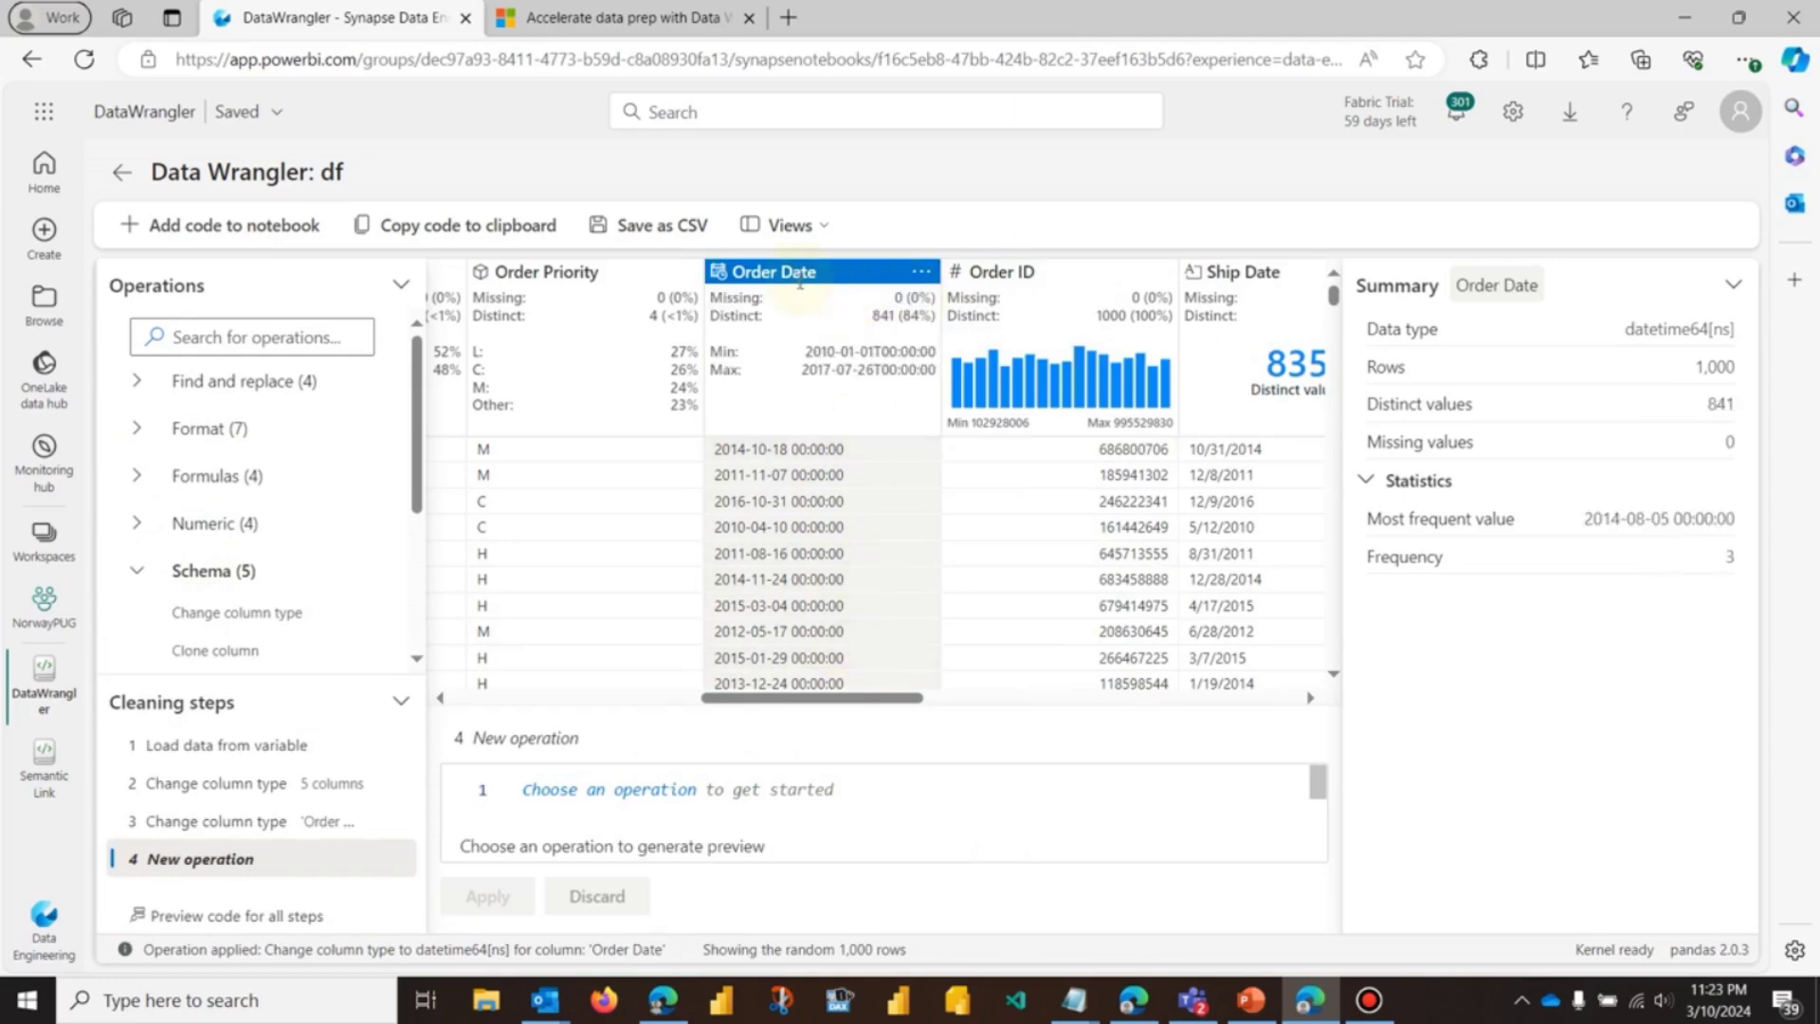
Step: Start New column by example on Order Date, naming it Year with example value 2014
left_click(136, 570)
left_click_drag(418, 459, 414, 588)
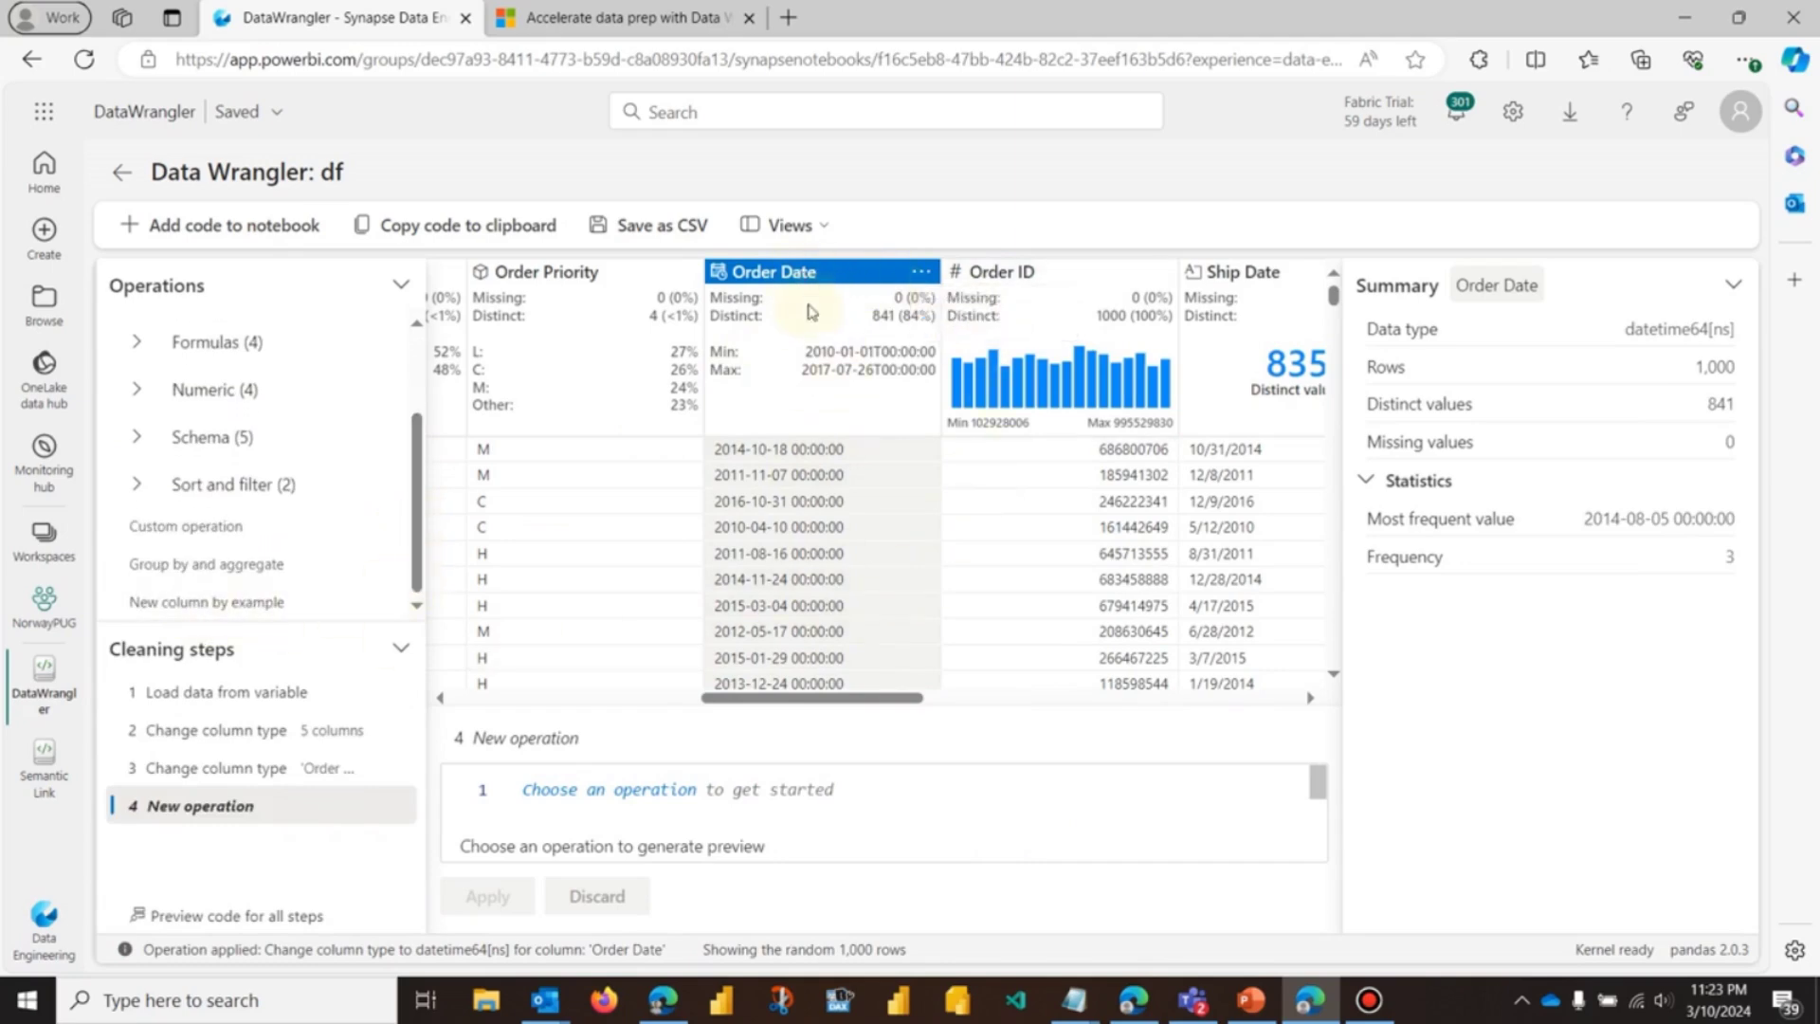
left_click(198, 610)
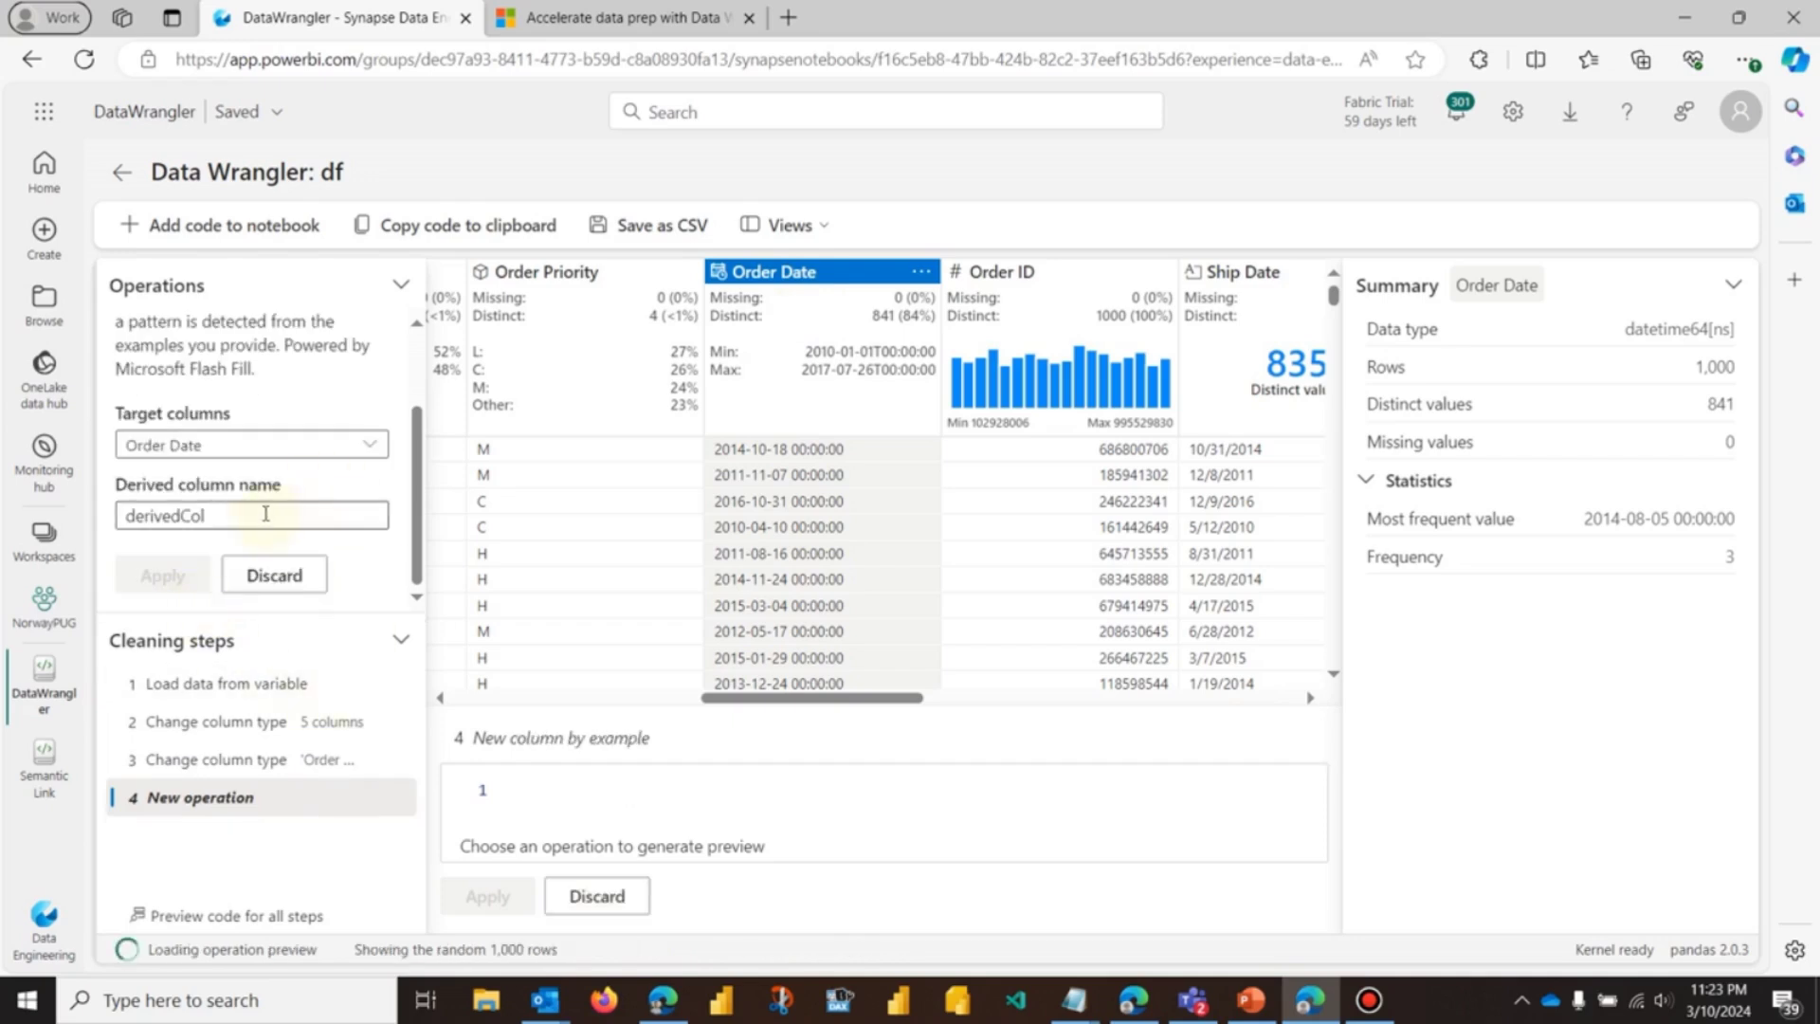
key("ctrl+a")
key("Caps_Lock")
type("Year")
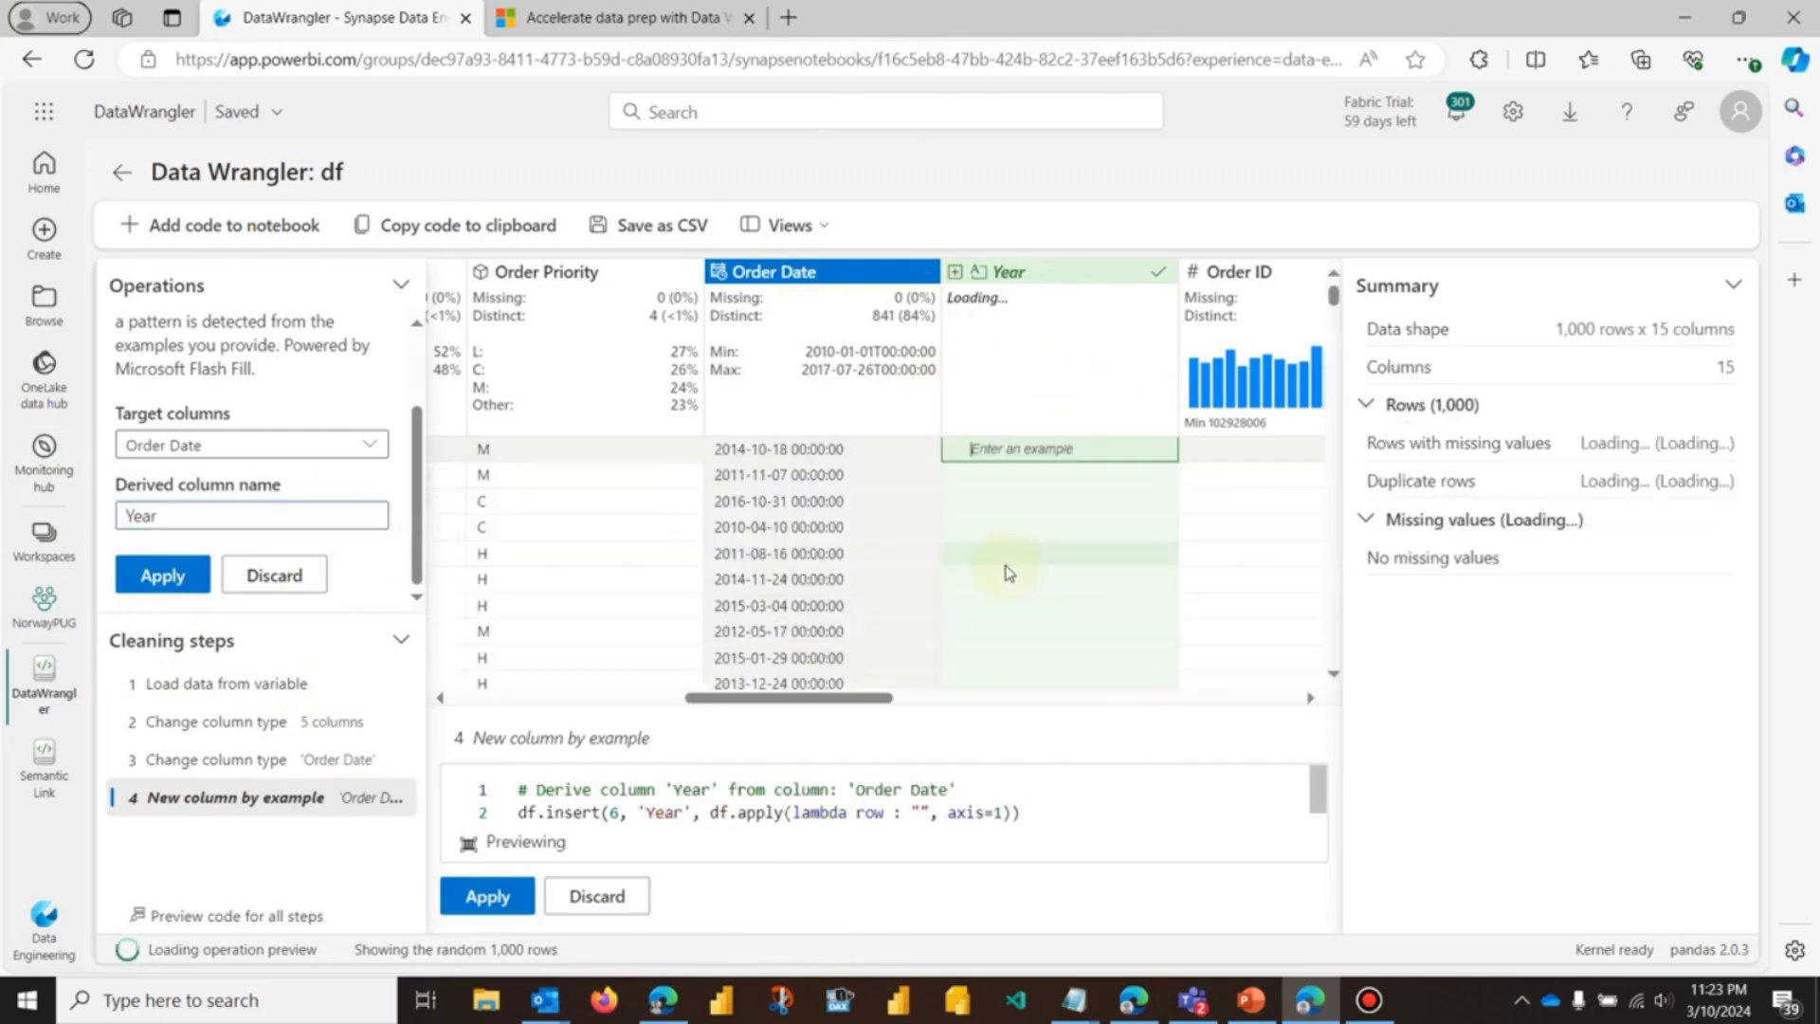
type("2014")
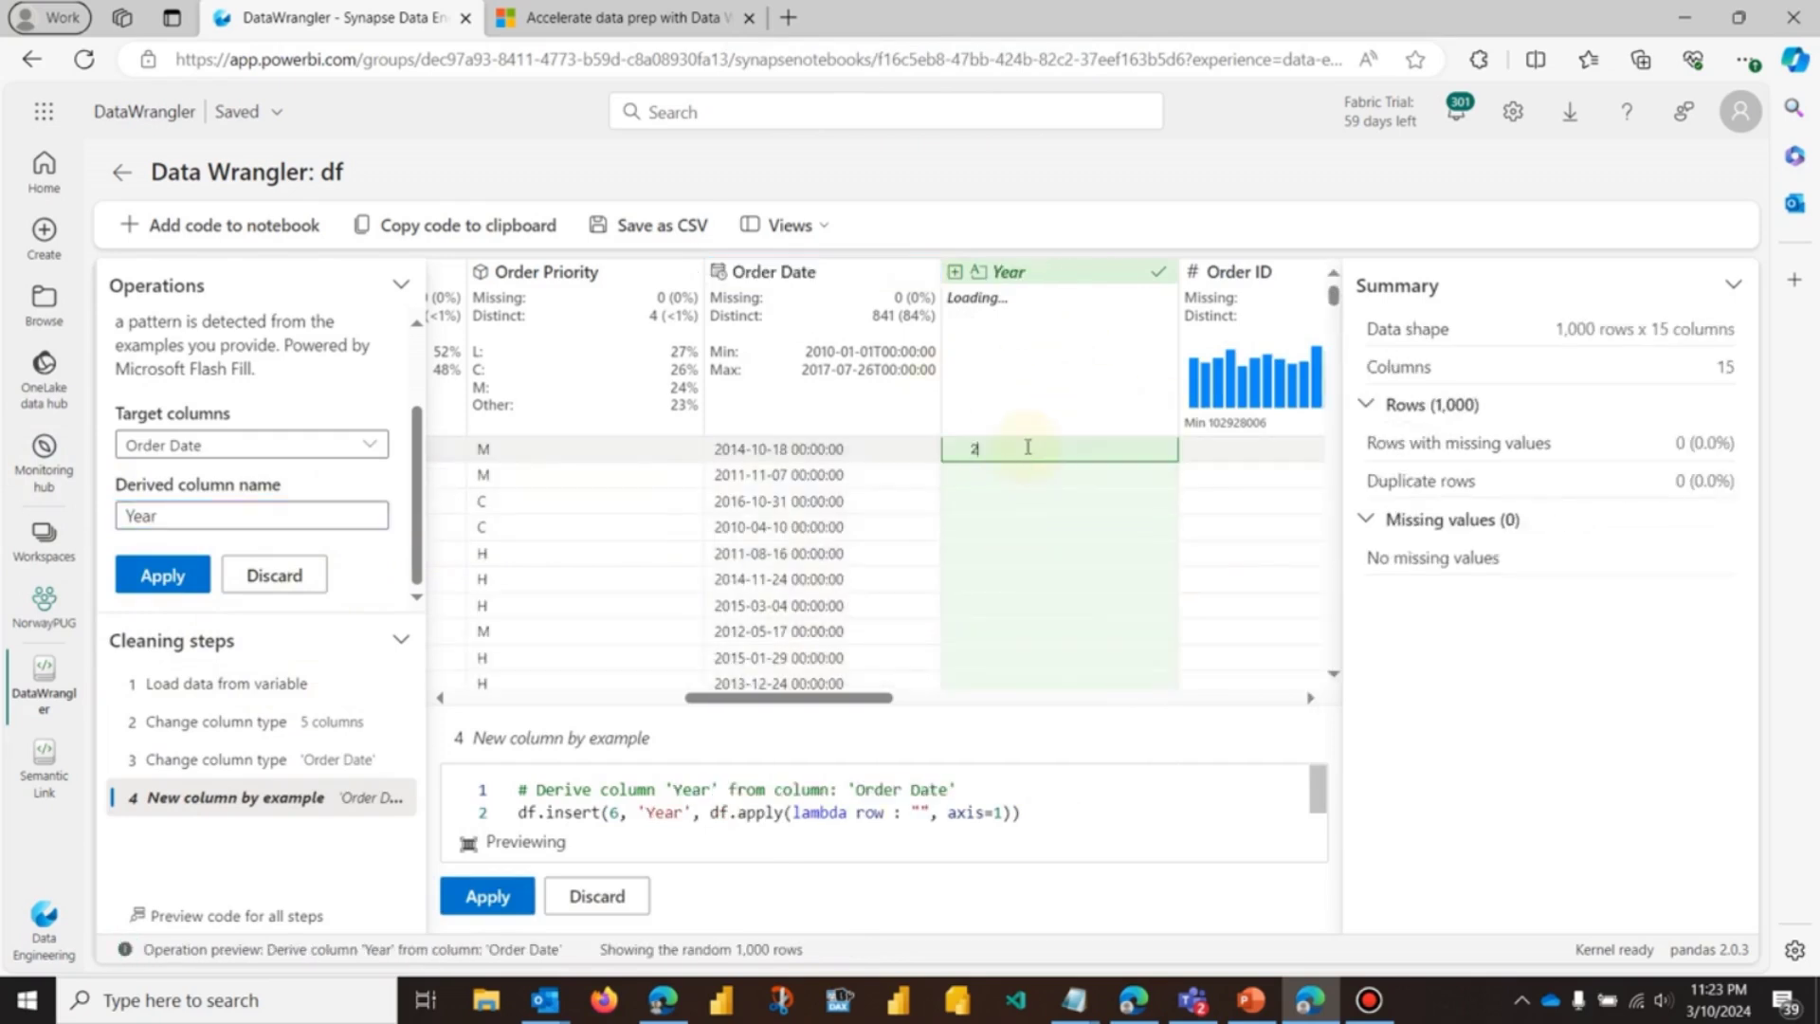
left_click(1007, 475)
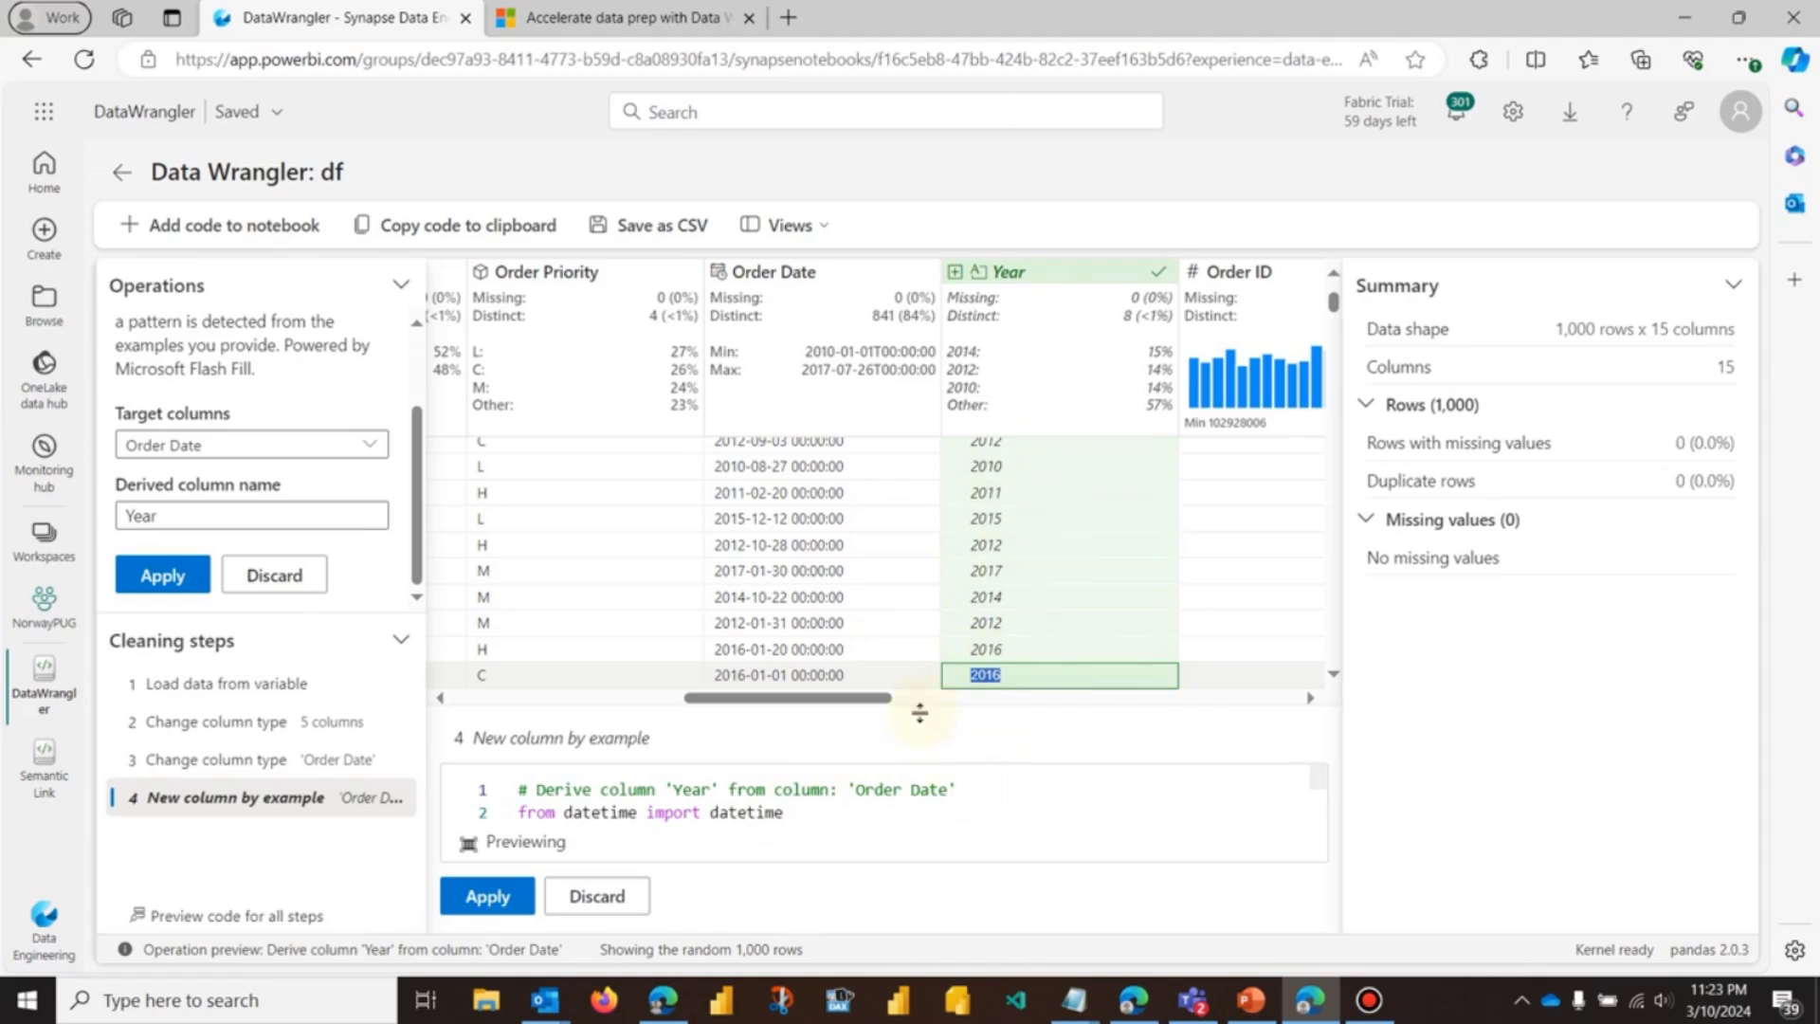
Step: Review the generated year code, apply the Year column, then check Total Cost and Total Profit stats
left_click_drag(919, 713, 938, 531)
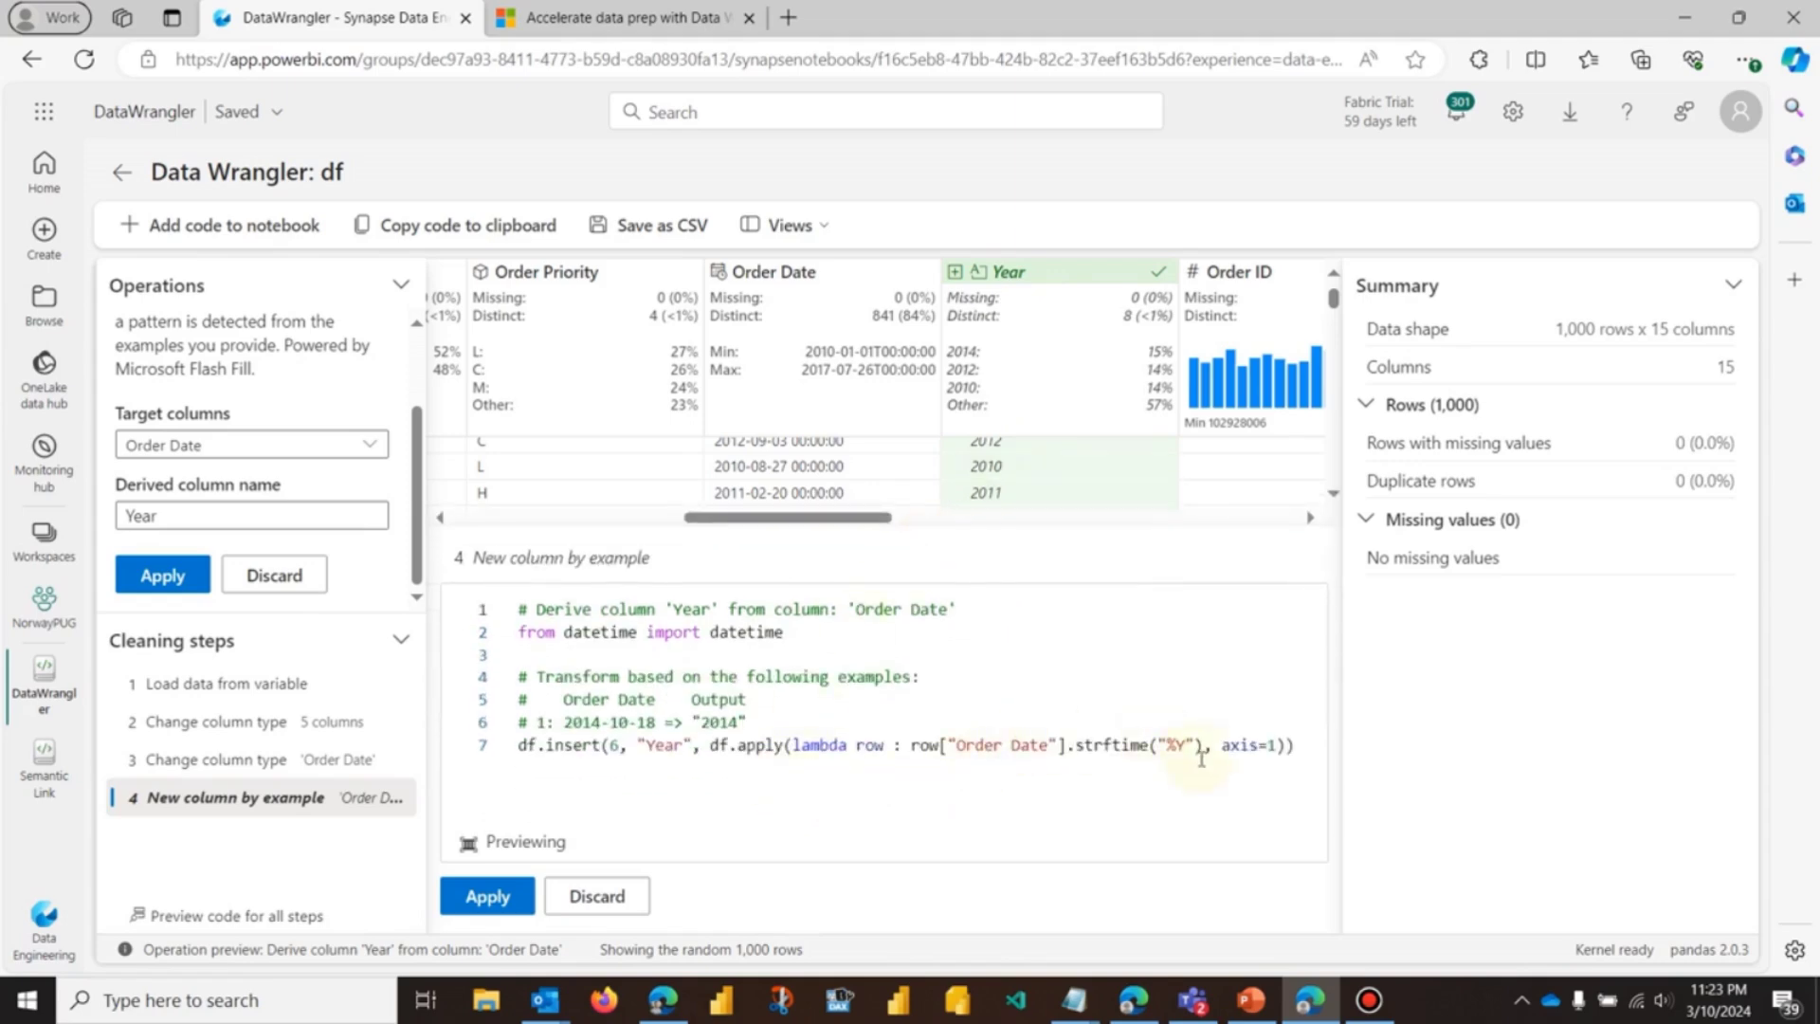
left_click_drag(1200, 747, 1130, 746)
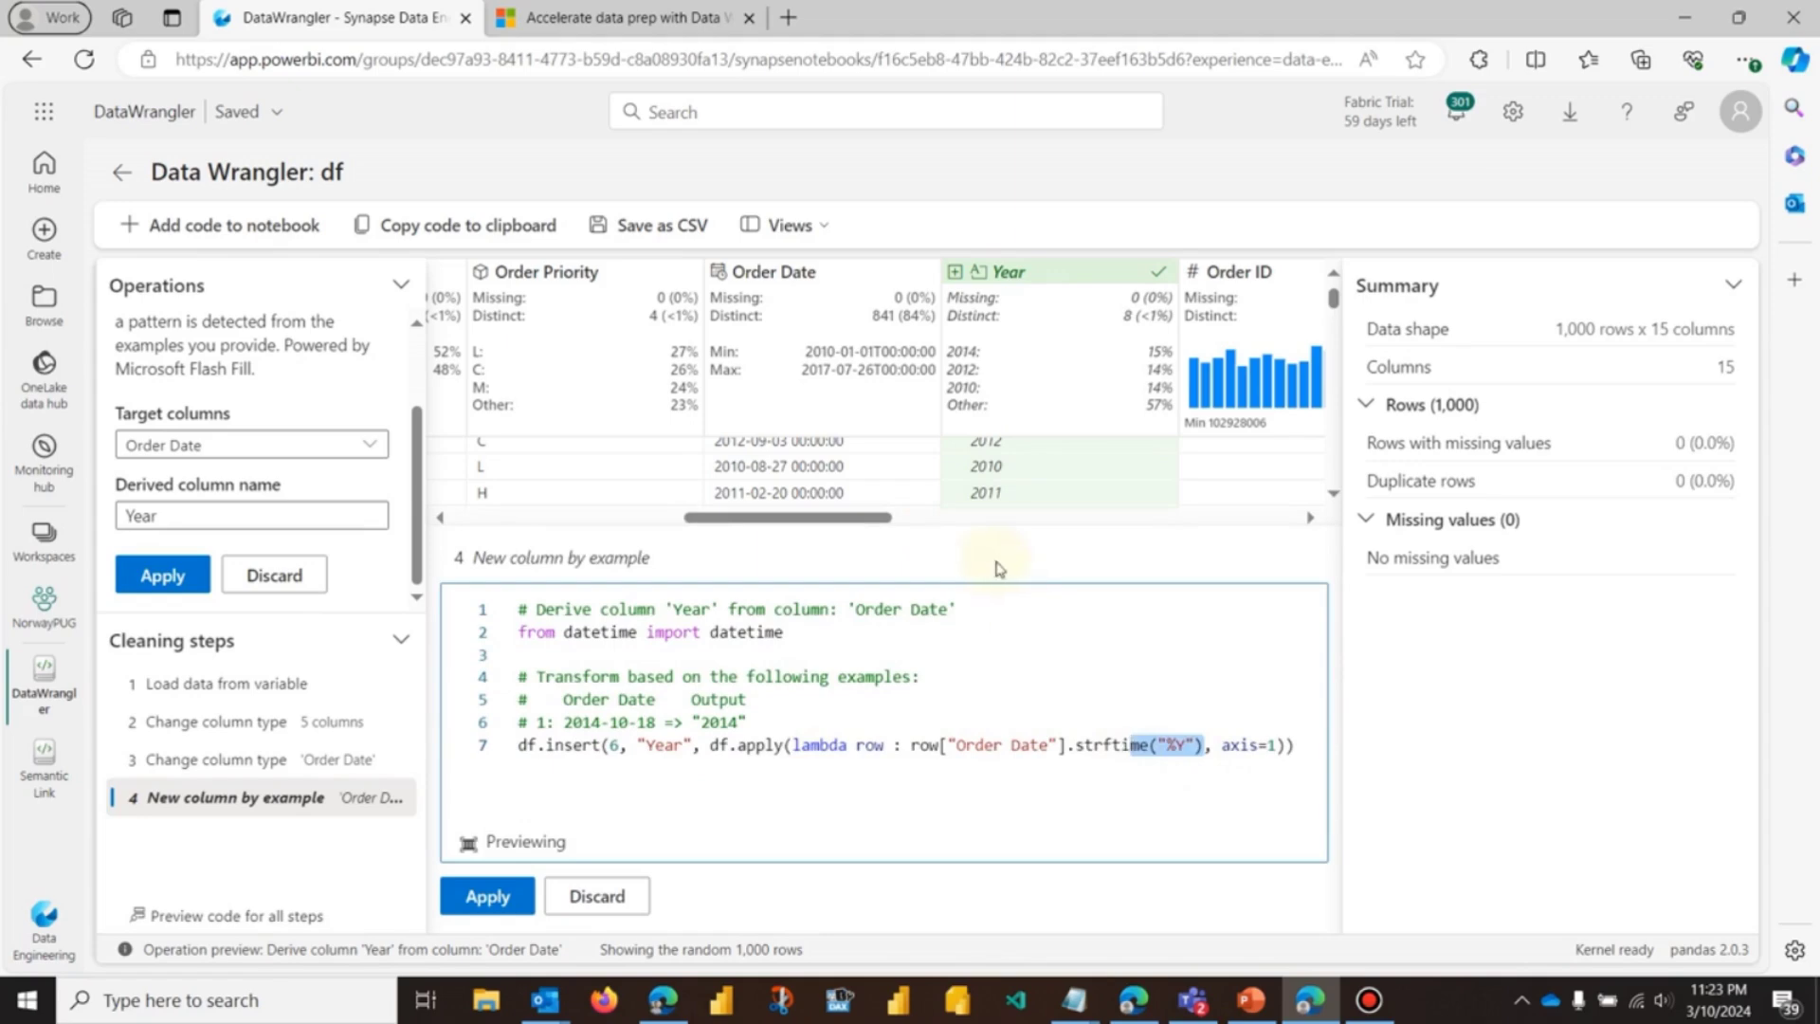
left_click_drag(971, 532, 960, 773)
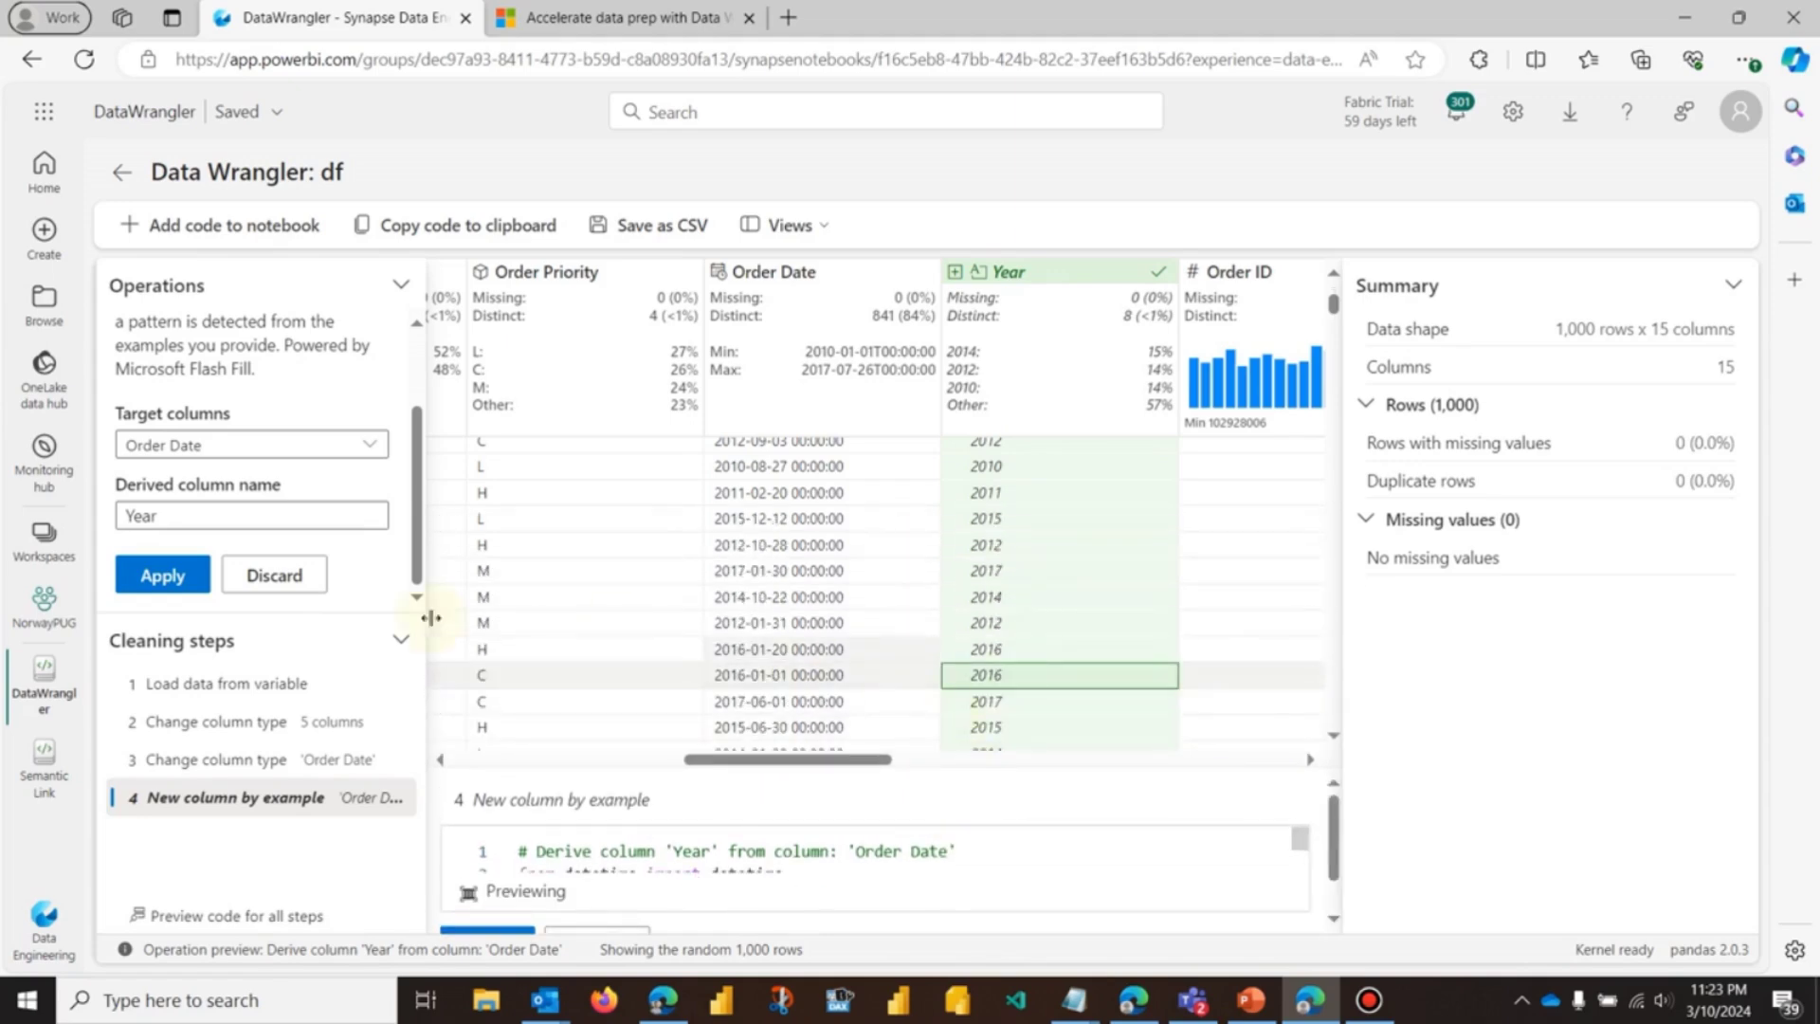
left_click(149, 579)
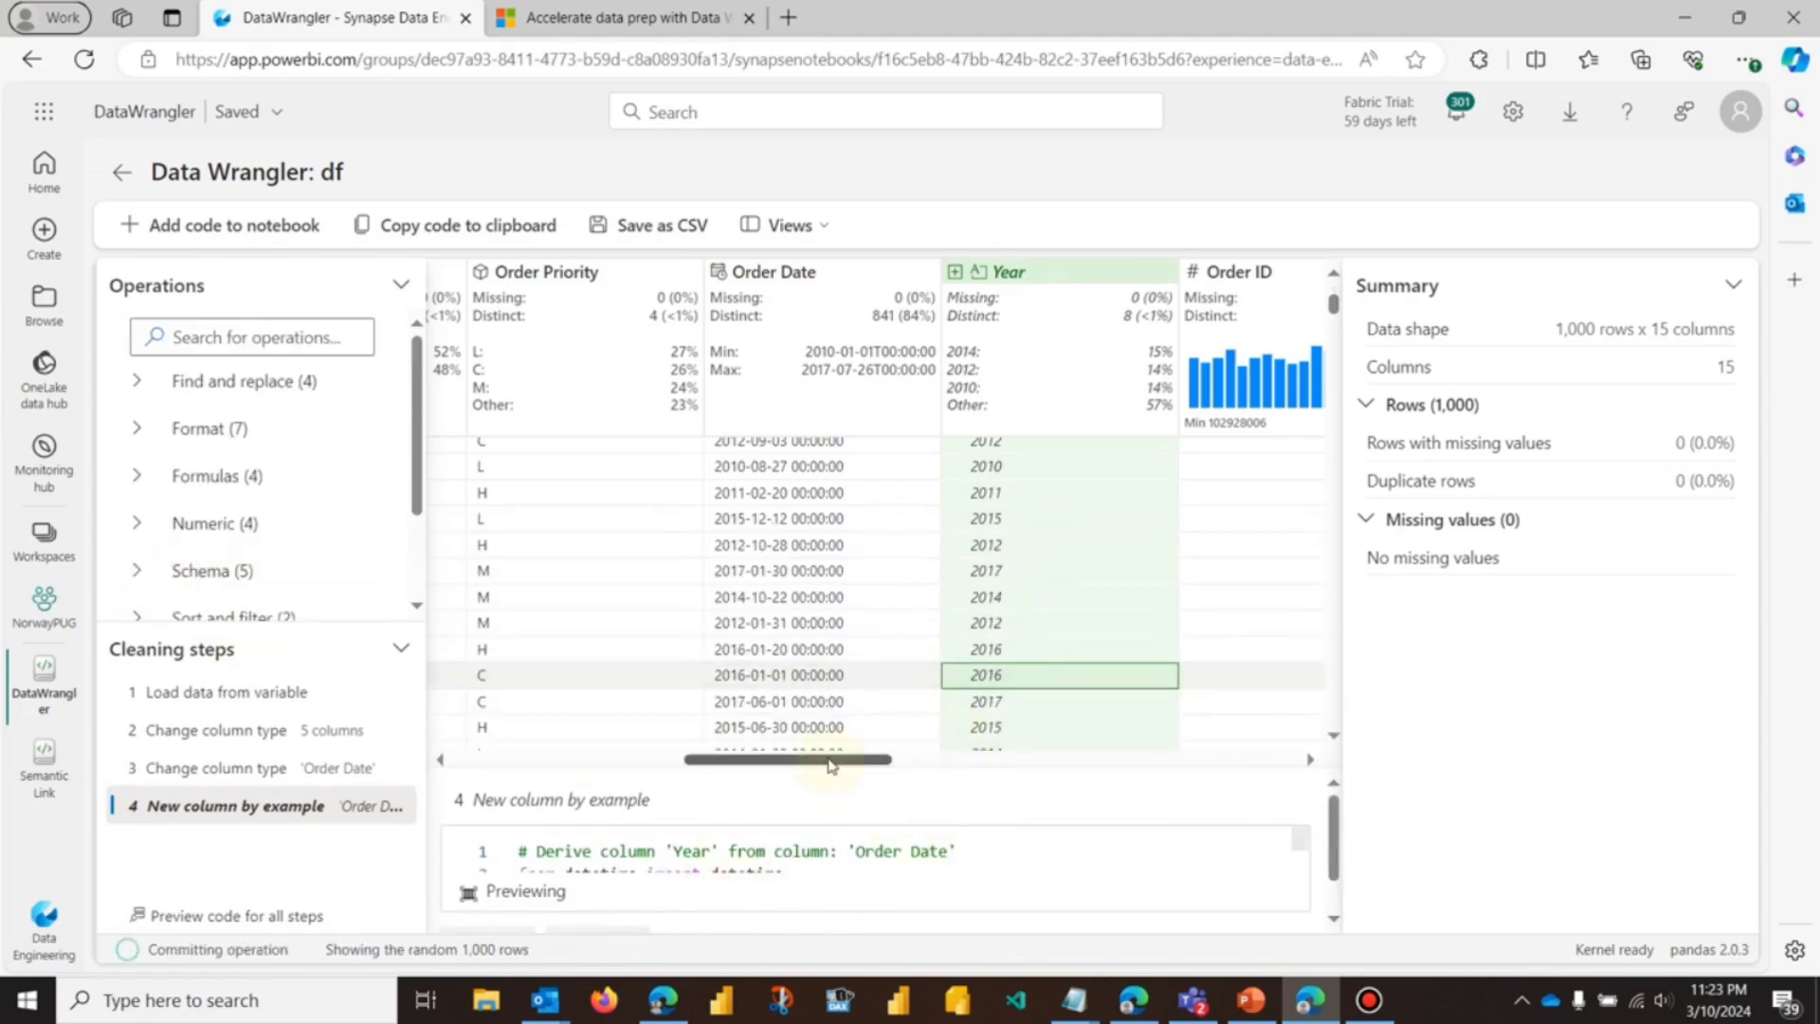
left_click_drag(834, 760, 1301, 773)
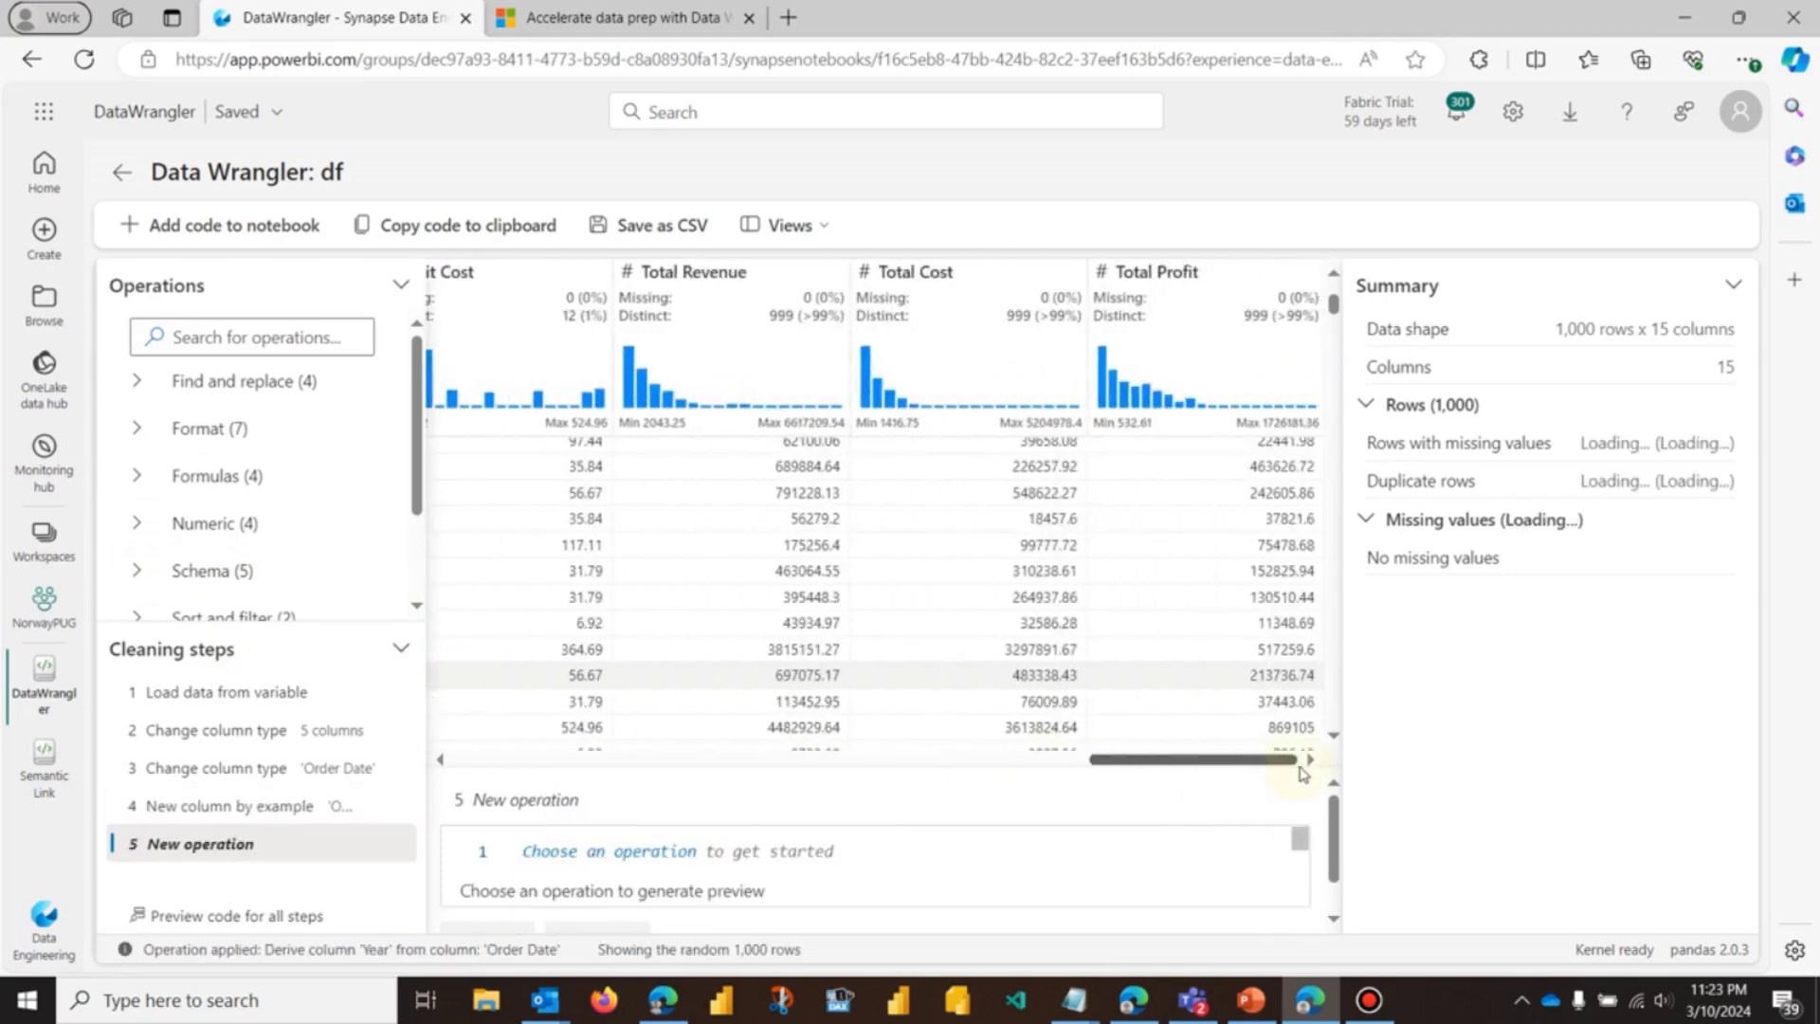
left_click(986, 281)
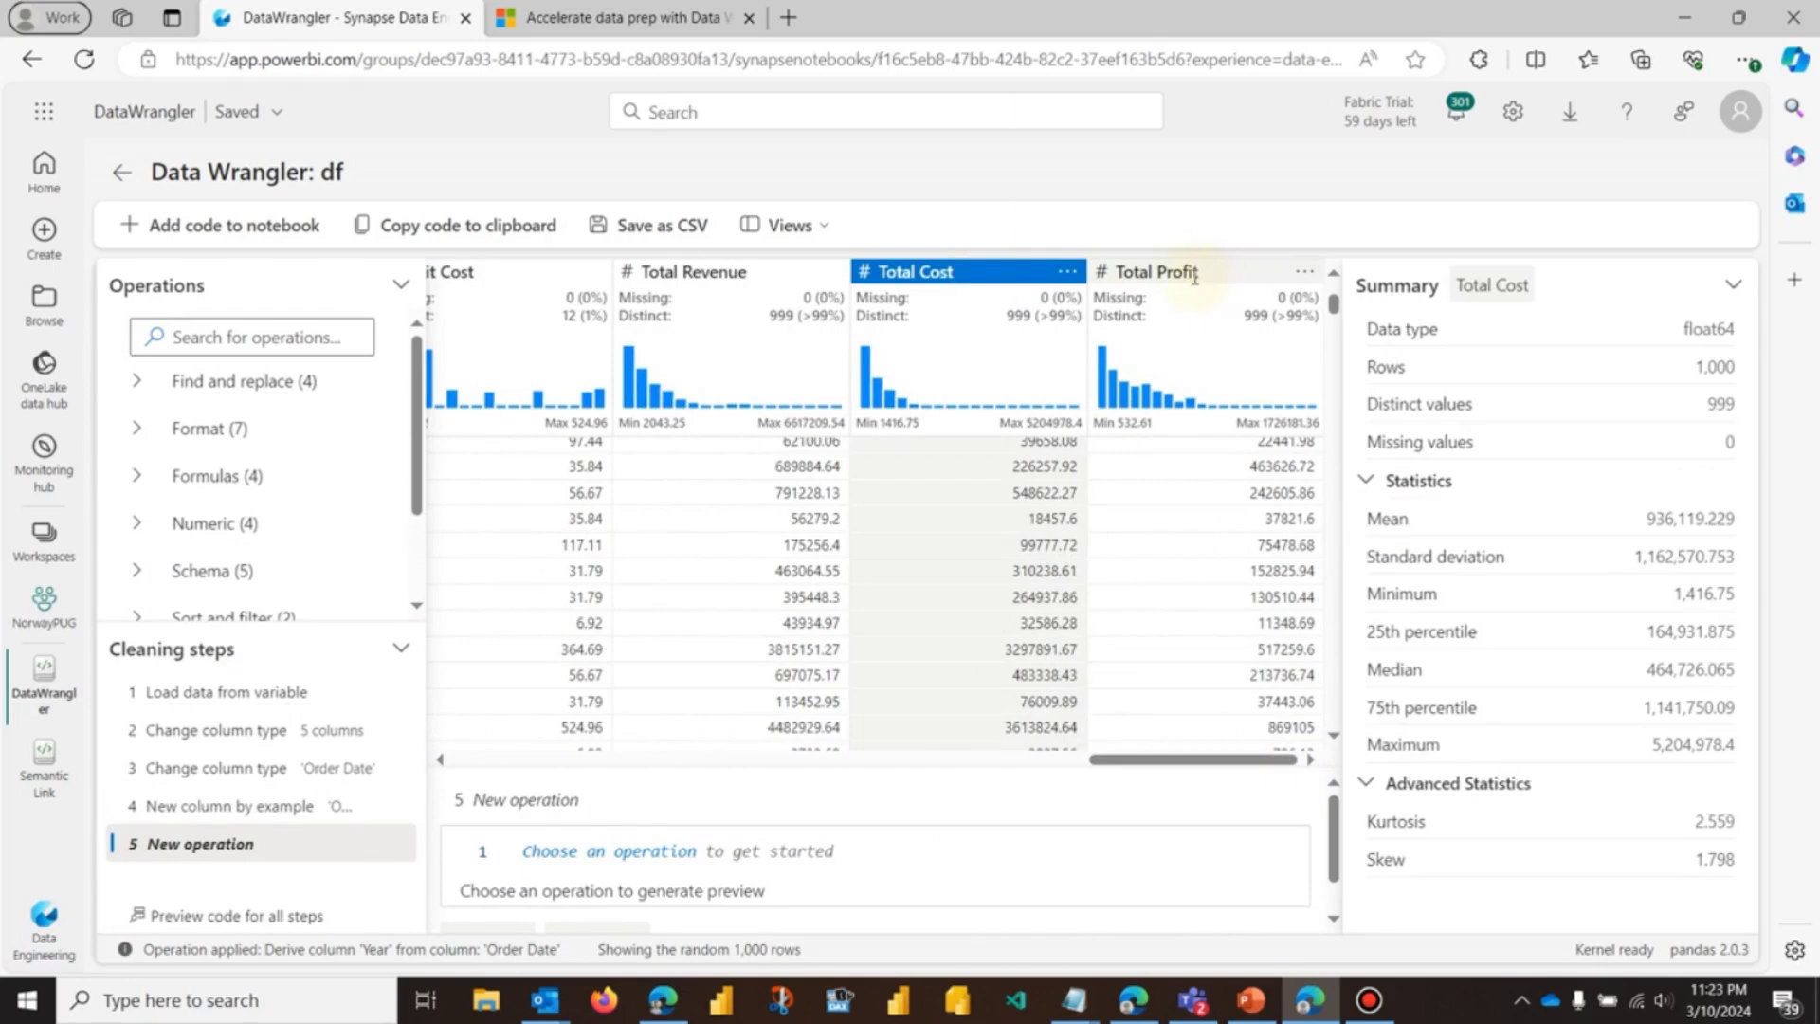
left_click(1231, 279)
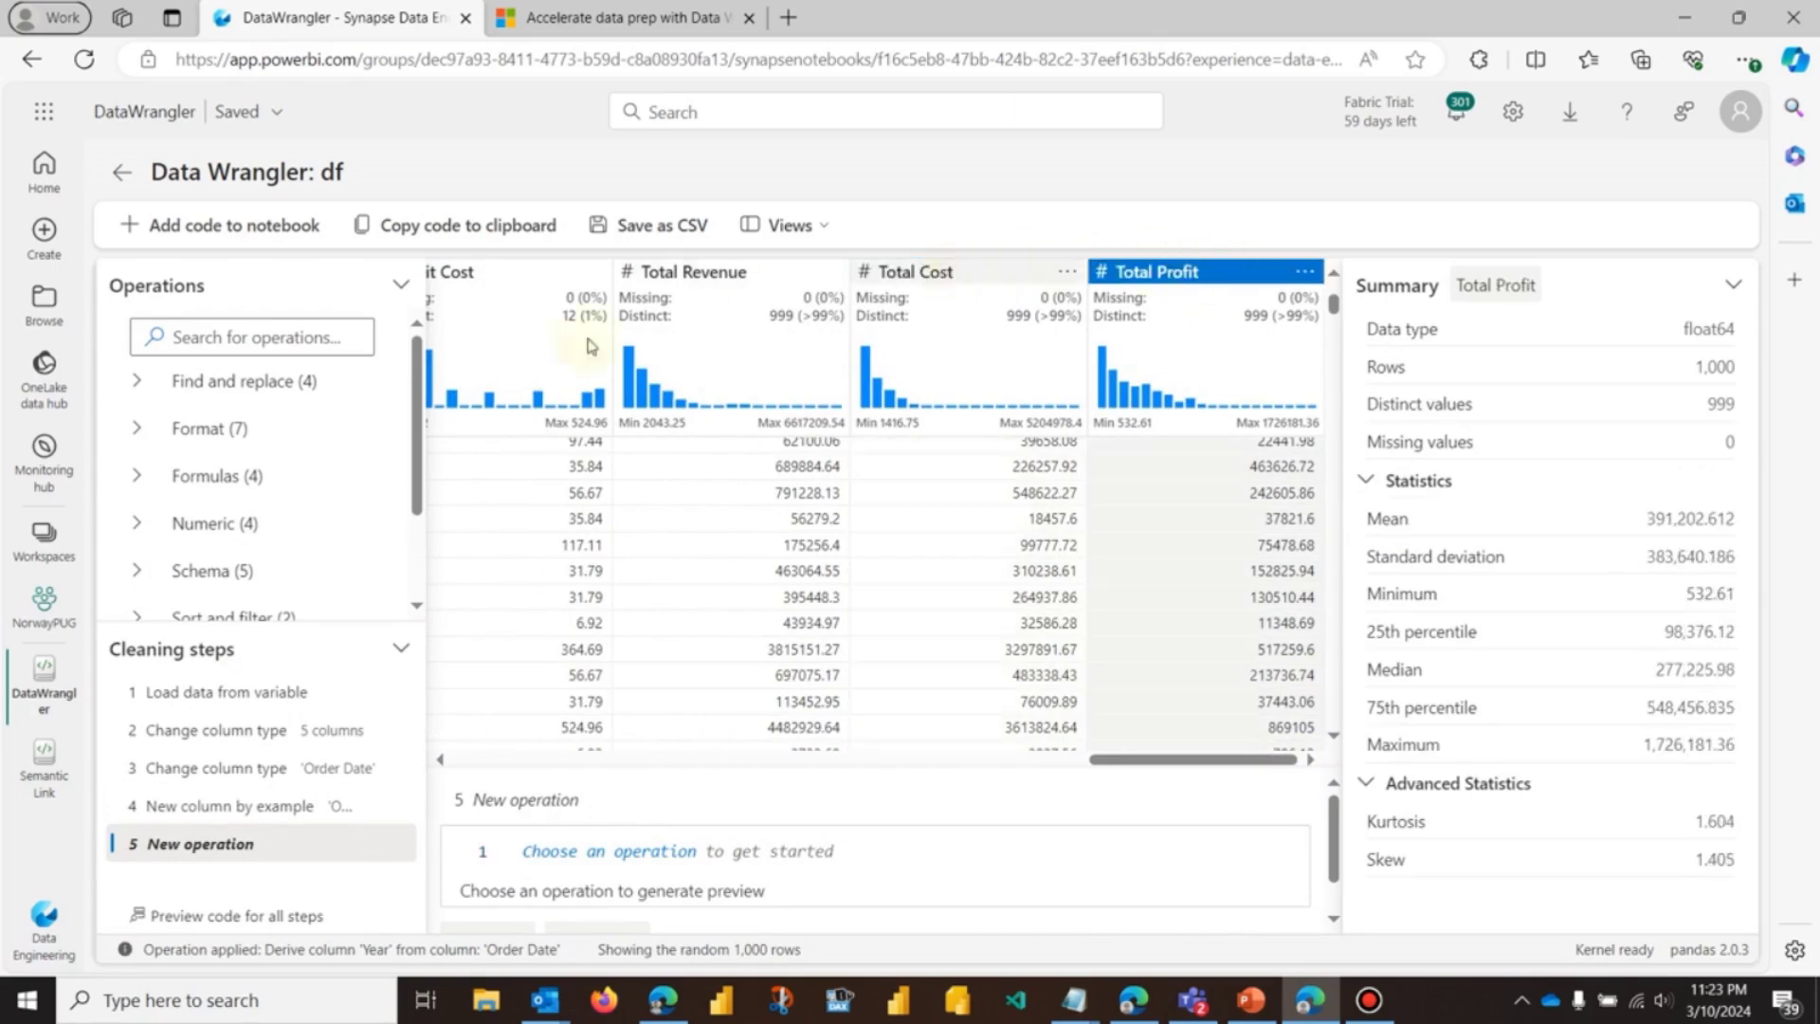
left_click_drag(419, 445, 414, 600)
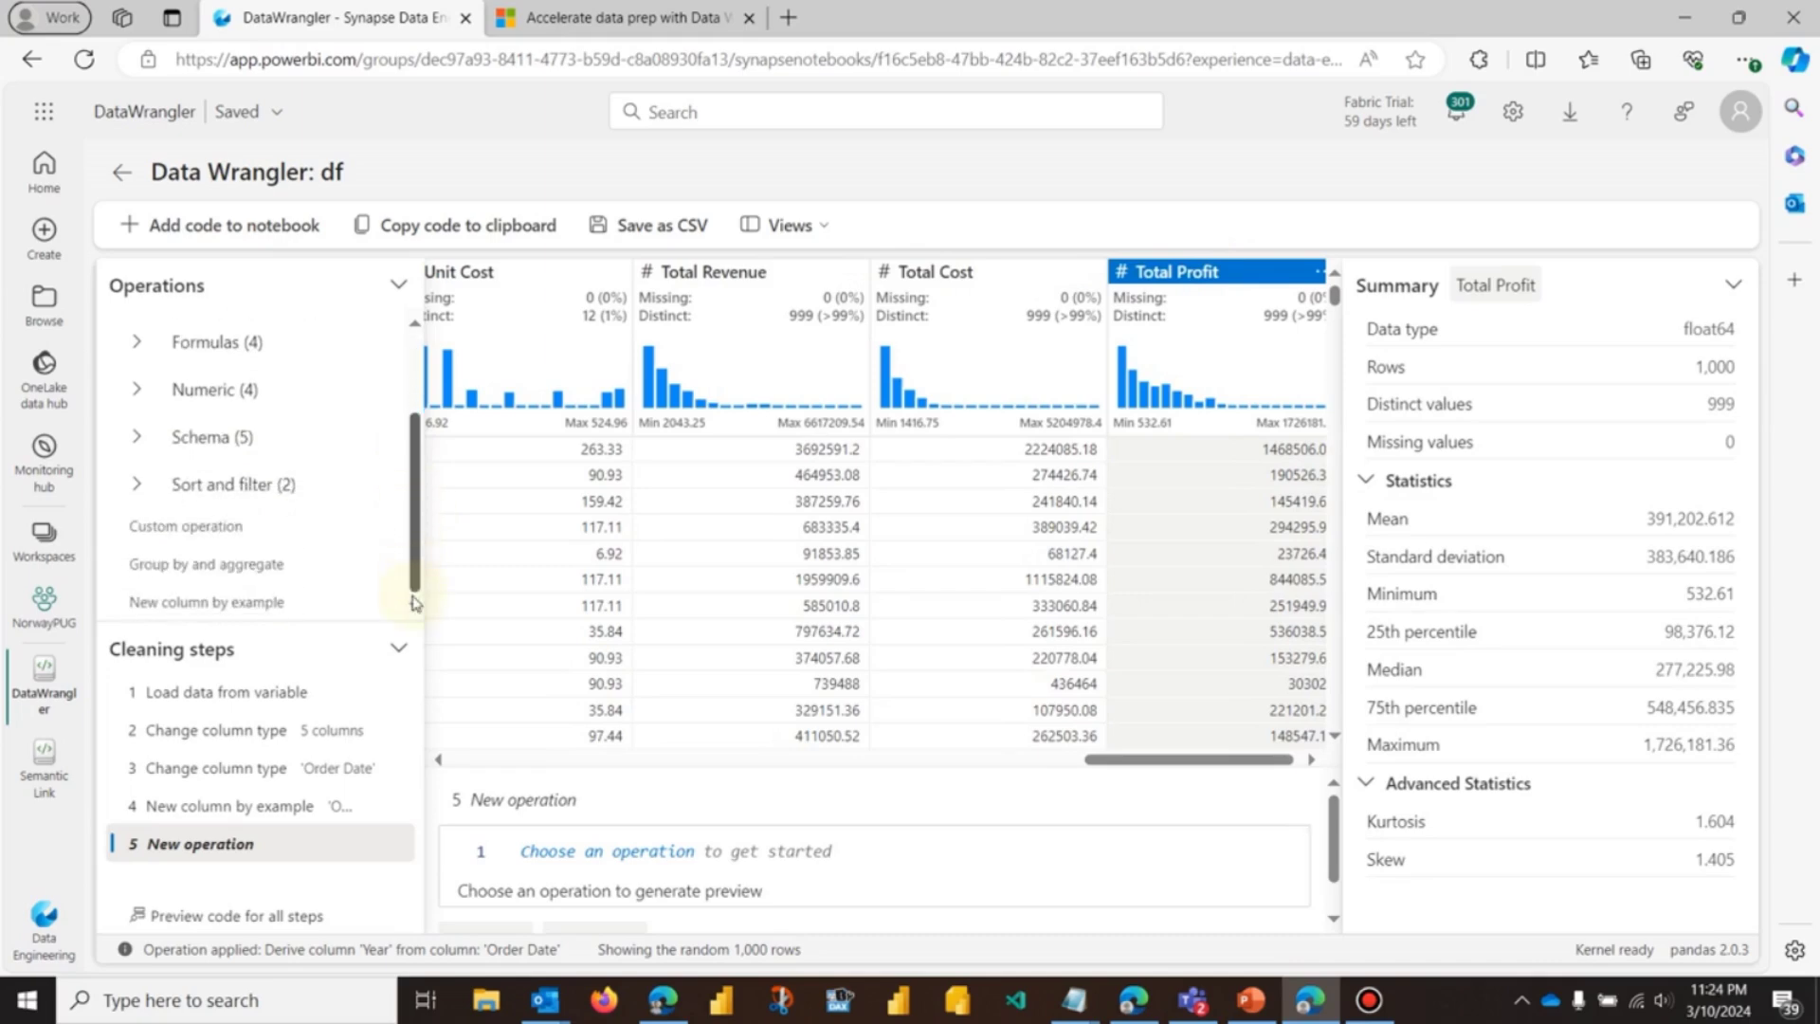
Step: Try and cancel the Custom operation and New column by example operations
left_click(266, 529)
left_click(881, 903)
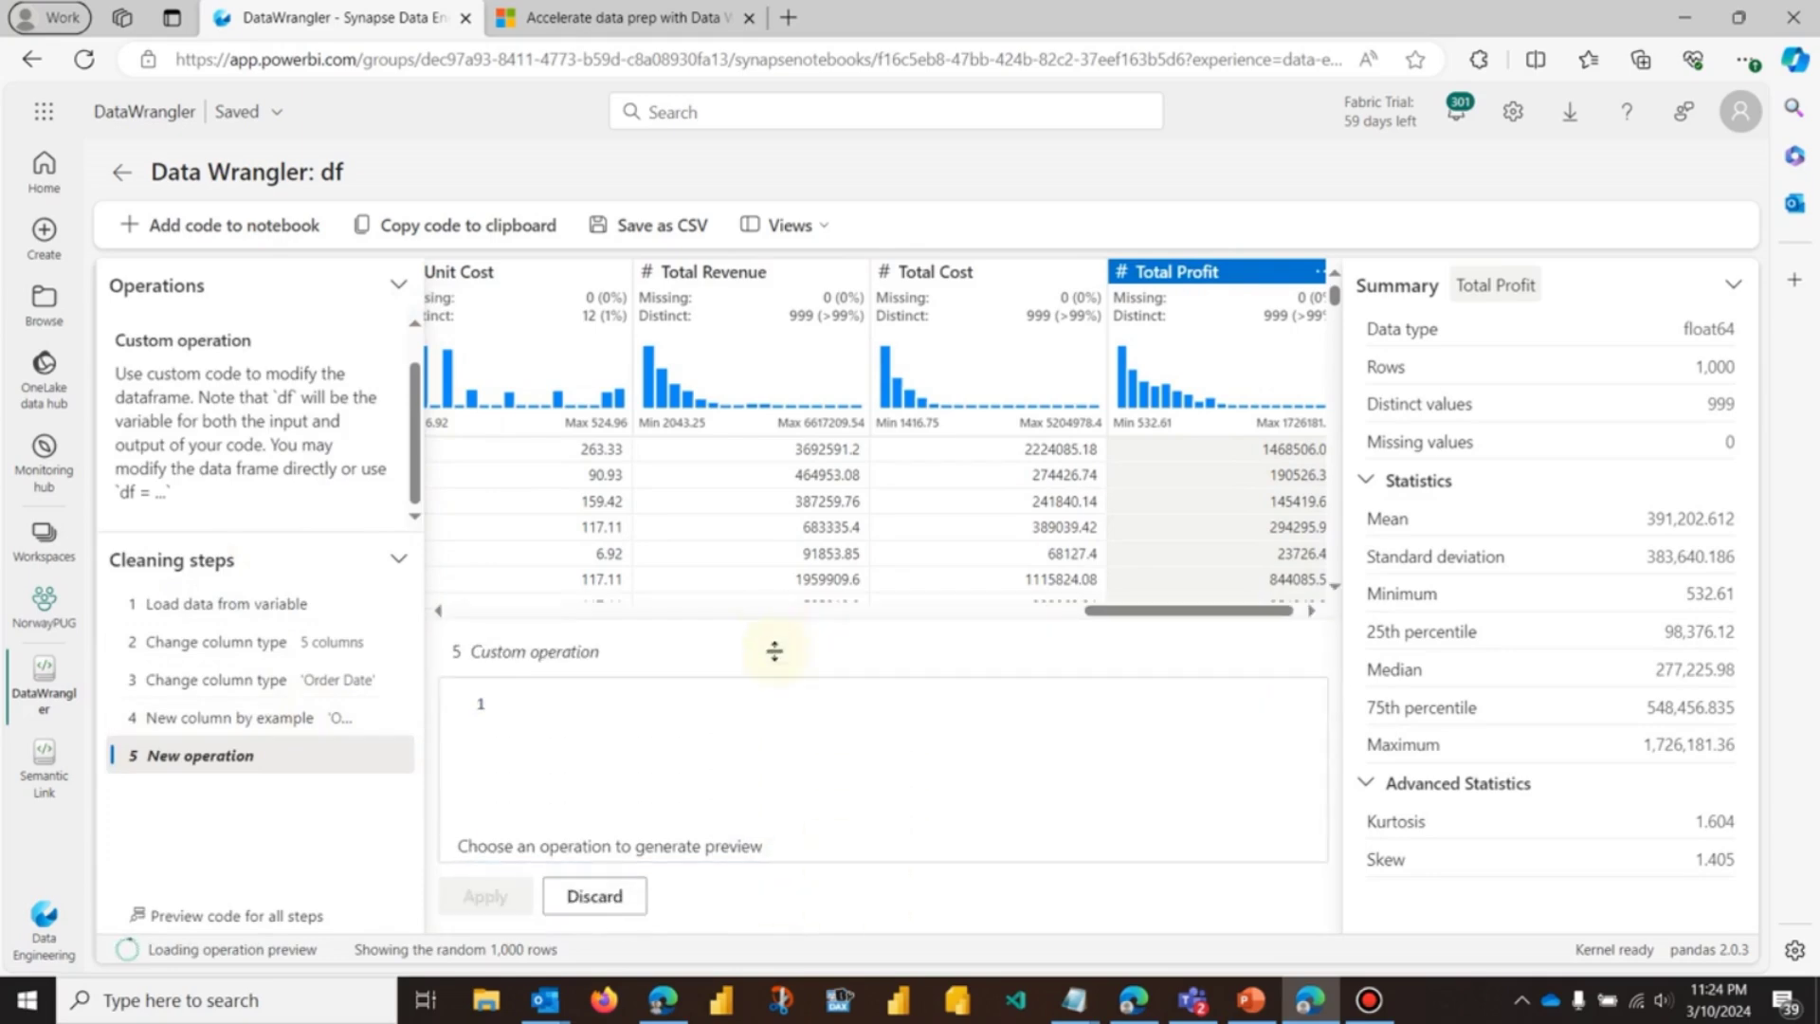
left_click(595, 896)
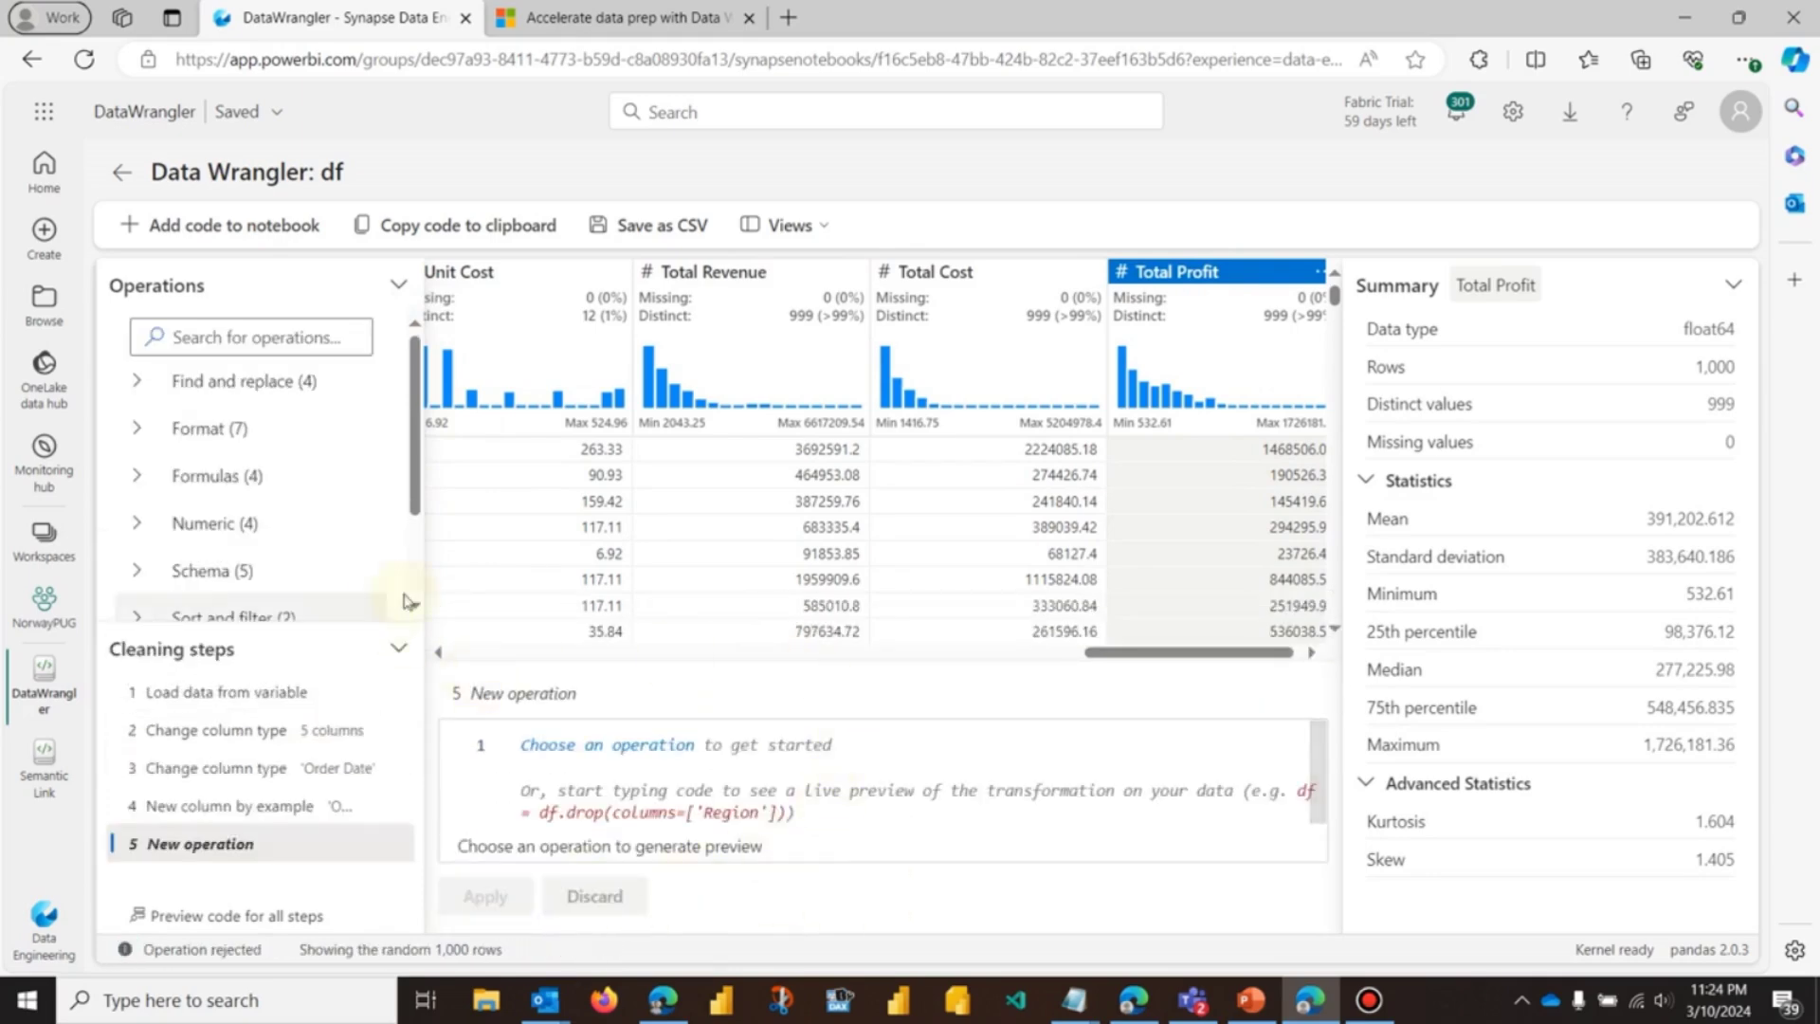
left_click_drag(410, 464, 417, 590)
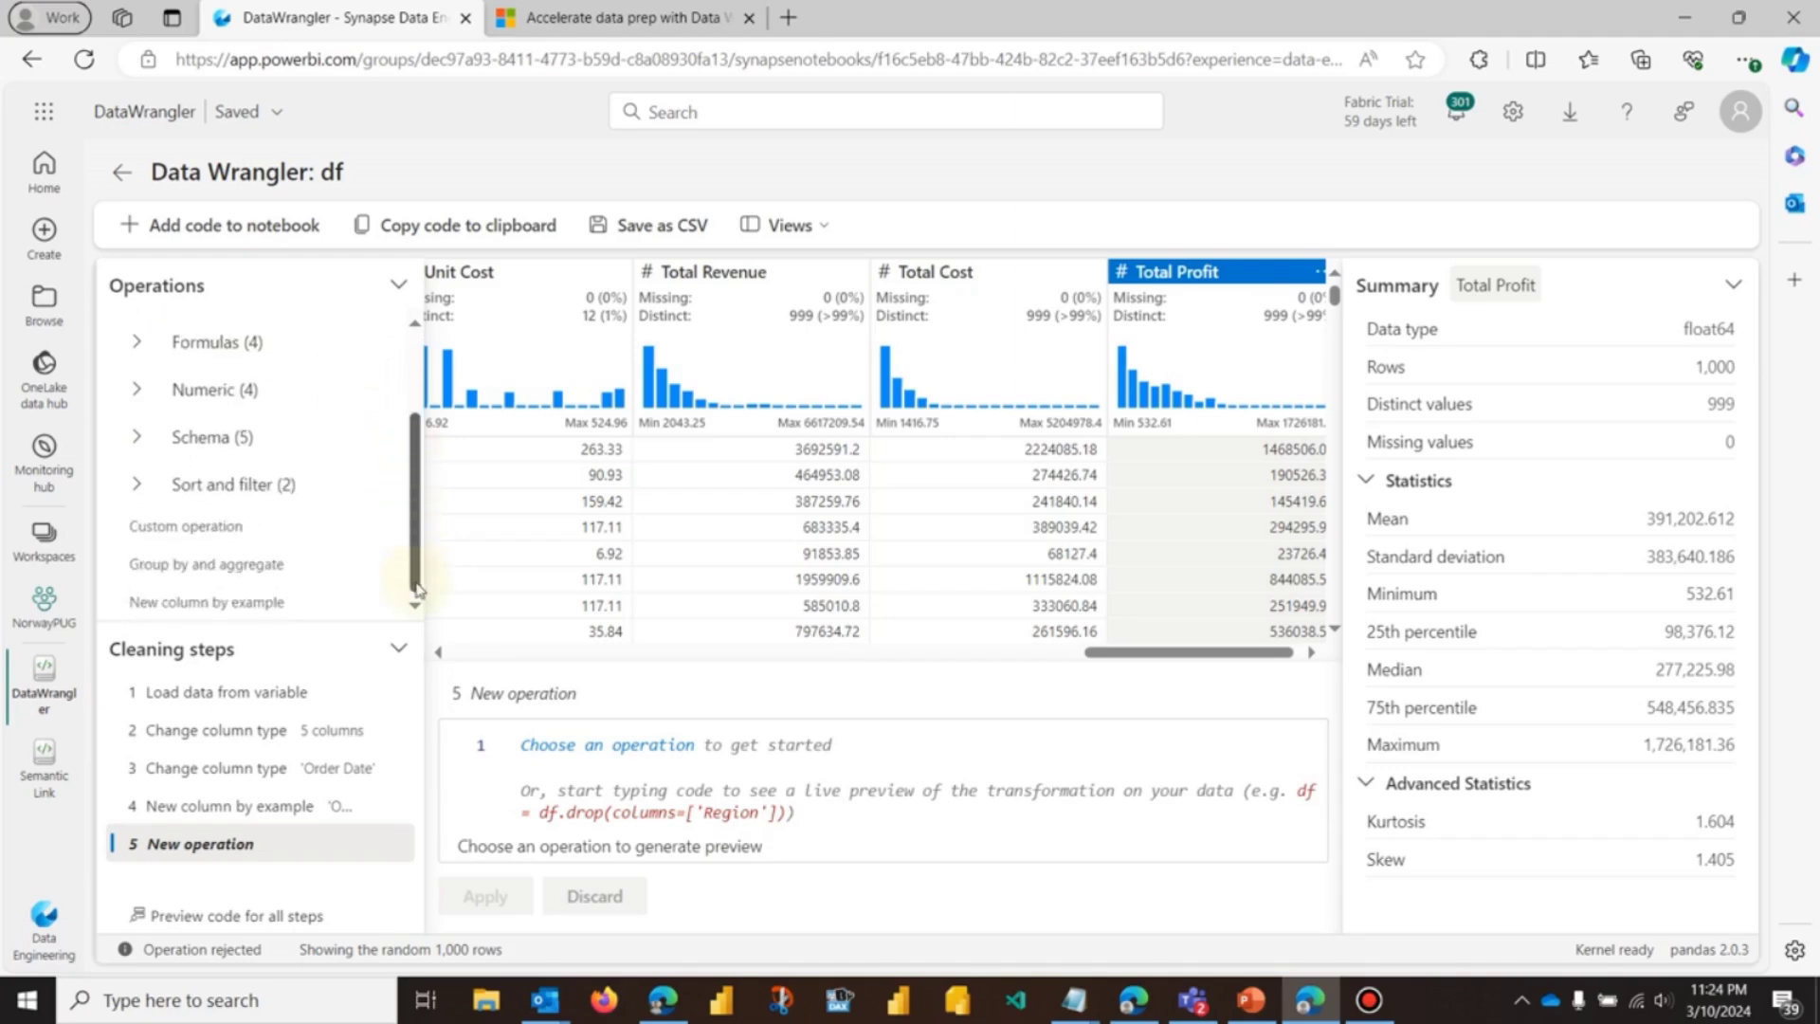
left_click_drag(422, 512, 428, 408)
left_click_drag(422, 477, 423, 626)
left_click(264, 603)
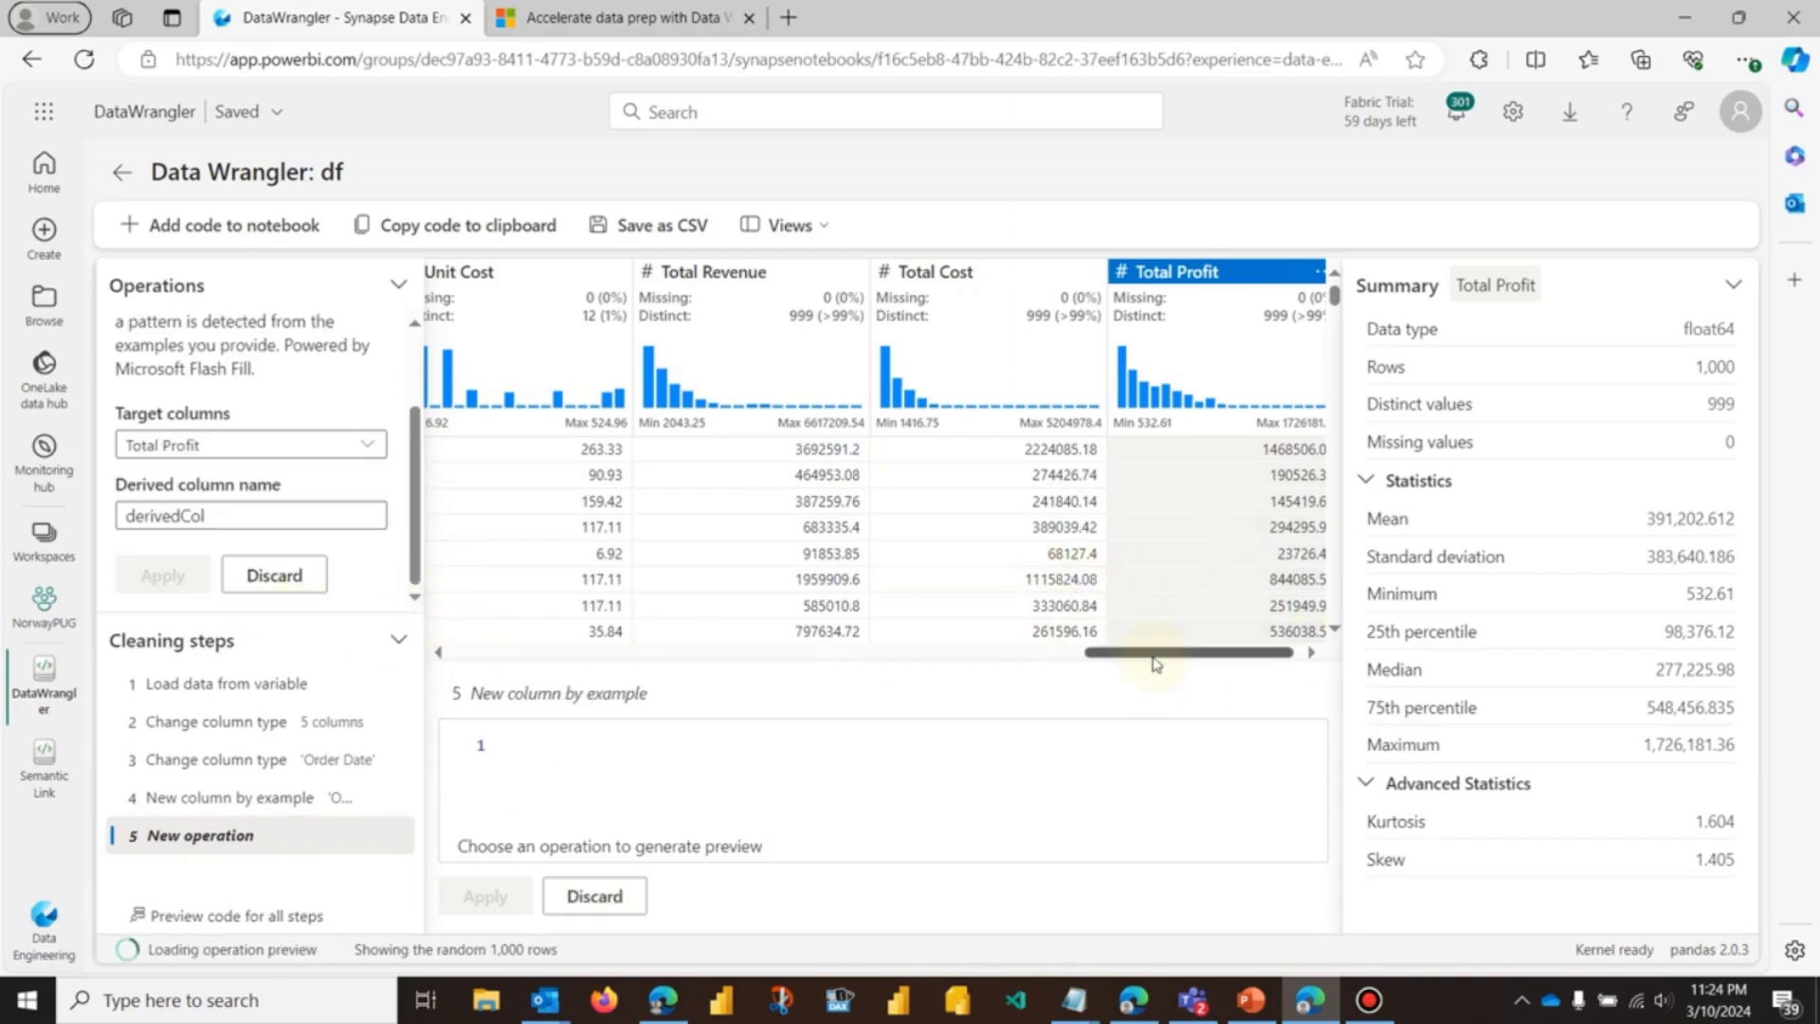
left_click_drag(1274, 654, 1280, 656)
left_click(277, 574)
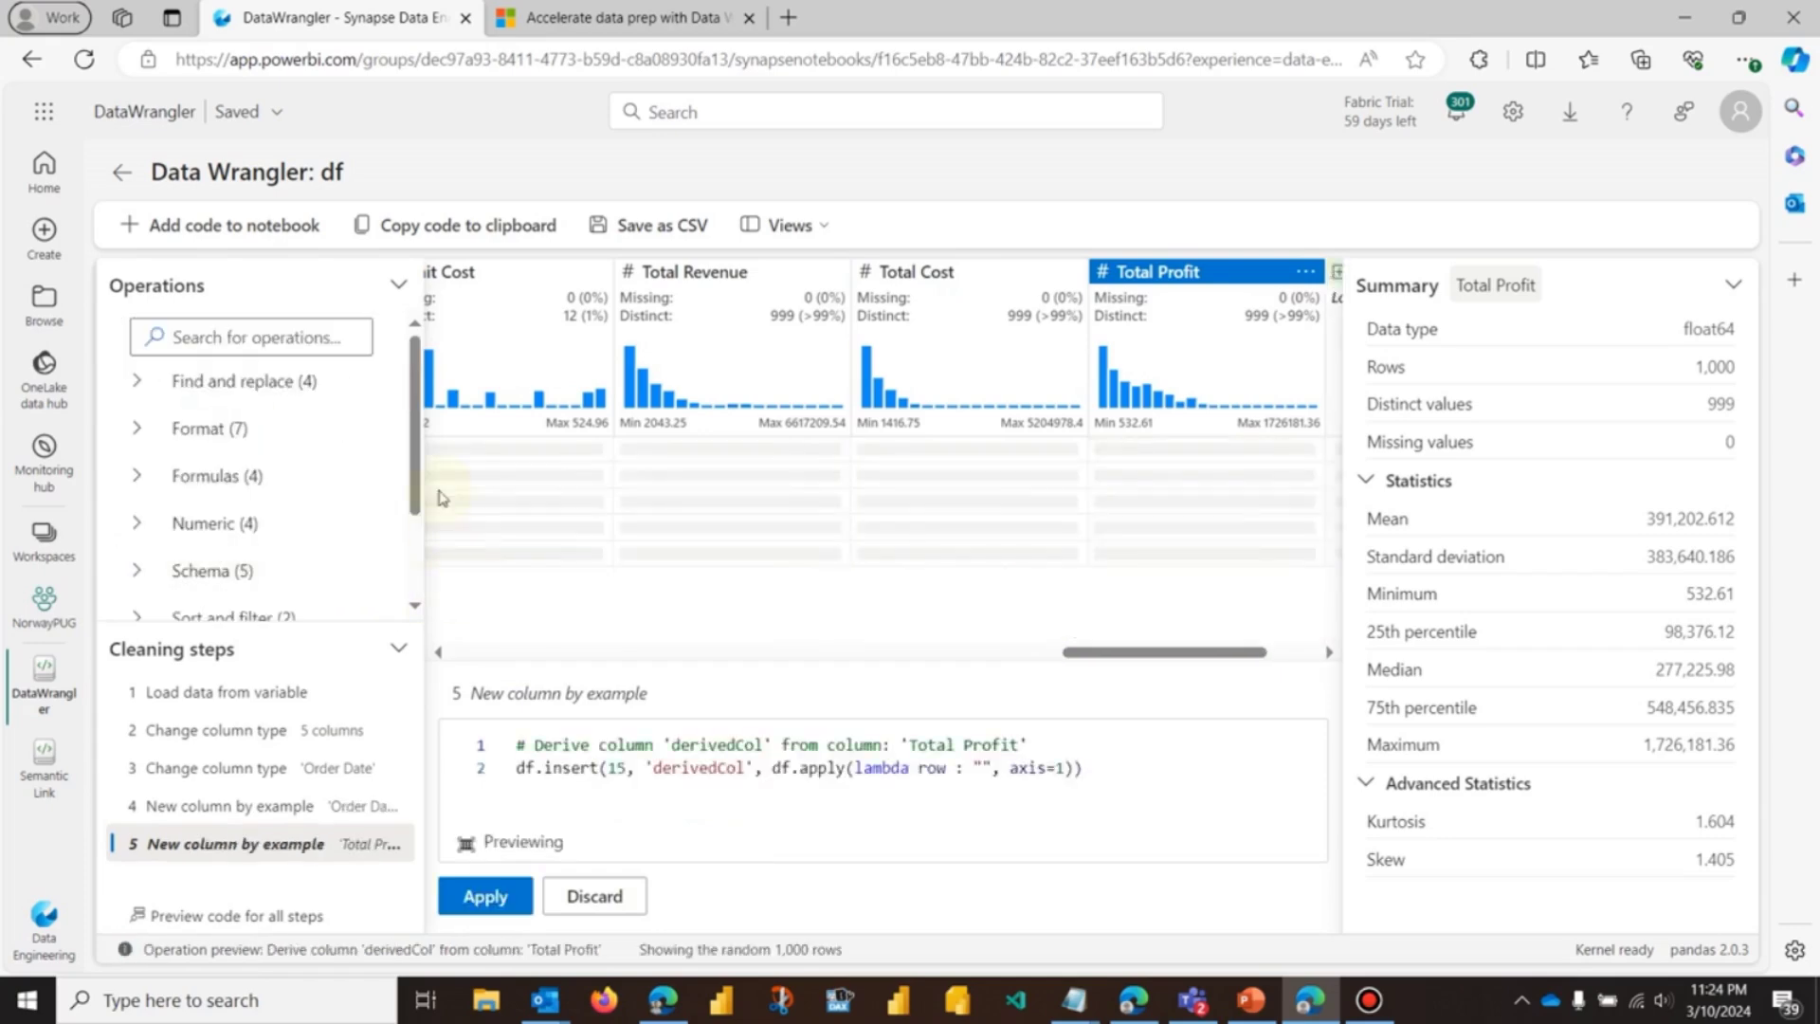
Step: Widen the Operations pane and expand the Formulas operations
left_click_drag(425, 522, 460, 528)
left_click(157, 476)
scroll(303, 499, "down", 1)
Step: Start a new column from a formula and name it Margin
left_click(275, 495)
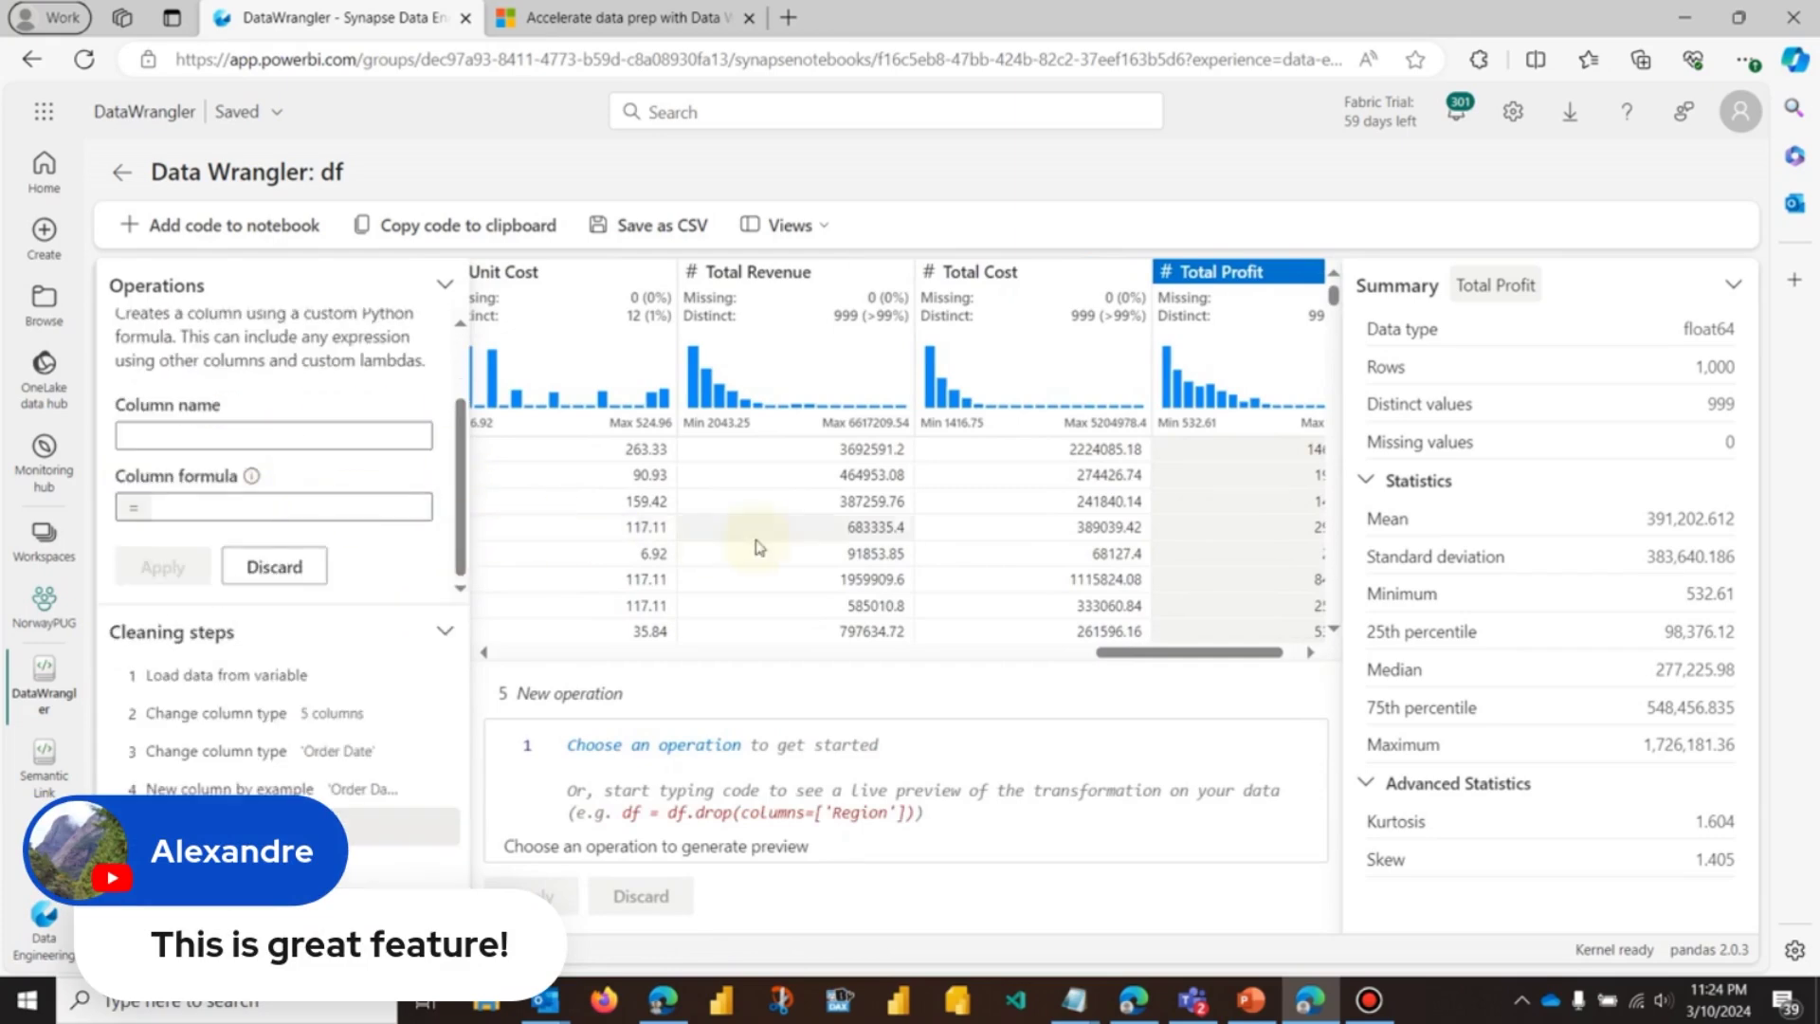
left_click(242, 431)
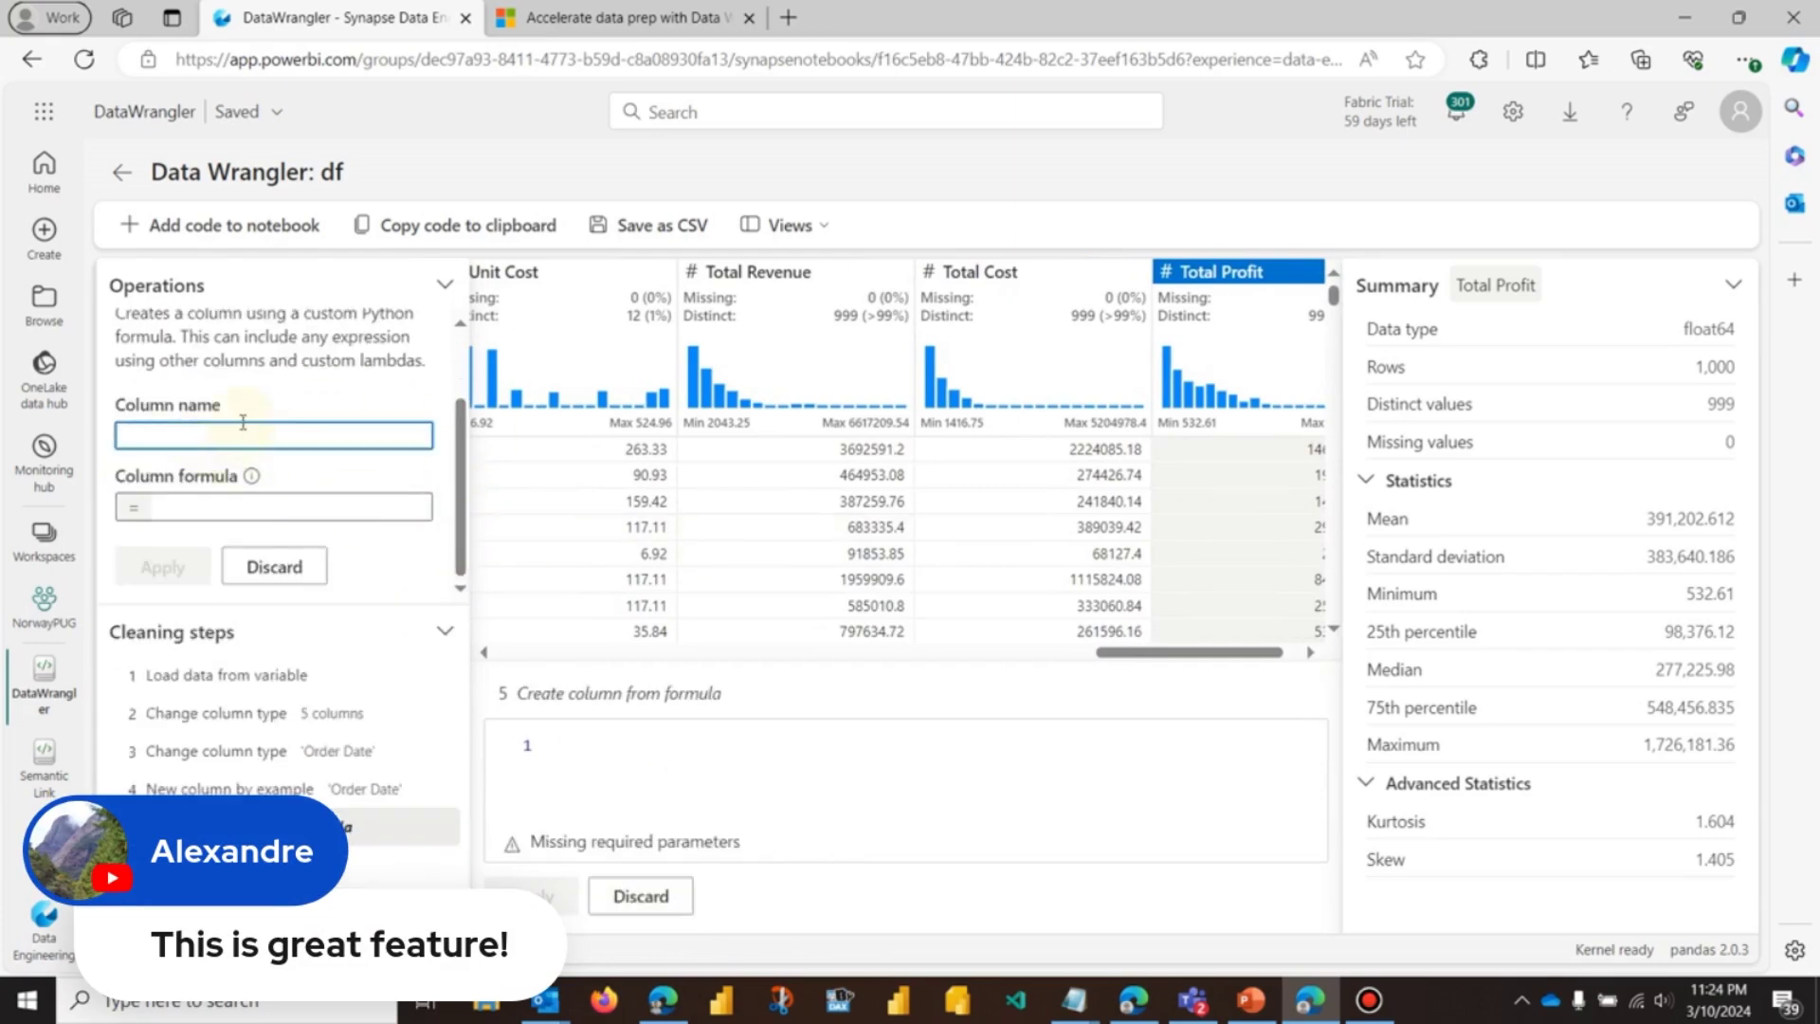
type("M")
key("Caps_Lock")
type("argin")
Step: Enter the formula df["Total Profit"]/df["Total Cost"] and apply it
left_click(222, 507)
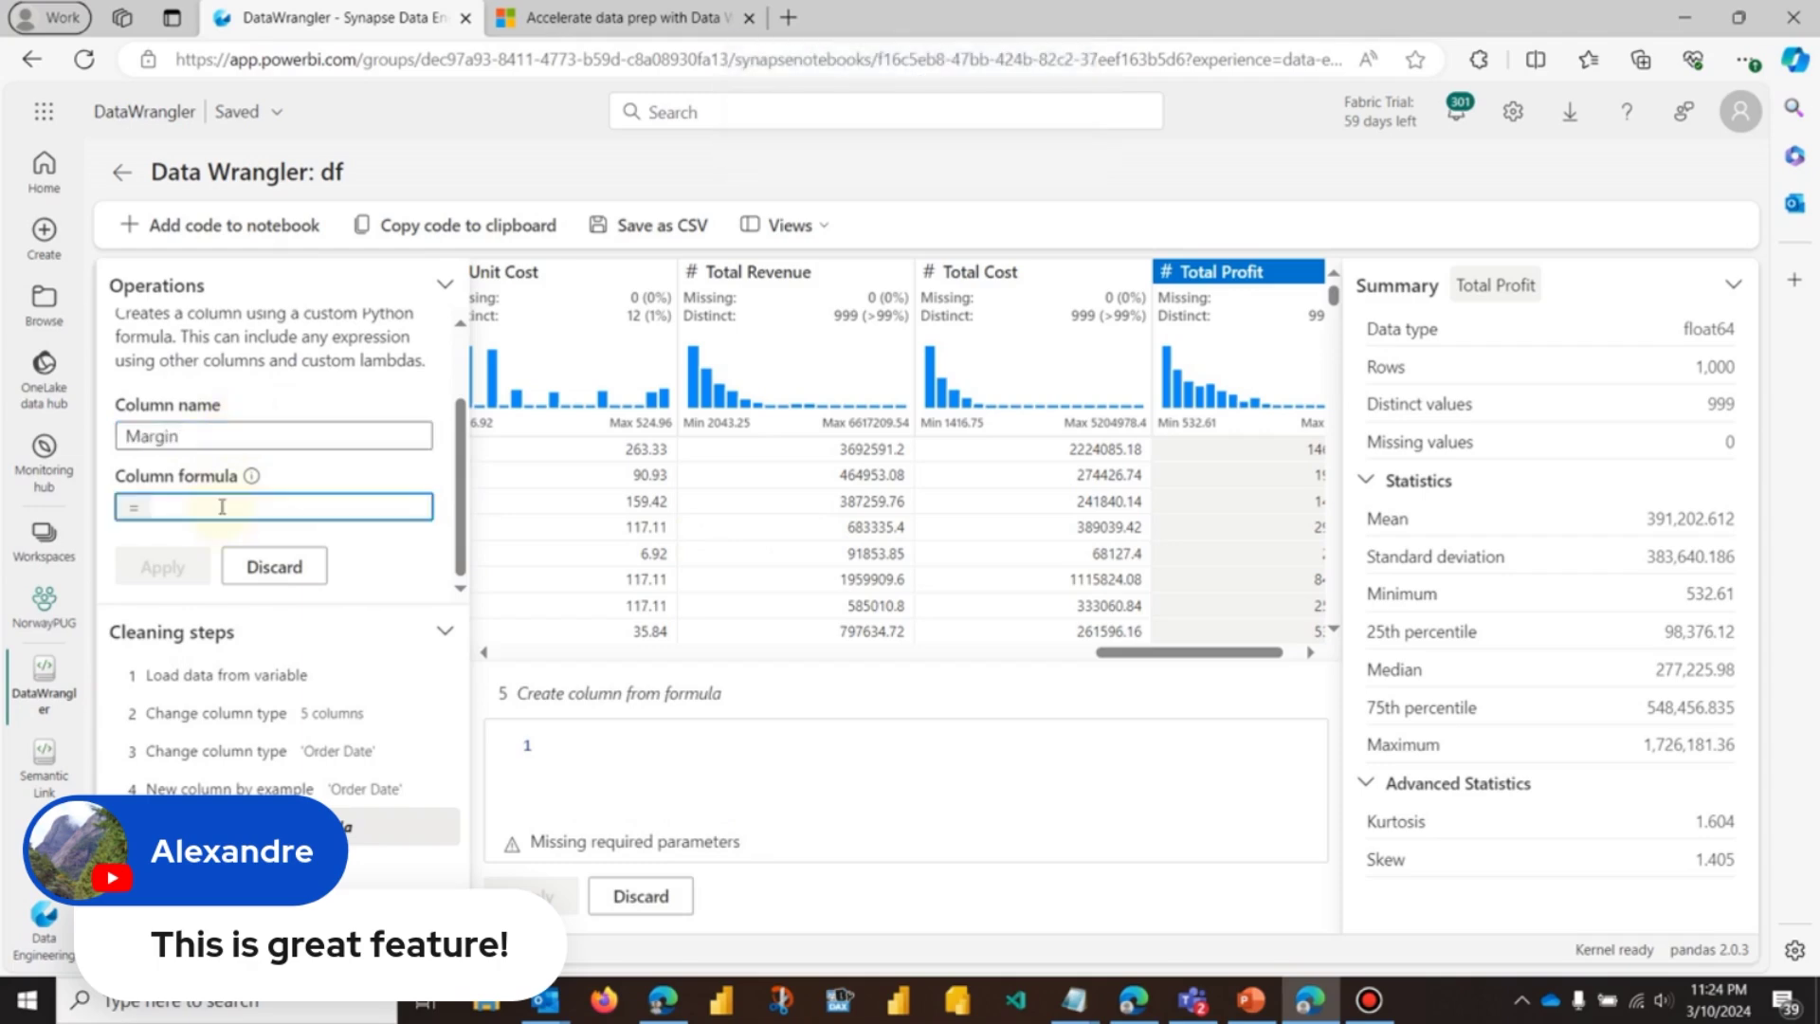
type("df['")
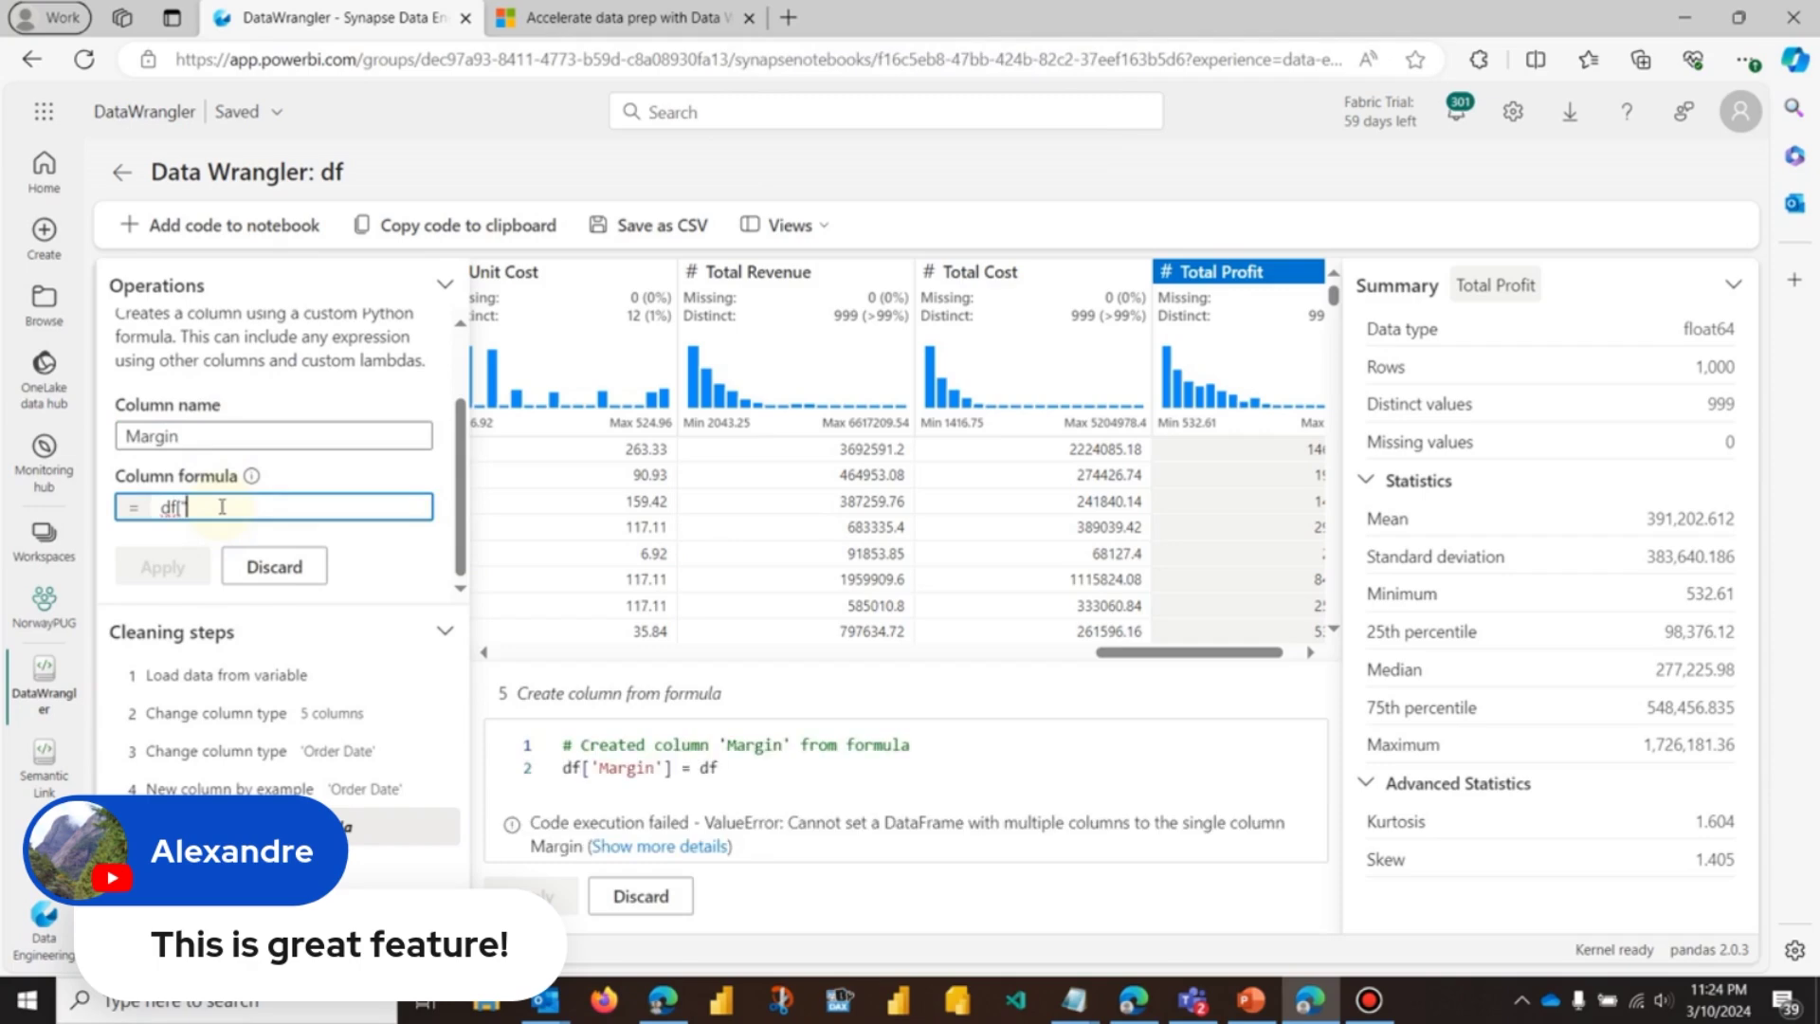
type("Total")
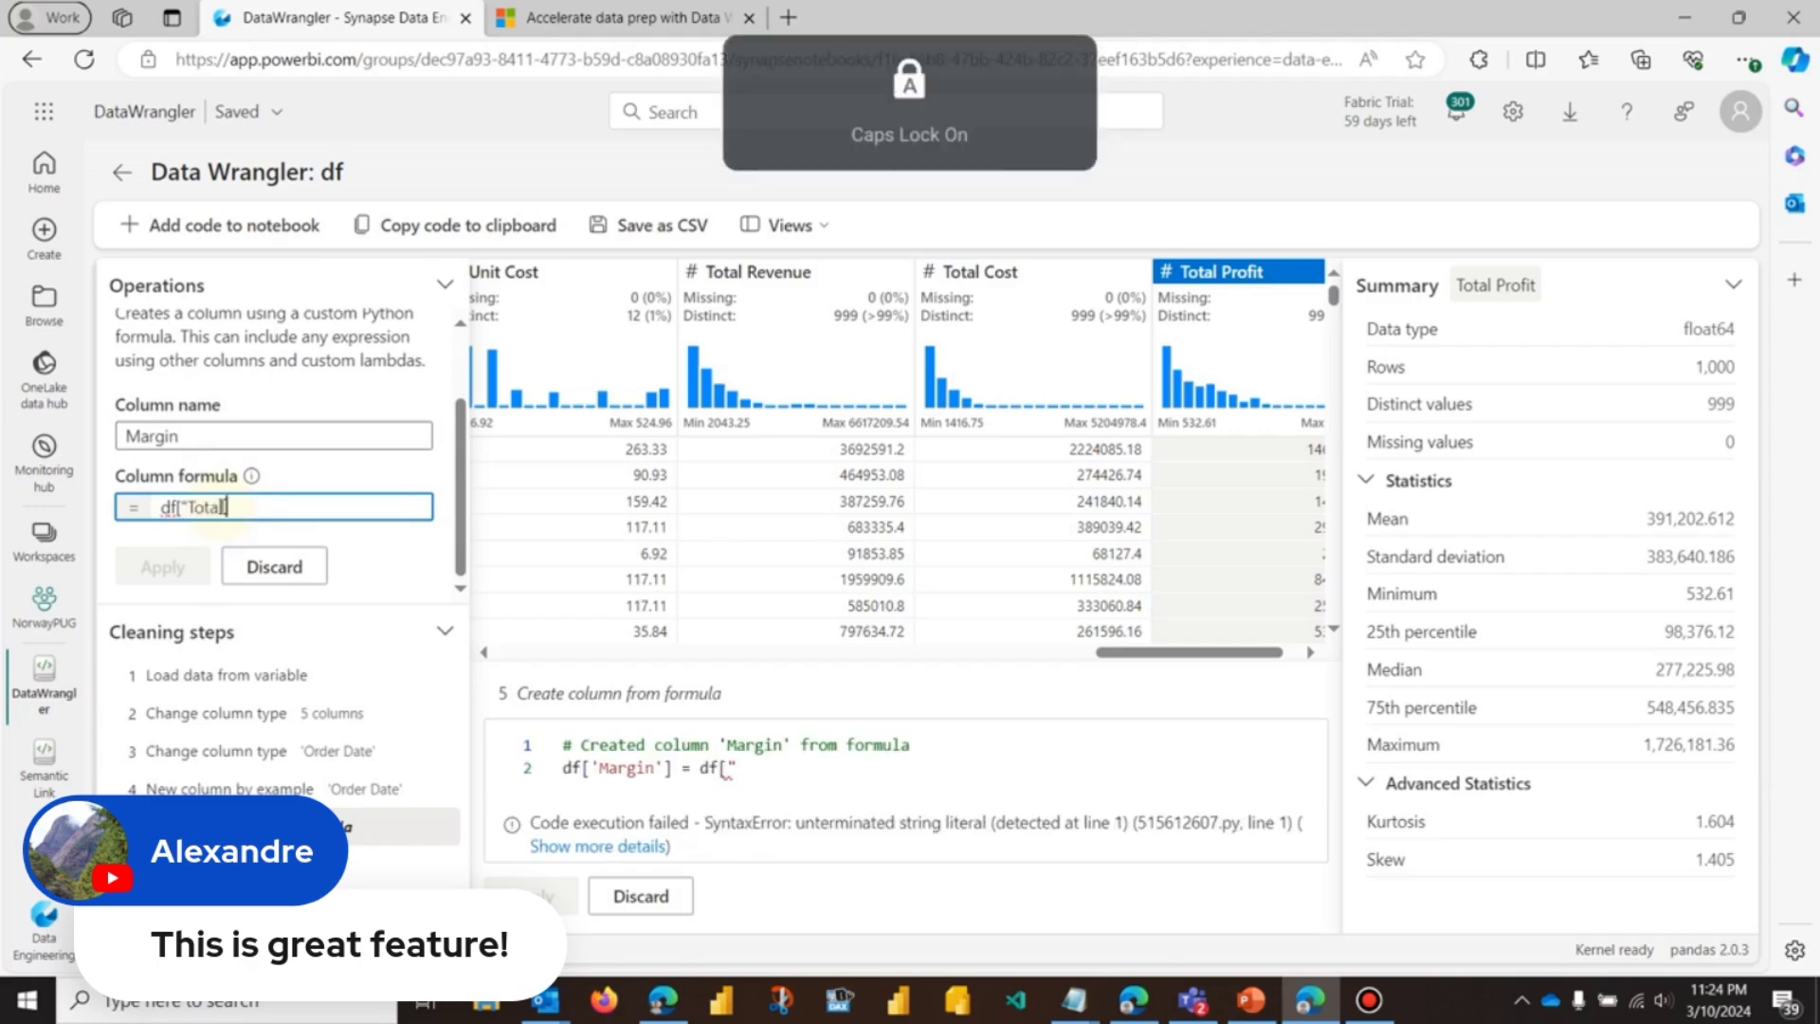
type(" Profit")
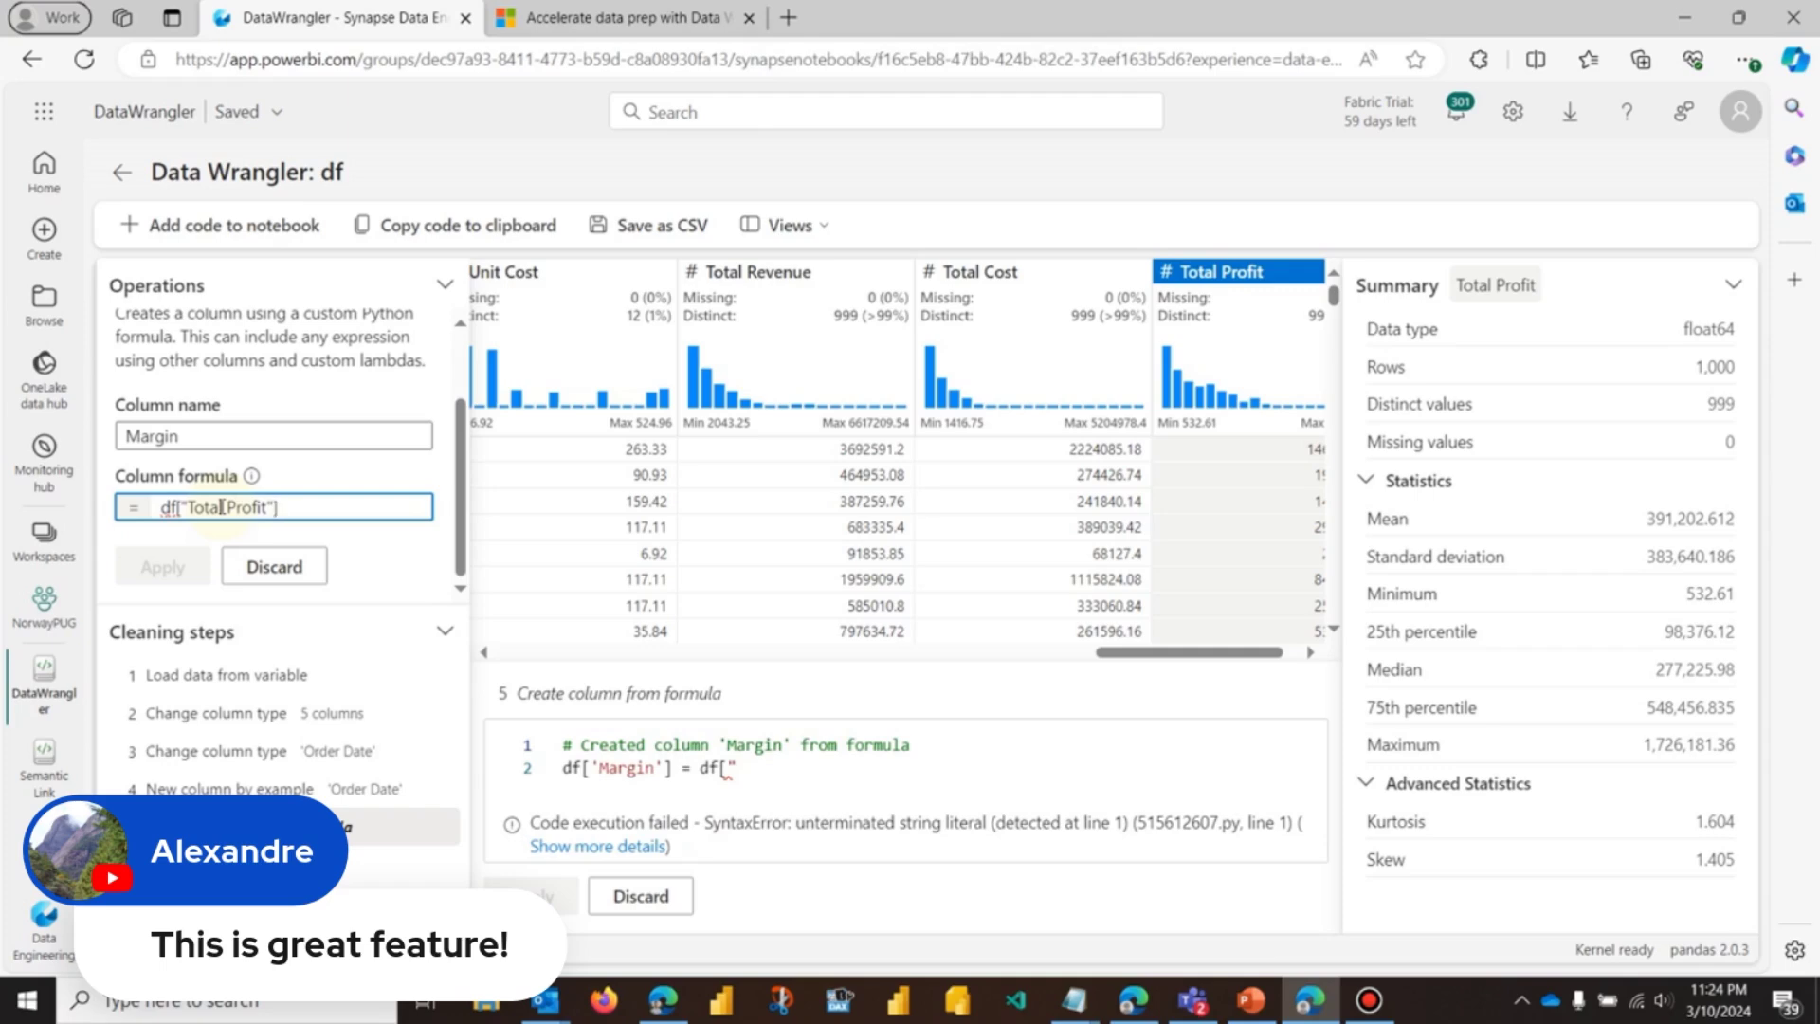
type("\"]/df[\"")
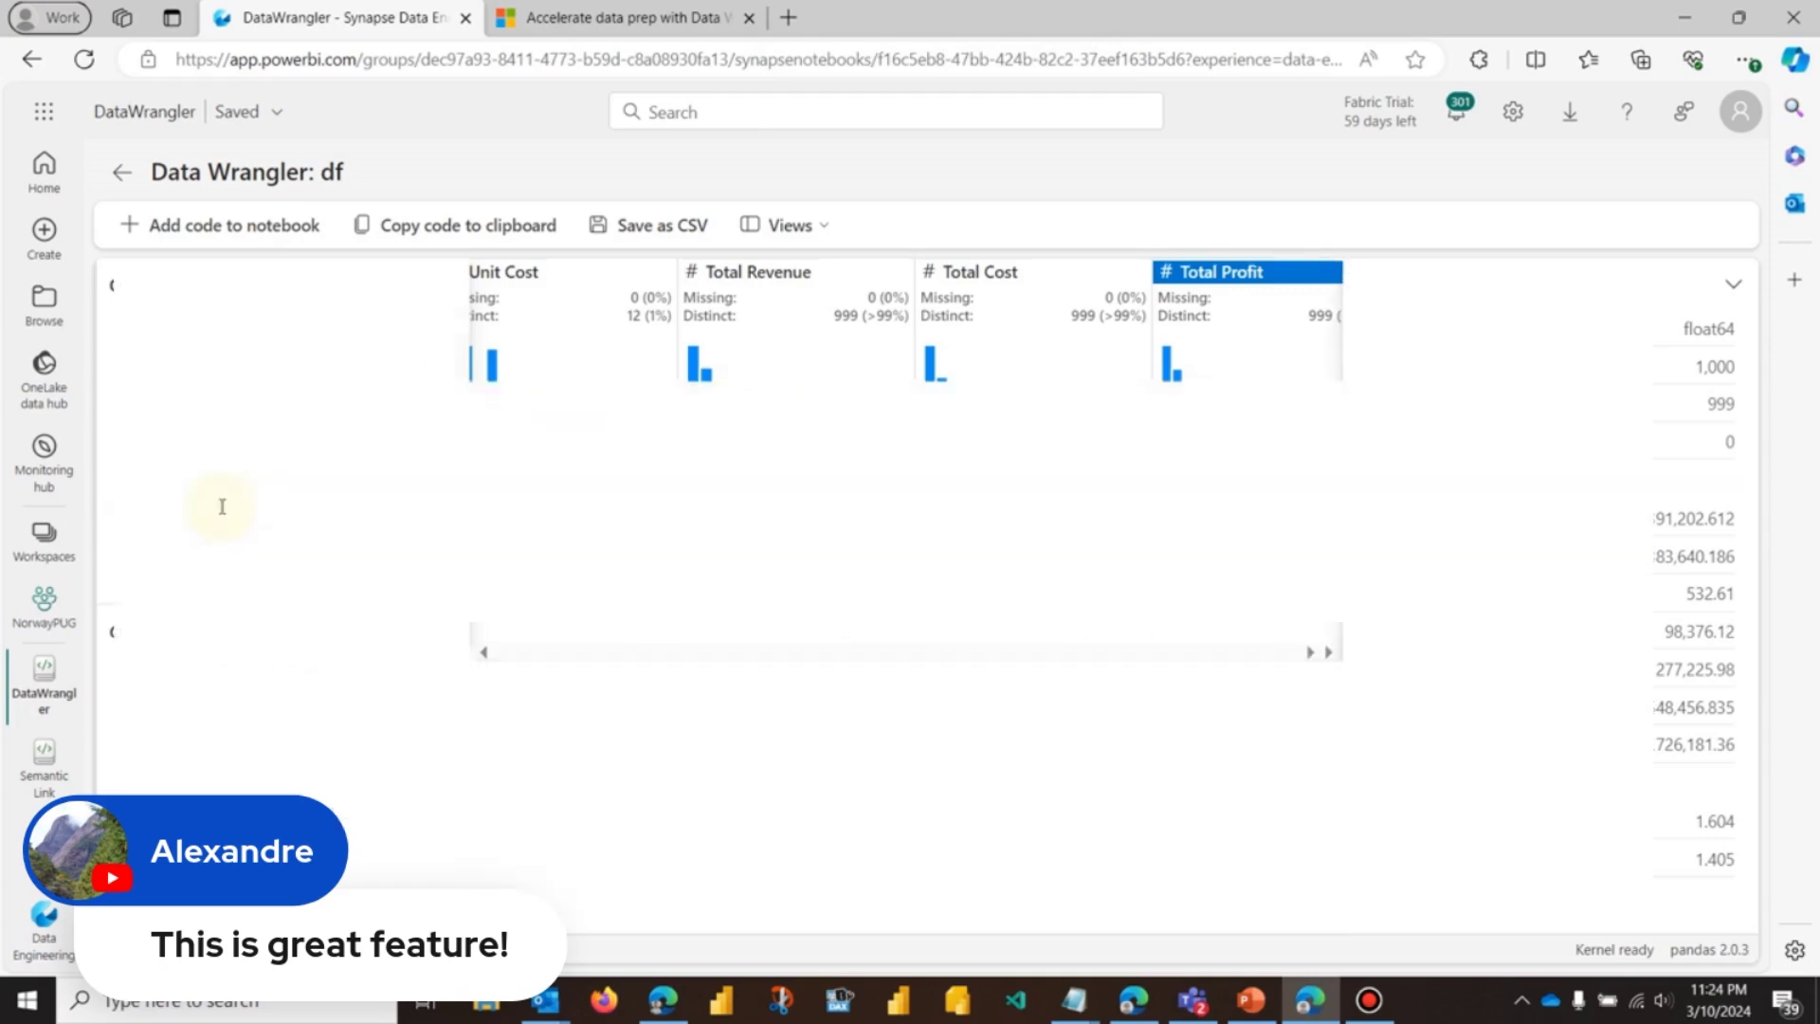
type("To")
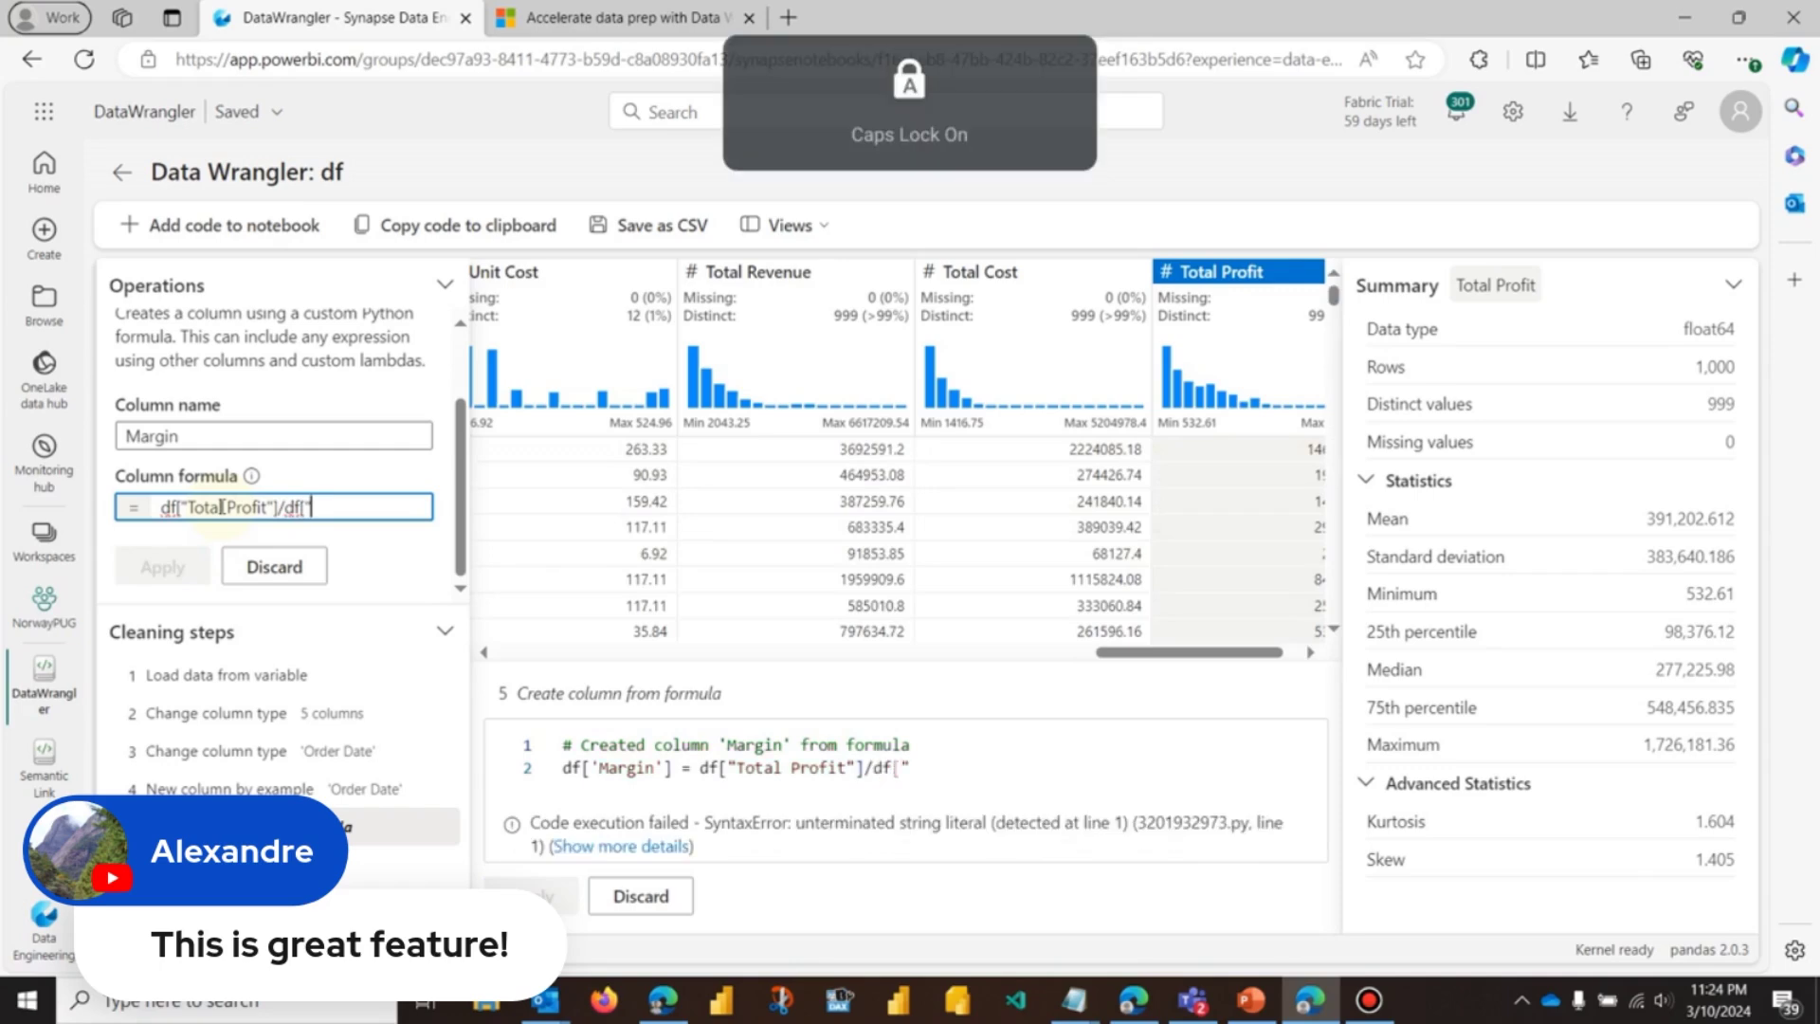
type("tal")
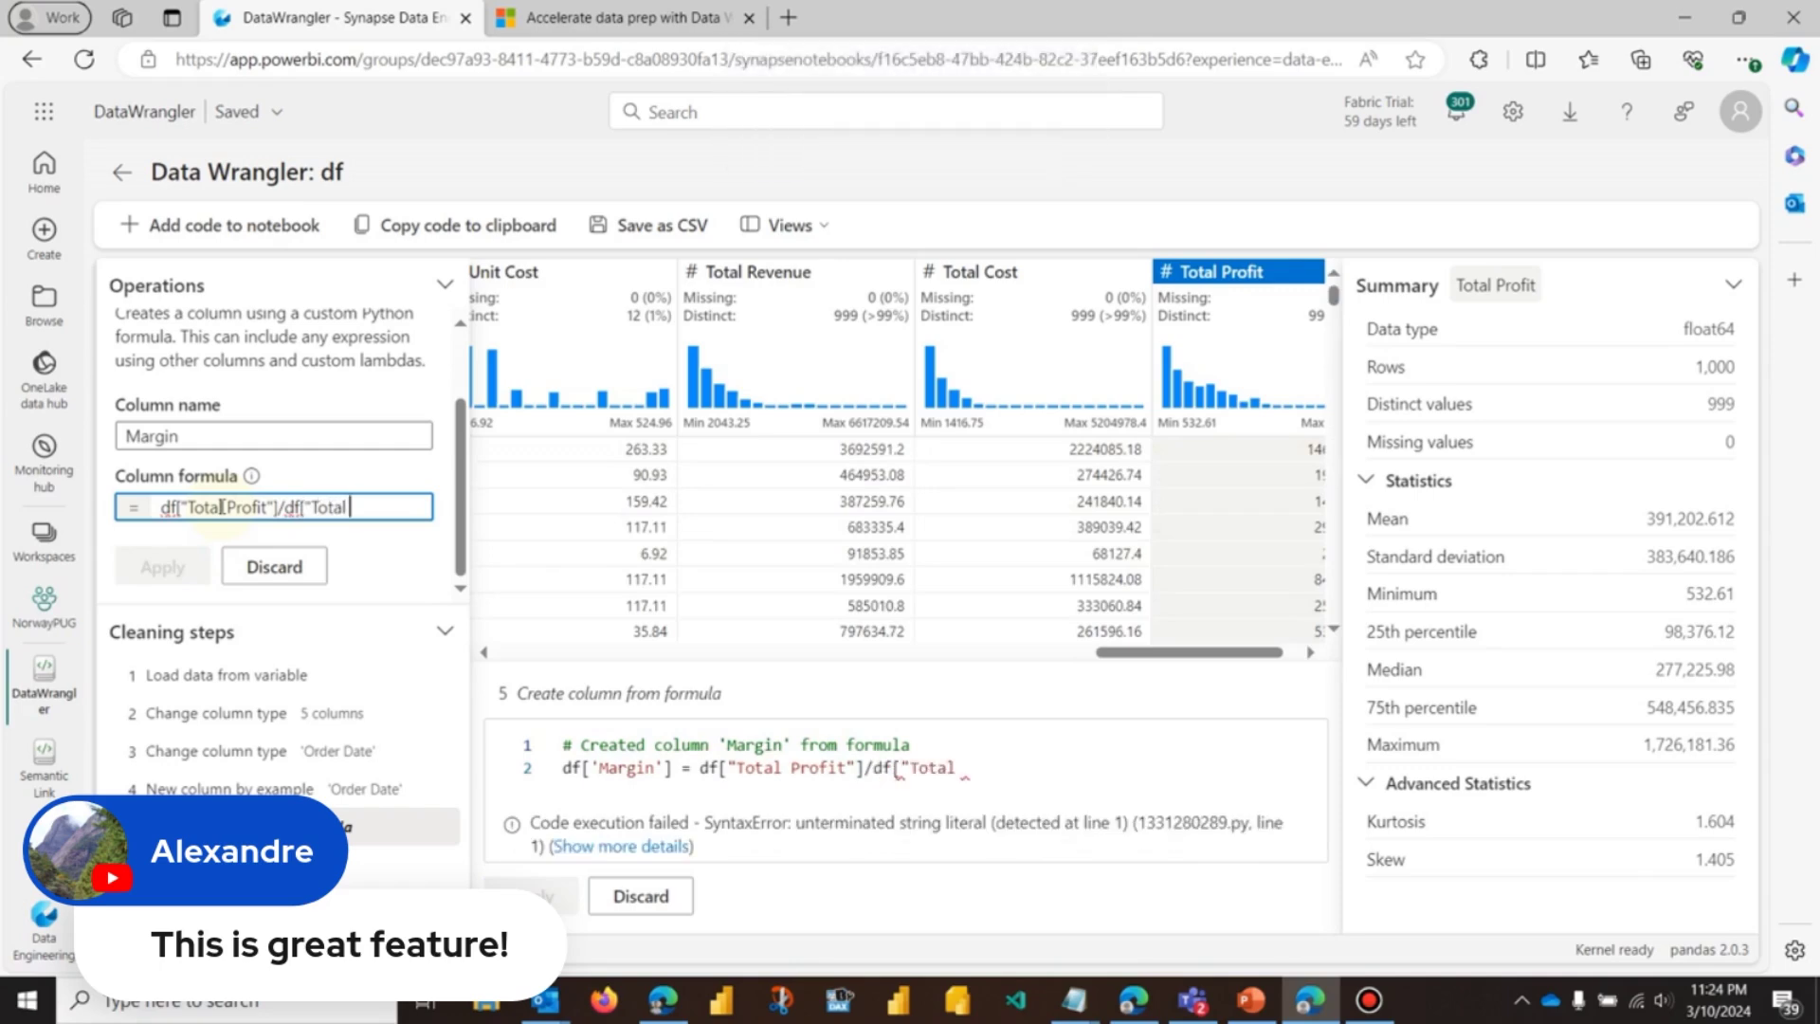
key("Caps_Lock")
type("C")
key("Caps_Lock")
type("ost\"")
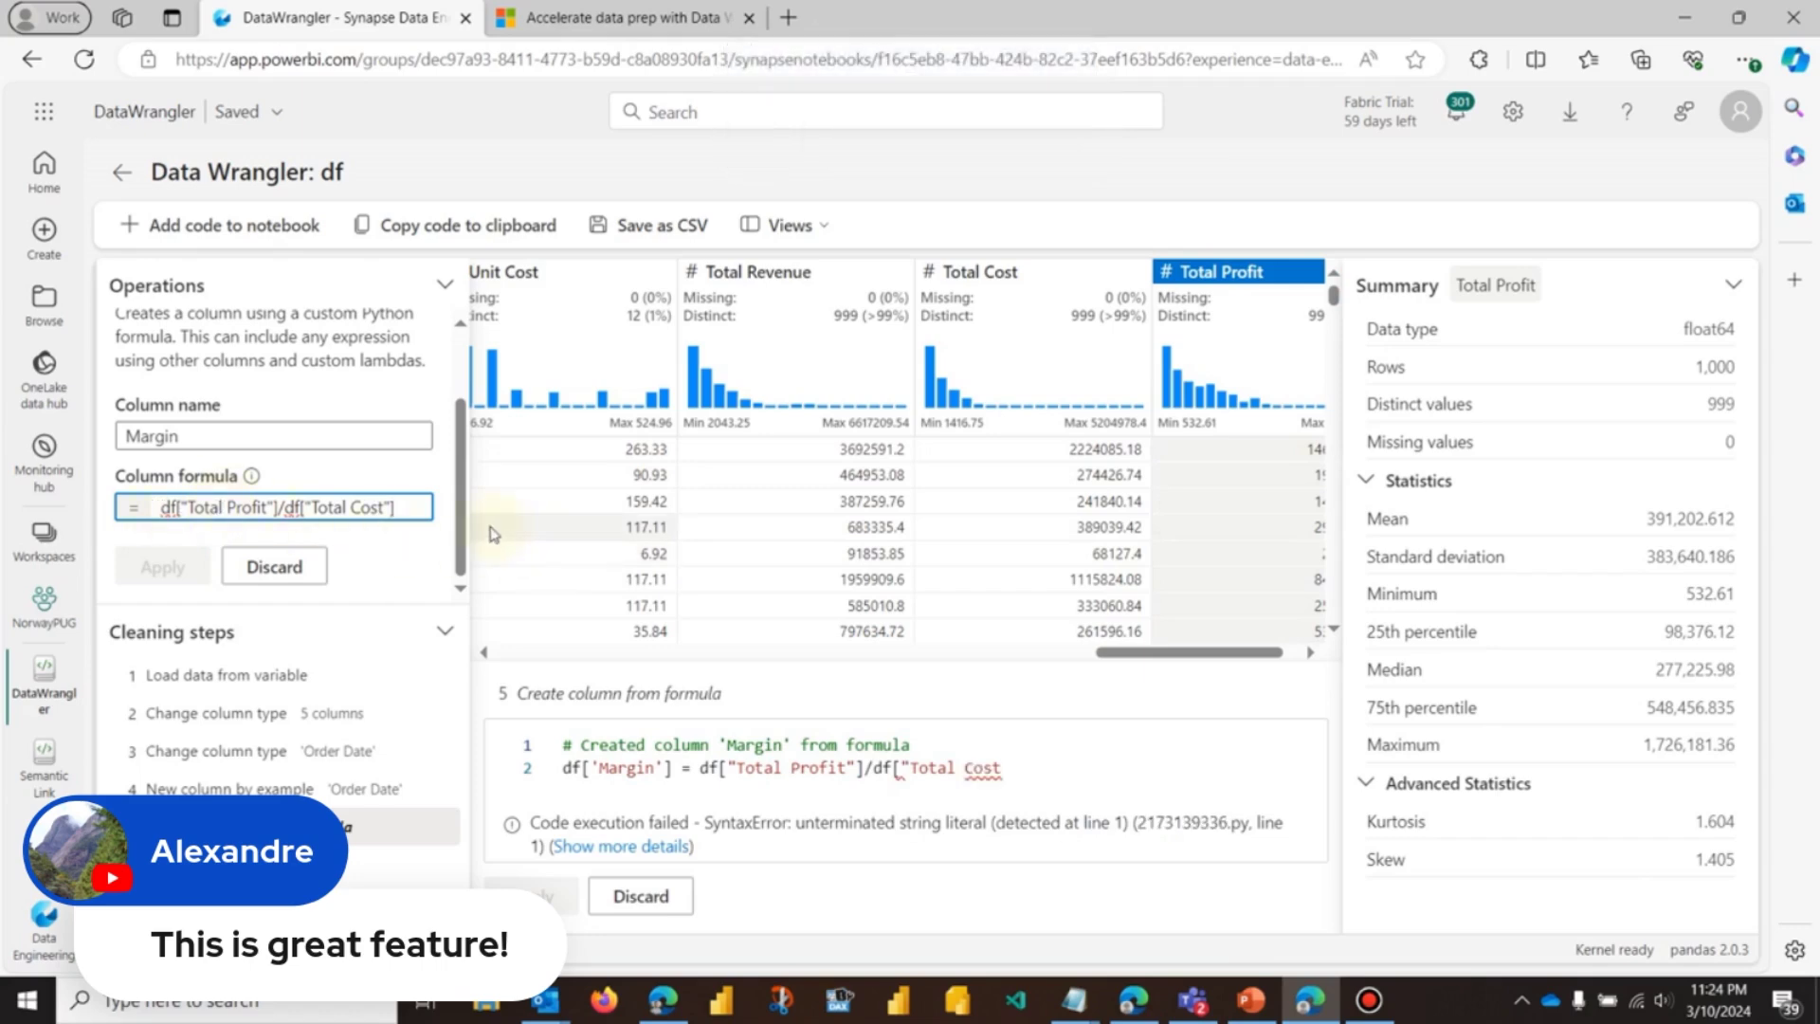
type("]")
left_click(457, 561)
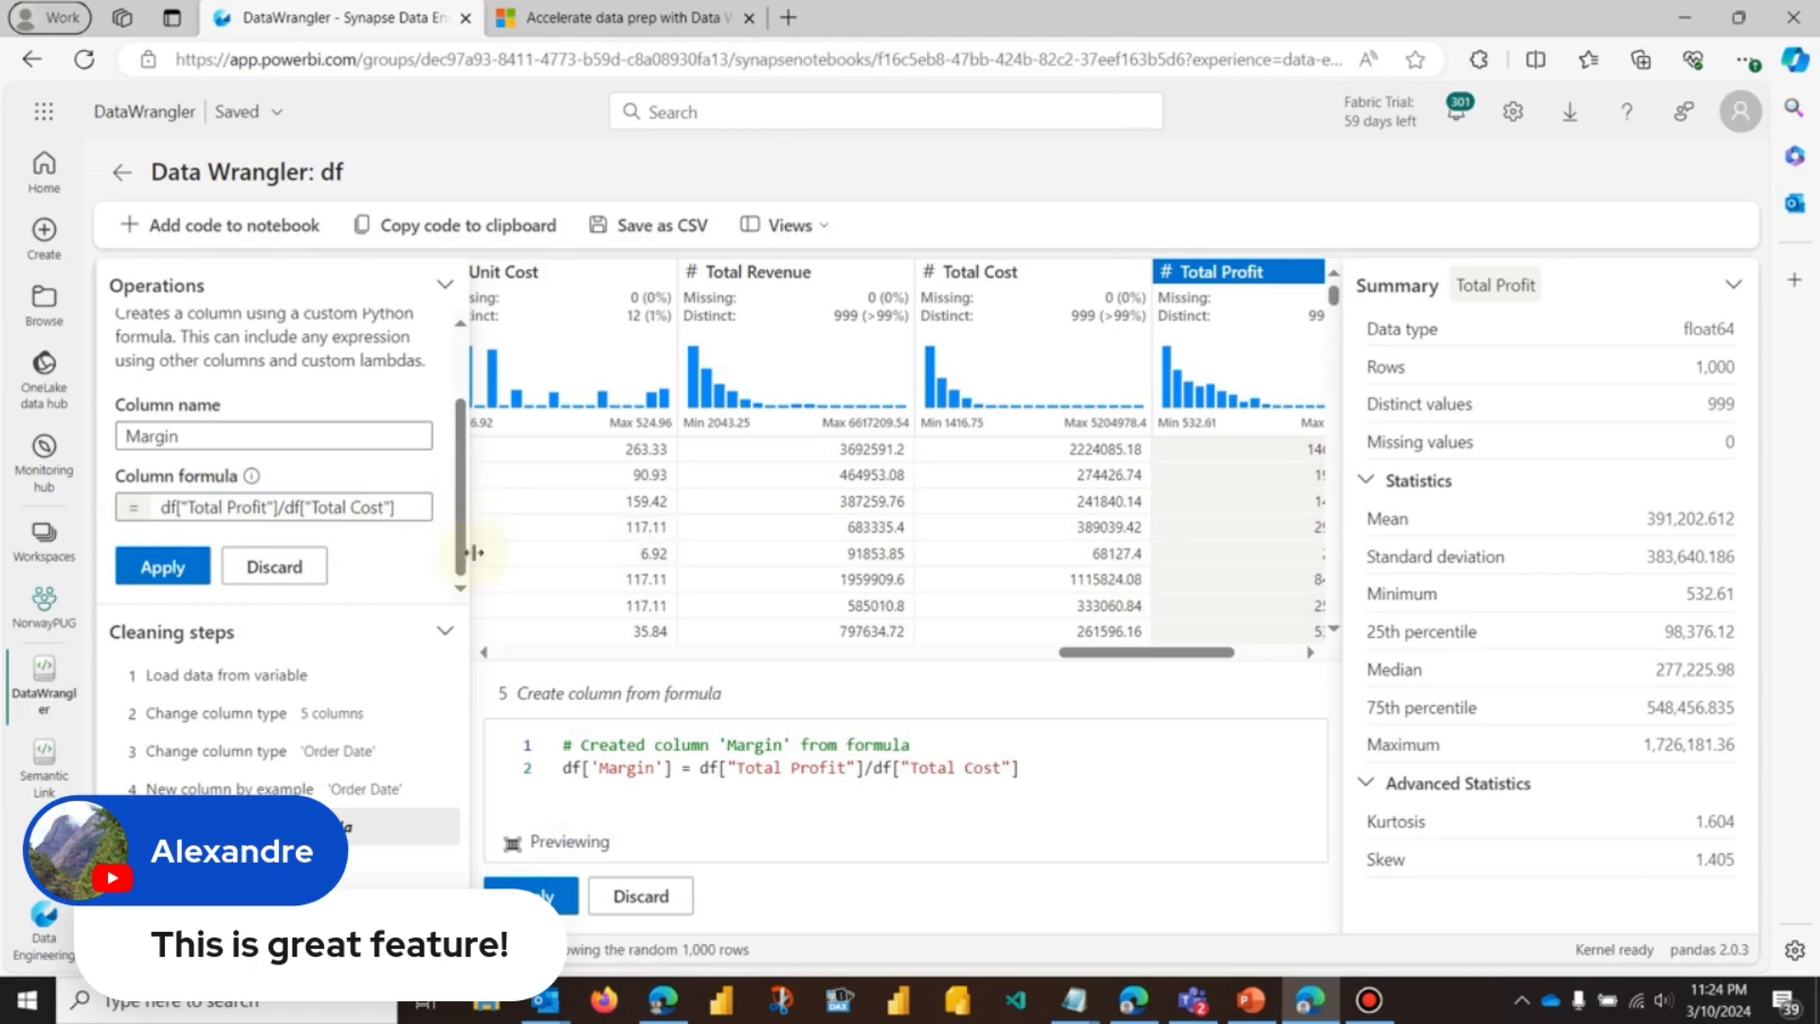
left_click(158, 566)
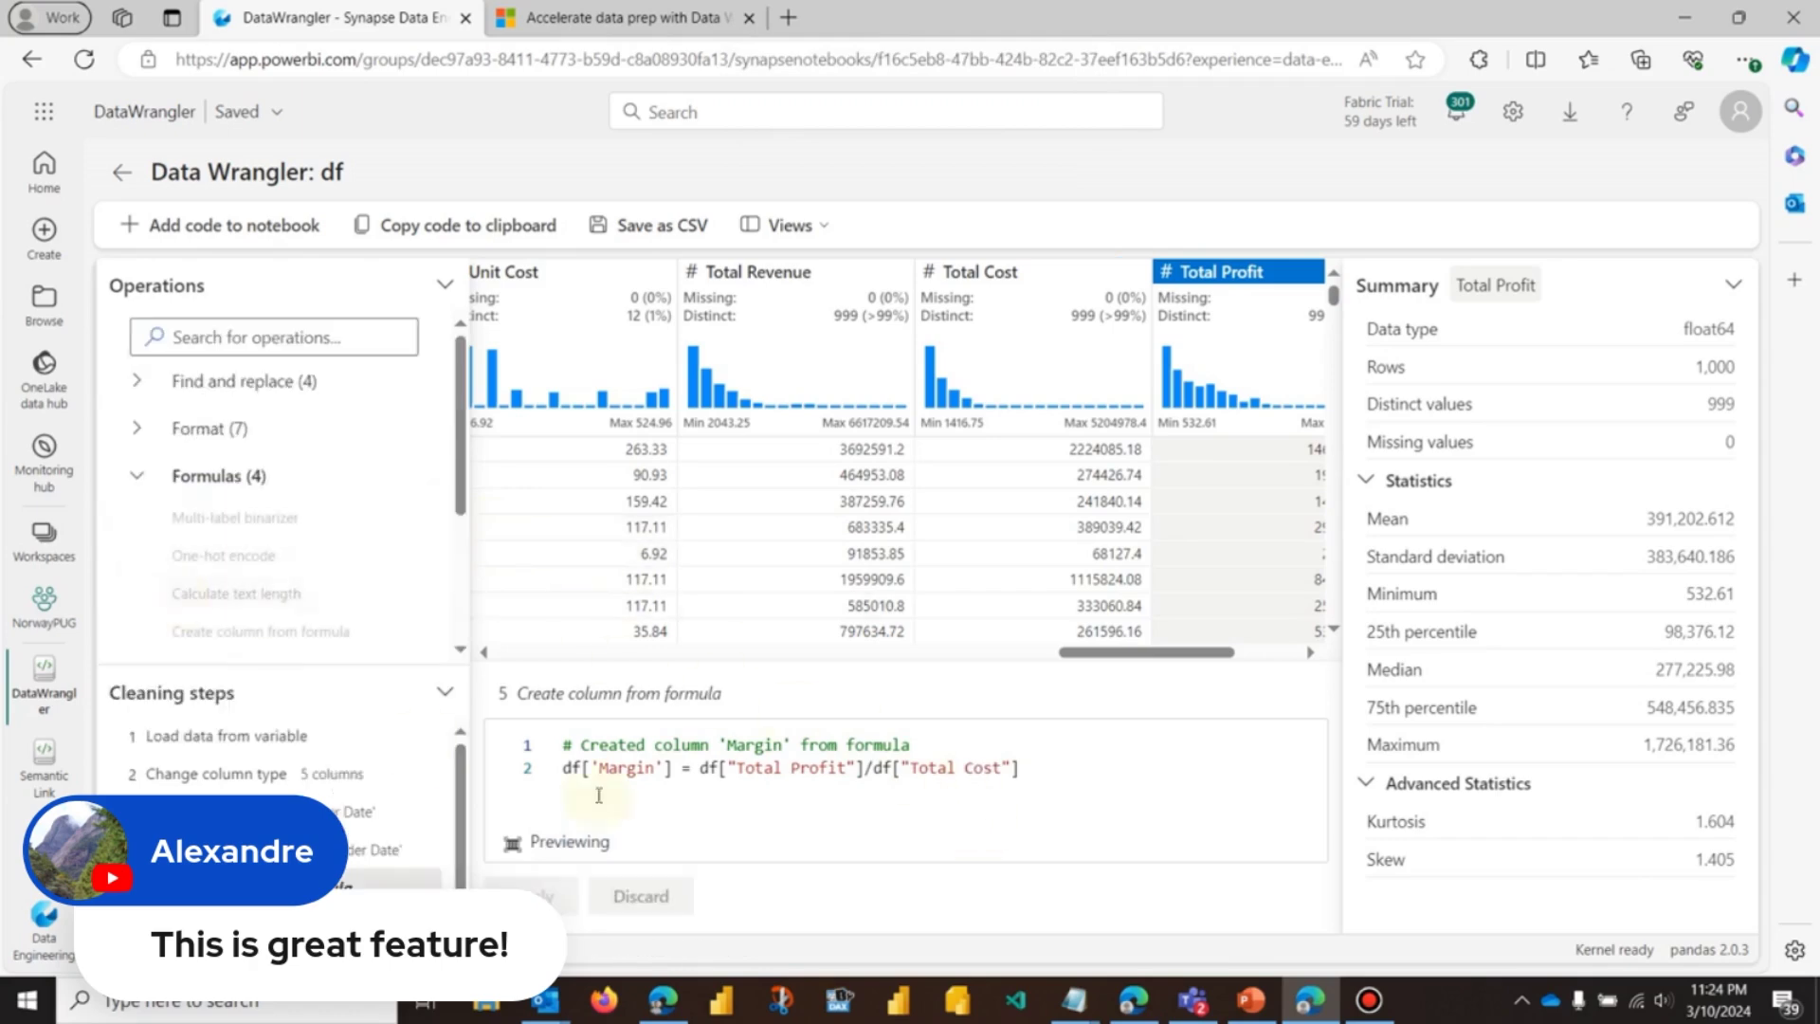
left_click_drag(1194, 652, 1285, 654)
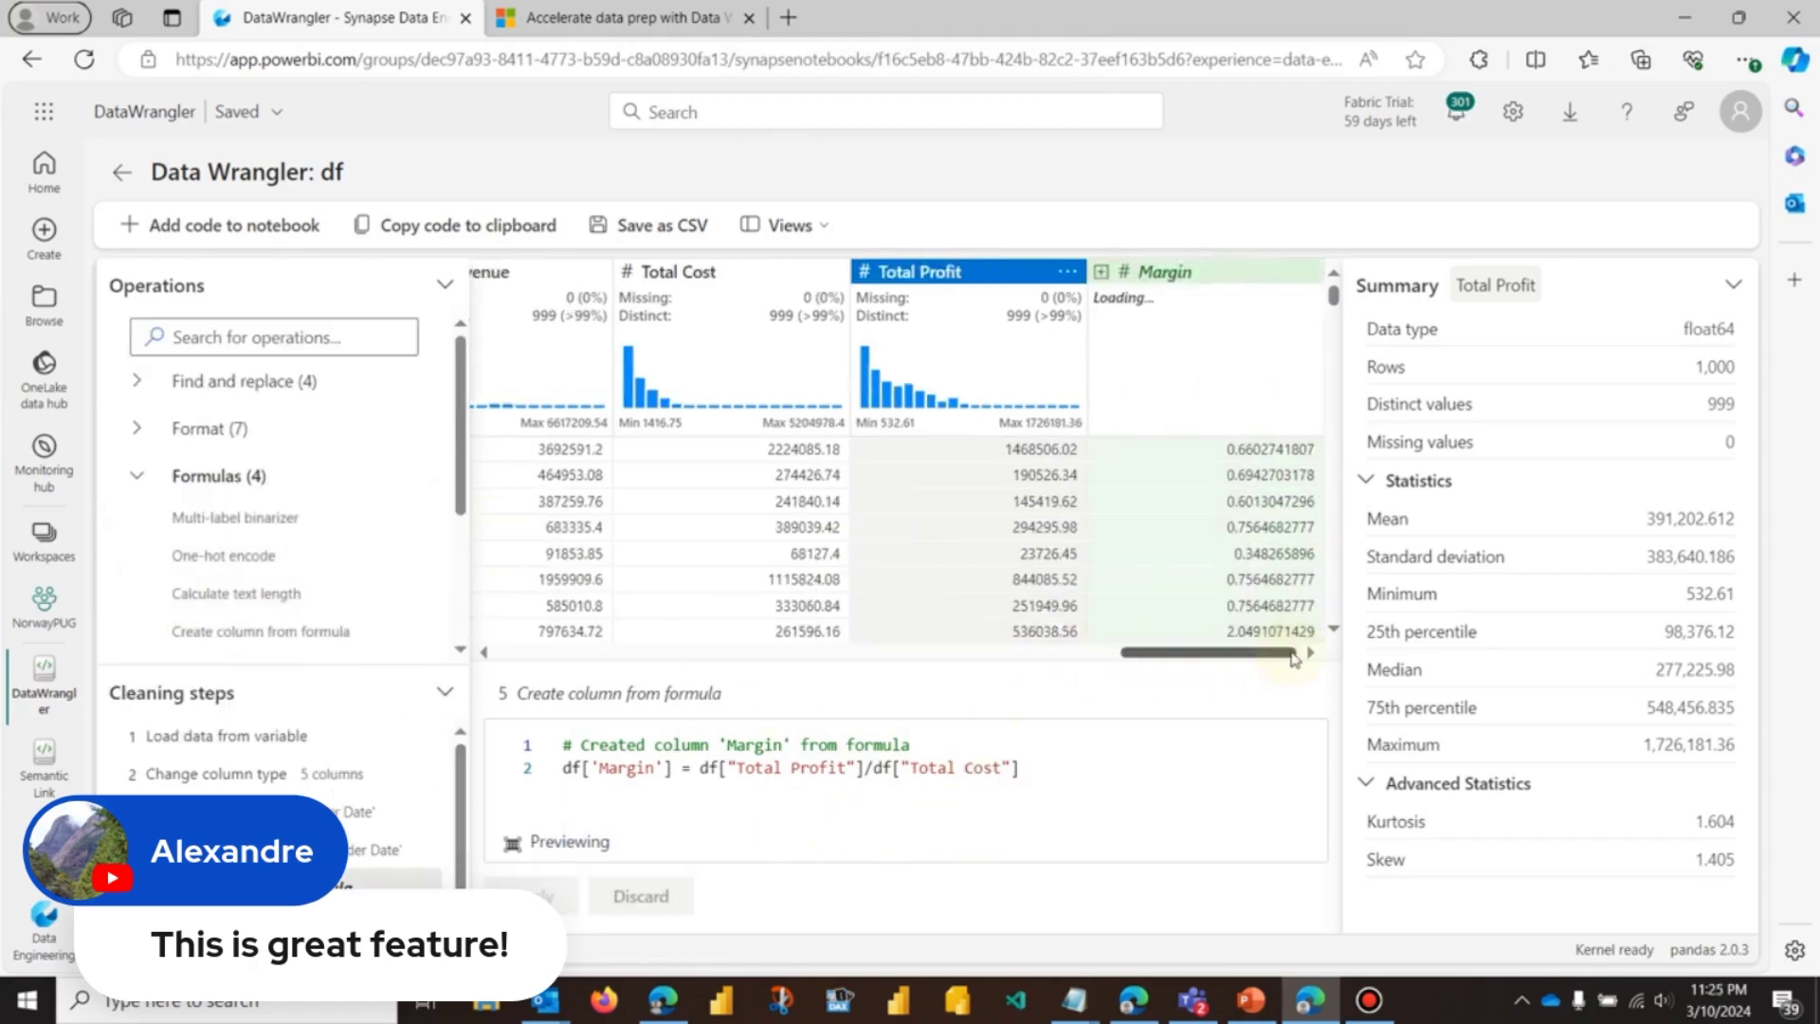
Step: Choose the Group by and aggregate operation, grouping by Country and Year
left_click(322, 337)
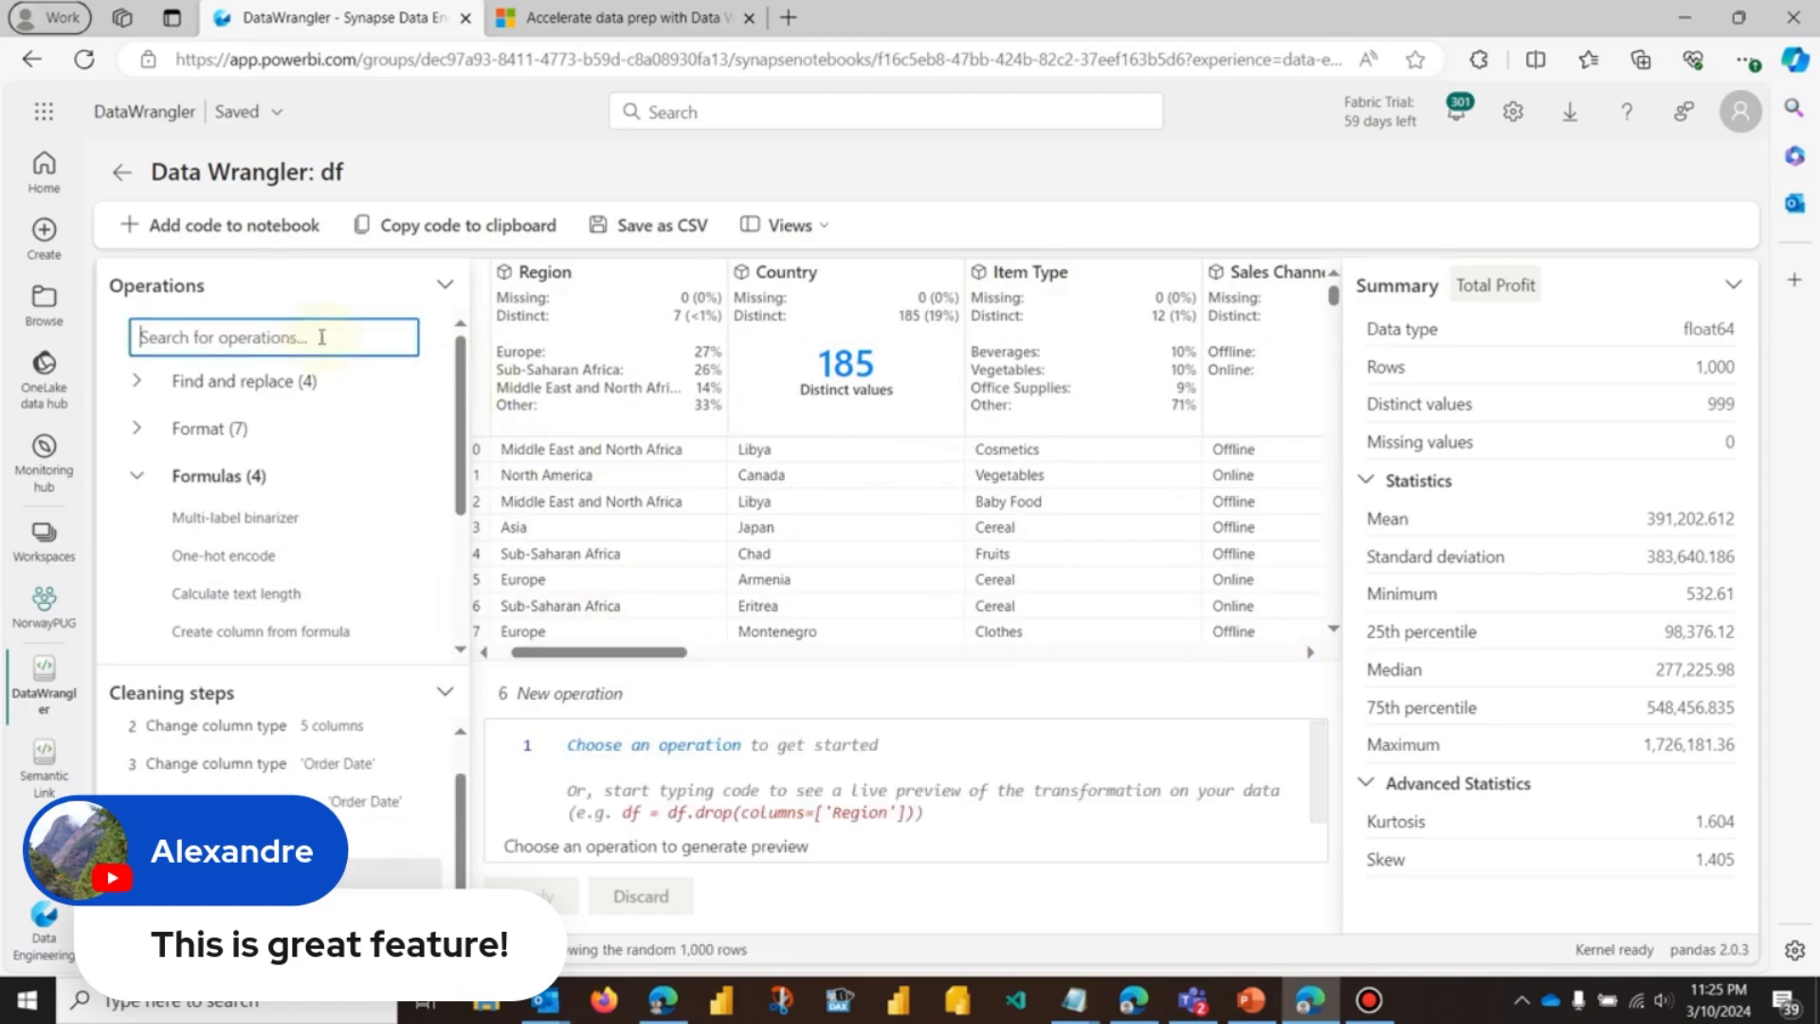
type("grou")
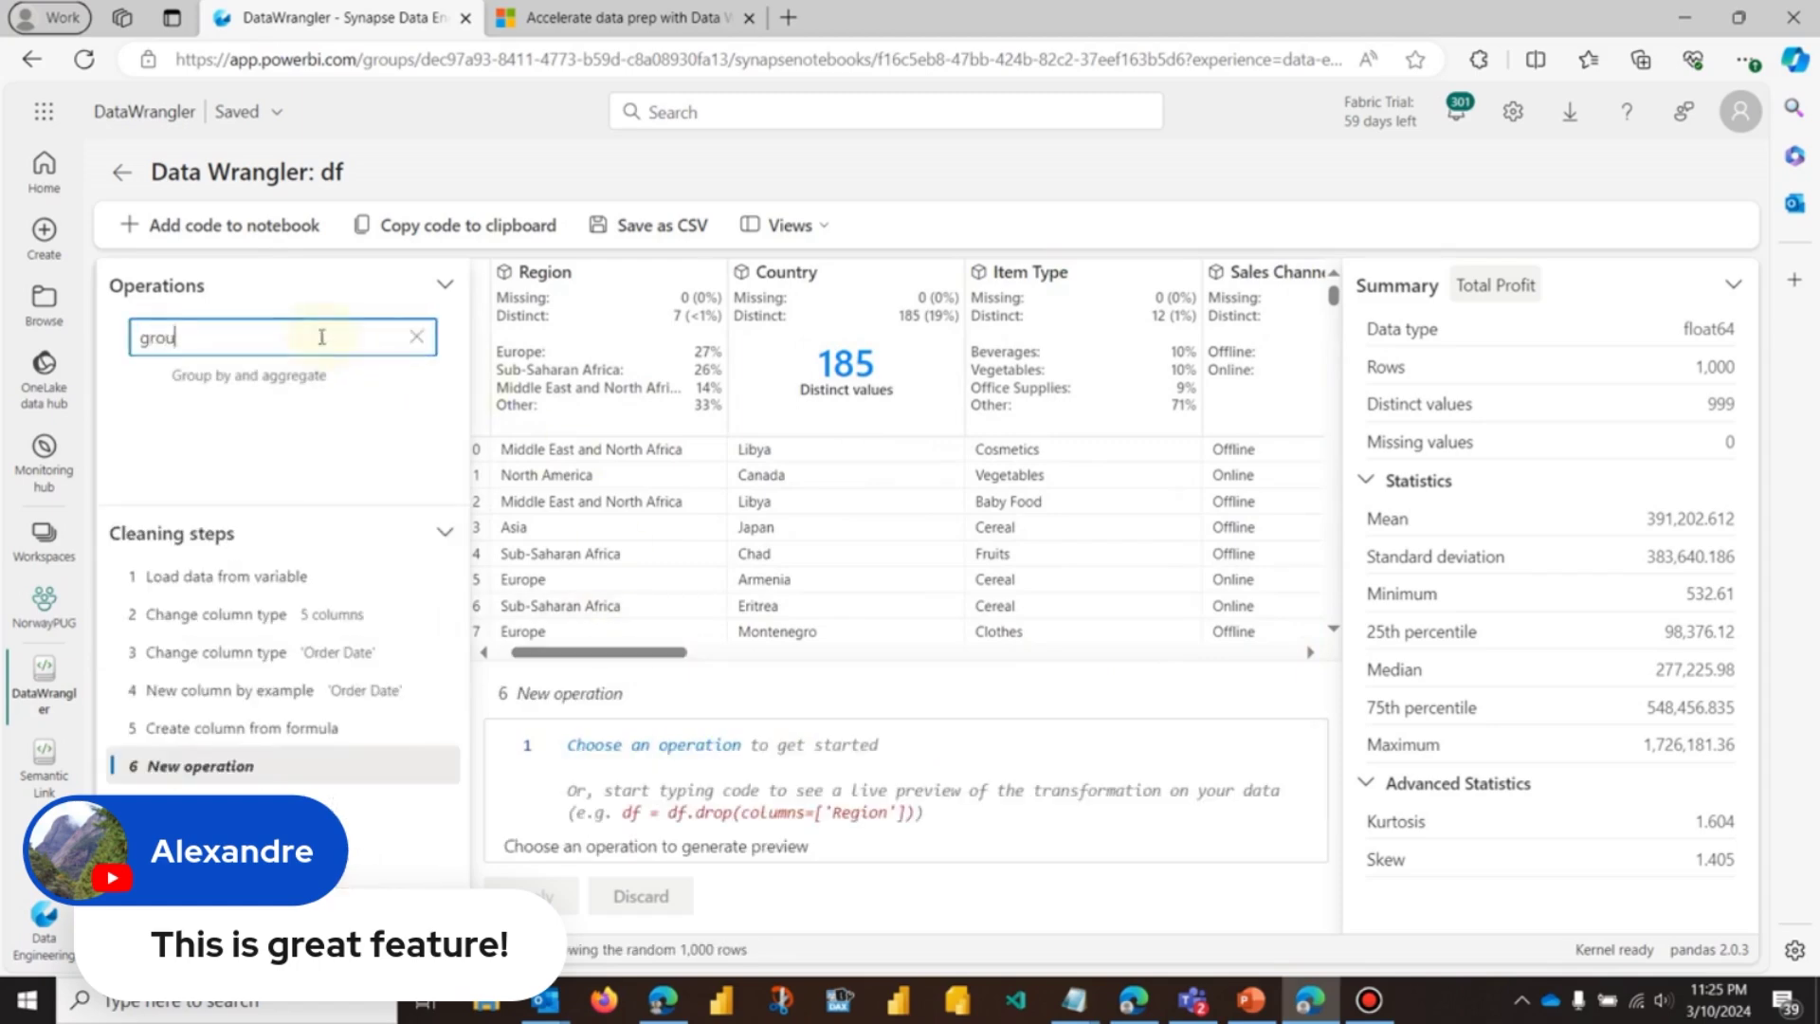
left_click(327, 374)
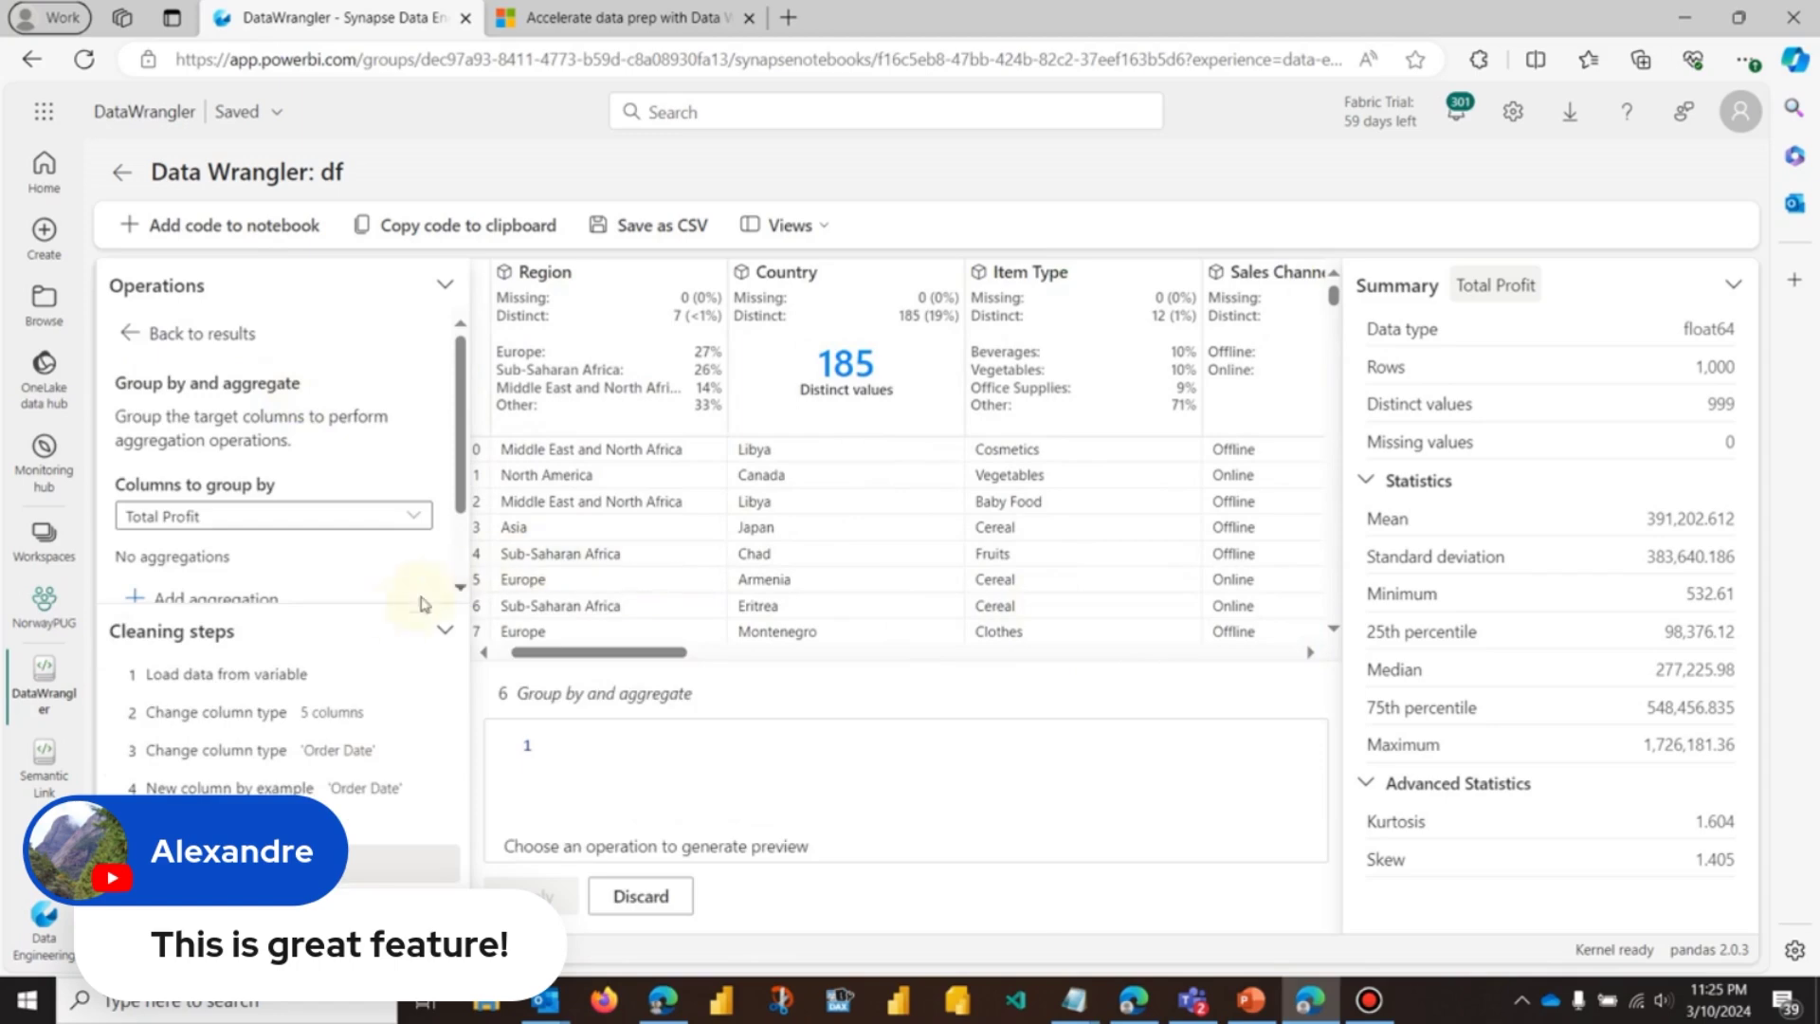
scroll(439, 448, "down", 1)
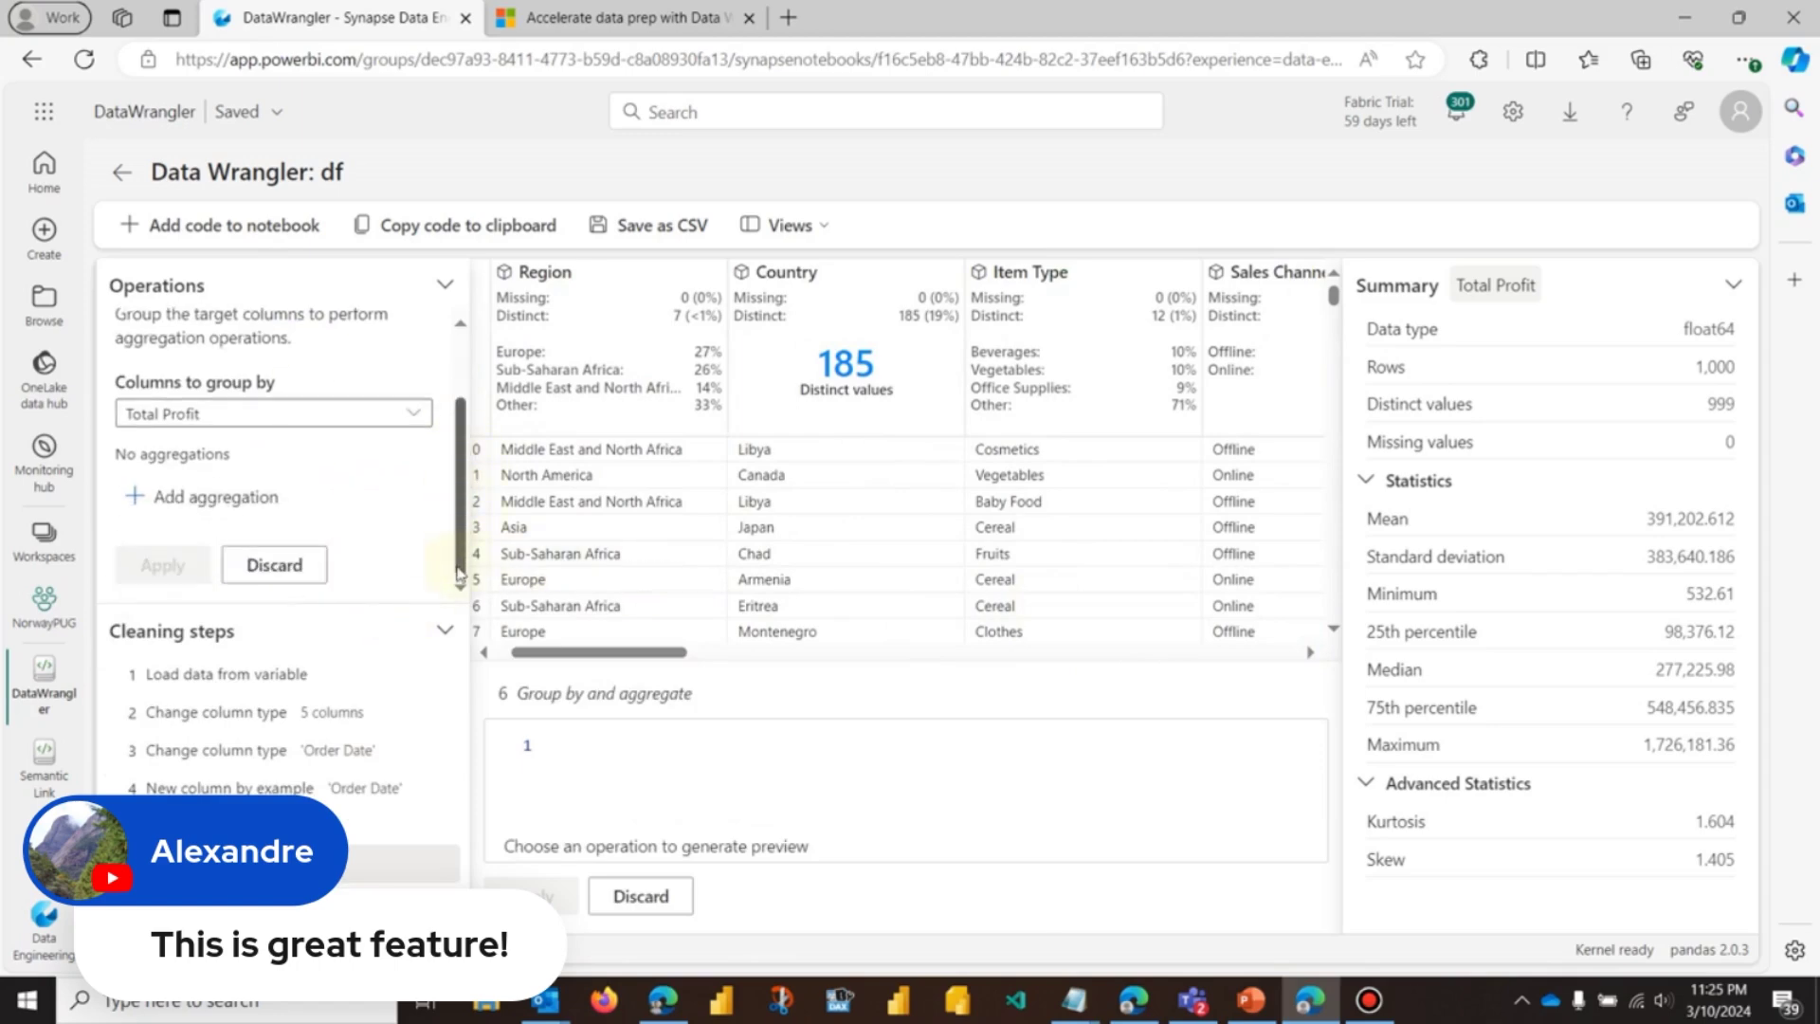
left_click(416, 415)
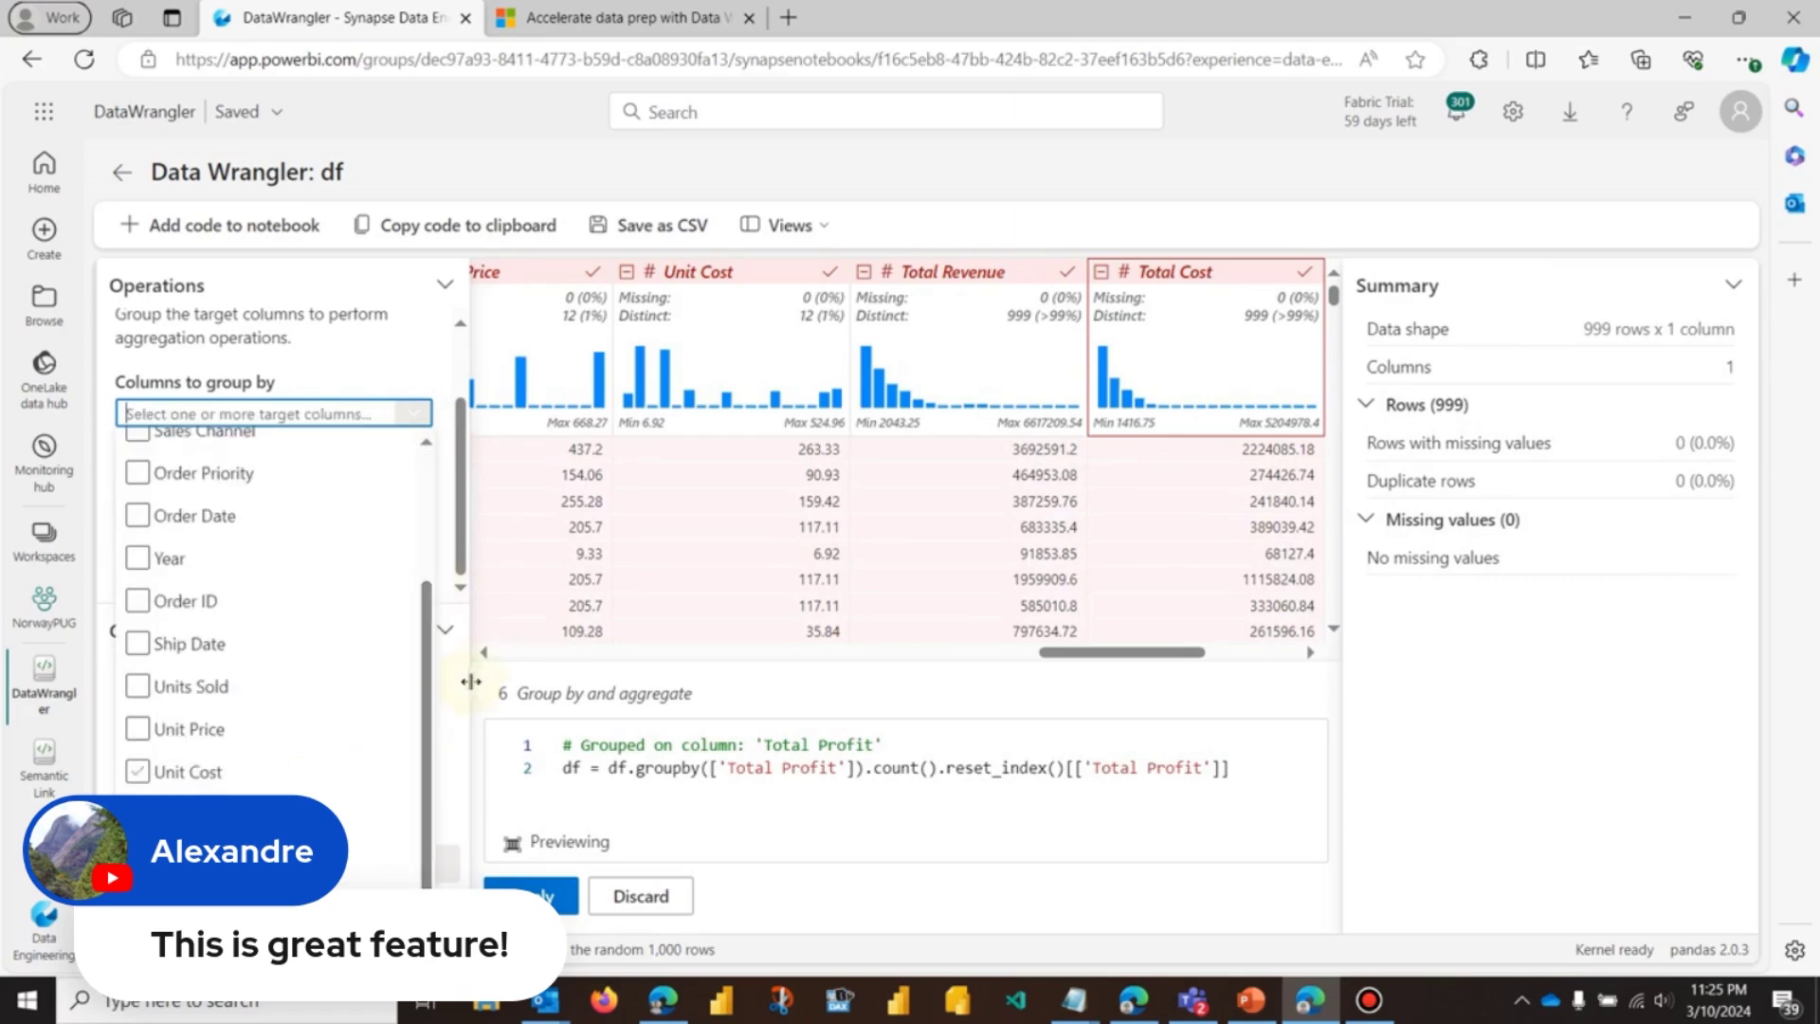
left_click(234, 494)
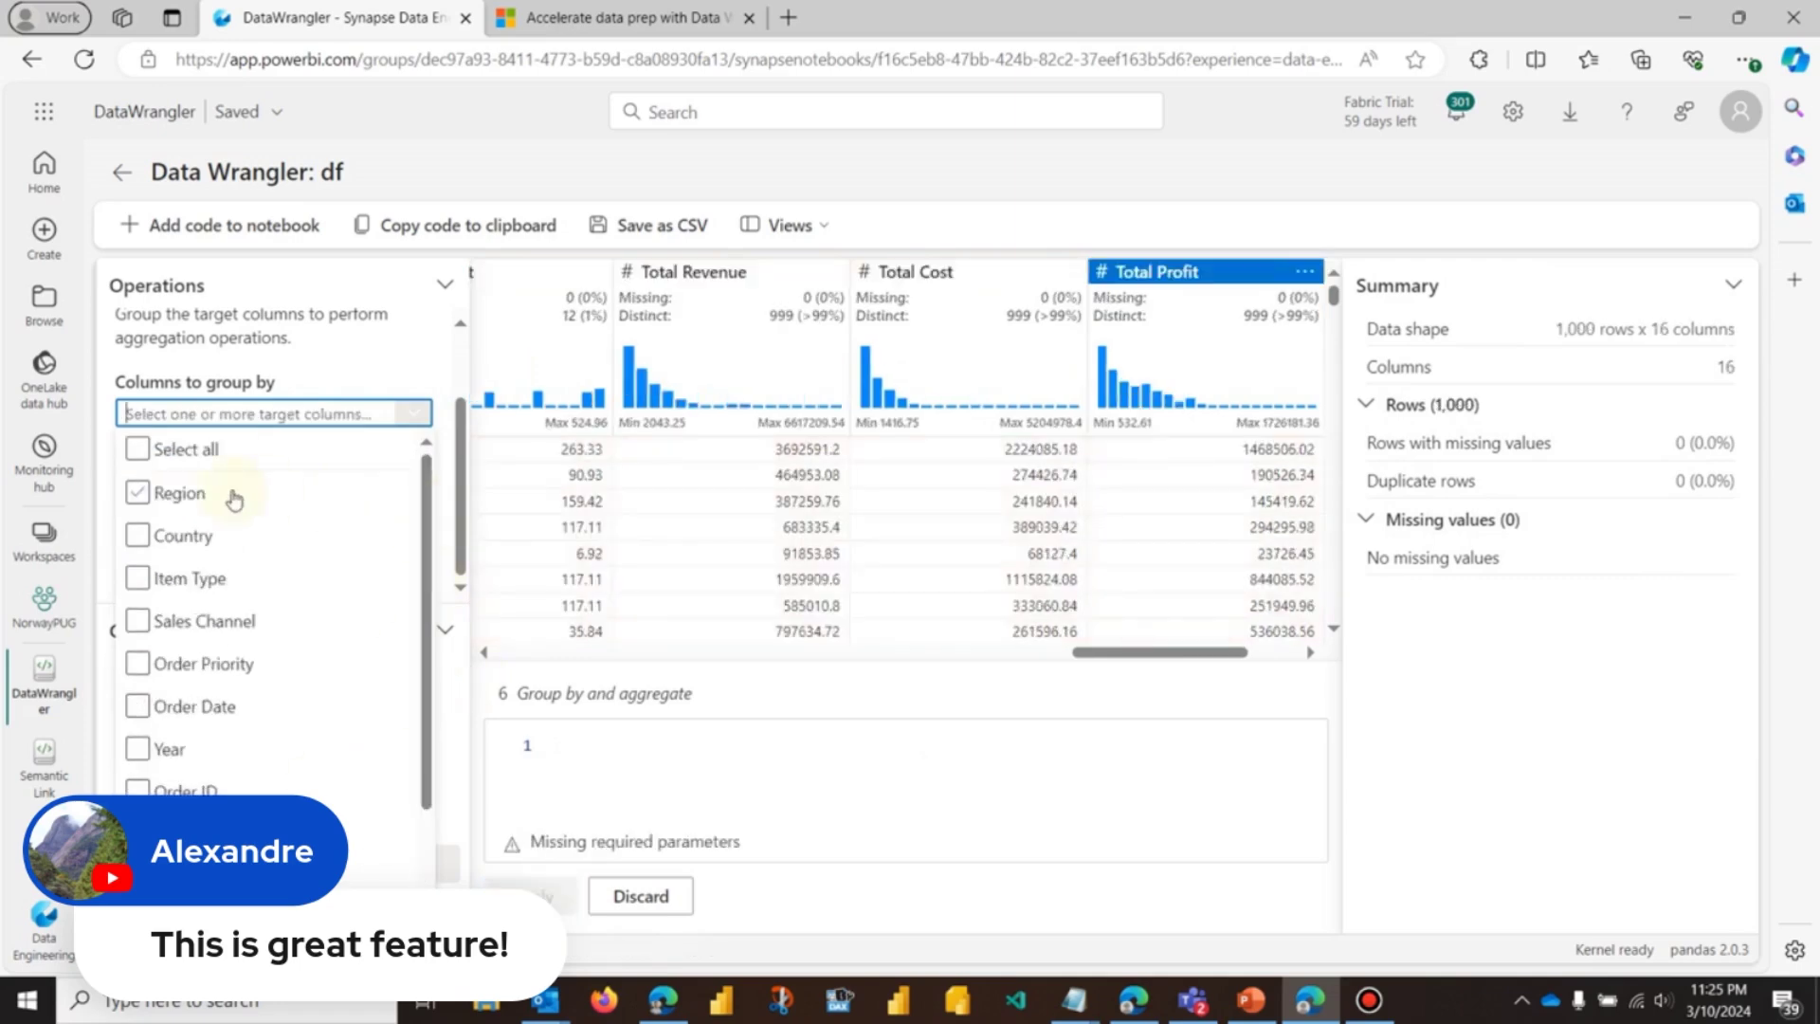
left_click(140, 536)
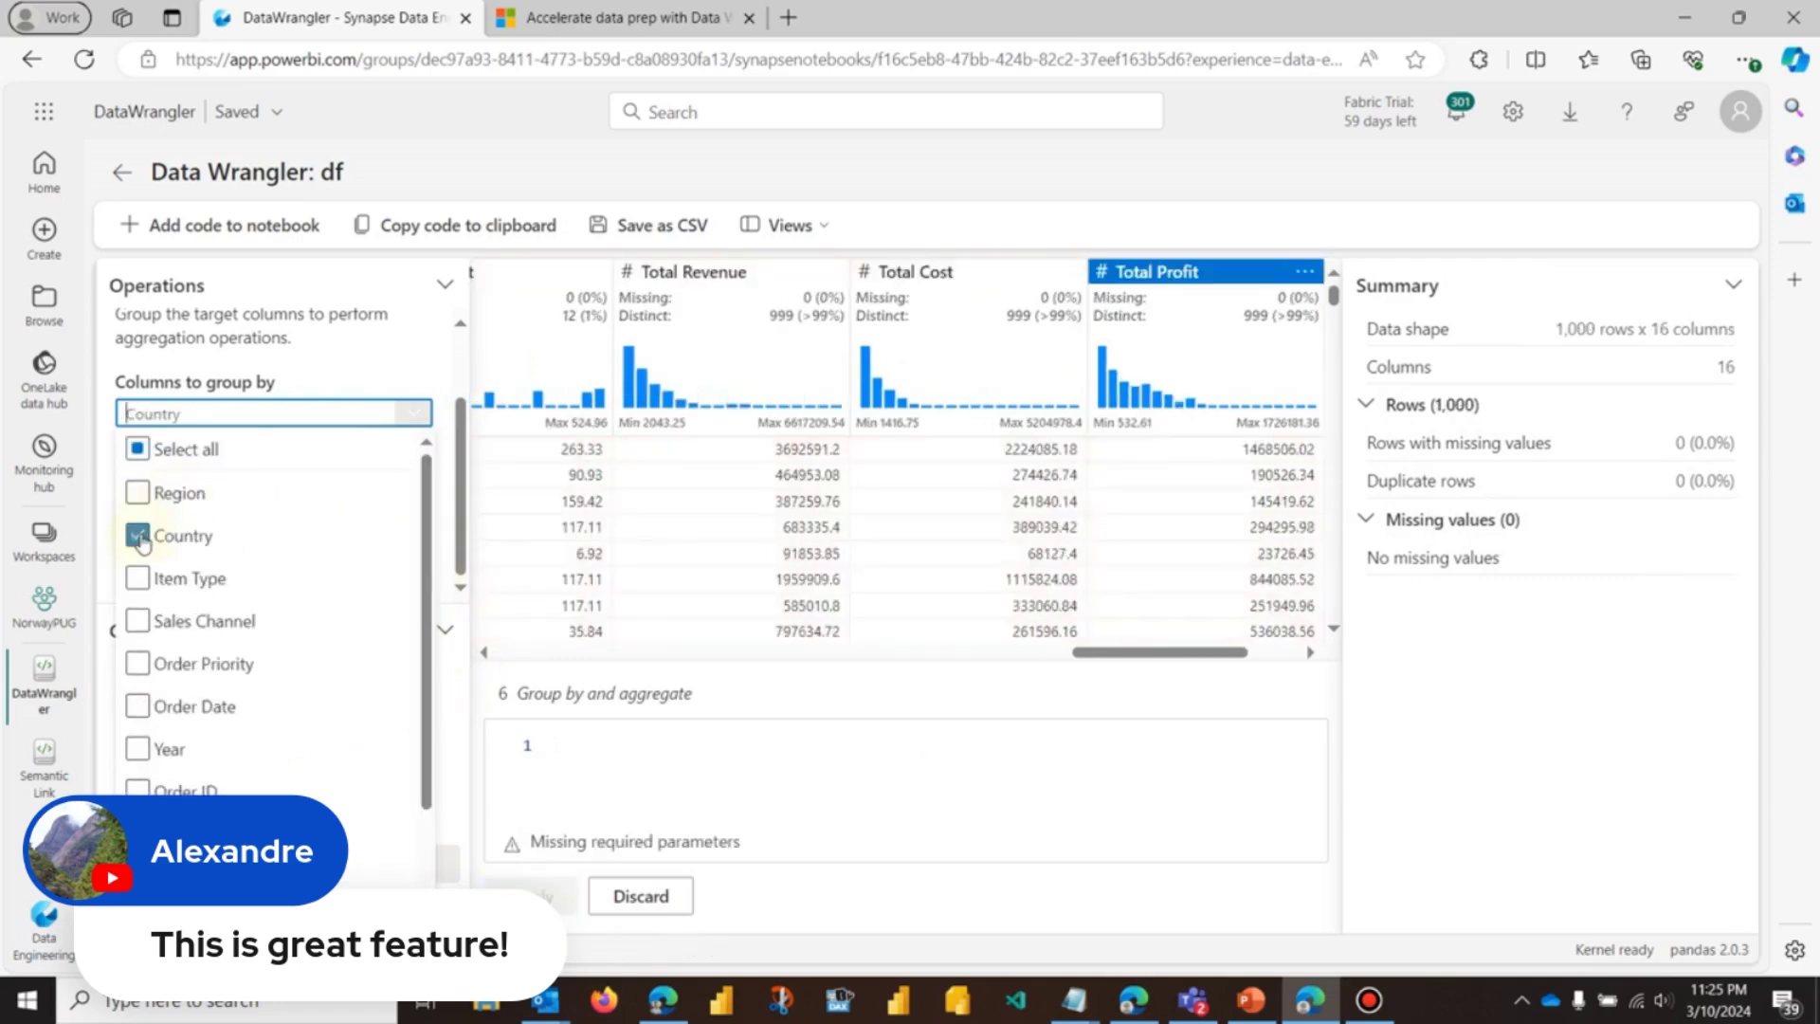
left_click(138, 749)
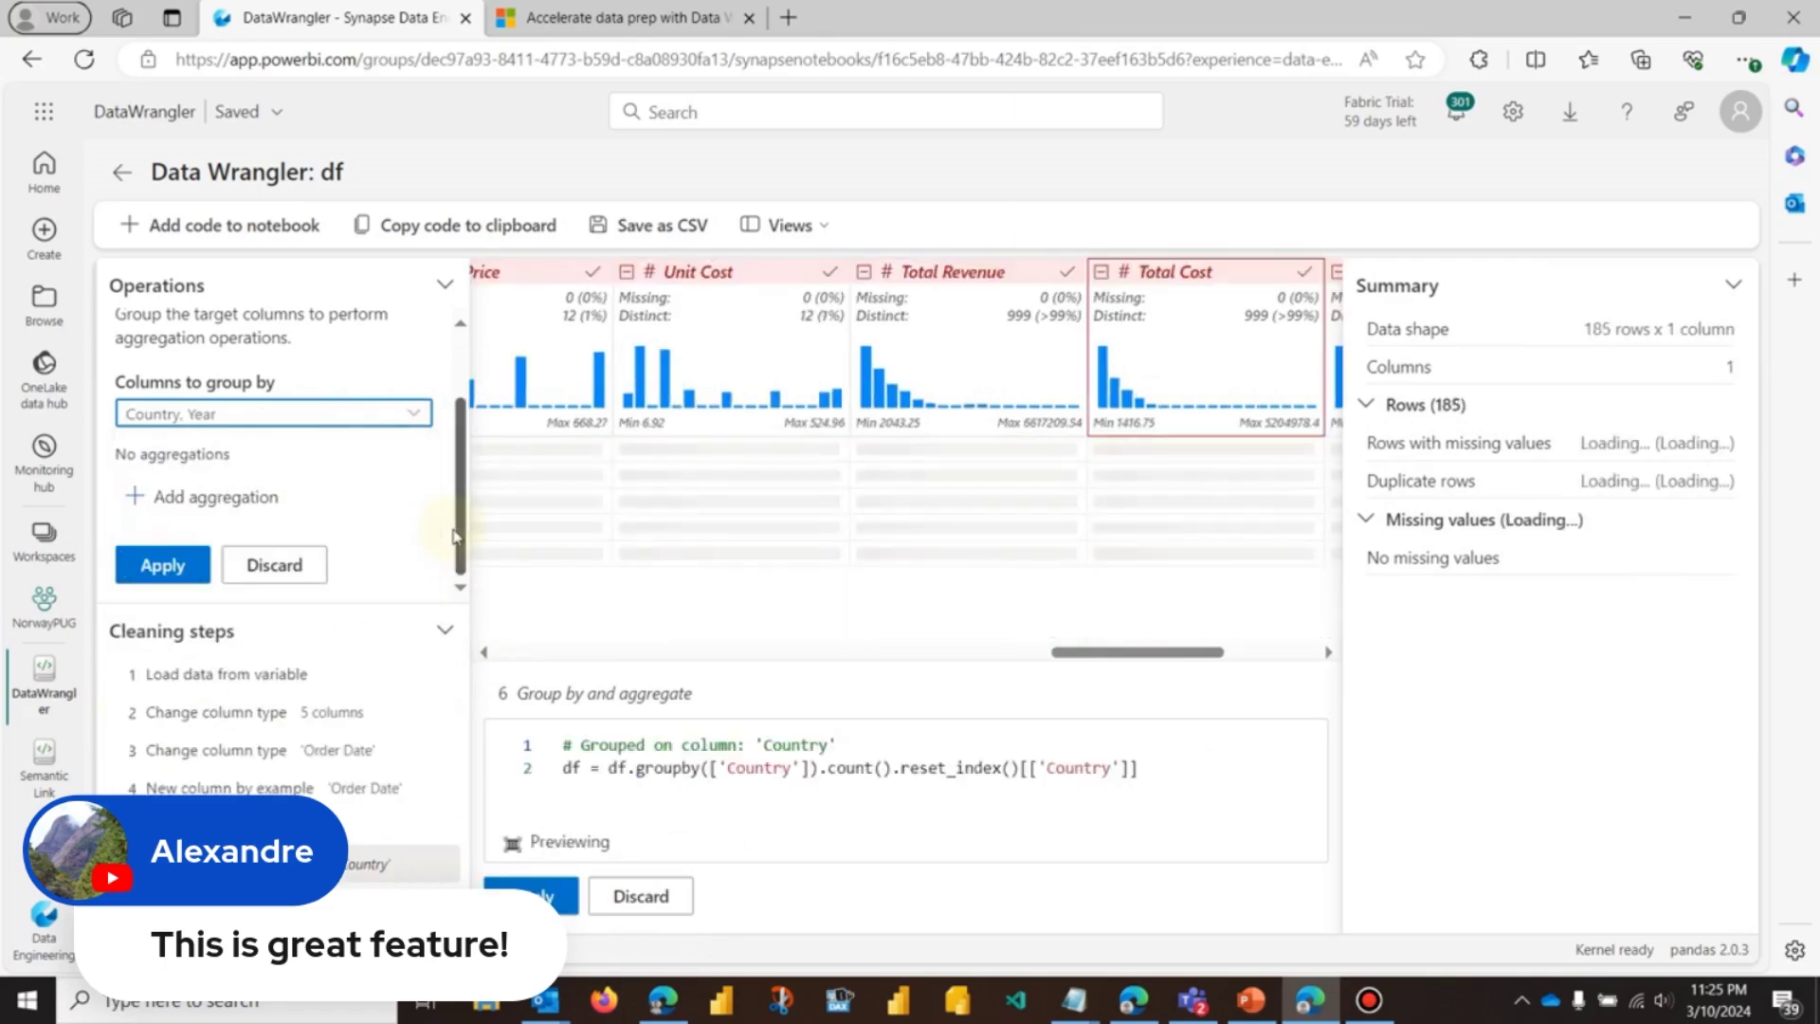
Step: Add a Mean aggregation on the Margin column and apply the grouping
left_click(231, 503)
left_click(394, 486)
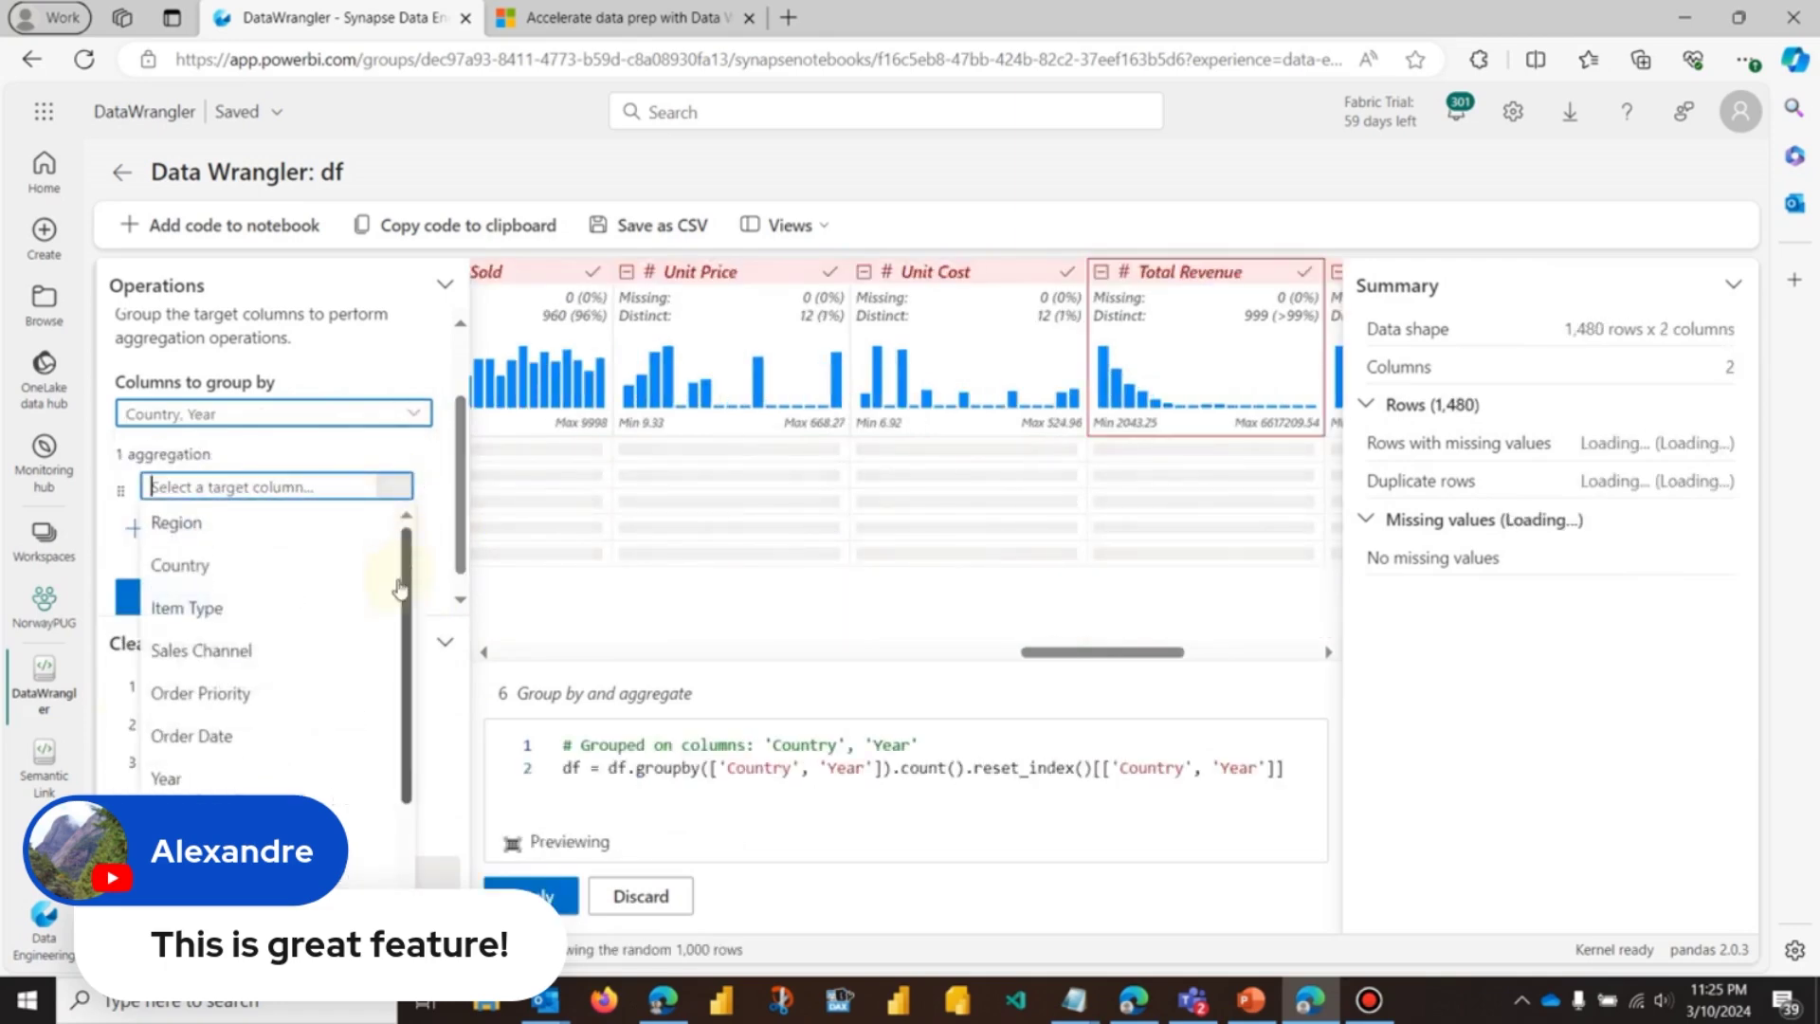
scroll(409, 599, "down", 3)
left_click(374, 858)
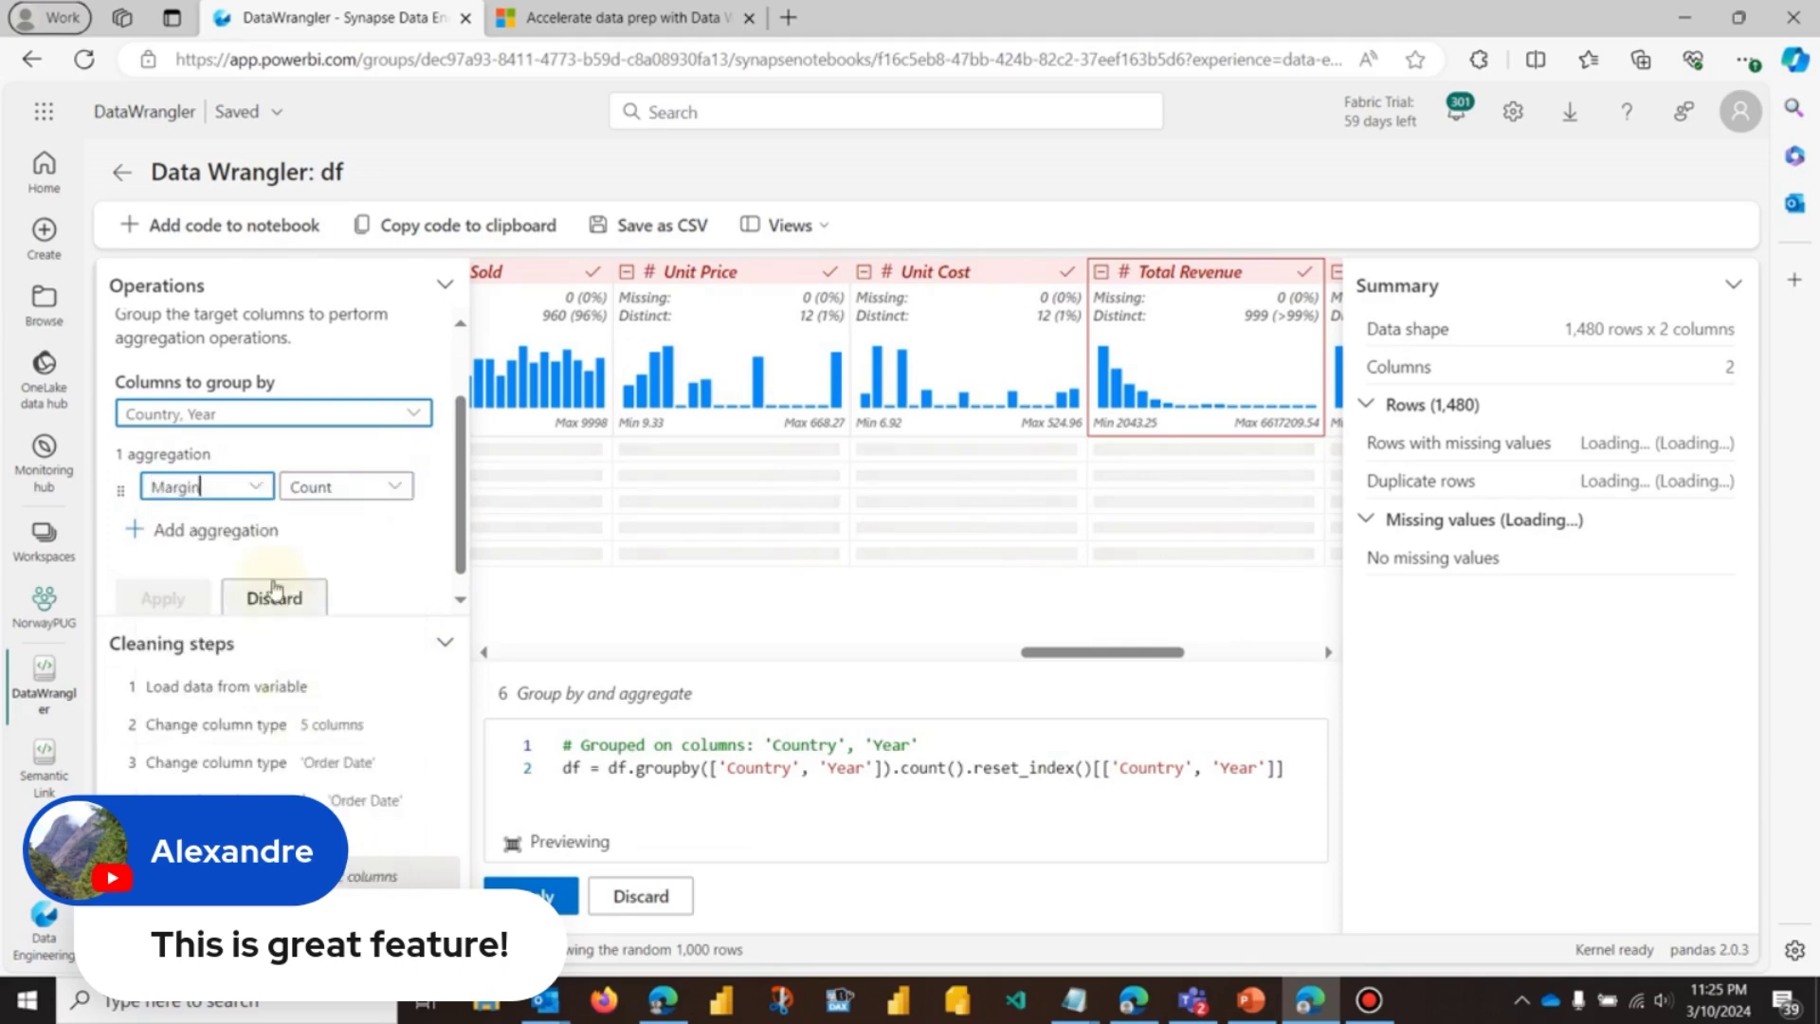
left_click(347, 486)
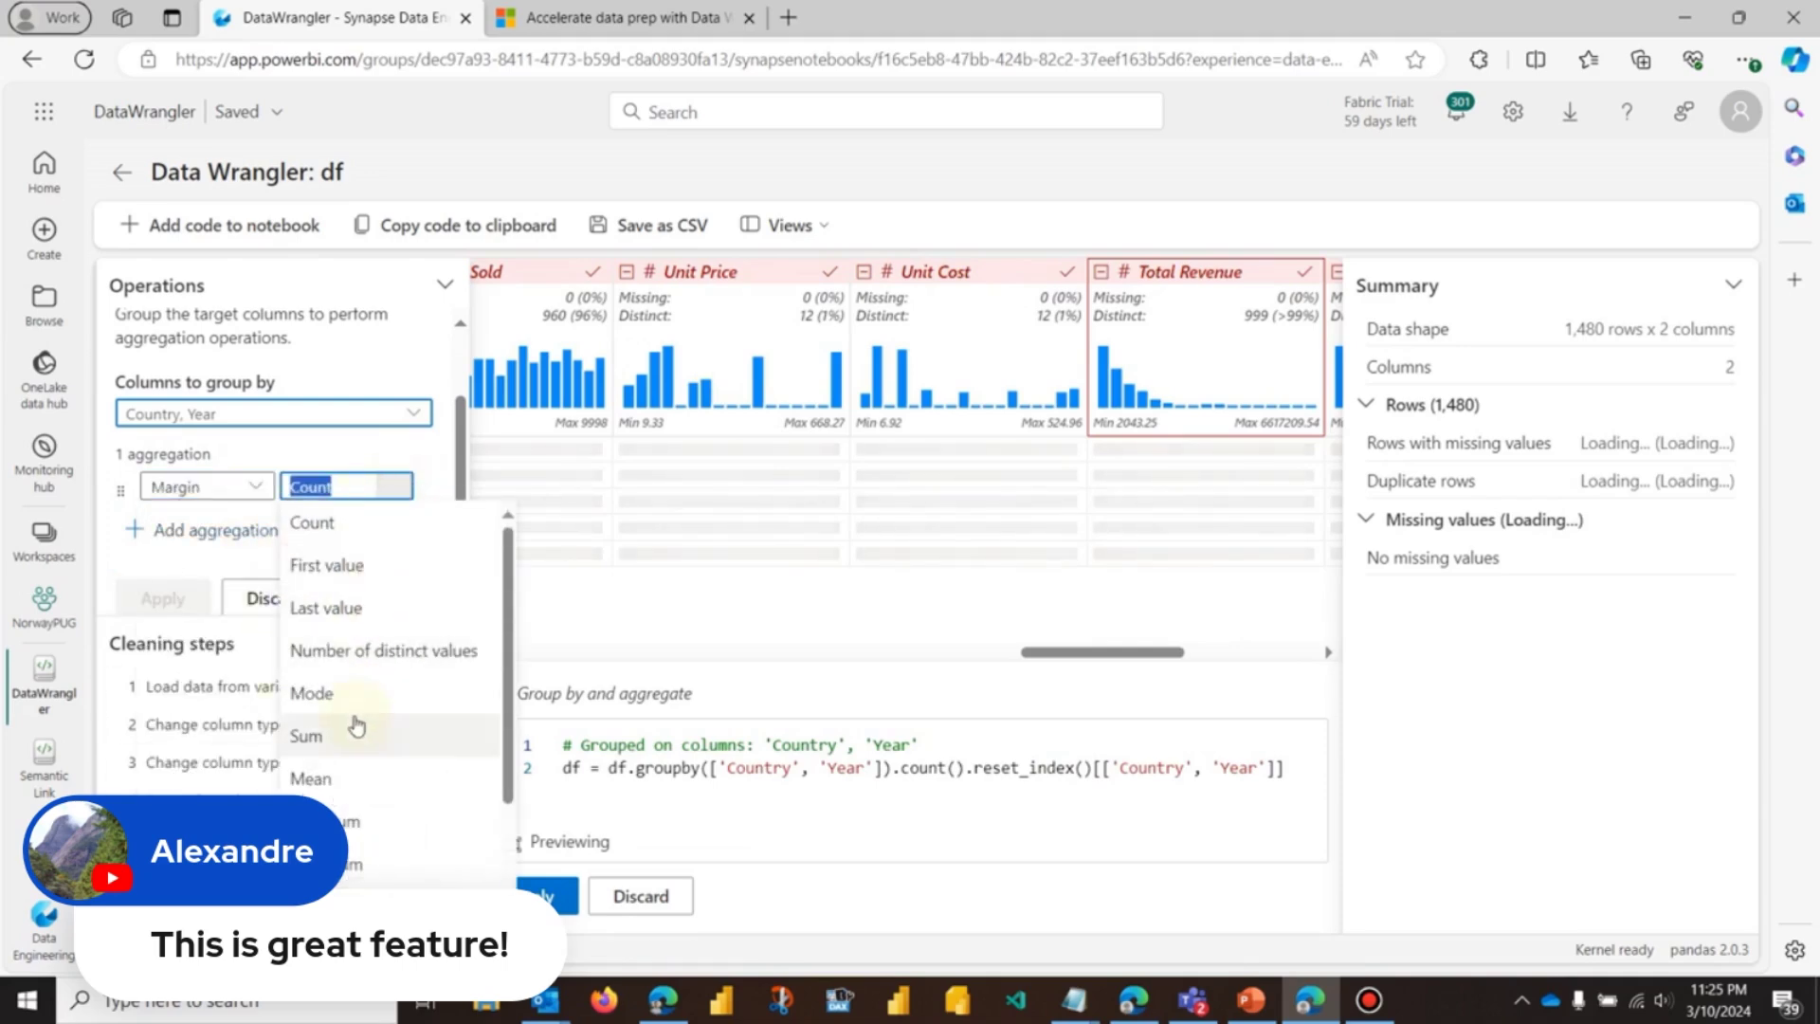
key("Escape")
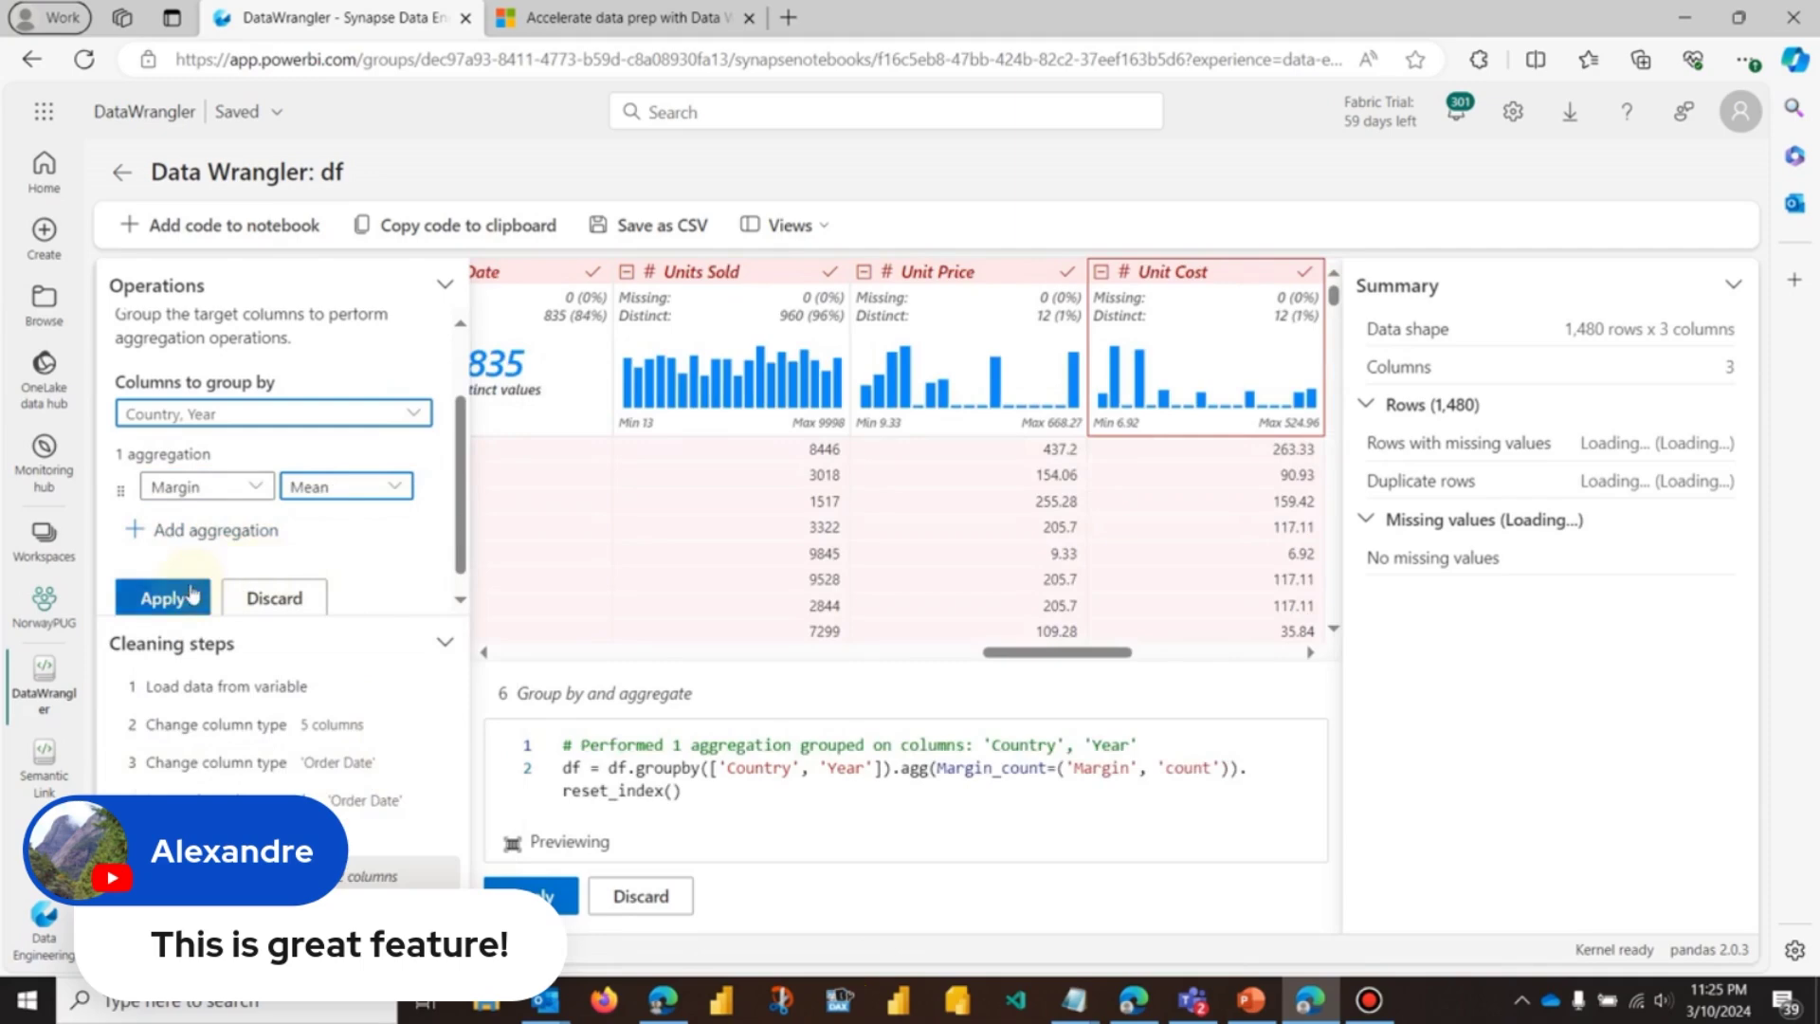
left_click(188, 598)
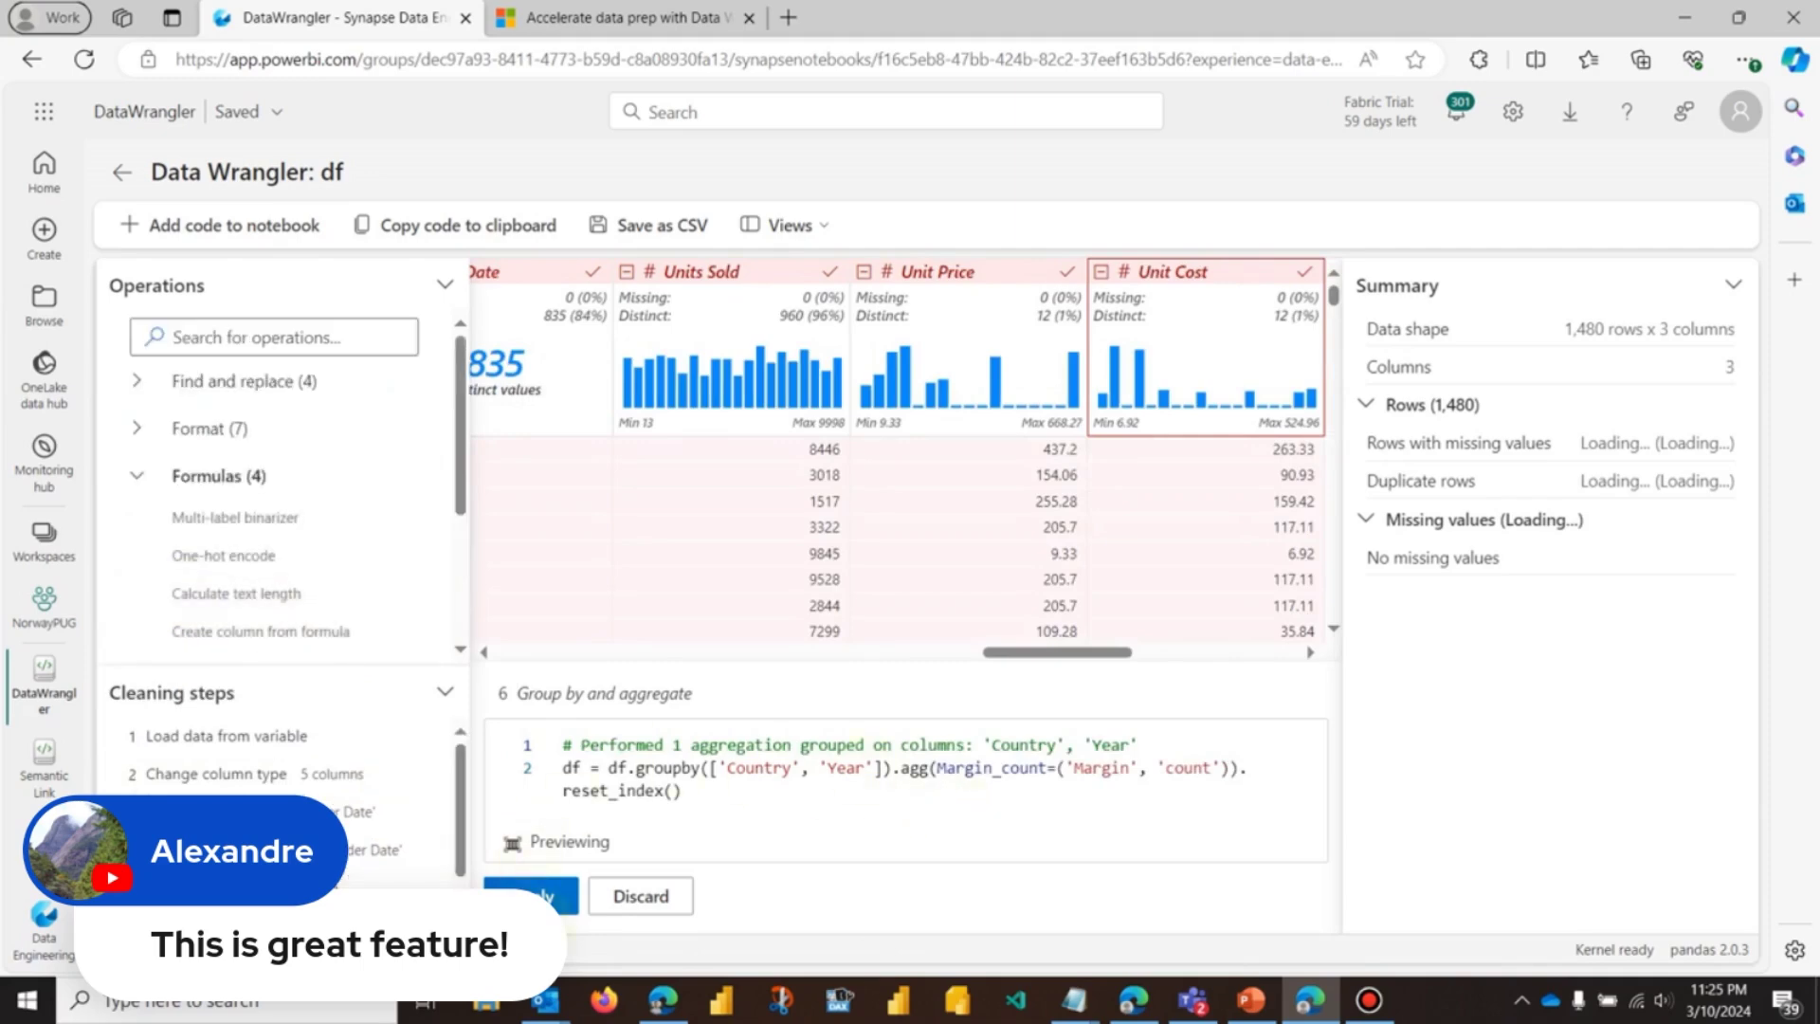
left_click(531, 896)
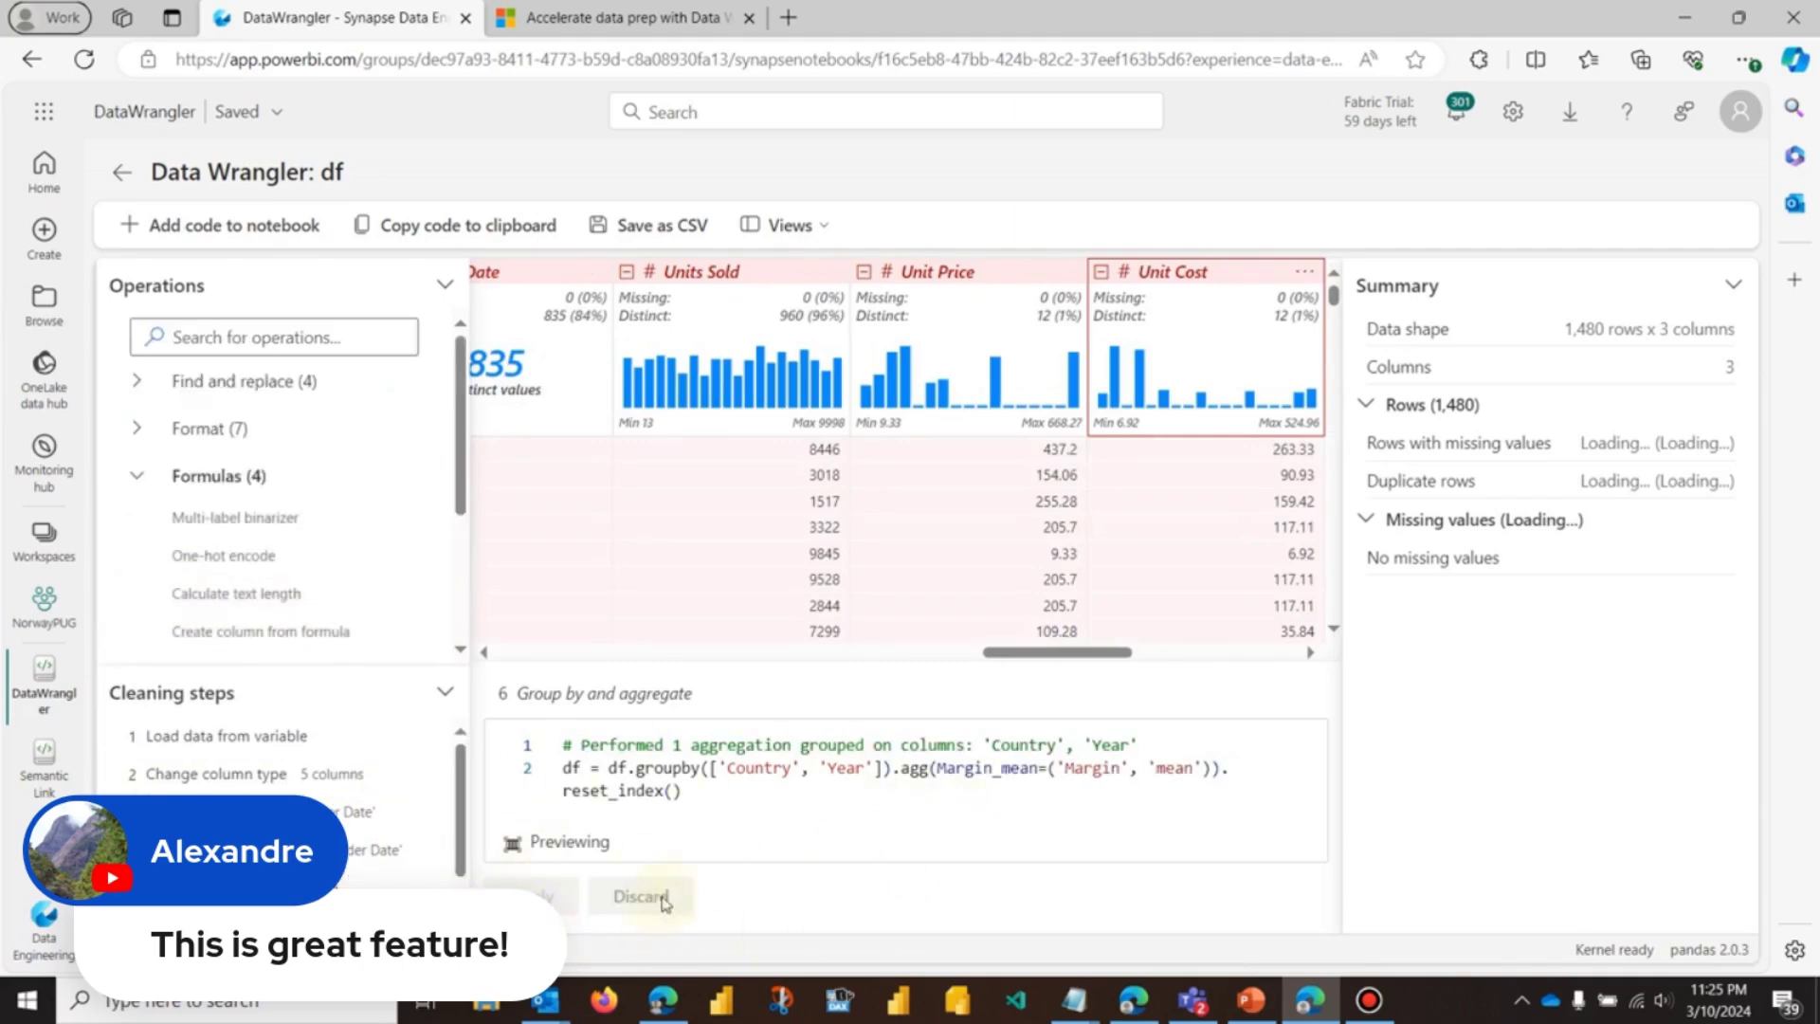
Step: Export the clean_data code to the notebook, run it, and review Margin_mean by Country and Year
left_click(210, 231)
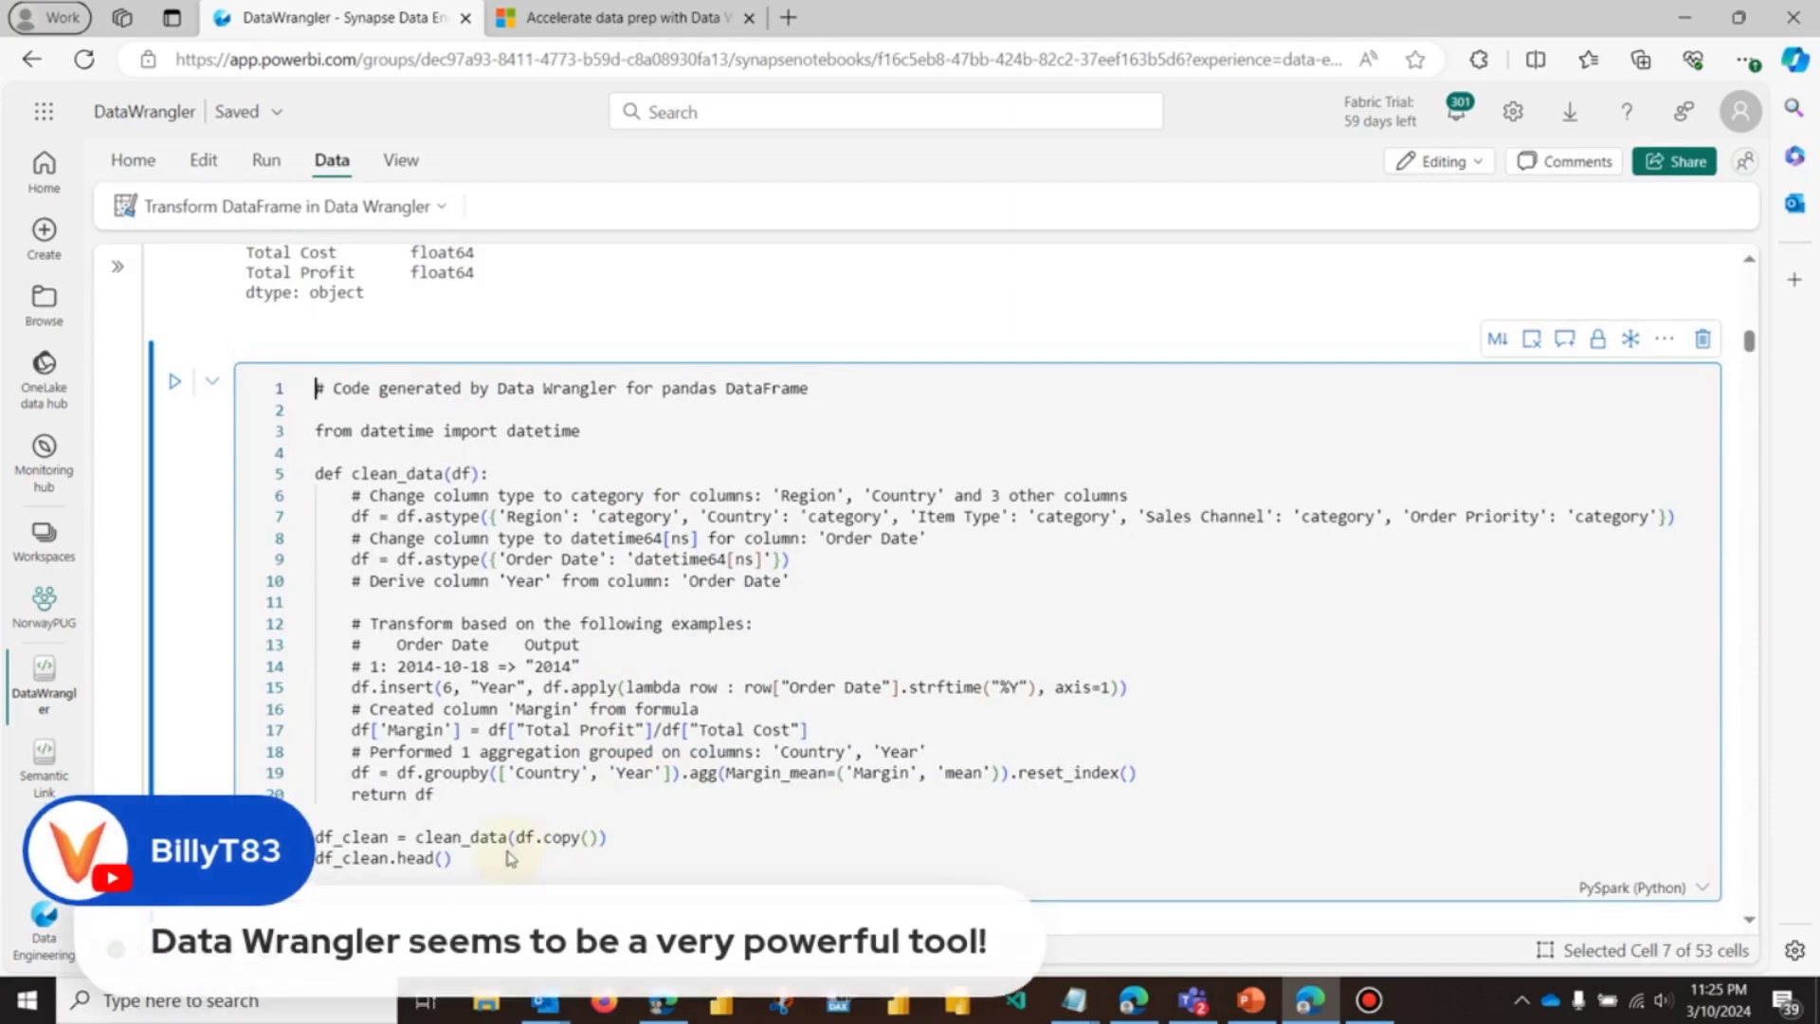
left_click(174, 430)
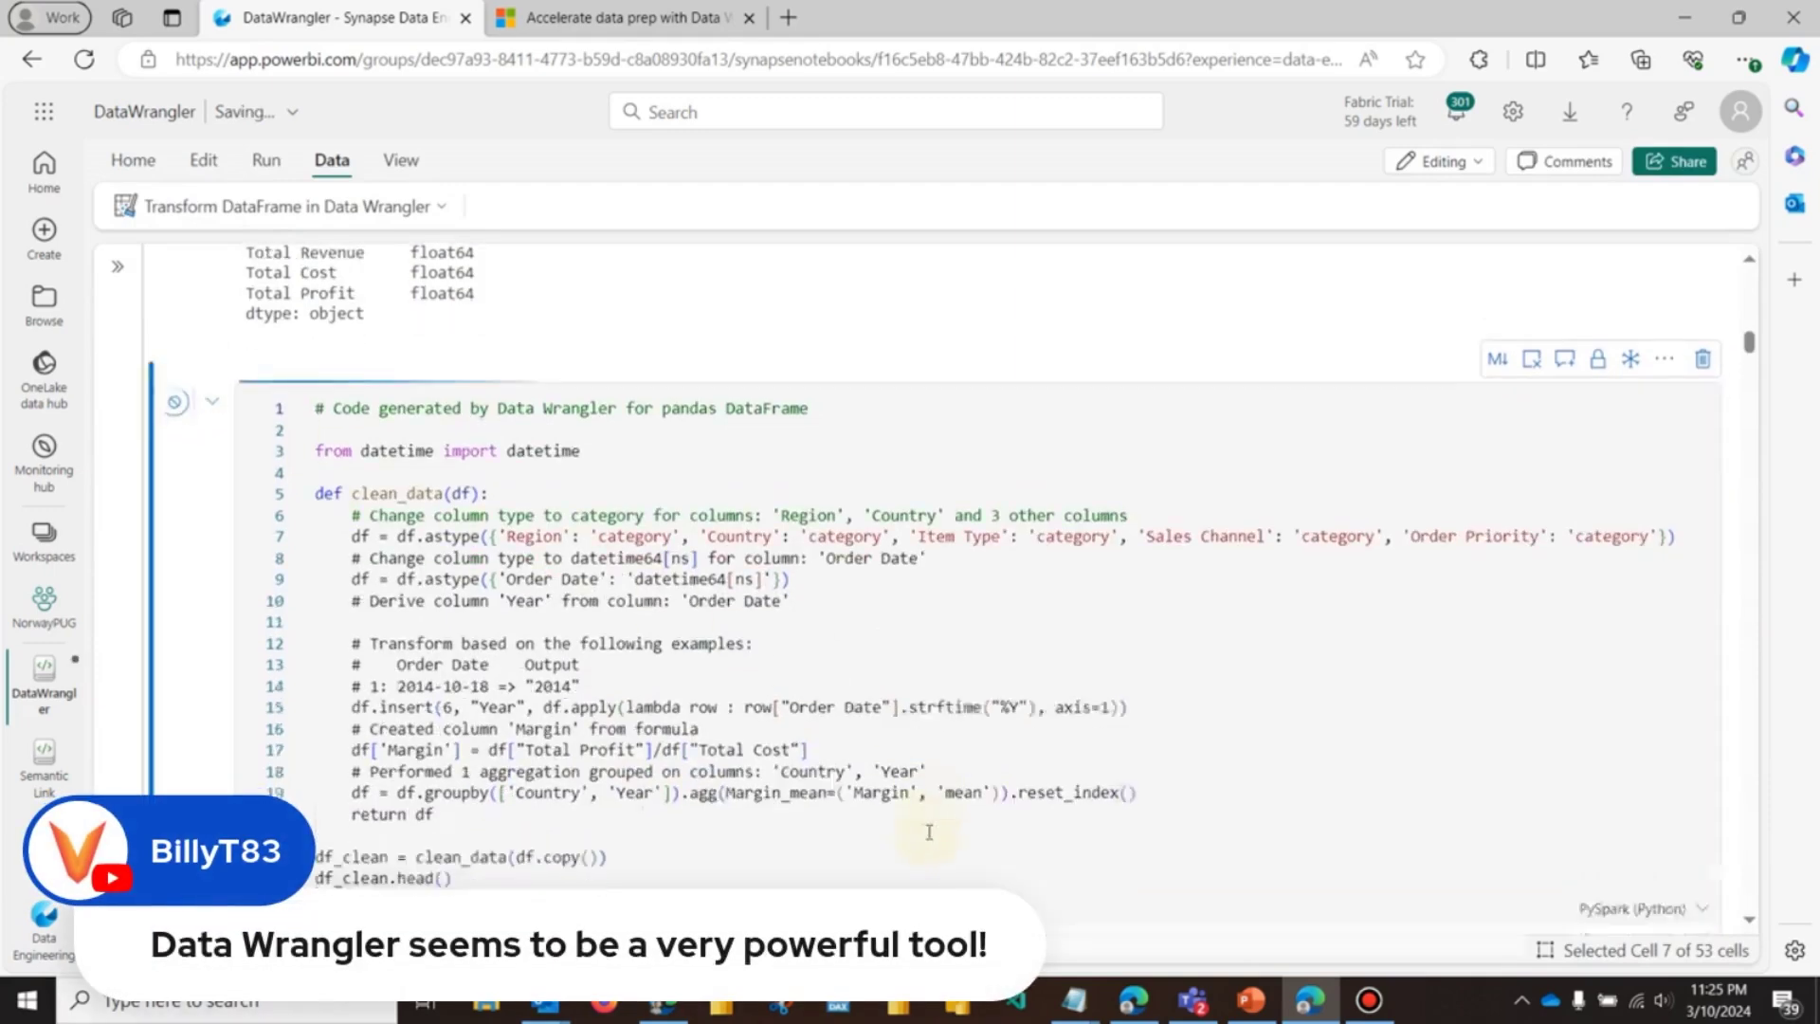
scroll(919, 834, "down", 2)
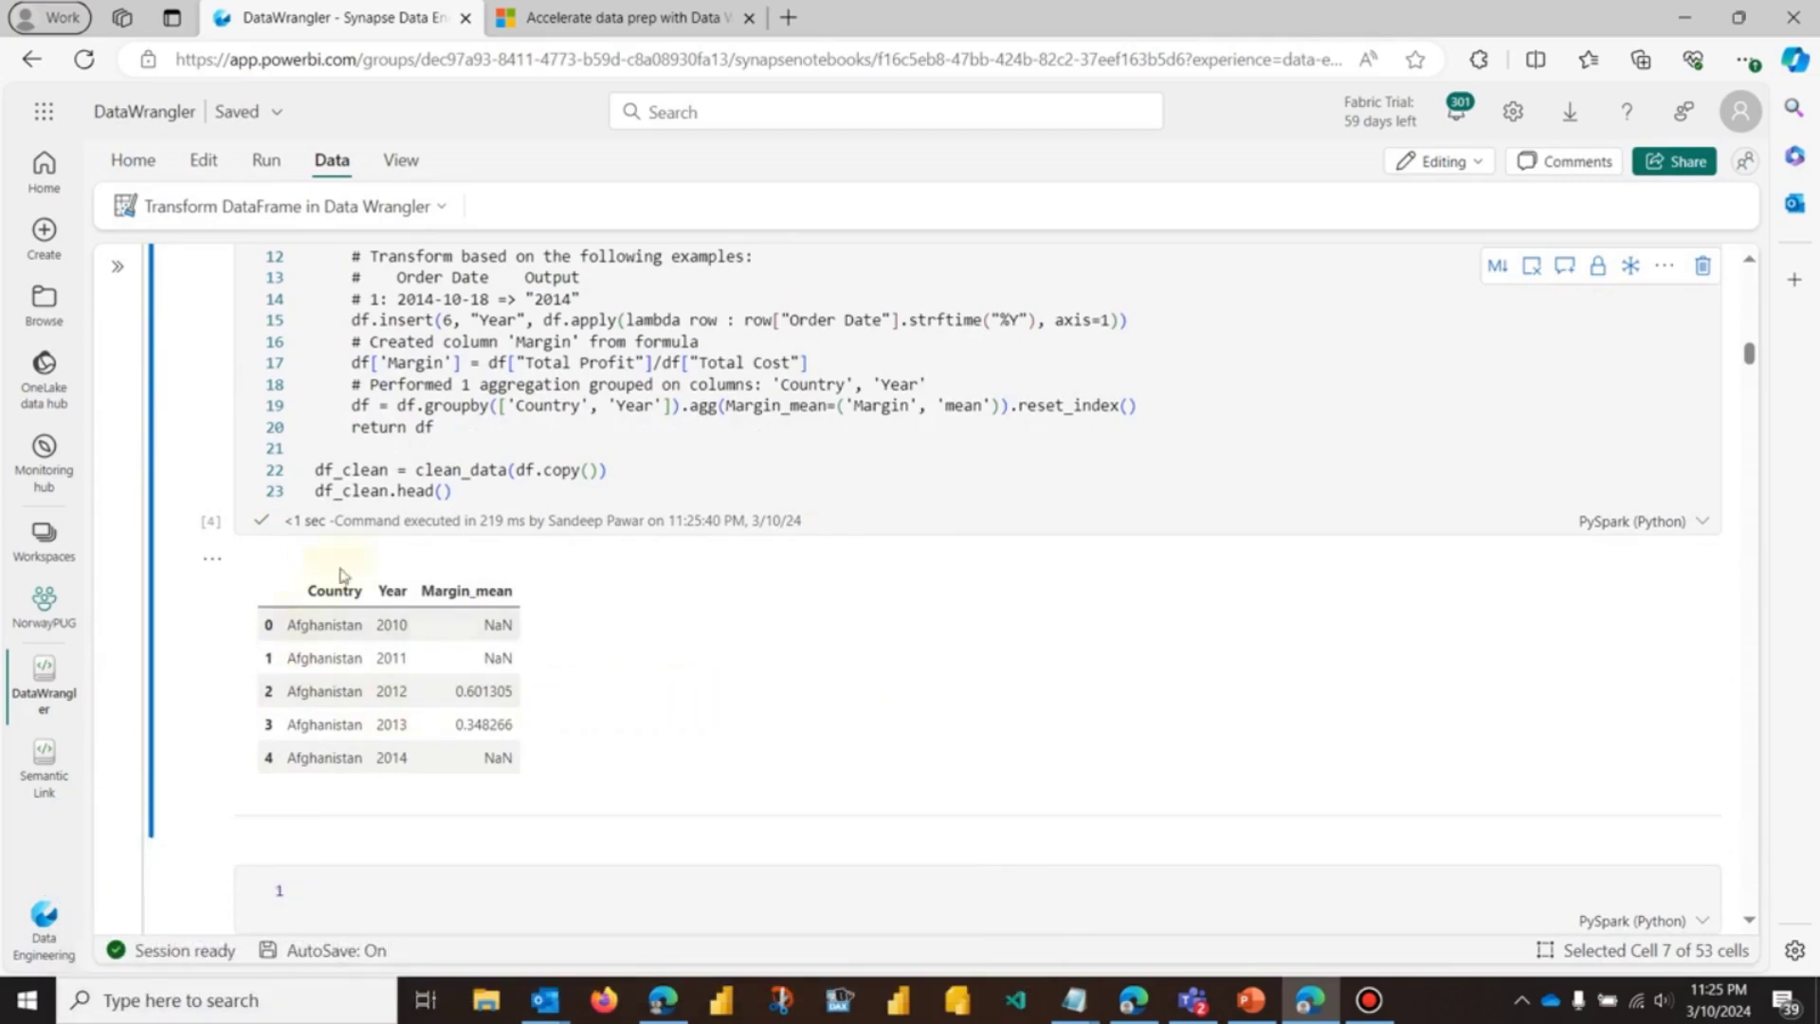
scroll(446, 720, "up", 3)
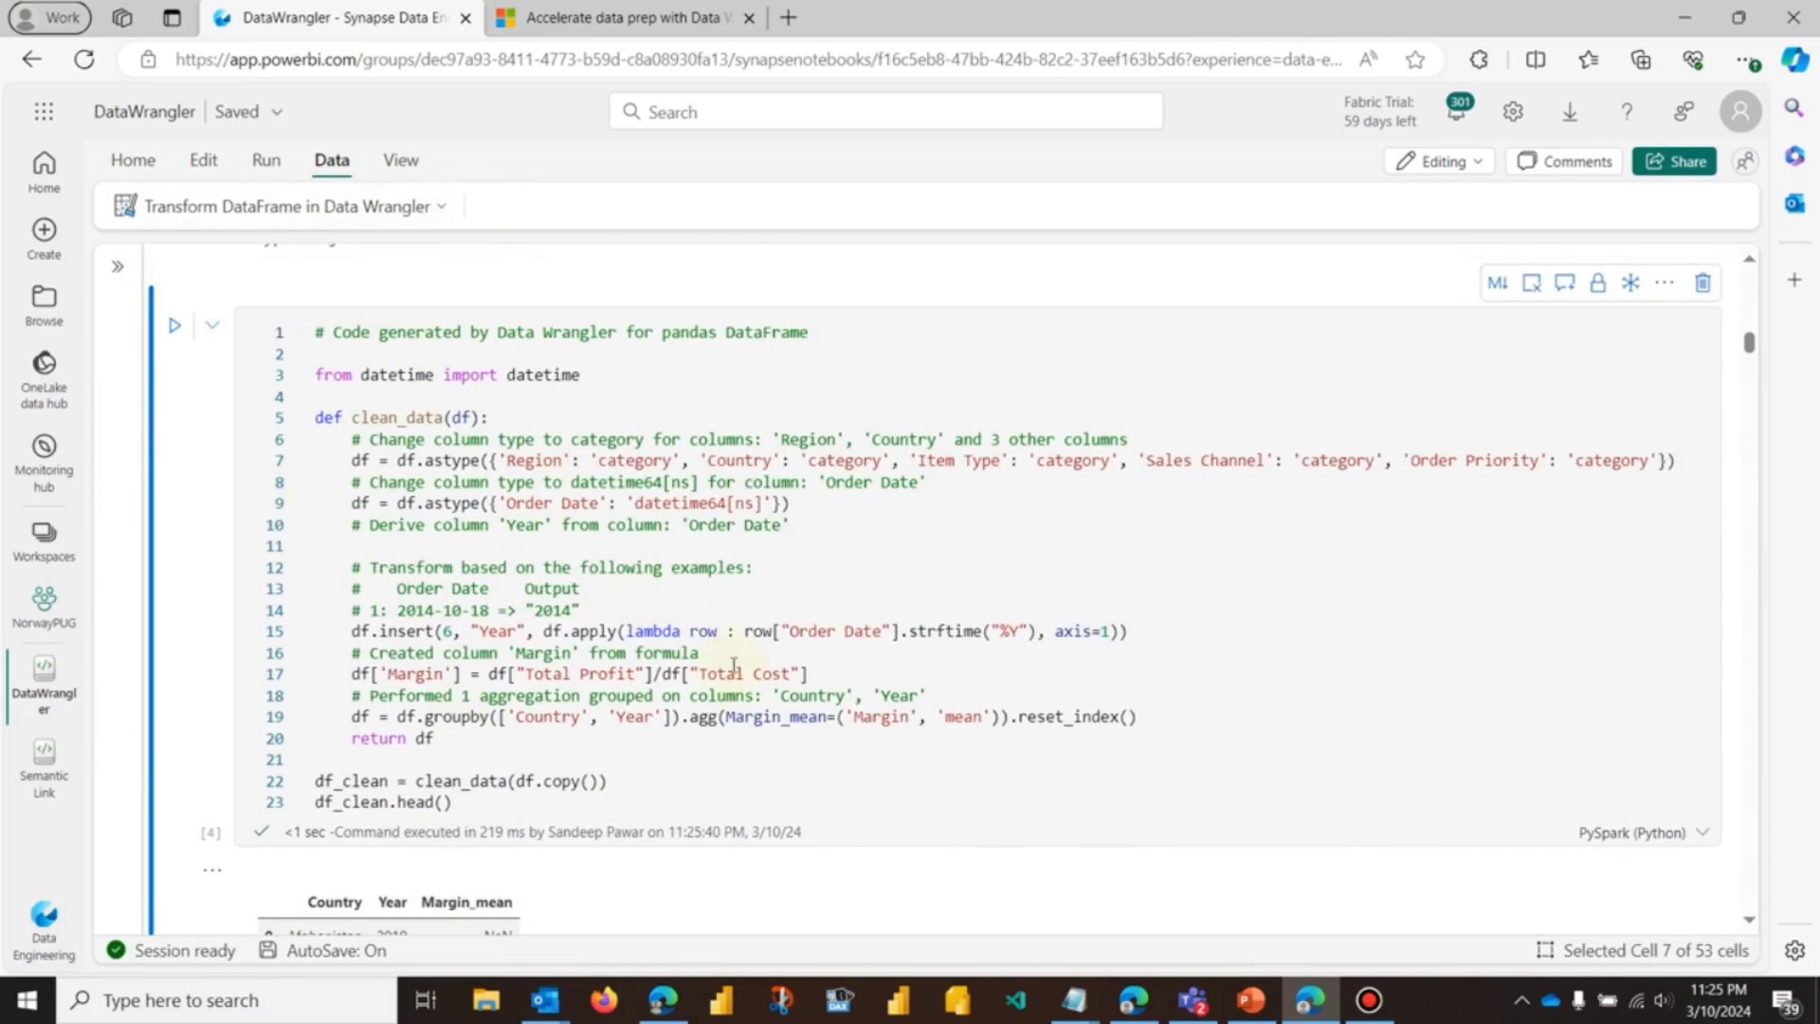
scroll(752, 691, "down", 2)
scroll(752, 697, "up", 1)
scroll(752, 696, "up", 1)
scroll(623, 768, "down", 1)
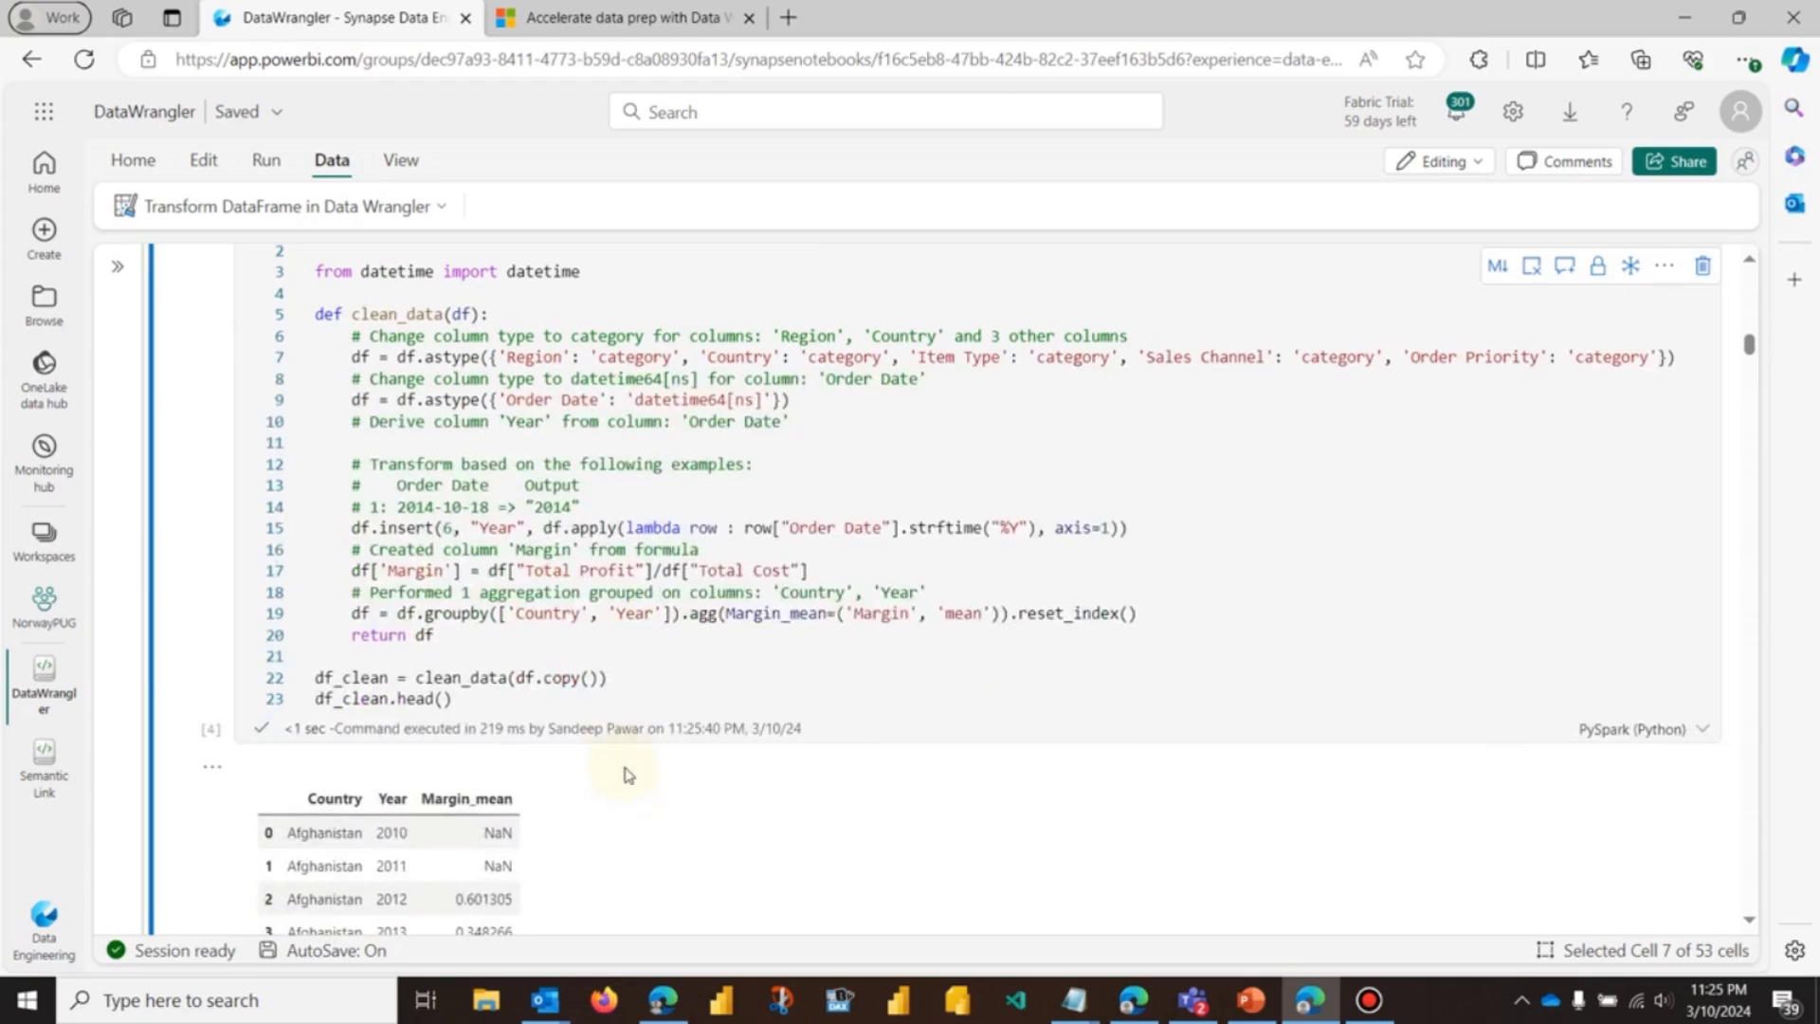
scroll(629, 774, "down", 2)
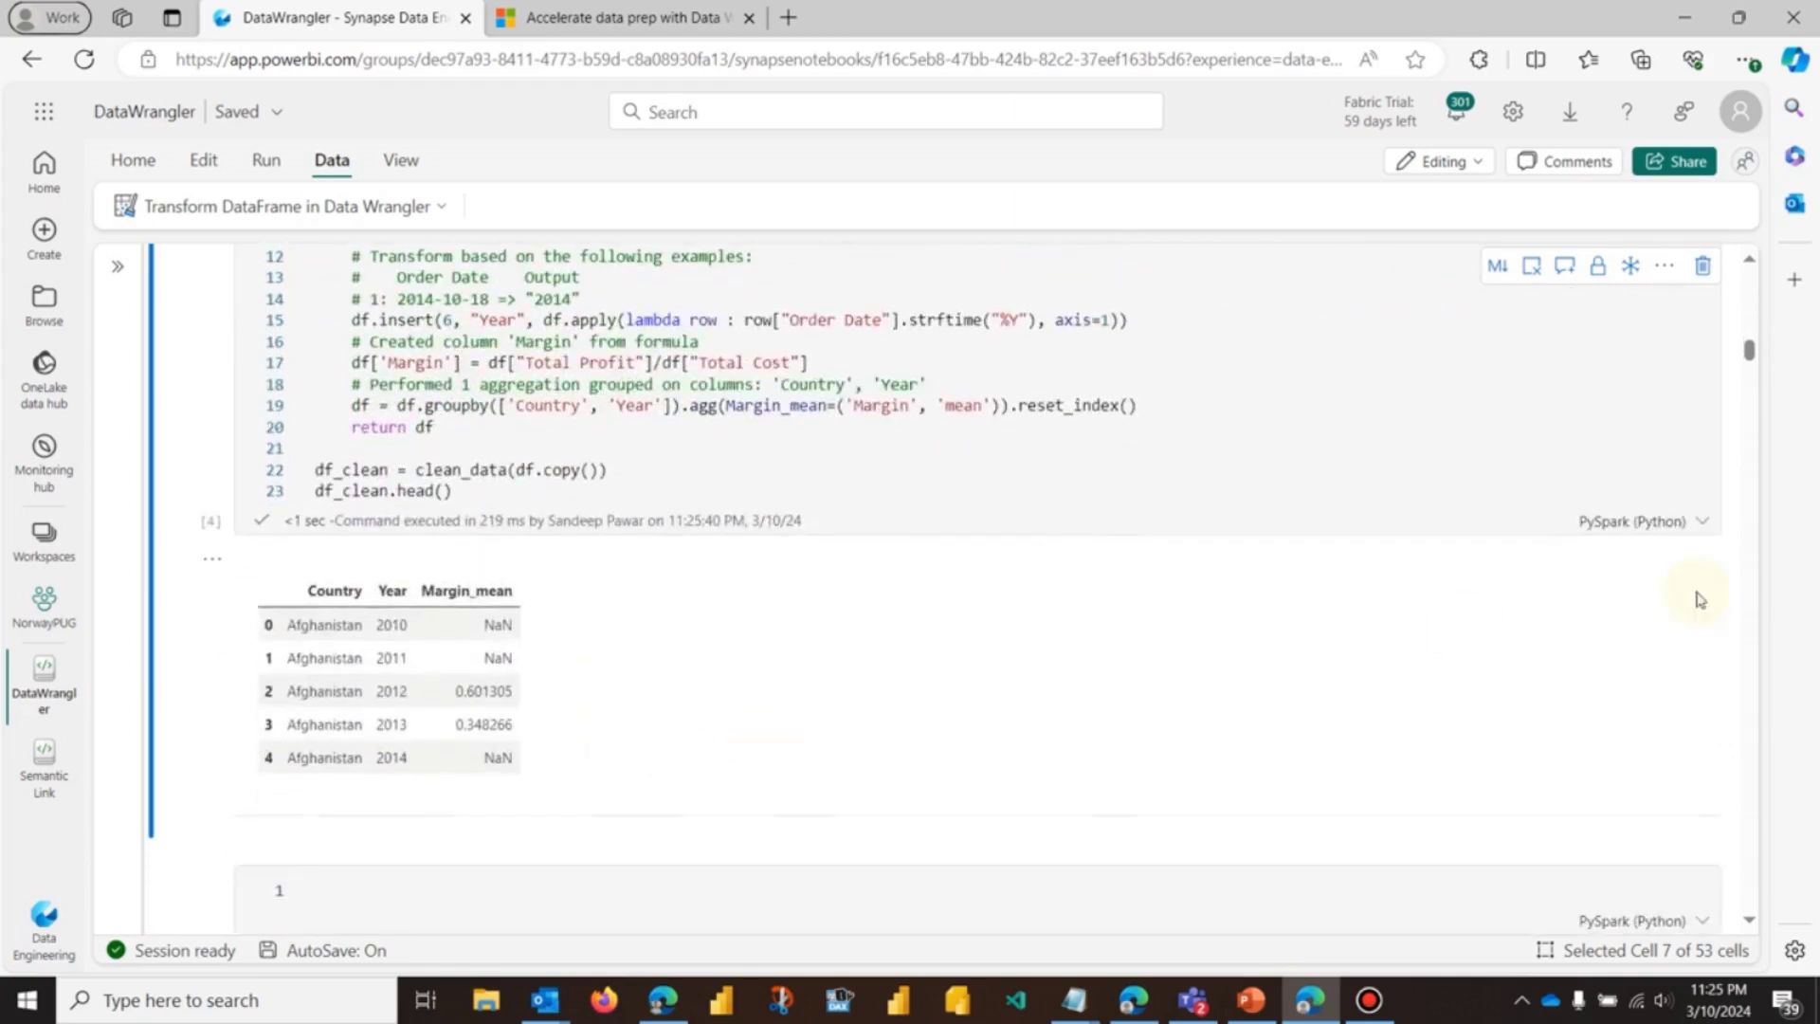